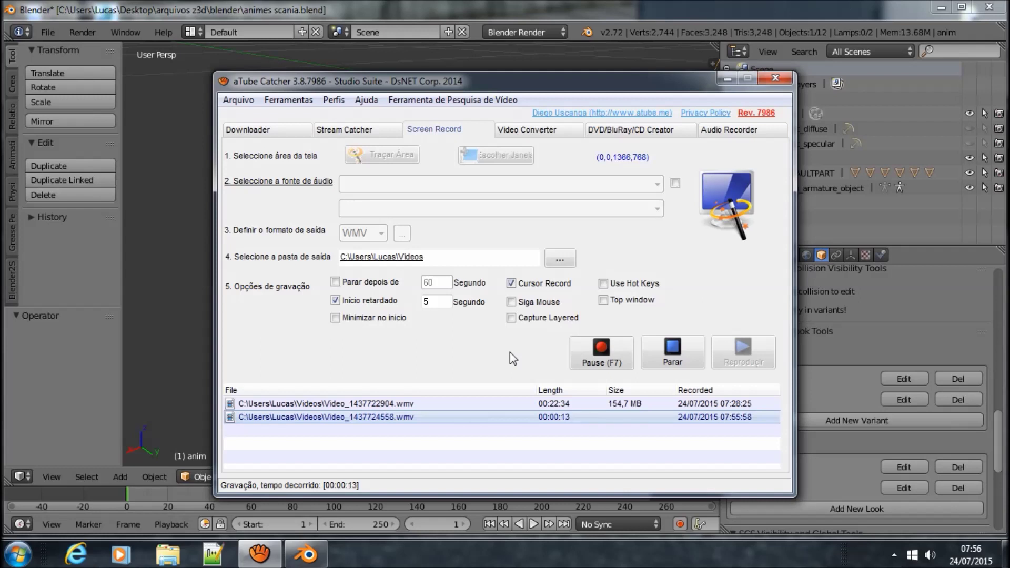
Discard the scania scene by reloading Blender's start-up file, then minimize Blender.
left_click(177, 279)
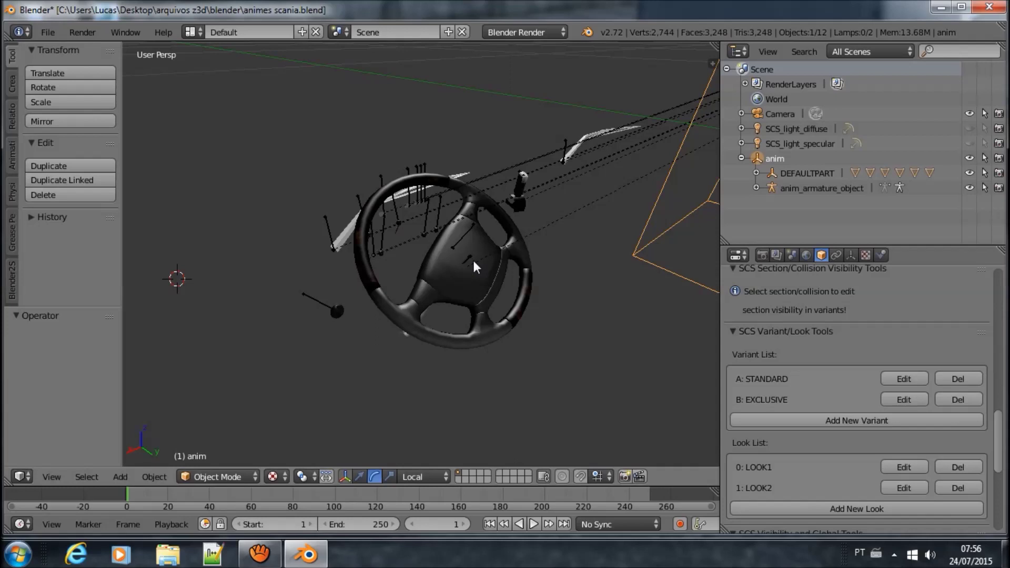
middle_click_drag(474, 261, 434, 283)
key("ctrl+n")
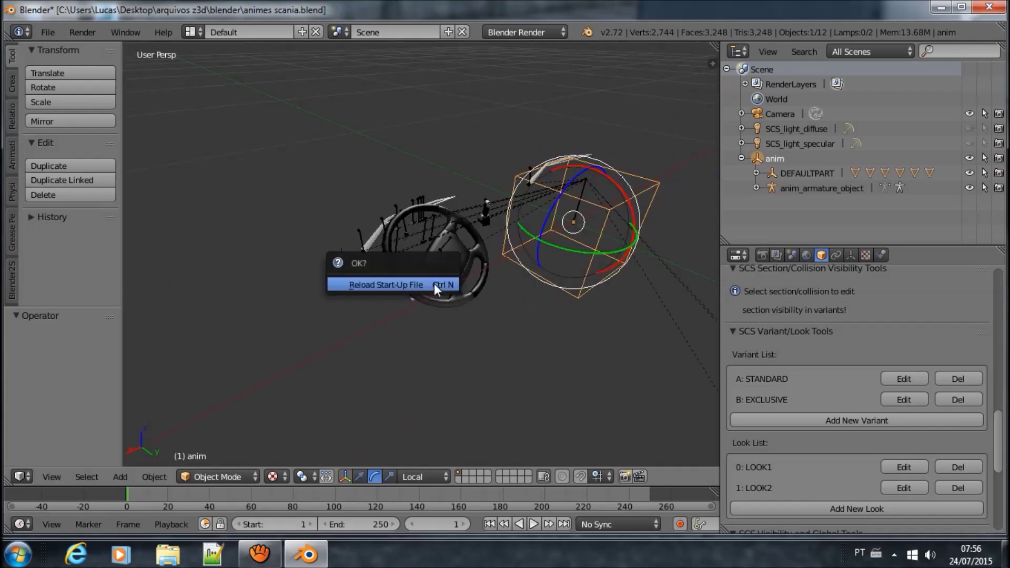
left_click(434, 283)
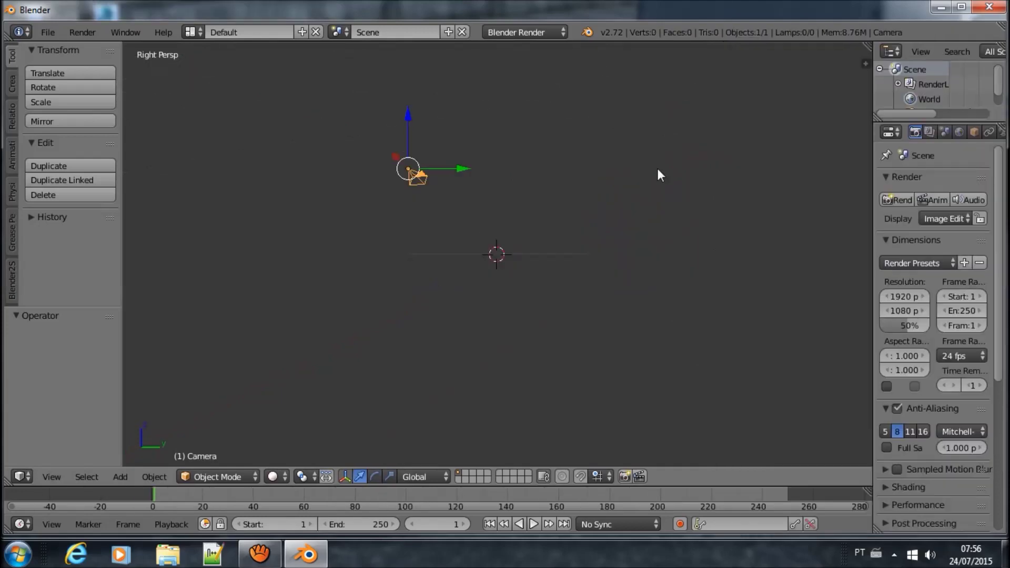
left_click(942, 7)
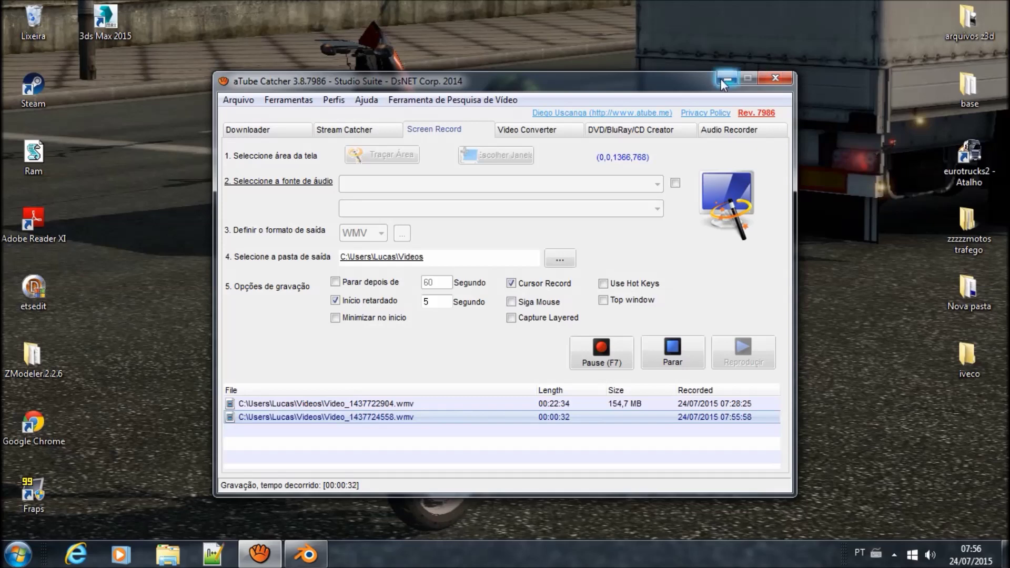
Minimize the aTube Catcher recorder to reveal the desktop, then launch ETS Editor.
left_click(726, 78)
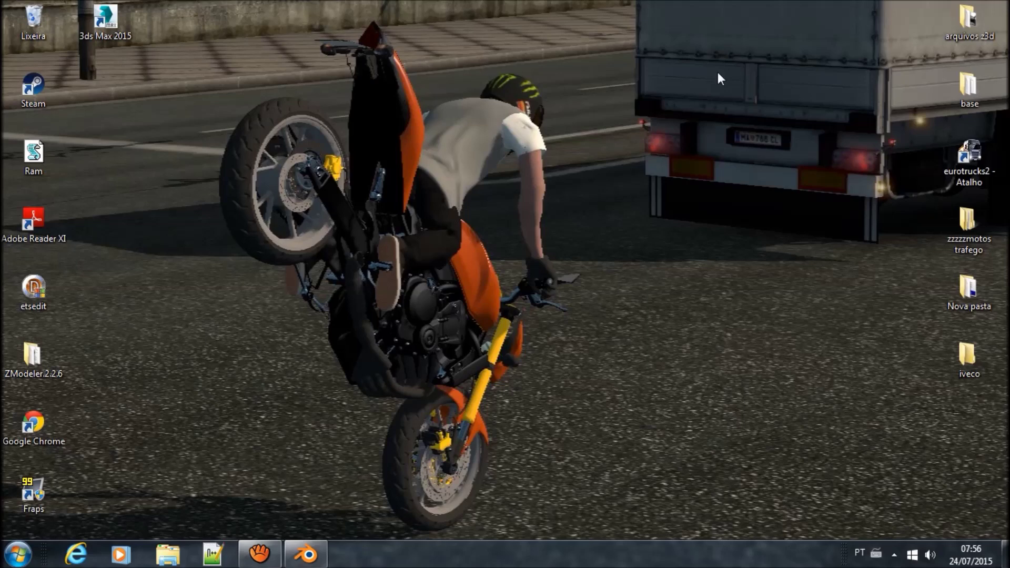
double_click(45, 305)
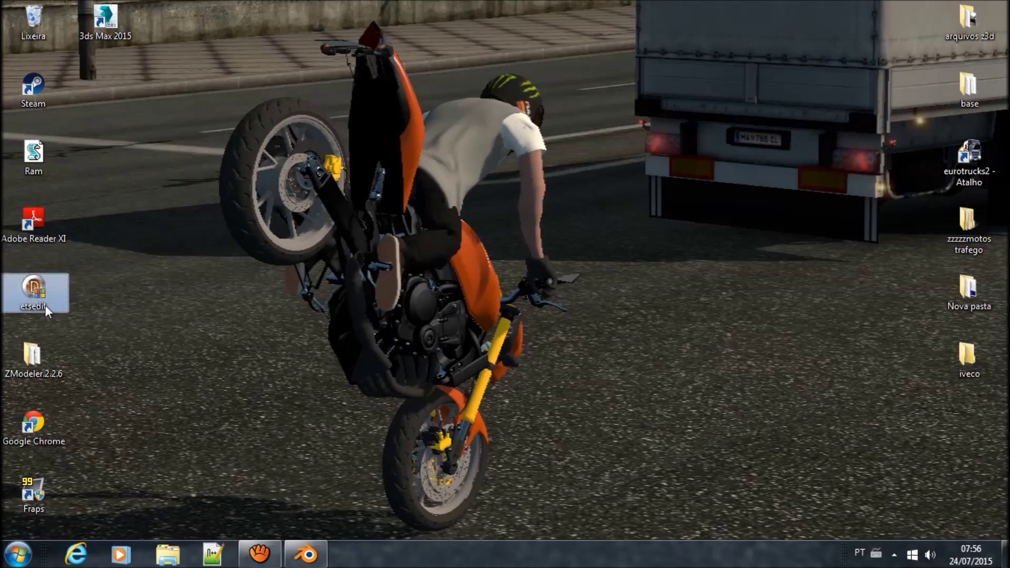
Check ETS Editor's PMG/TOBJ conversion options, then return to the empty Blender scene.
left_click(87, 100)
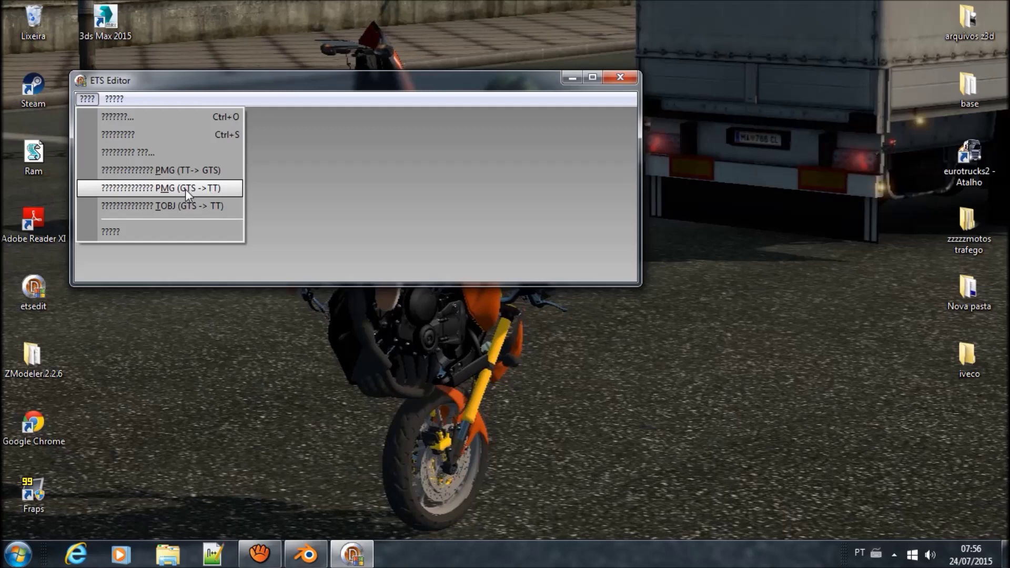
left_click(315, 554)
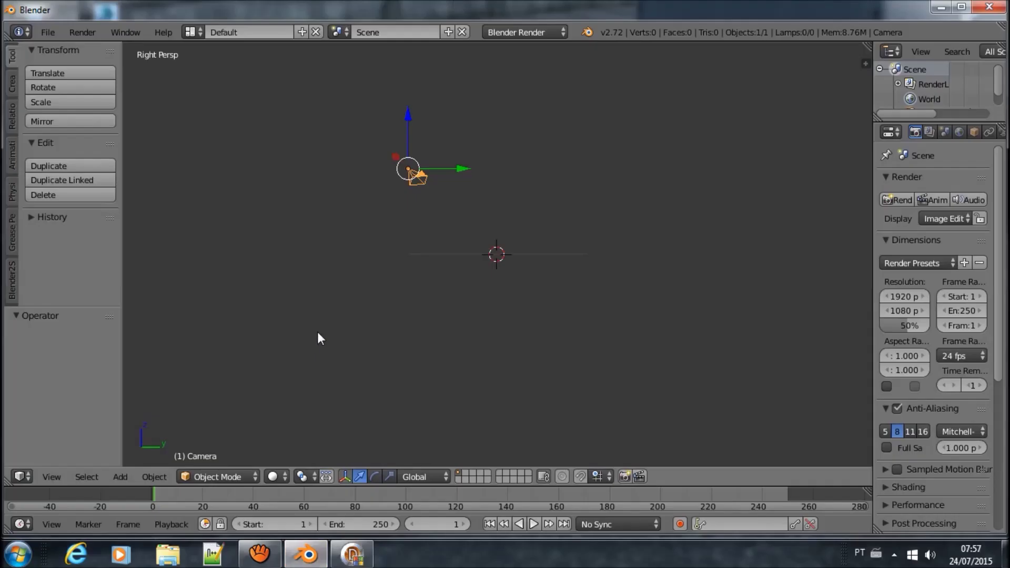
Start an SCS .pmd import and set Desktop\arquivos z3d\interior alh as the SCS base path.
scroll(487, 244, "up", 1)
scroll(485, 243, "up", 1)
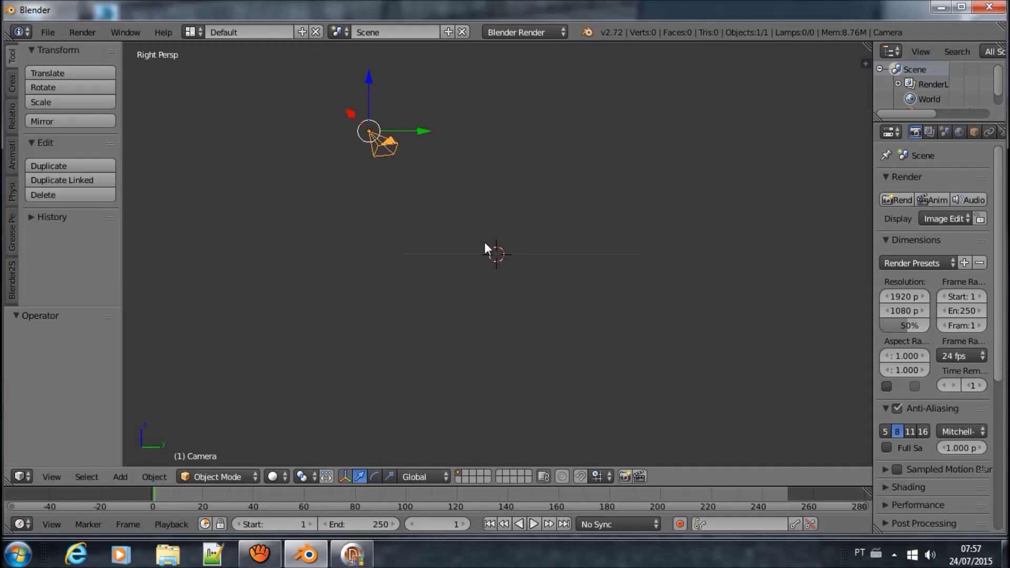
left_click(55, 35)
mouse_move(106, 284)
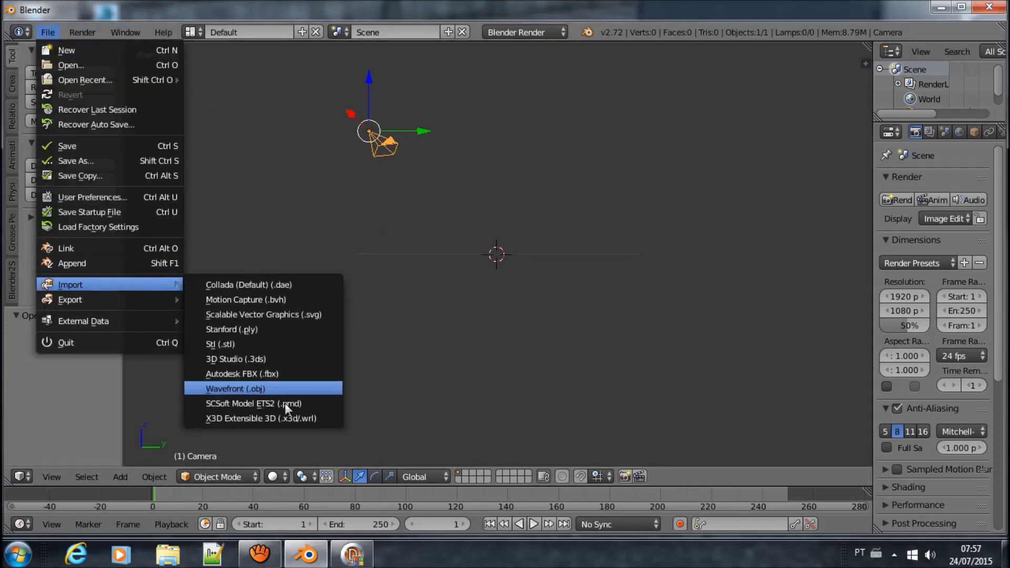
left_click(289, 406)
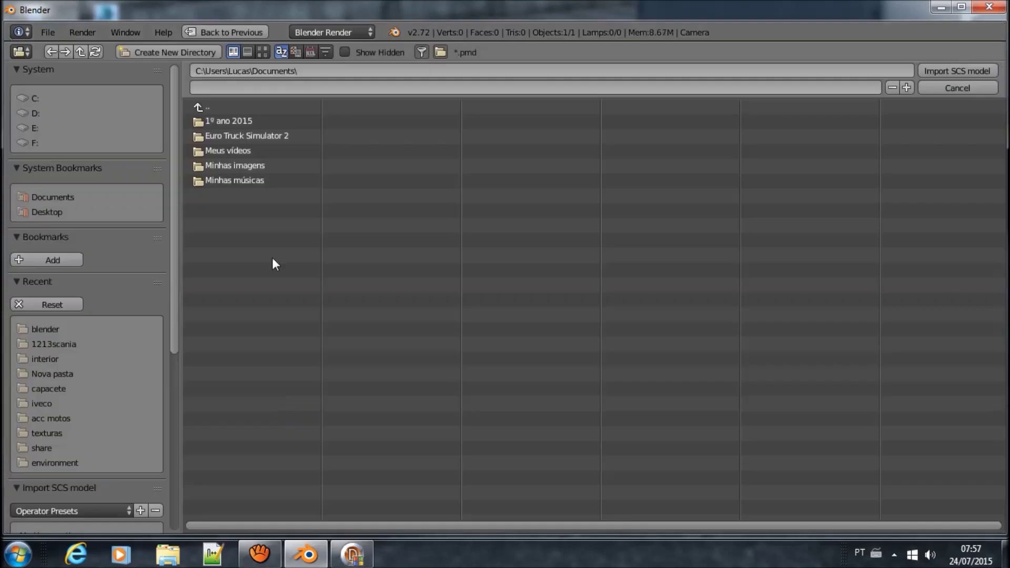
left_click(48, 213)
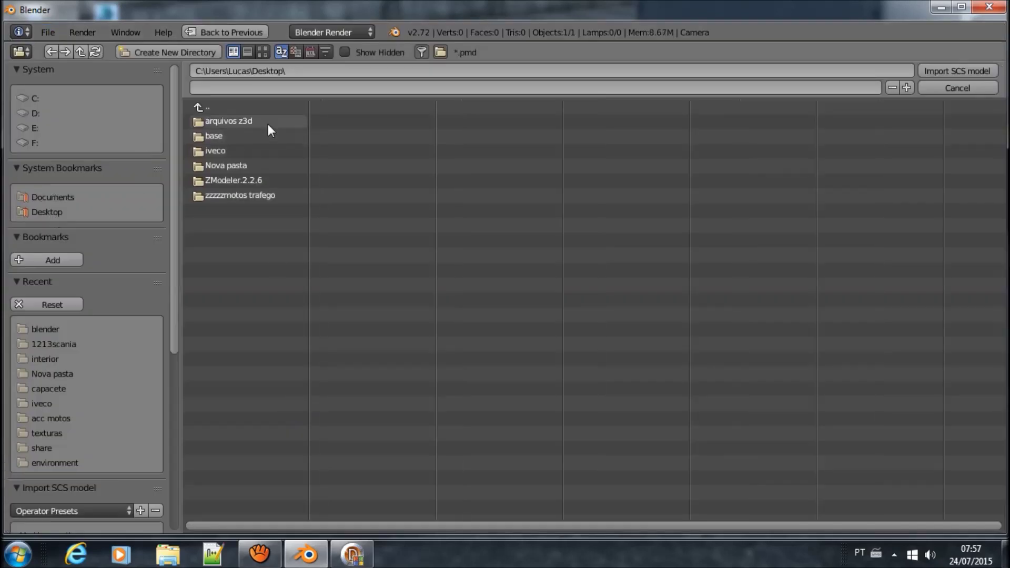
left_click(235, 120)
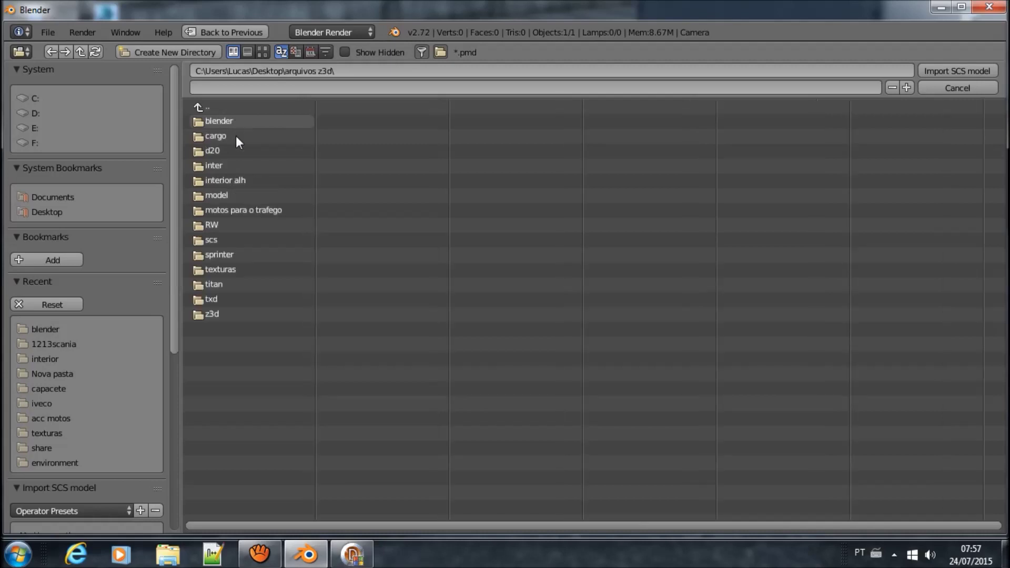
left_click(235, 182)
scroll(116, 262, "down", 8)
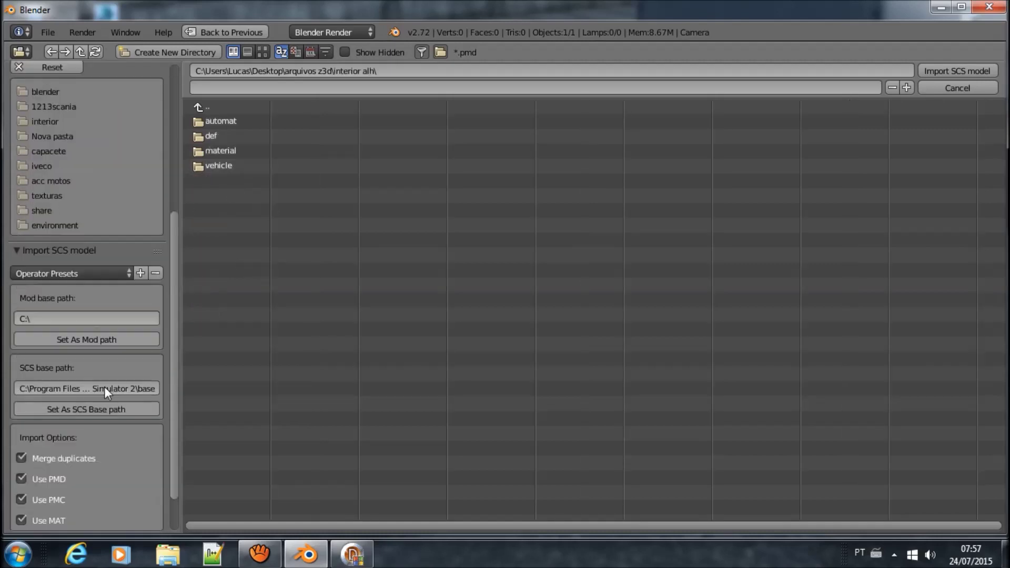
scroll(104, 387, "down", 2)
left_click(127, 362)
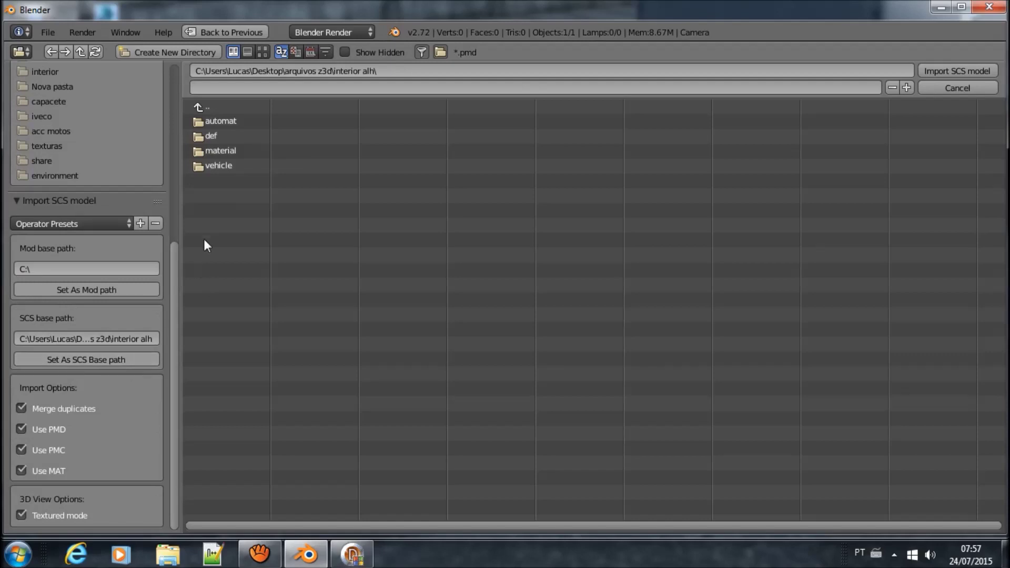
Browse to vehicle\truck\scania_rcab\interior and import anim.pmd.
left_click(216, 163)
left_click(222, 138)
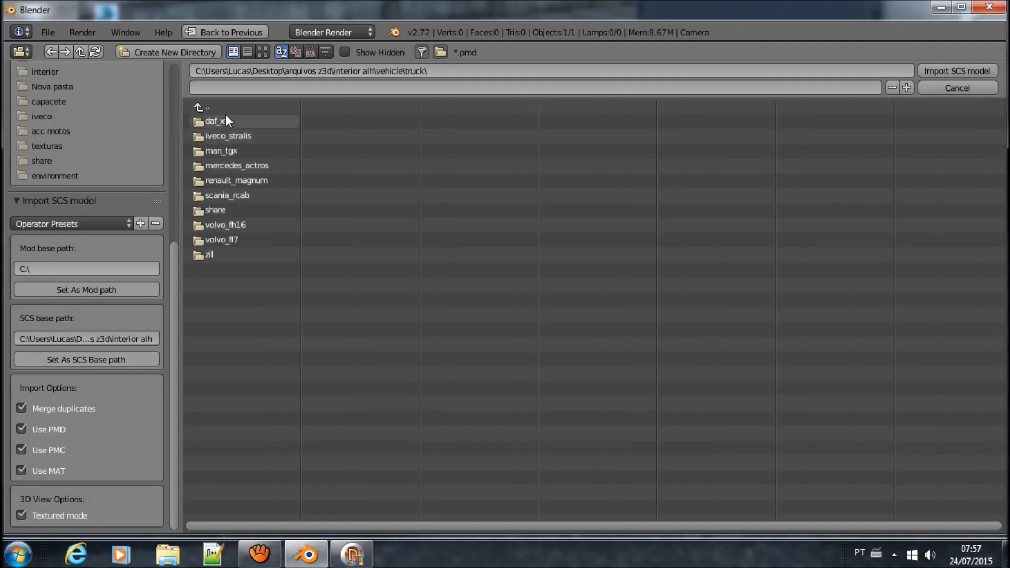
left_click(230, 107)
left_click(228, 132)
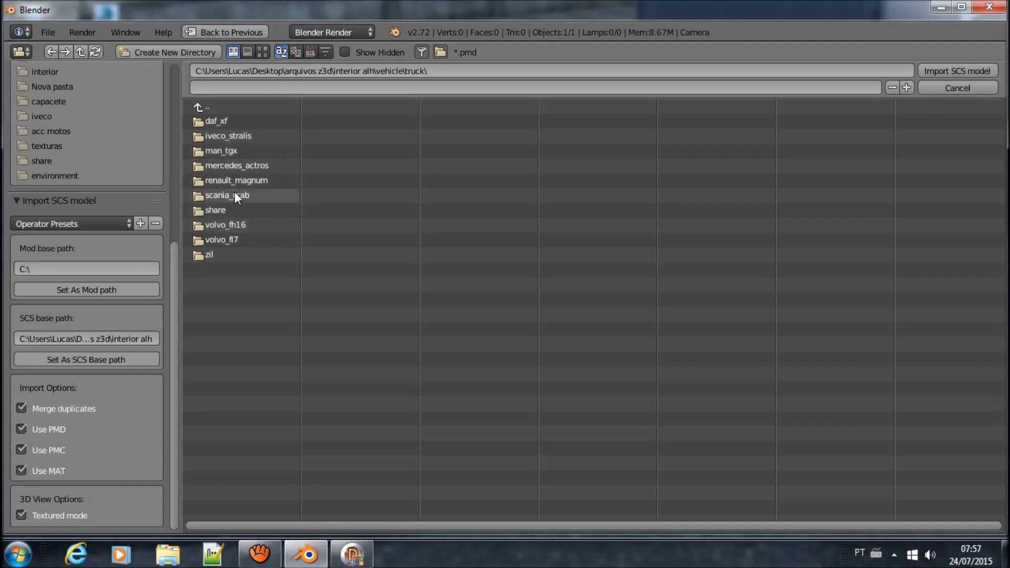
left_click(234, 194)
left_click(229, 123)
left_click(241, 121)
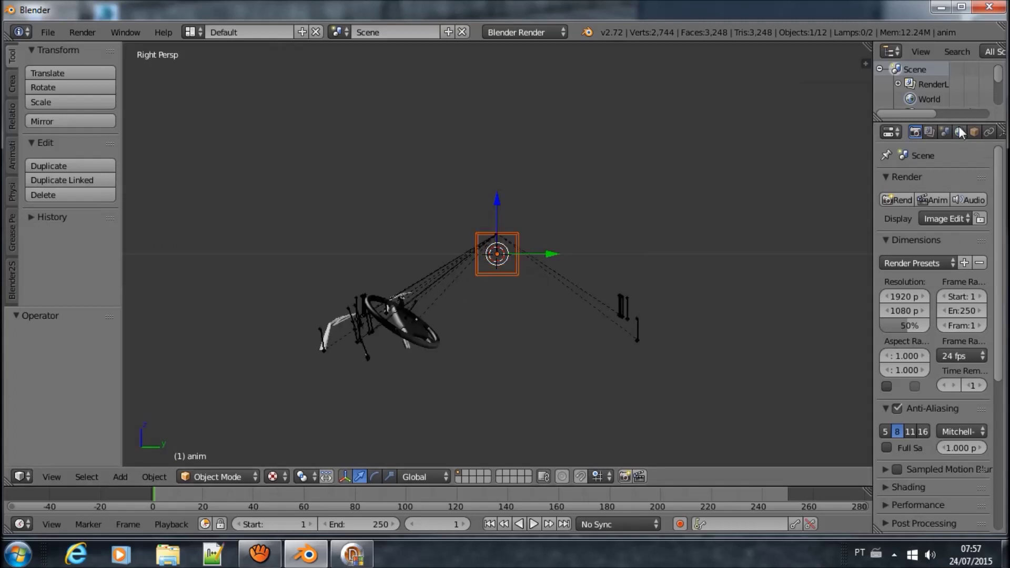
Enlarge the outliner and expand anim to show DEFAULTPART, Model0.0–Model0.5 and the armature.
left_click_drag(960, 121, 957, 332)
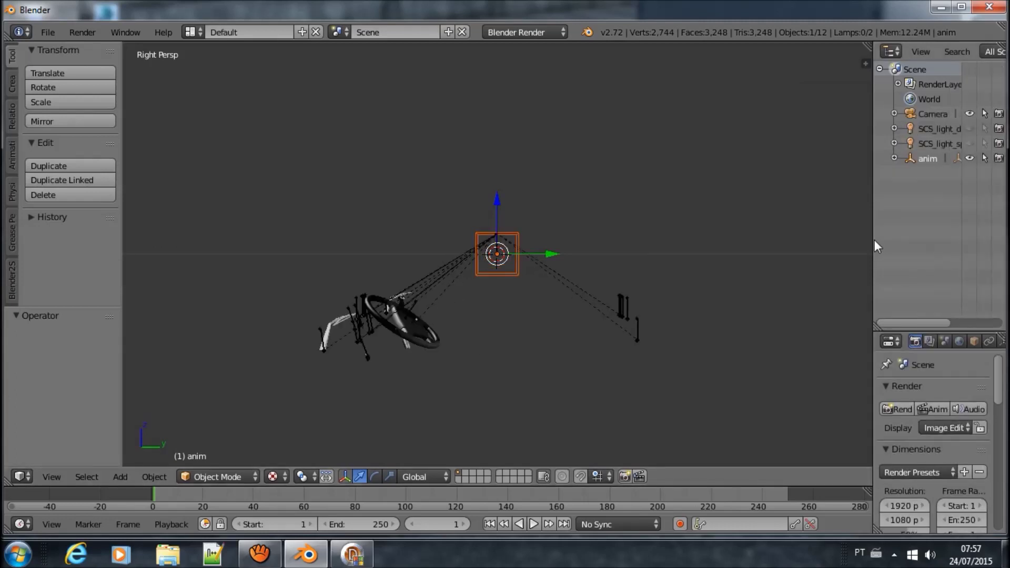
left_click_drag(874, 248, 733, 252)
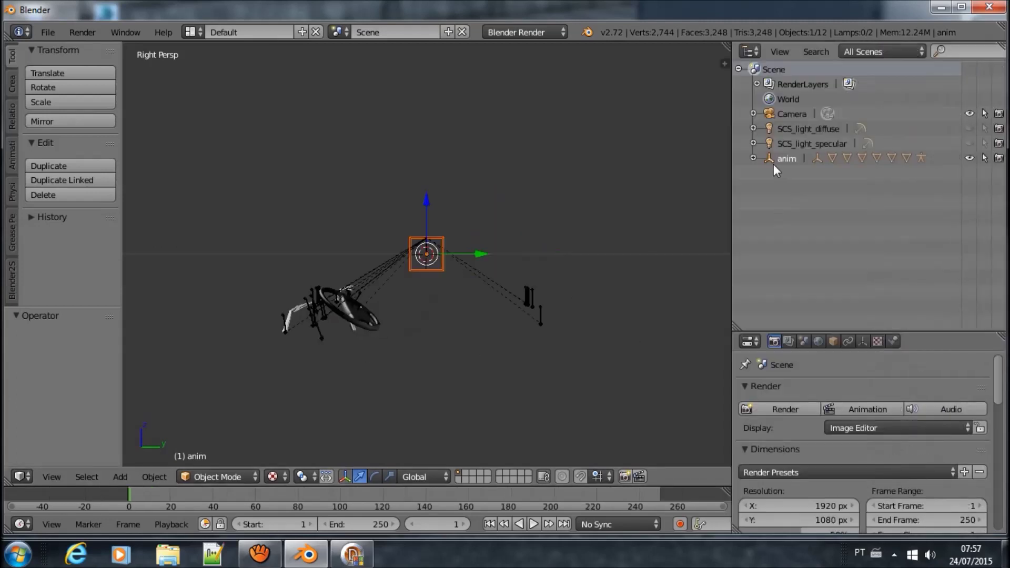
left_click(754, 158)
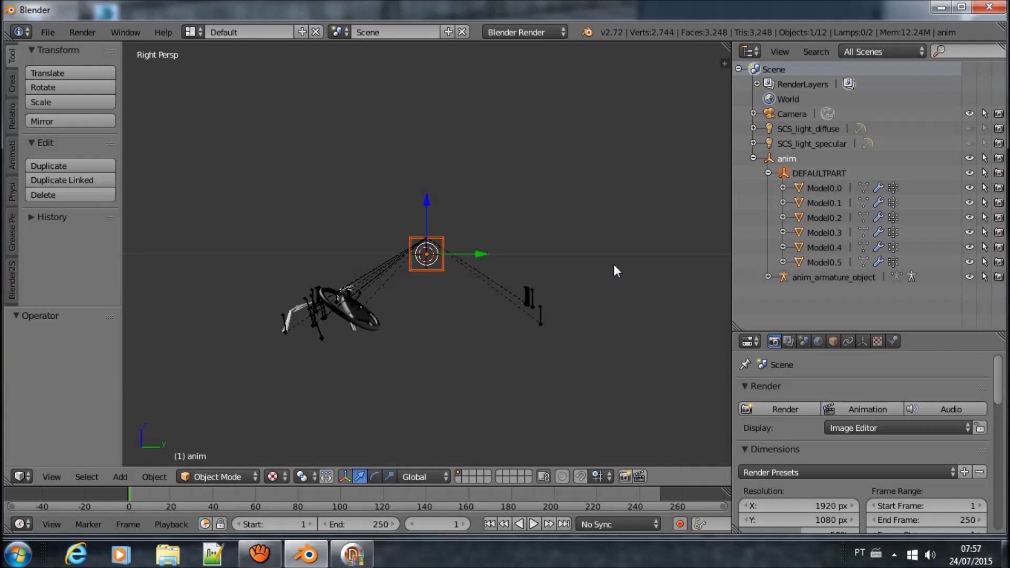
scroll(409, 355, "up", 2)
scroll(304, 350, "up", 3)
middle_click_drag(305, 349, 435, 241)
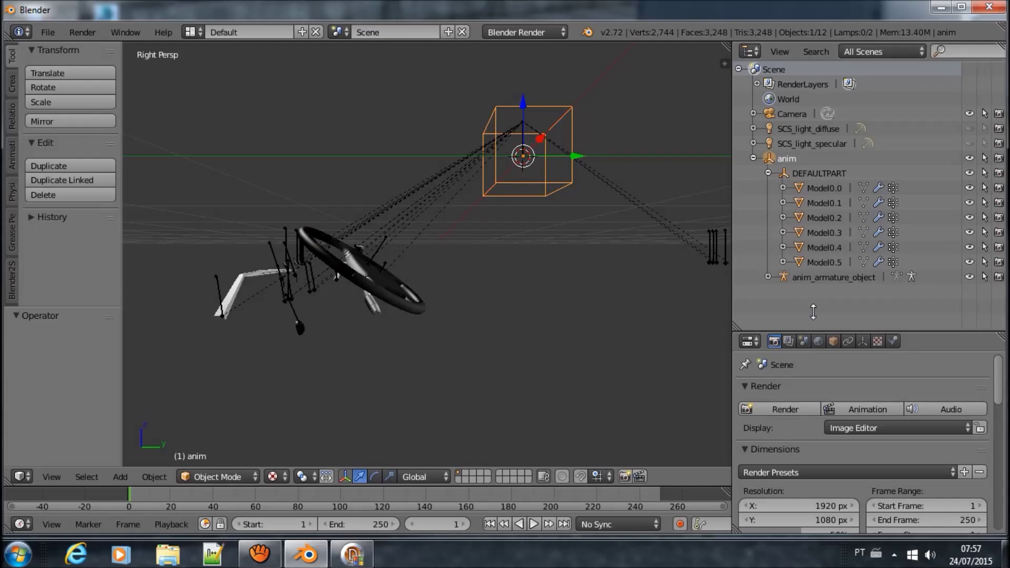
left_click_drag(814, 332, 815, 306)
mouse_move(529, 308)
middle_mouse_down()
mouse_move(411, 337)
mouse_move(491, 305)
middle_mouse_up()
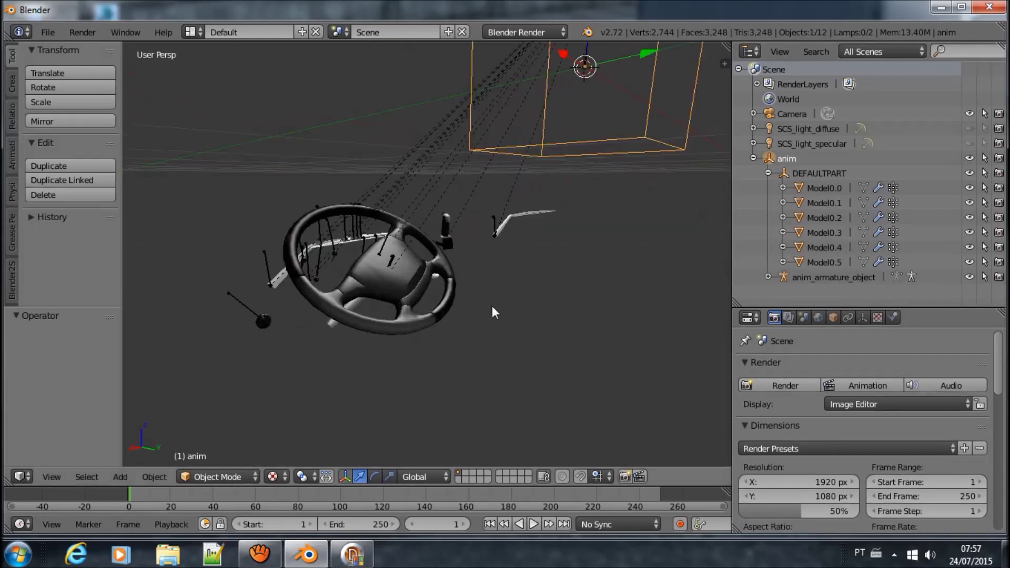
Review anim's STANDARD and EXCLUSIVE variants in the Object tab's SCS Variant/Look Tools.
left_click(834, 316)
scroll(855, 397, "down", 5)
scroll(850, 401, "down", 2)
scroll(850, 399, "down", 3)
scroll(840, 394, "down", 3)
scroll(842, 392, "down", 3)
scroll(842, 390, "down", 3)
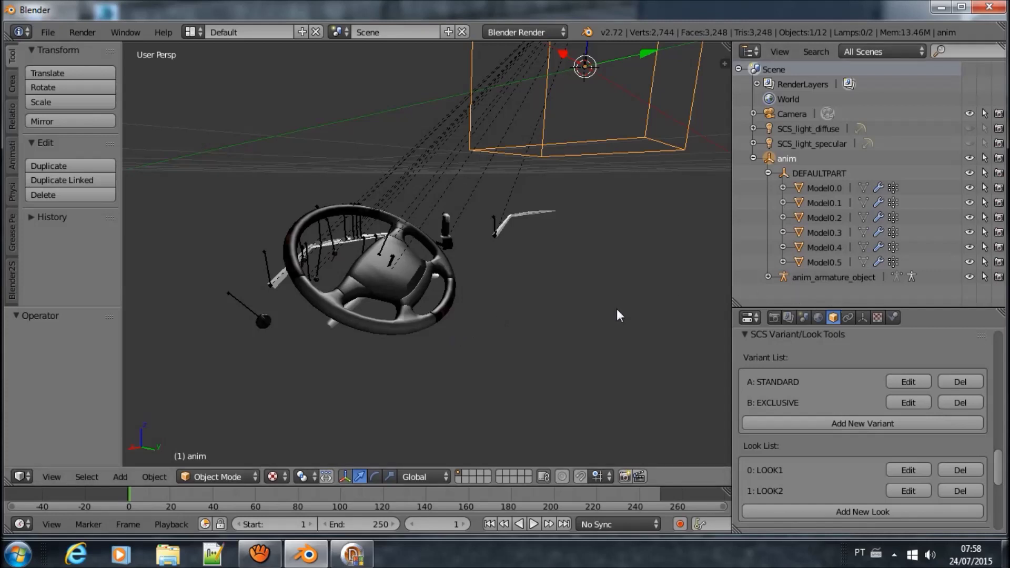
Select and frame anim_armature_object to inspect the rig, then open the Start menu.
left_click(782, 276)
key("KP_Decimal")
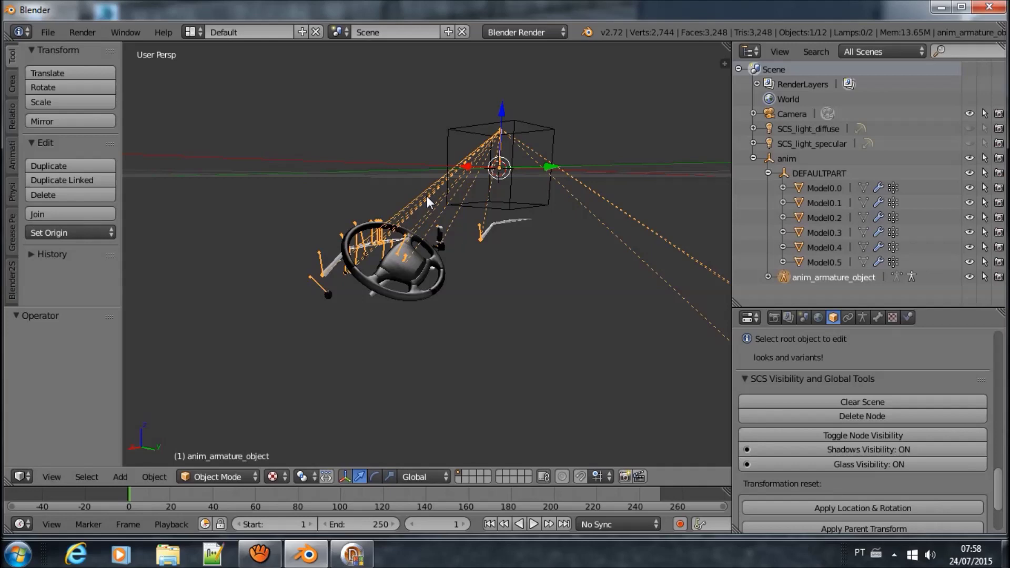
middle_click_drag(427, 196, 368, 273)
left_click(18, 554)
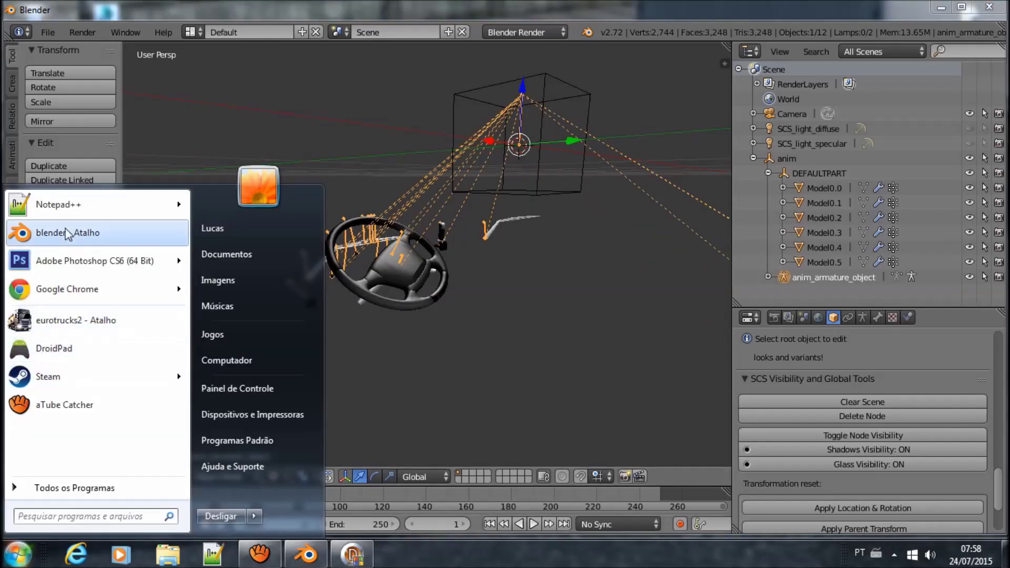
Launch a second Blender instance from the Start menu and dismiss its splash screen.
left_click(67, 233)
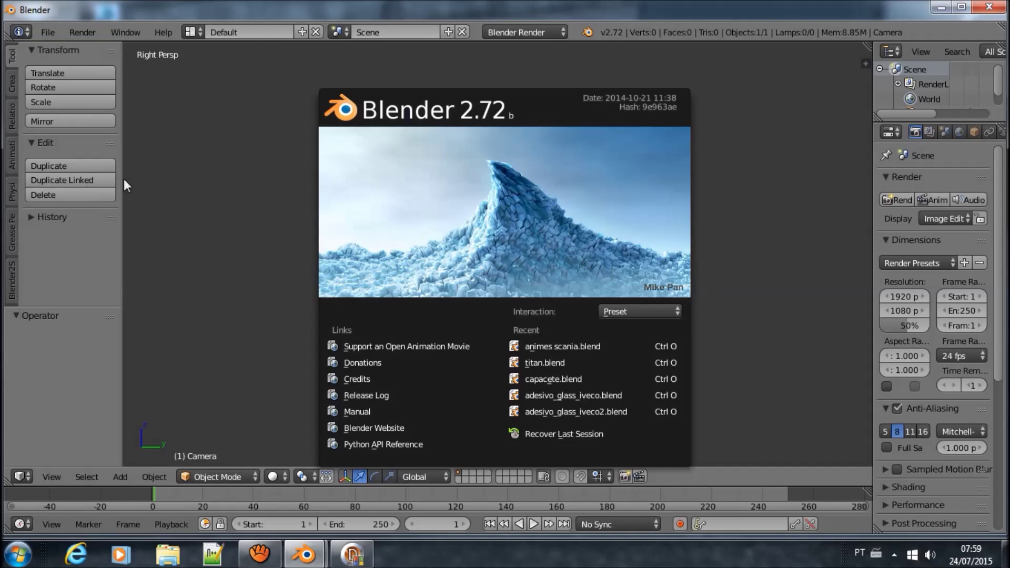
left_click(246, 227)
Start an SCS .pmd import and set Desktop\base as the SCS base path.
left_click(48, 32)
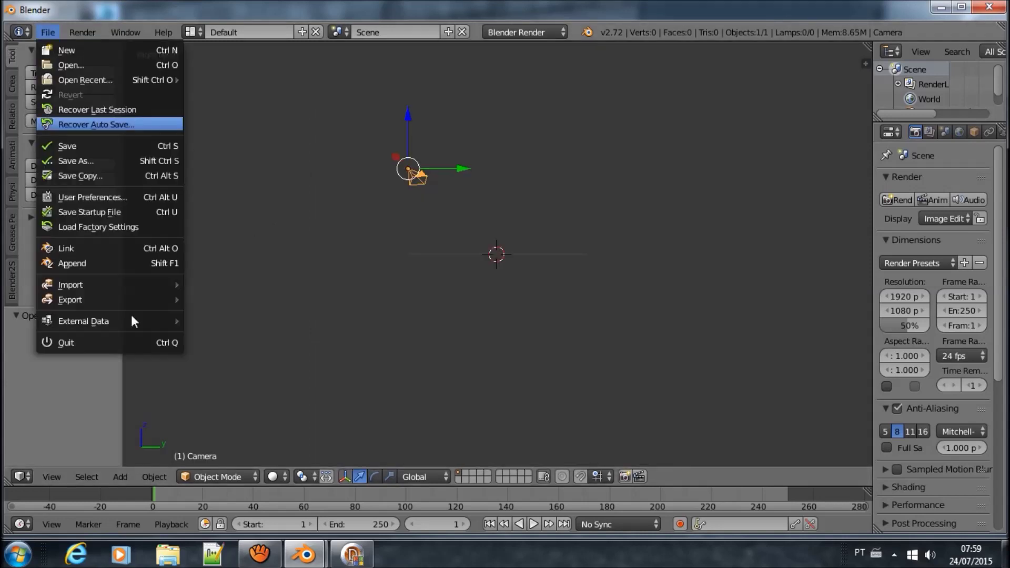
mouse_move(110, 285)
left_click(252, 405)
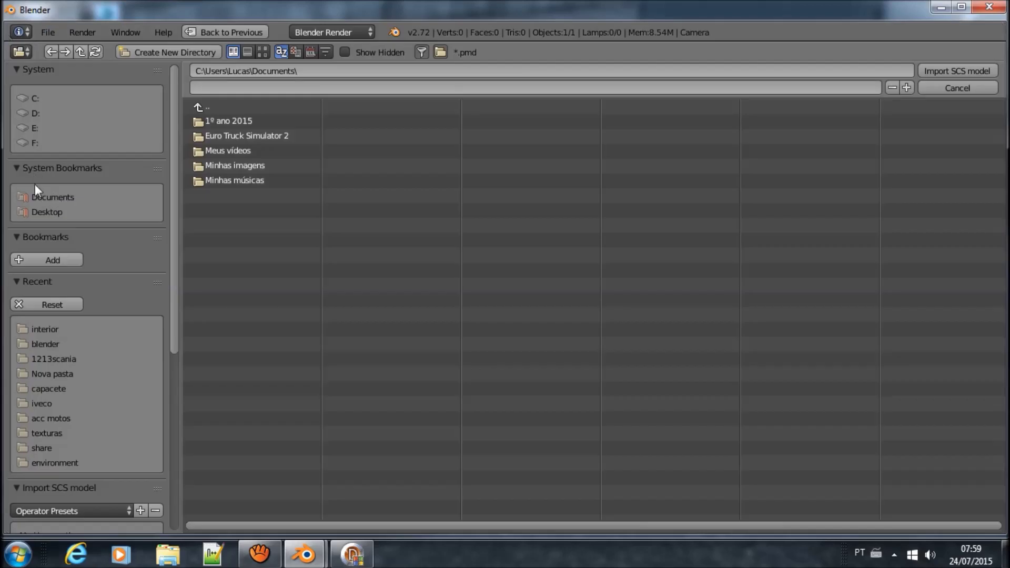
left_click(41, 214)
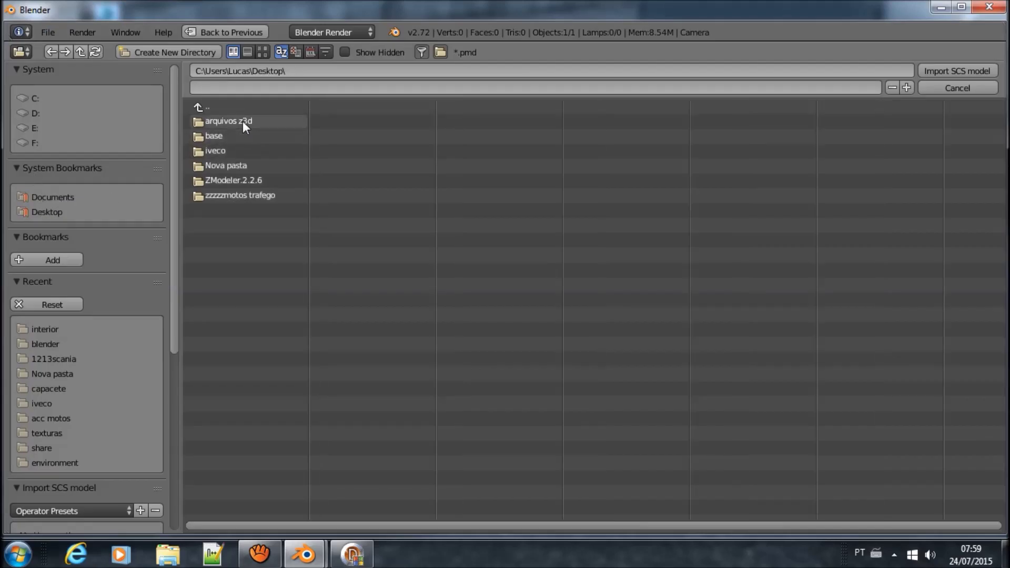
left_click(241, 134)
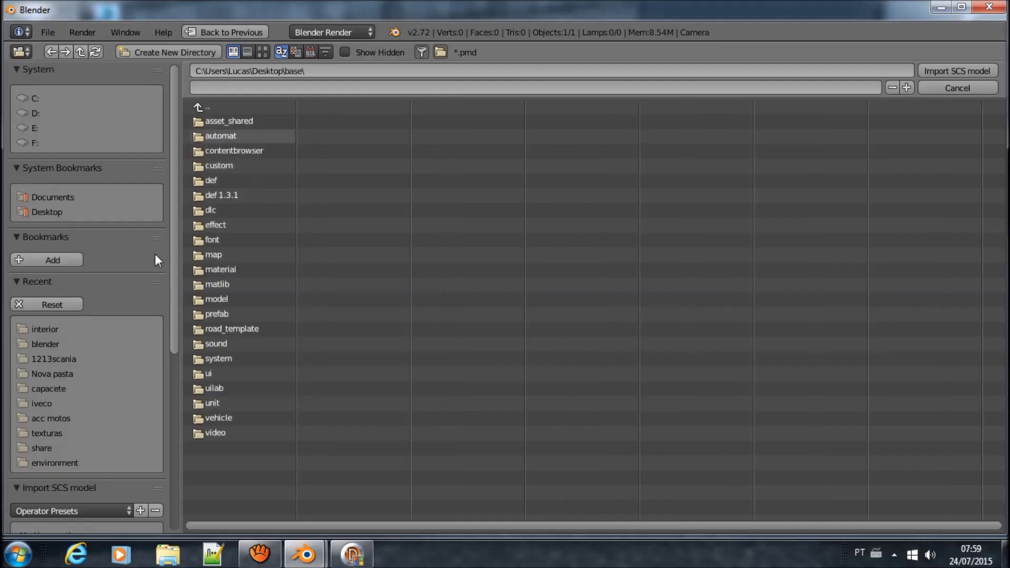
scroll(132, 279, "down", 5)
scroll(89, 358, "down", 5)
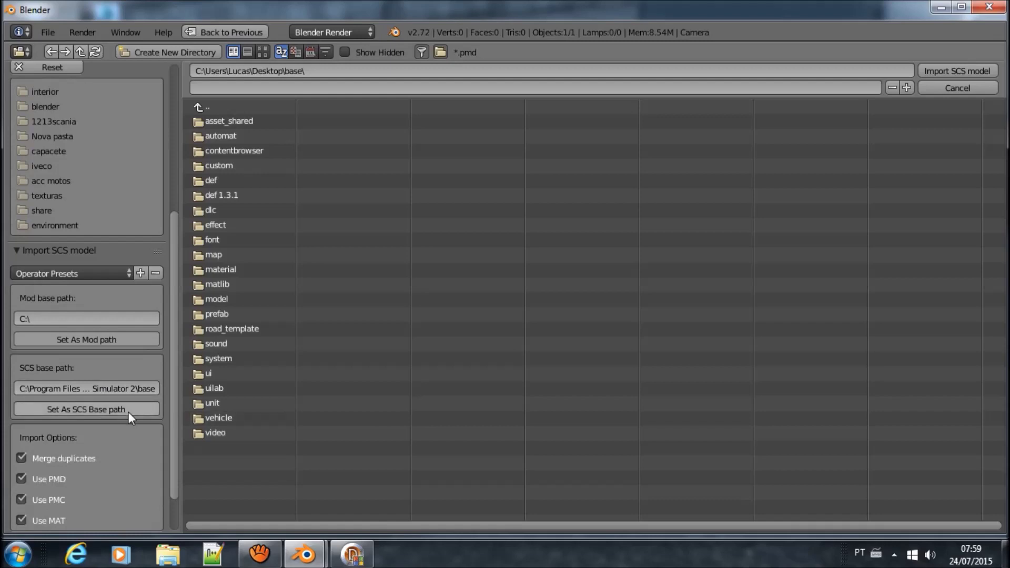
left_click(128, 412)
Browse to vehicle\truck\scania_rcab_2009\interior and import its anim.pmd.
left_click(214, 420)
left_click(223, 178)
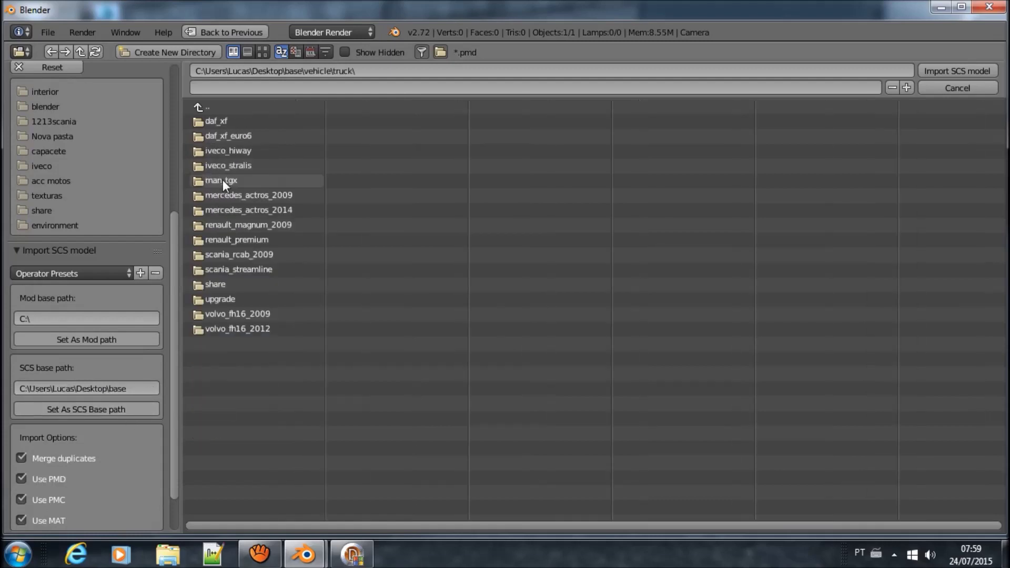
left_click(242, 254)
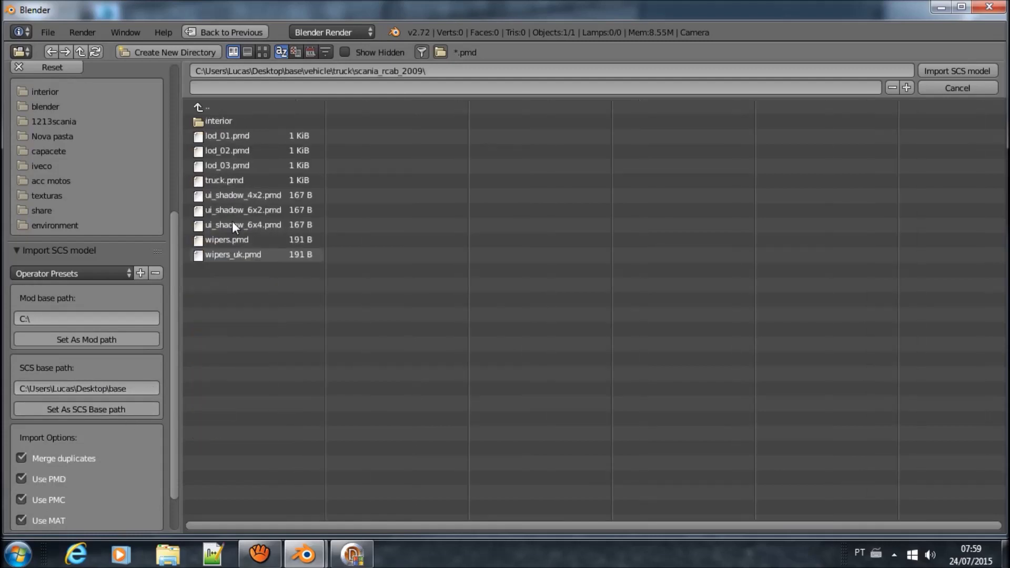
left_click(225, 123)
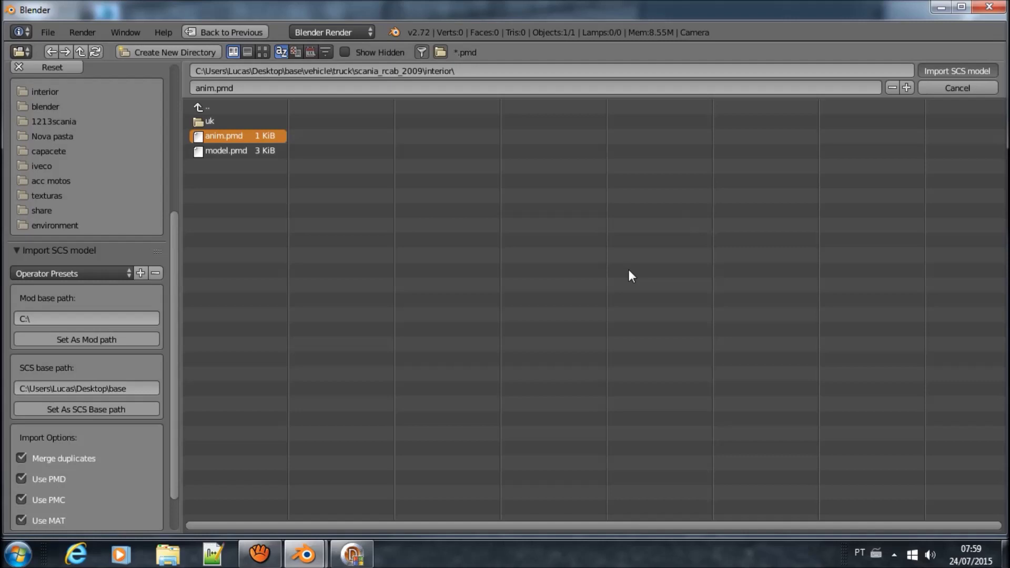
scroll(447, 358, "up", 1)
scroll(442, 348, "up", 2)
scroll(442, 348, "up", 3)
scroll(438, 363, "up", 3)
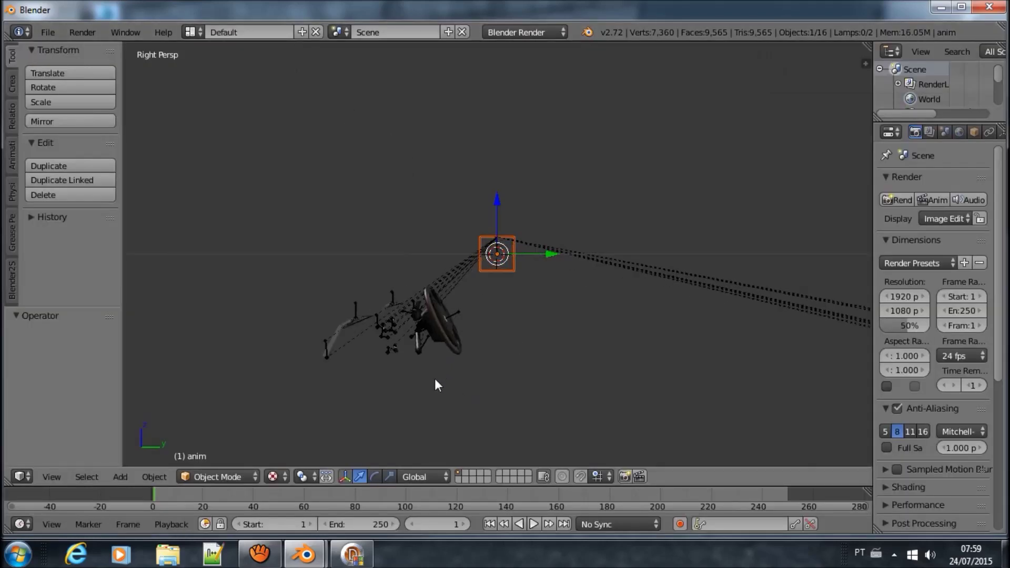
Select the steering wheel model and copy it to the buffer.
scroll(436, 377, "up", 1)
scroll(389, 406, "up", 3)
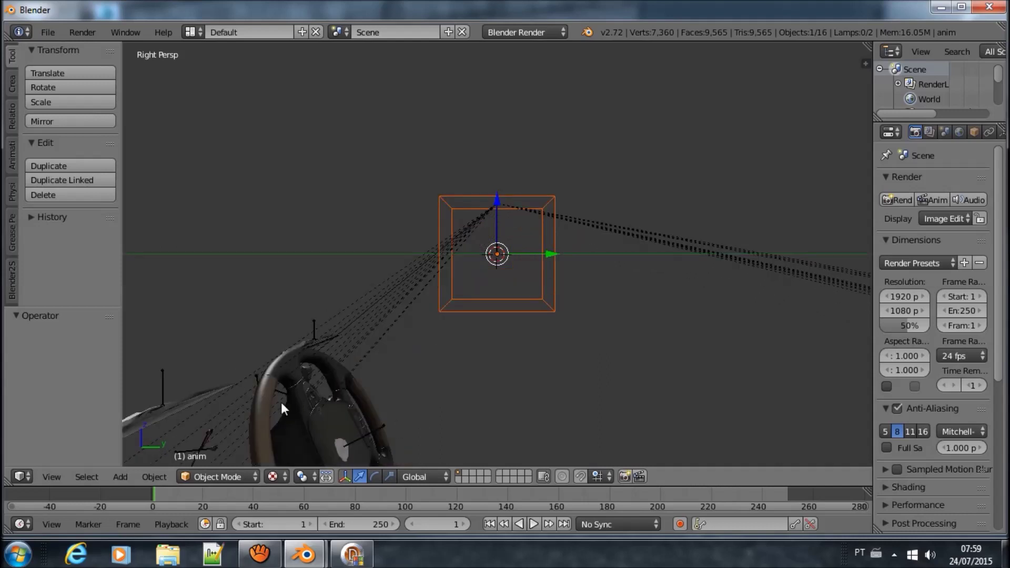
right_click(267, 403)
scroll(282, 403, "down", 2)
mouse_move(407, 308)
middle_mouse_down()
mouse_move(409, 277)
mouse_move(399, 310)
middle_mouse_up()
key("ctrl+c")
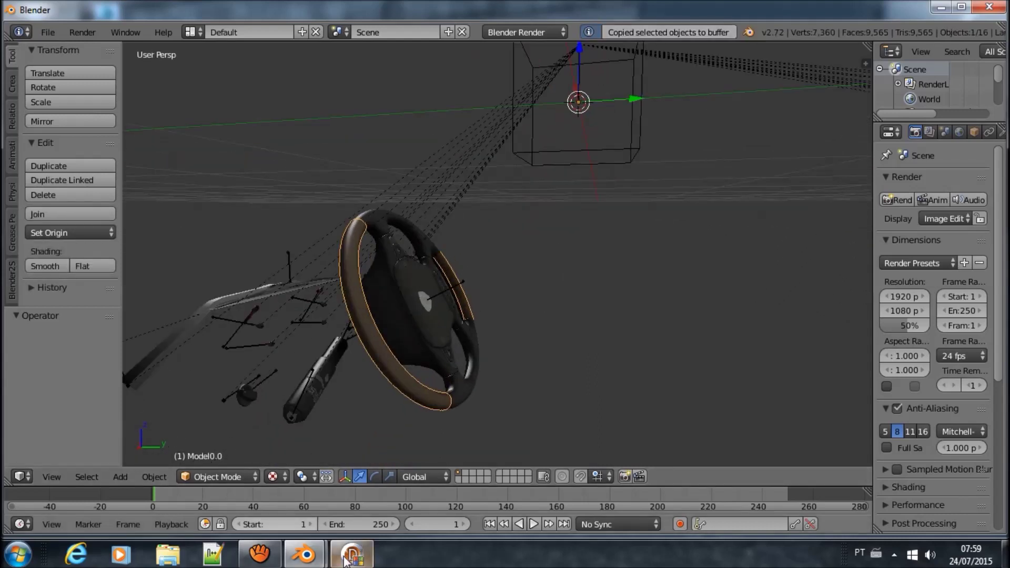
Paste the wheel into the other Blender scene, deleting Model0.006 and the duplicate anim_armature_object.001.
mouse_move(304, 555)
left_click(280, 478)
scroll(459, 305, "down", 2)
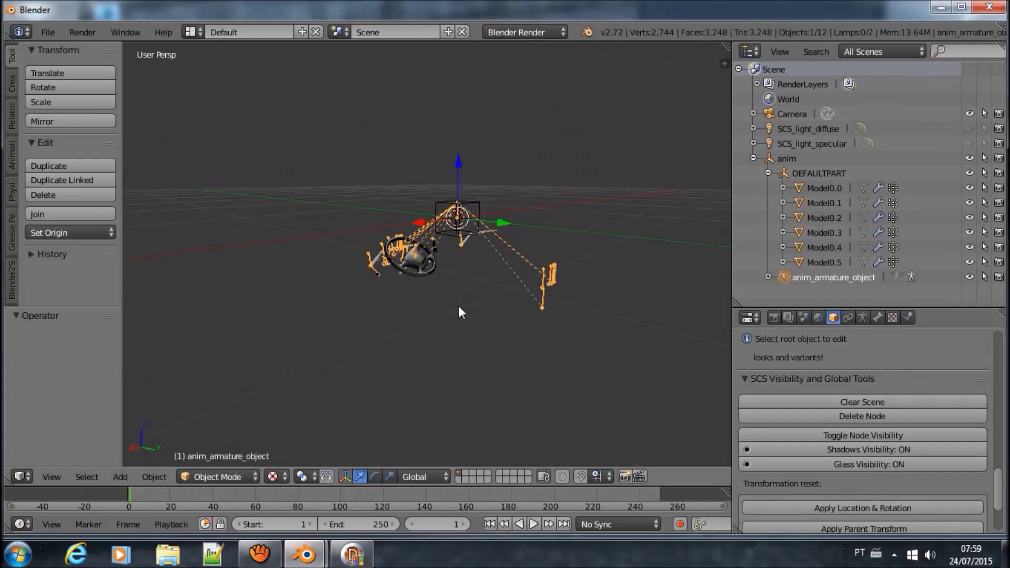
key("ctrl+v")
key("x")
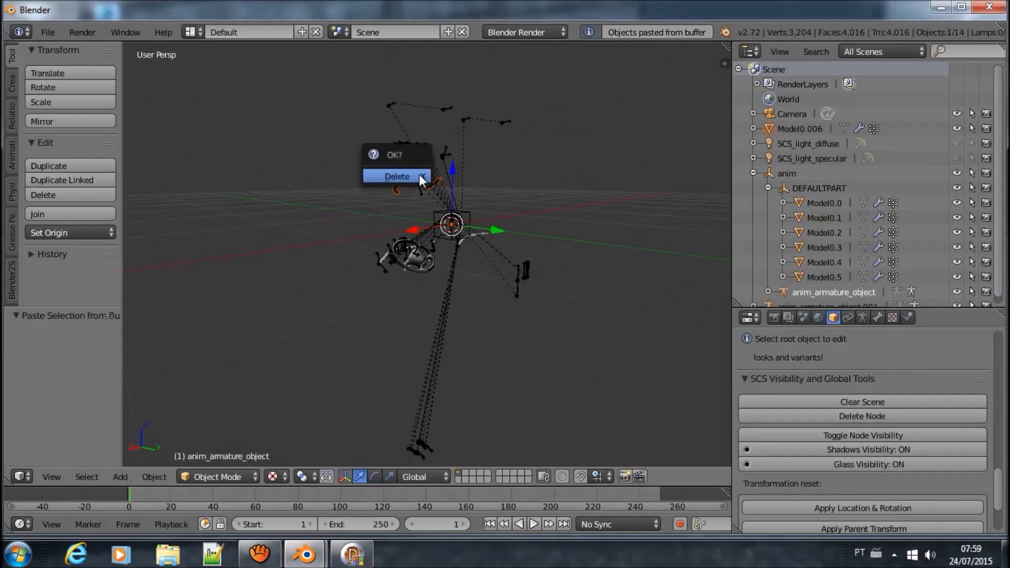
left_click(423, 179)
right_click(403, 145)
key("x")
left_click(498, 163)
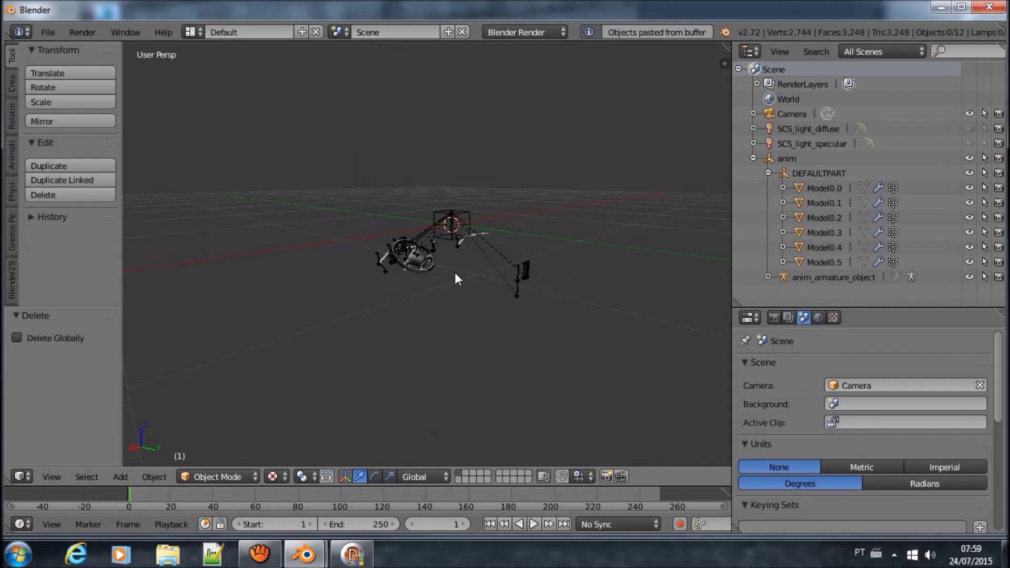
Select Model0.0 and toggle it through edit mode, deselecting all its geometry.
scroll(437, 284, "up", 2)
scroll(405, 310, "up", 3)
scroll(391, 326, "up", 2)
left_click(824, 188)
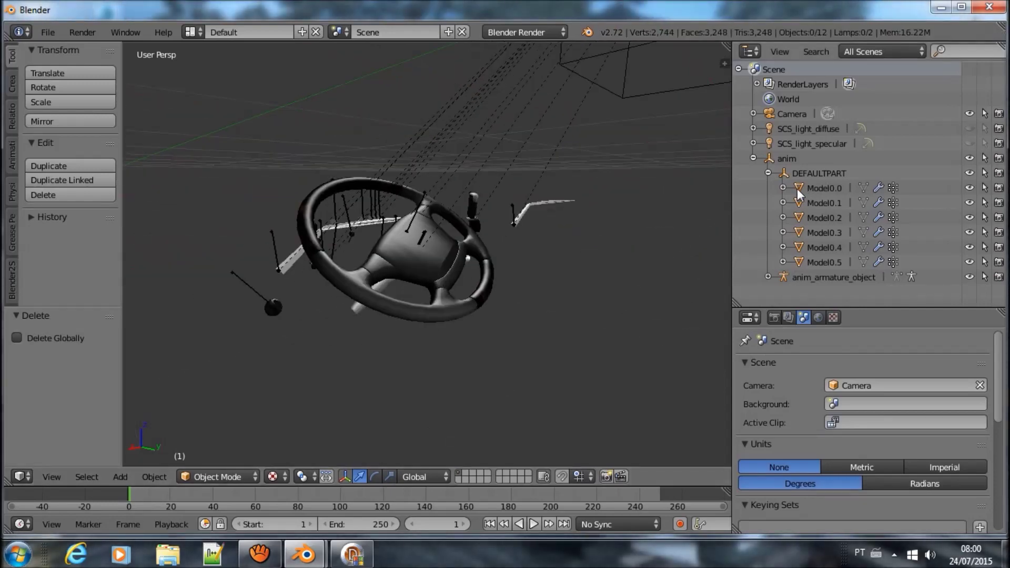
key("Tab")
scroll(513, 251, "up", 3)
scroll(459, 234, "up", 3)
key("a")
key("Tab")
scroll(461, 233, "down", 2)
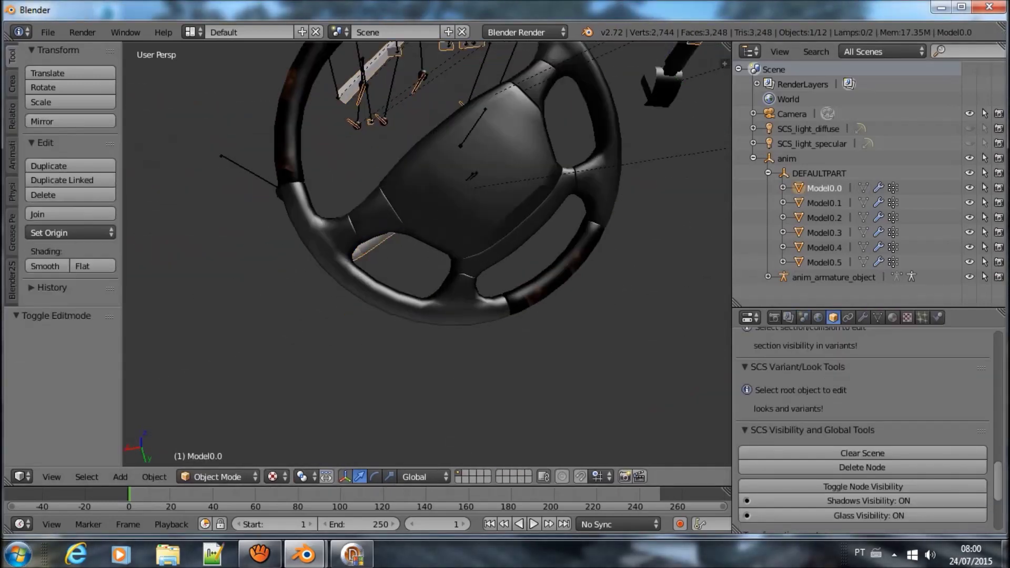
middle_click_drag(421, 379, 408, 422)
key("Tab")
key("Tab")
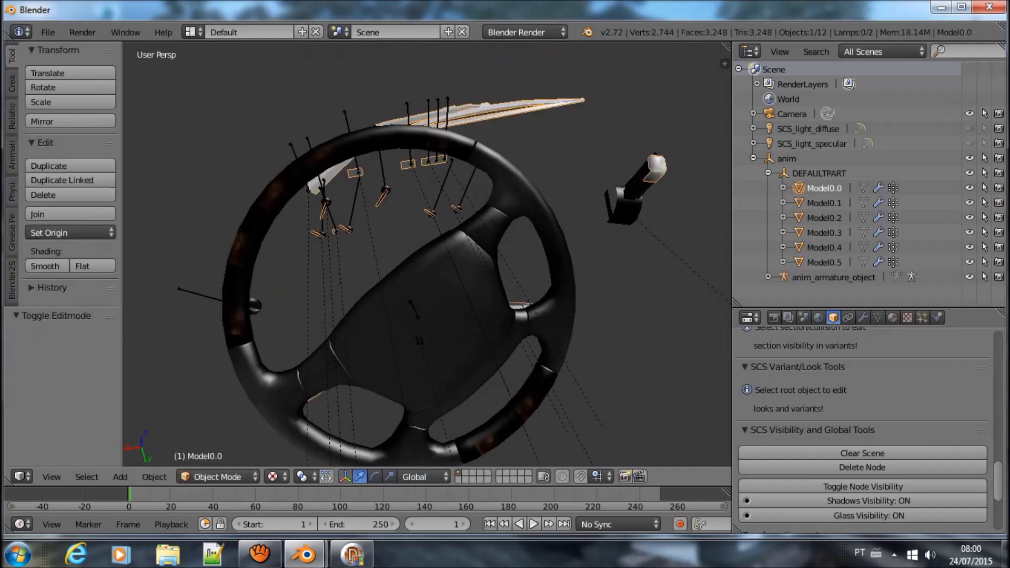
Replace Model0.0's vertex colour layer in its Object Data settings.
middle_click_drag(419, 366, 447, 336)
left_click(877, 317)
scroll(927, 462, "down", 3)
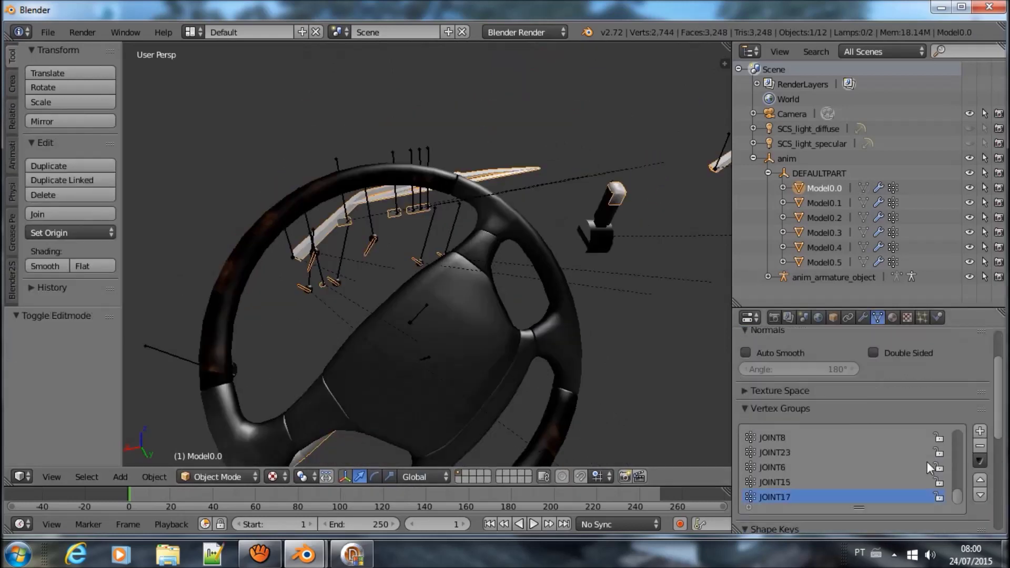
scroll(962, 478, "down", 4)
scroll(974, 489, "down", 2)
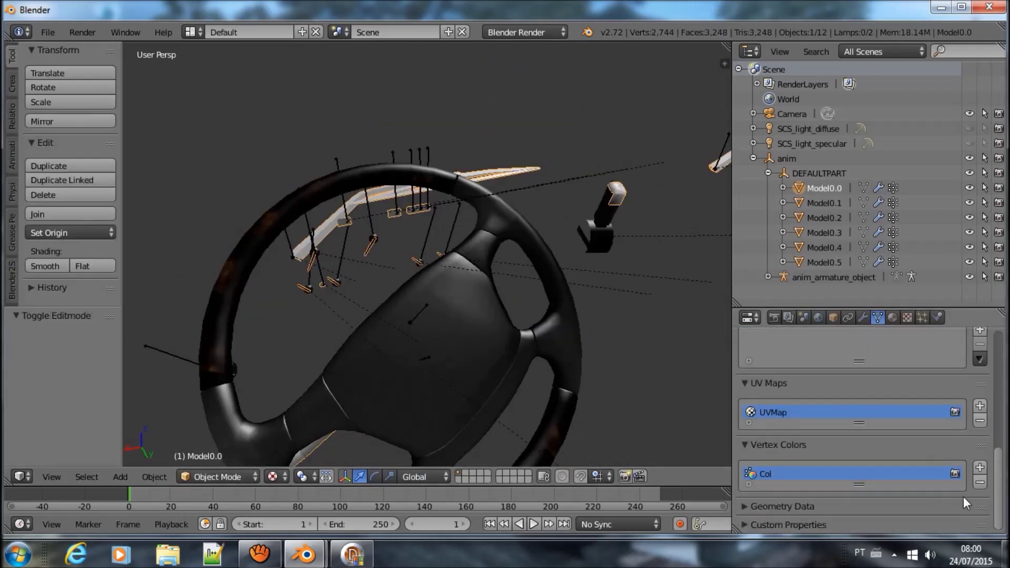
left_click(976, 481)
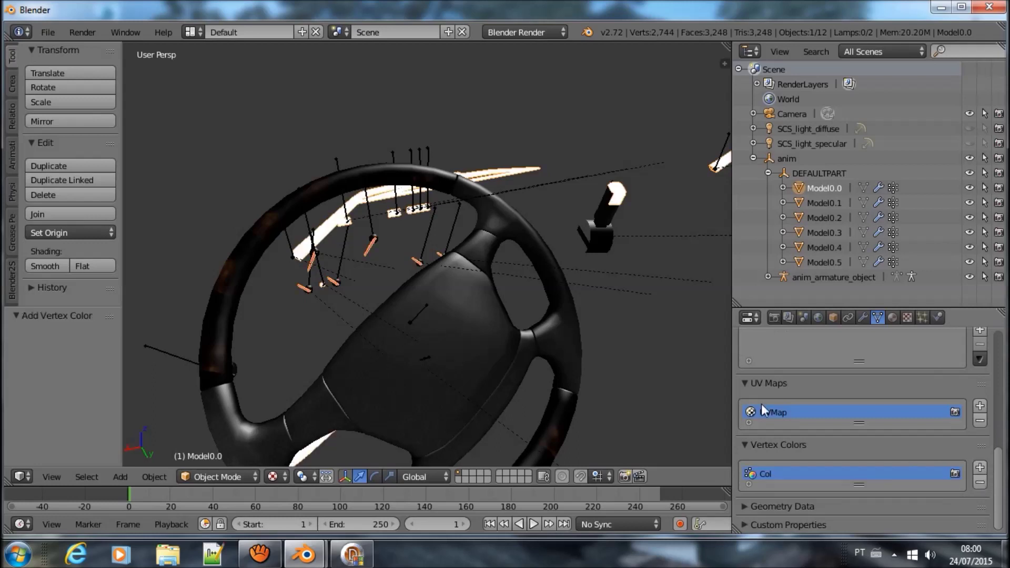
Inspect Model0.0's material and its details texture settings, including the alpha.
left_click(893, 318)
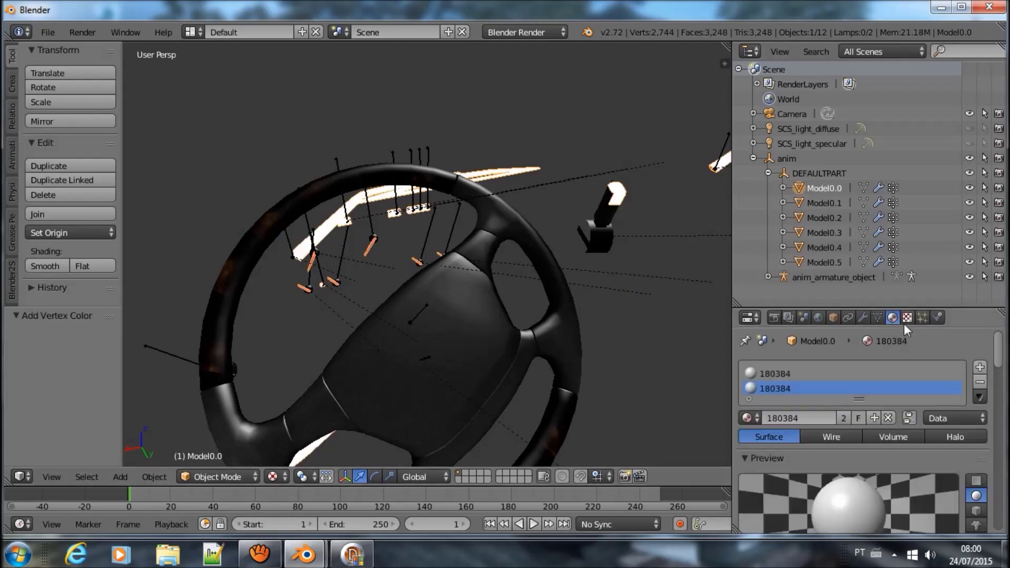
left_click(908, 317)
scroll(884, 494, "down", 3)
scroll(821, 507, "down", 3)
scroll(773, 484, "down", 3)
scroll(757, 474, "down", 2)
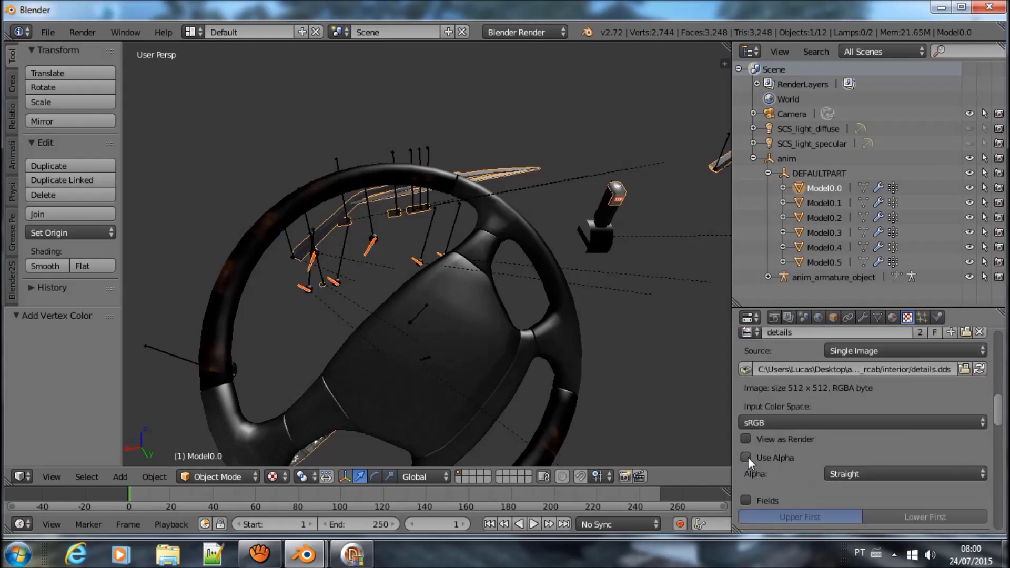
scroll(754, 454, "up", 3)
scroll(760, 448, "up", 5)
scroll(747, 442, "up", 3)
scroll(604, 304, "up", 2)
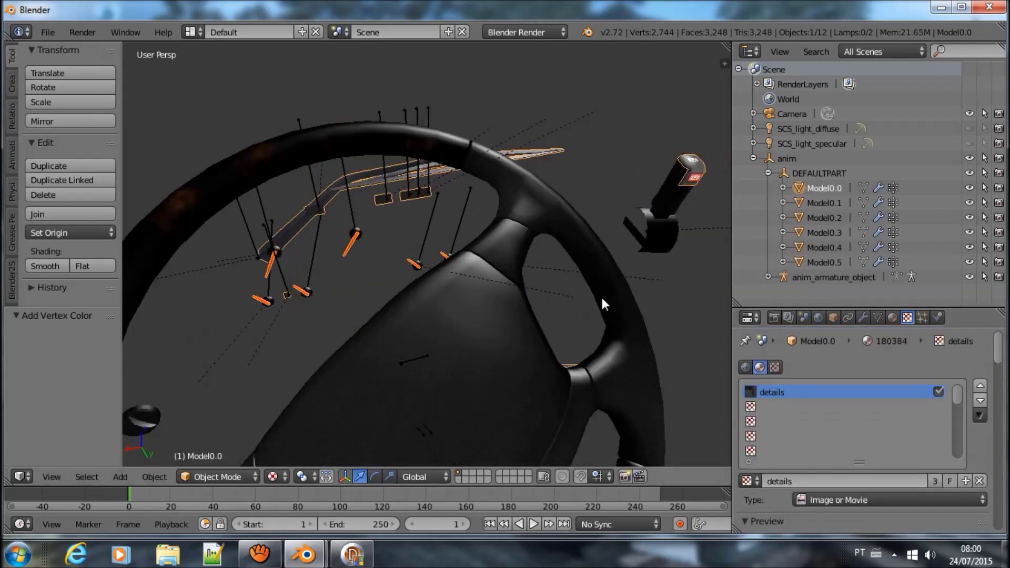
mouse_move(431, 284)
middle_mouse_down()
mouse_move(232, 330)
mouse_move(411, 255)
middle_mouse_up()
Add new vertex colour layers to the wheel Model0.1 and the rim segments Model0.2.
scroll(411, 255, "down", 3)
right_click(445, 332)
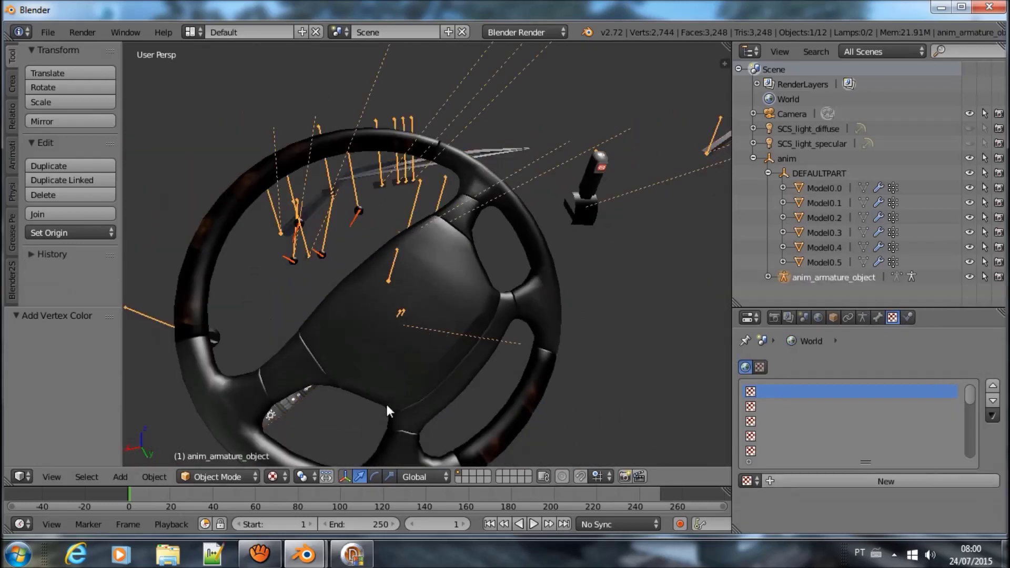
key("Tab")
key("Tab")
left_click(878, 317)
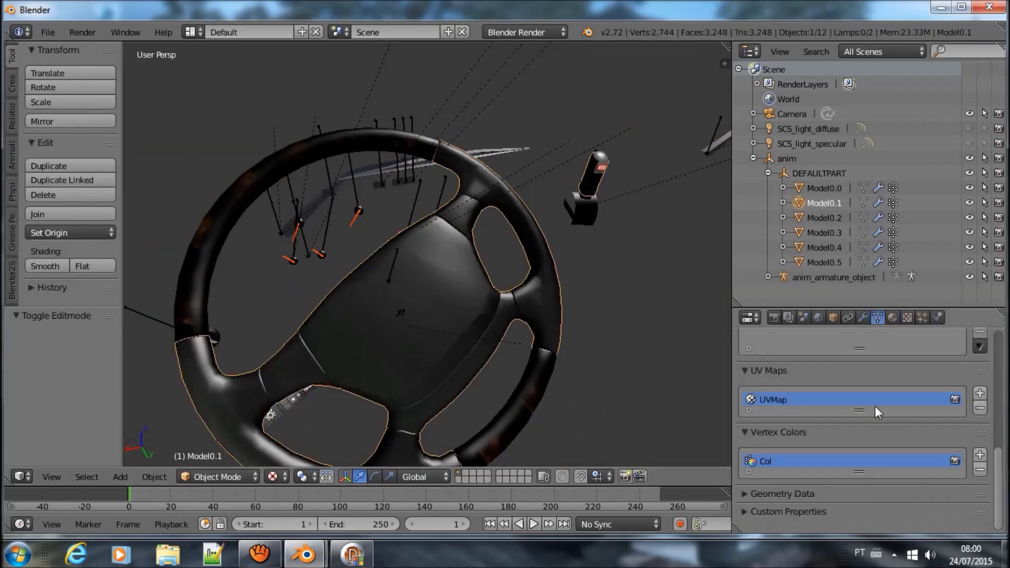
left_click(979, 455)
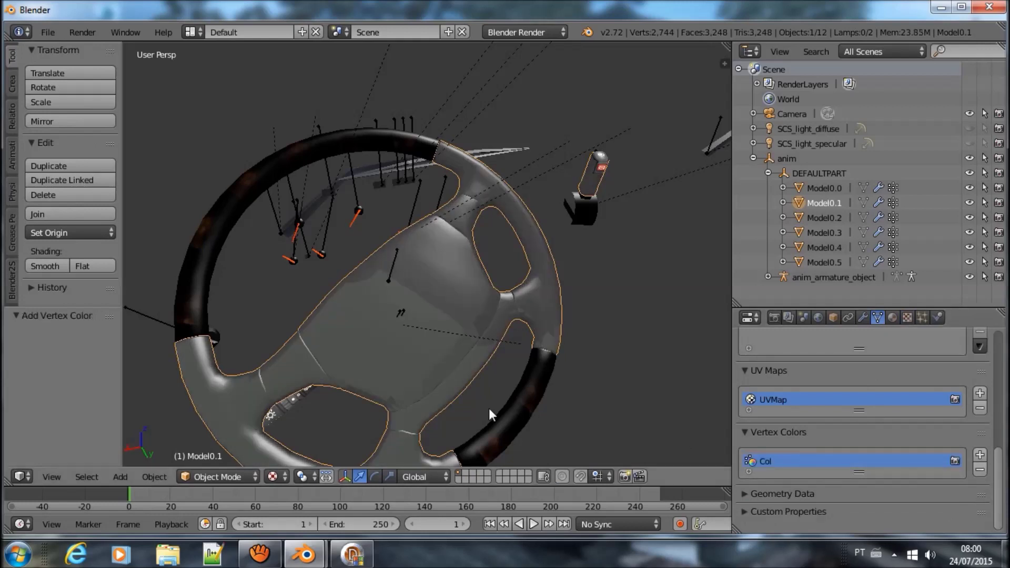
right_click(506, 406)
left_click(979, 455)
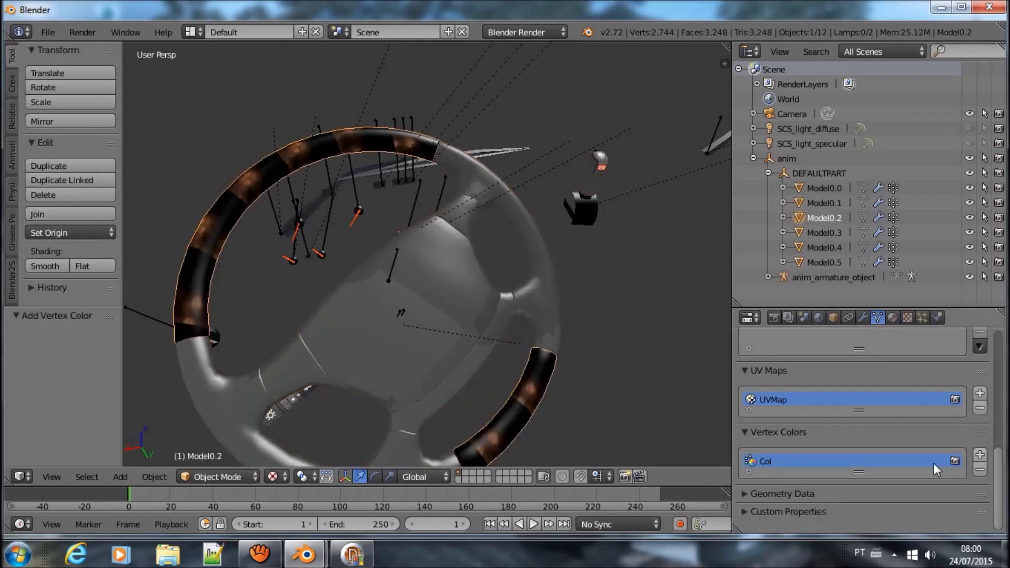
Reselect Model0.0, then the wheel hub Model0.1, from a new view angle.
middle_click_drag(586, 299, 452, 328)
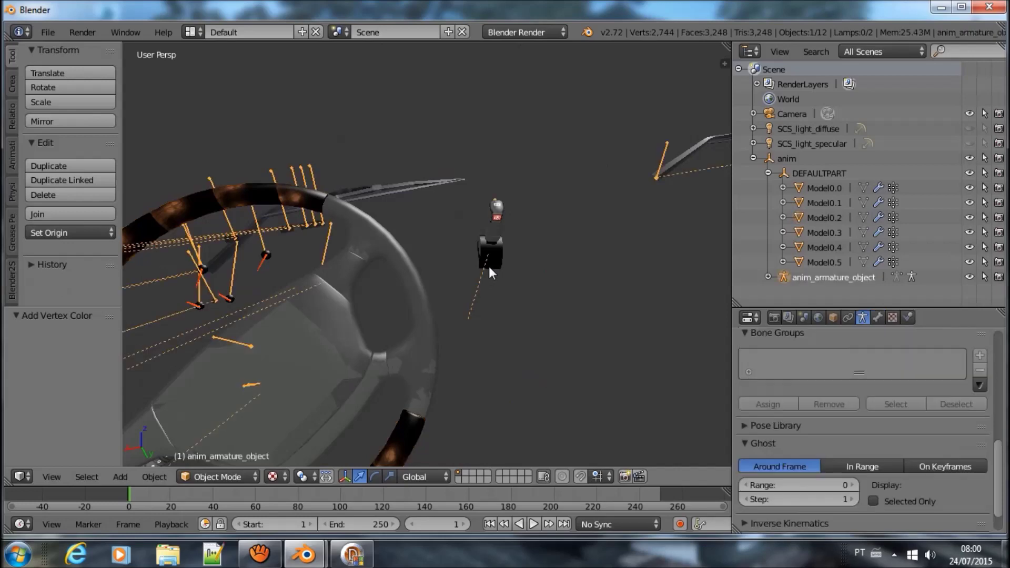
left_click(824, 188)
mouse_move(372, 365)
middle_mouse_down()
mouse_move(491, 311)
mouse_move(473, 269)
mouse_move(431, 356)
mouse_move(370, 377)
mouse_move(497, 332)
middle_mouse_up()
right_click(399, 380)
key("ctrl+v")
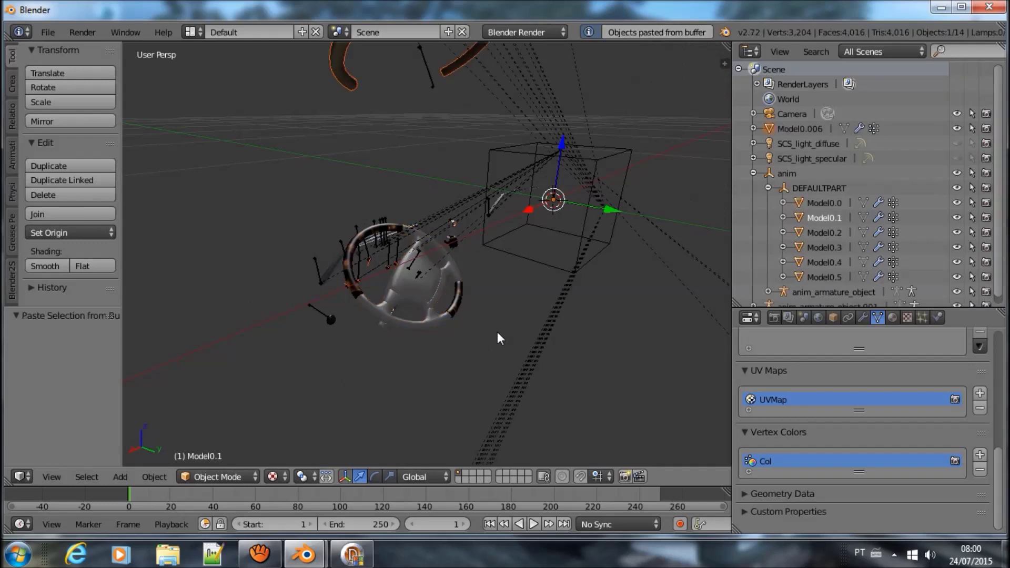
key("x")
left_click(497, 332)
right_click(427, 105)
key("x")
left_click(428, 106)
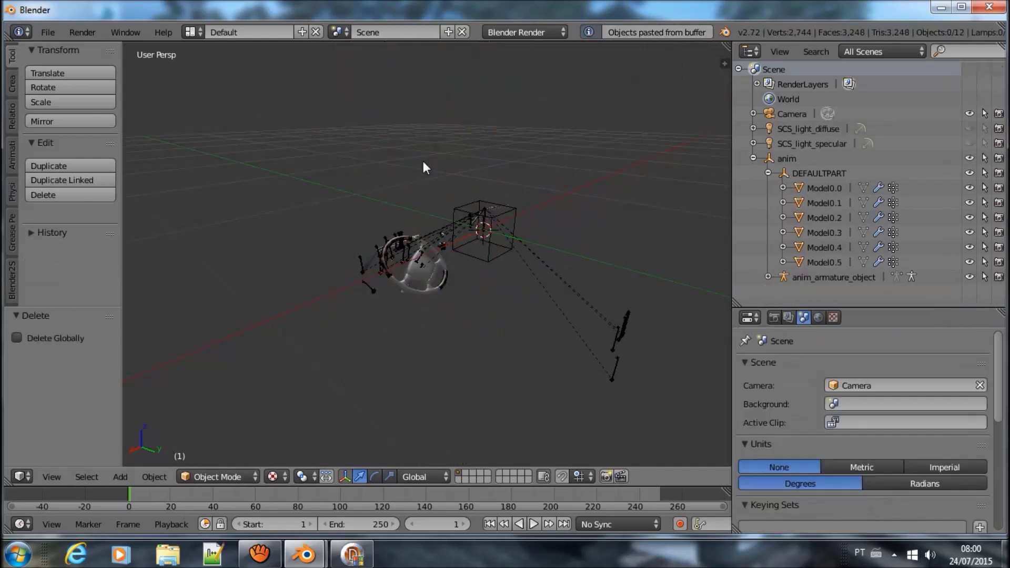
scroll(425, 286, "up", 5)
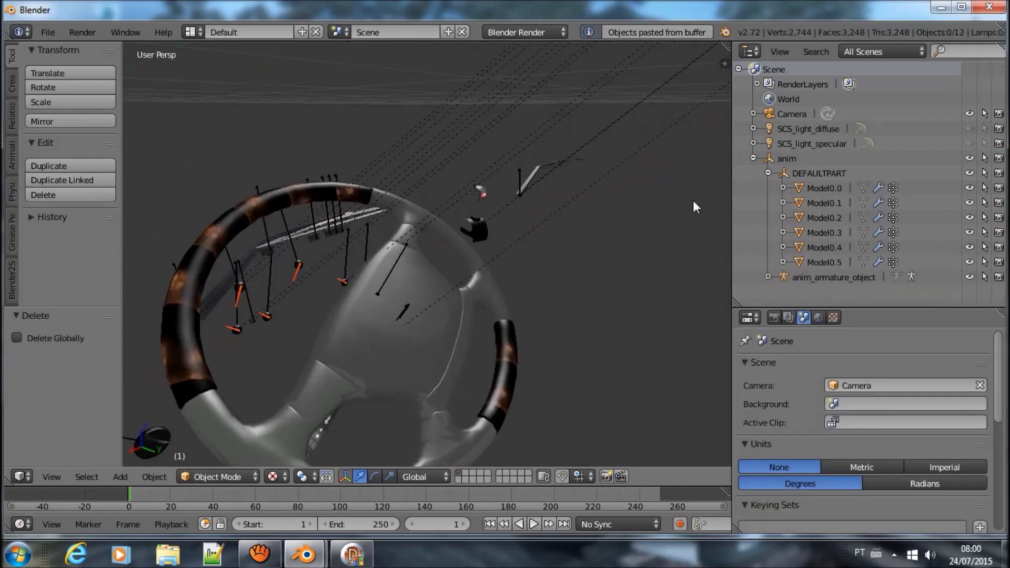
left_click(797, 188)
key("Tab")
key("Tab")
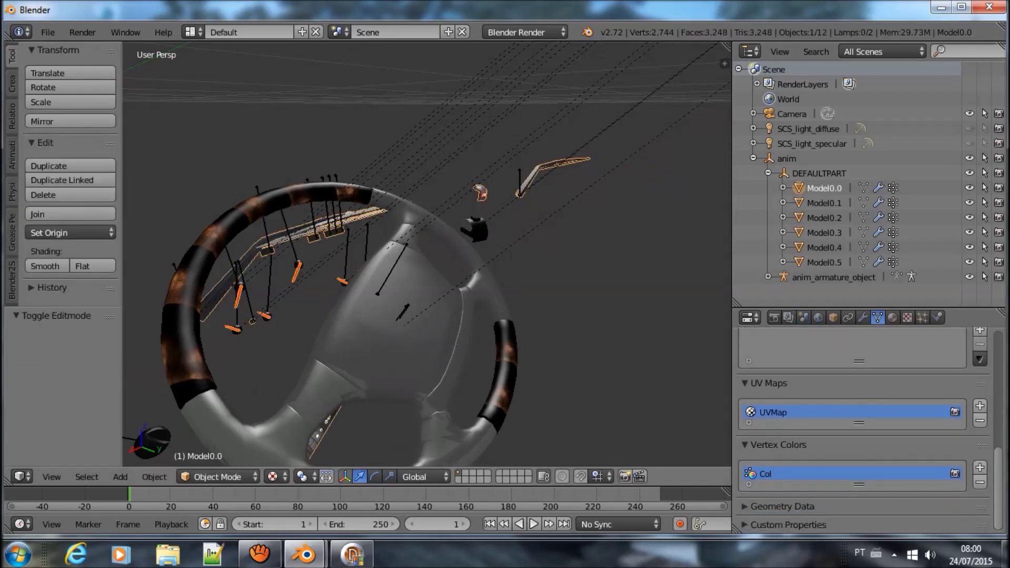
right_click(473, 211)
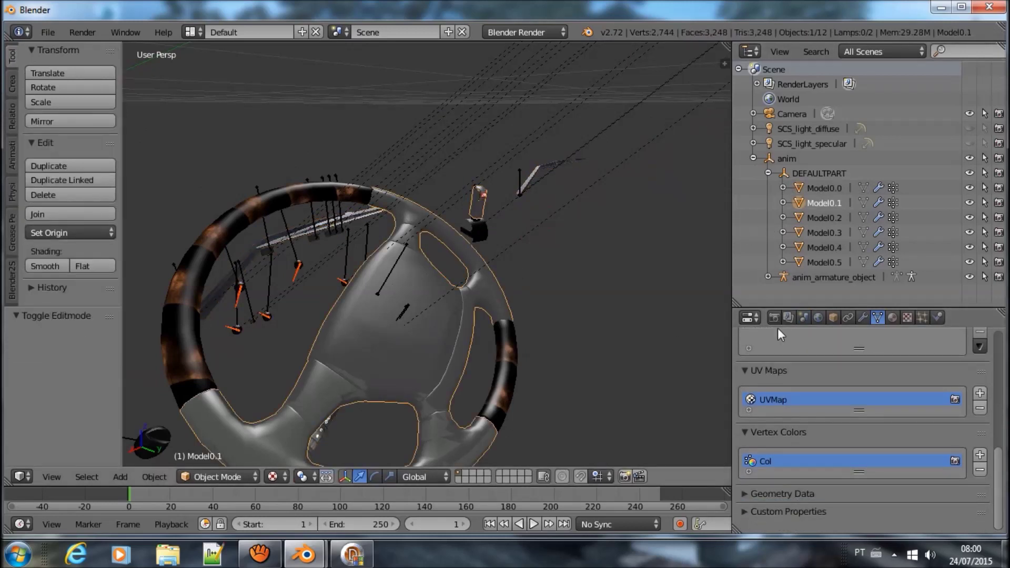
left_click(892, 317)
left_click(772, 372)
left_click(753, 416)
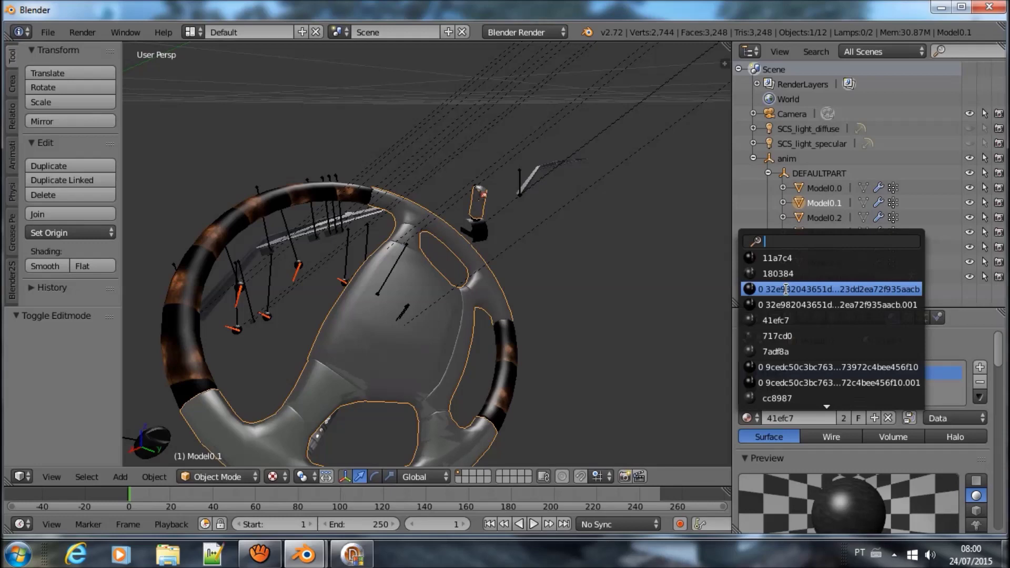
left_click(785, 289)
mouse_move(341, 377)
middle_mouse_down()
mouse_move(380, 292)
mouse_move(410, 300)
middle_mouse_up()
scroll(410, 300, "up", 2)
scroll(436, 281, "up", 1)
scroll(430, 283, "up", 1)
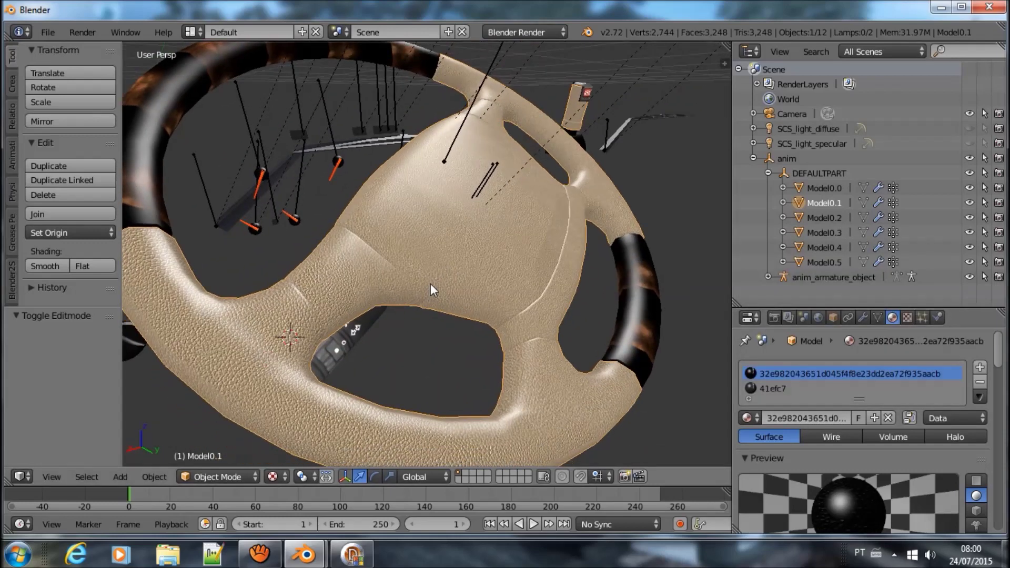
scroll(399, 309, "down", 3)
scroll(424, 293, "down", 2)
middle_click_drag(424, 293, 456, 304)
scroll(509, 311, "up", 3)
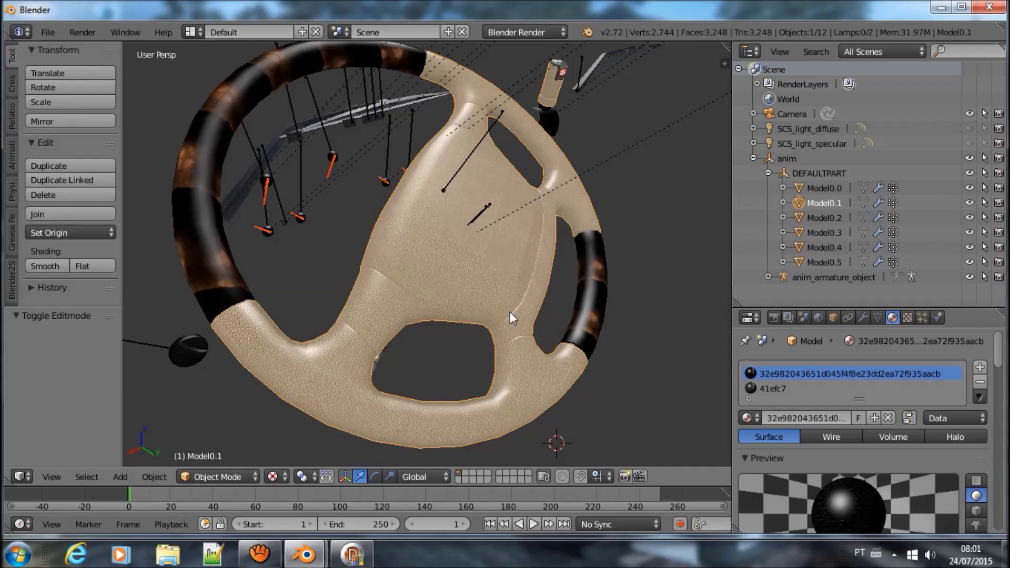
Swap the wheel body material's texture to black_cube.
left_click(907, 318)
left_click(748, 481)
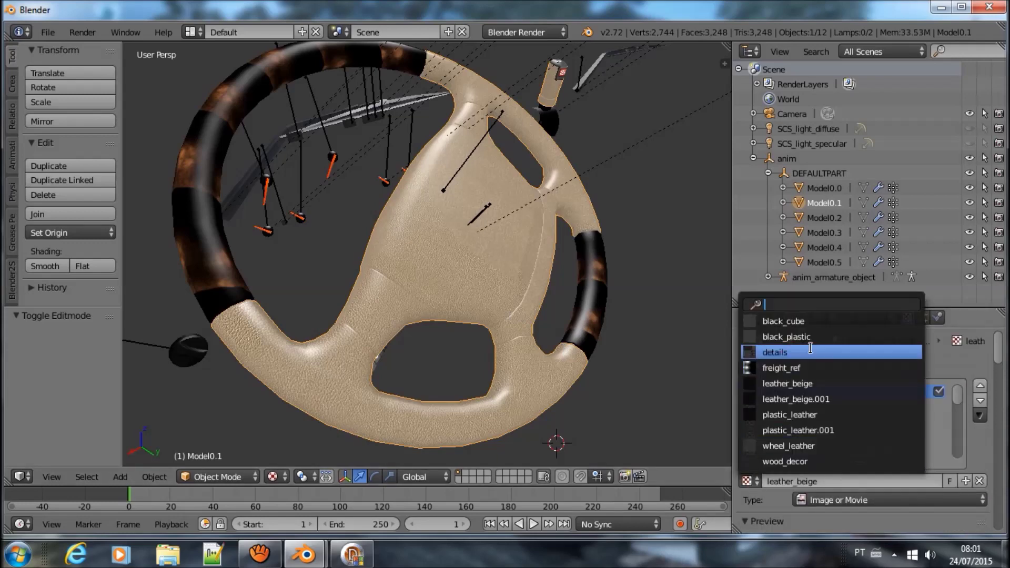
left_click(784, 321)
mouse_move(541, 393)
middle_mouse_down()
mouse_move(552, 367)
mouse_move(586, 355)
mouse_move(555, 364)
mouse_move(570, 356)
middle_mouse_up()
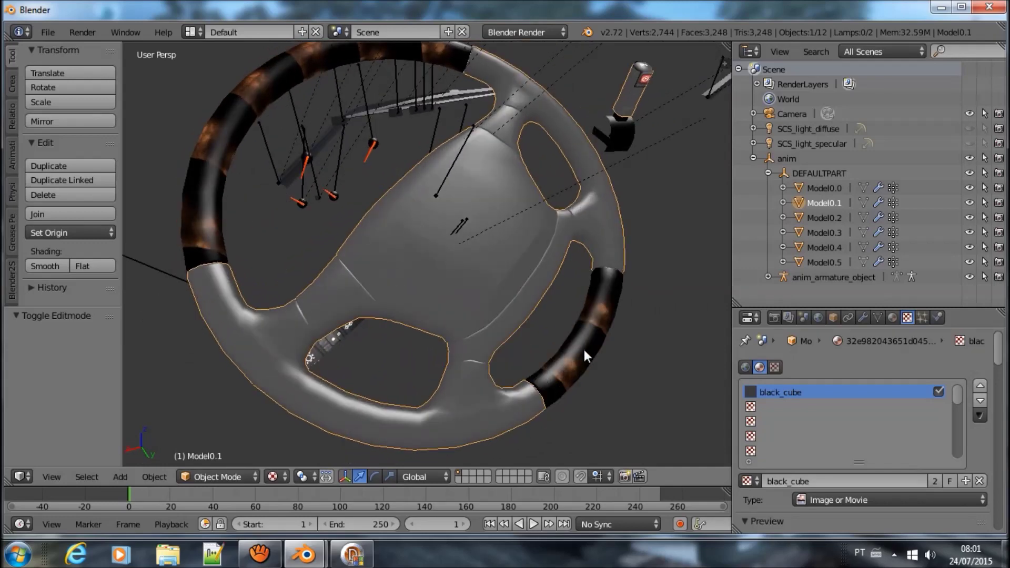
Select the rim segments and turn off the freight_ref texture in material 11a7c4.
right_click(584, 349)
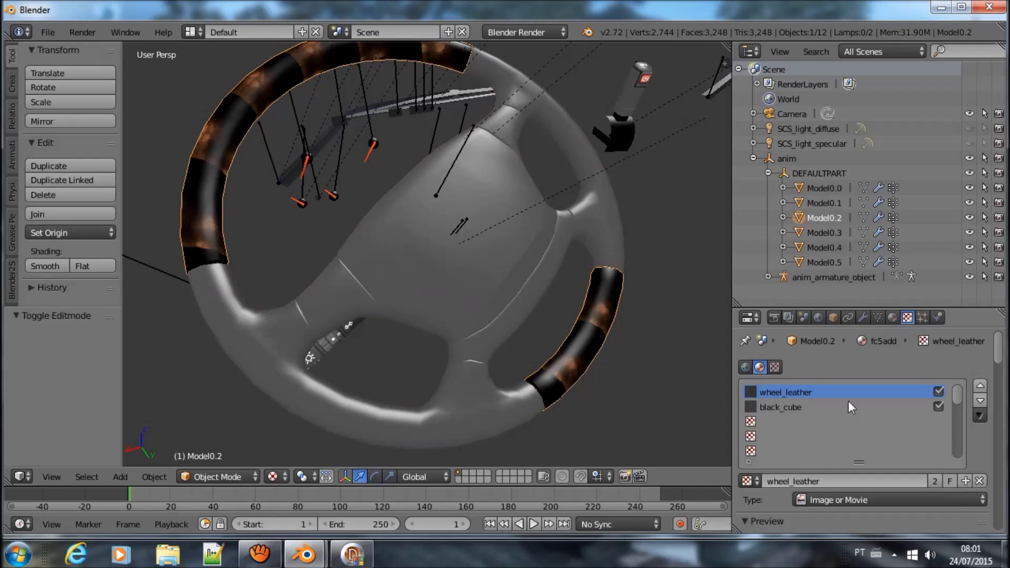
scroll(884, 463, "down", 2)
scroll(820, 474, "down", 8)
scroll(771, 453, "down", 5)
scroll(774, 447, "up", 7)
scroll(775, 447, "up", 5)
scroll(779, 443, "up", 3)
left_click(893, 318)
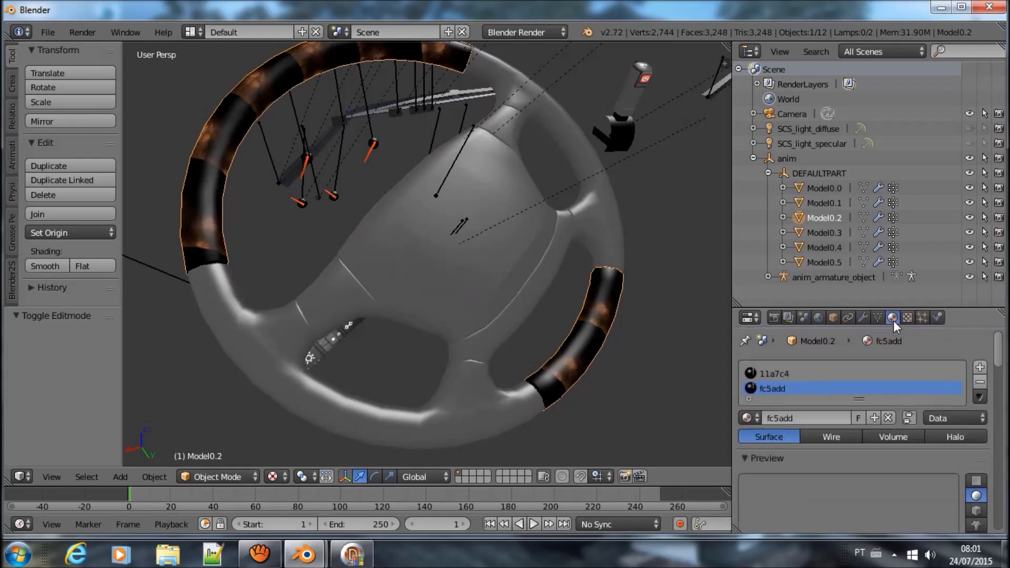
left_click(778, 374)
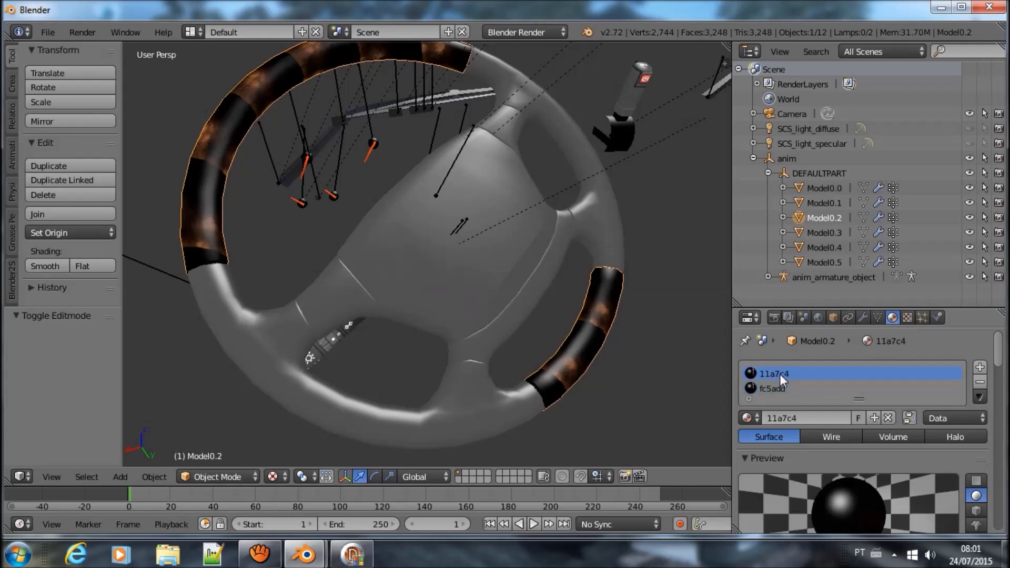
left_click(907, 318)
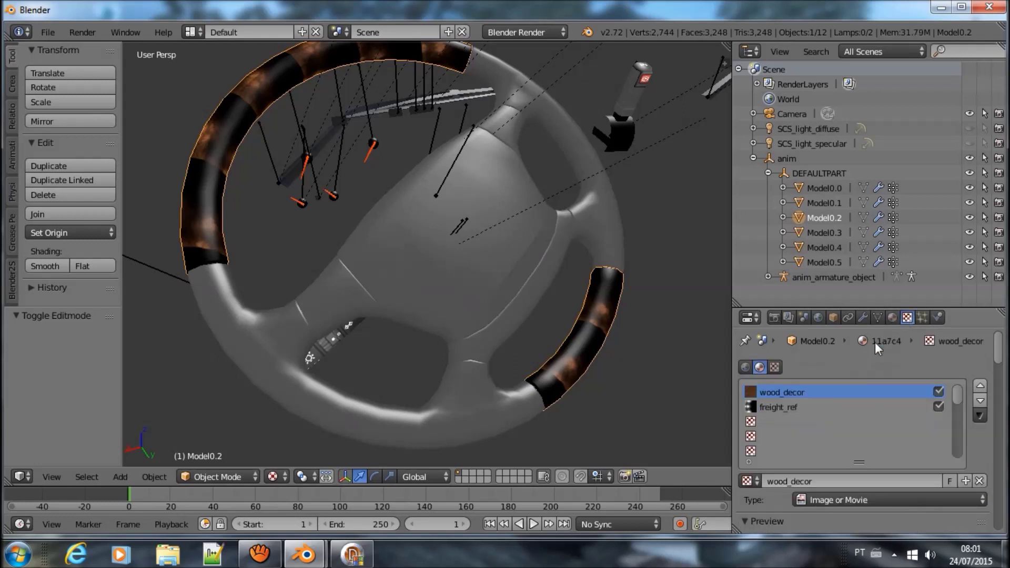
left_click(782, 408)
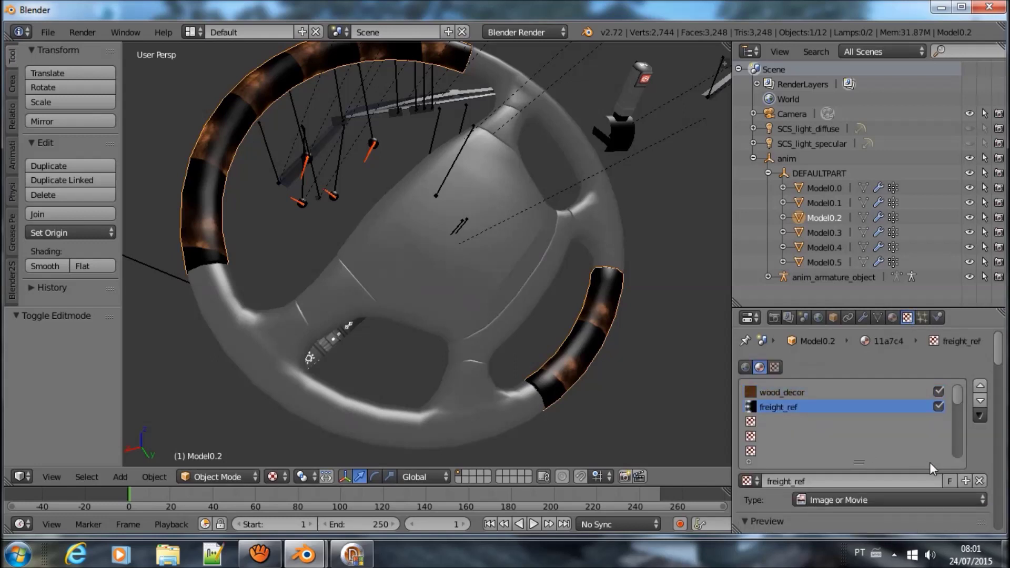
left_click(939, 404)
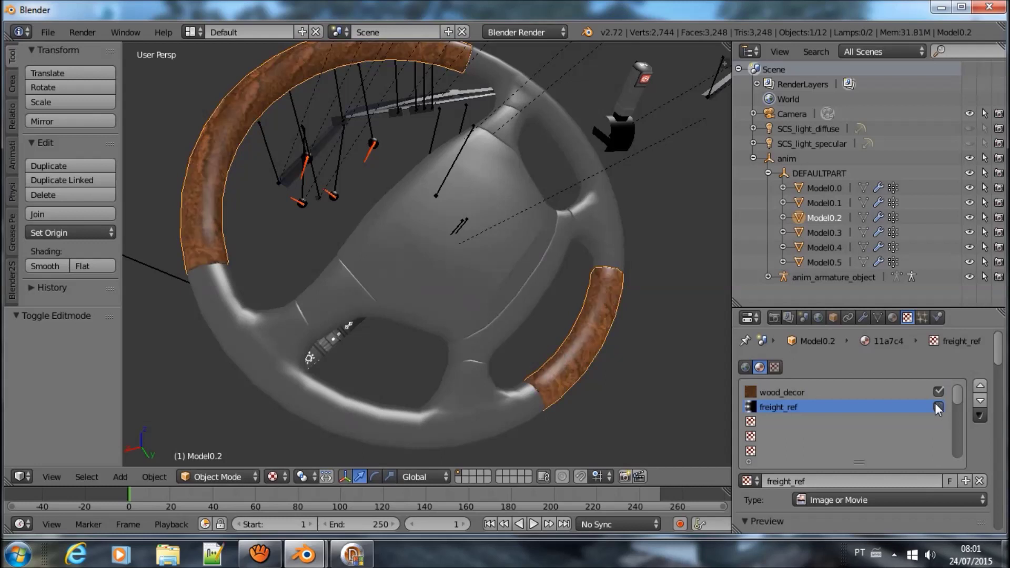
left_click(891, 317)
left_click(747, 419)
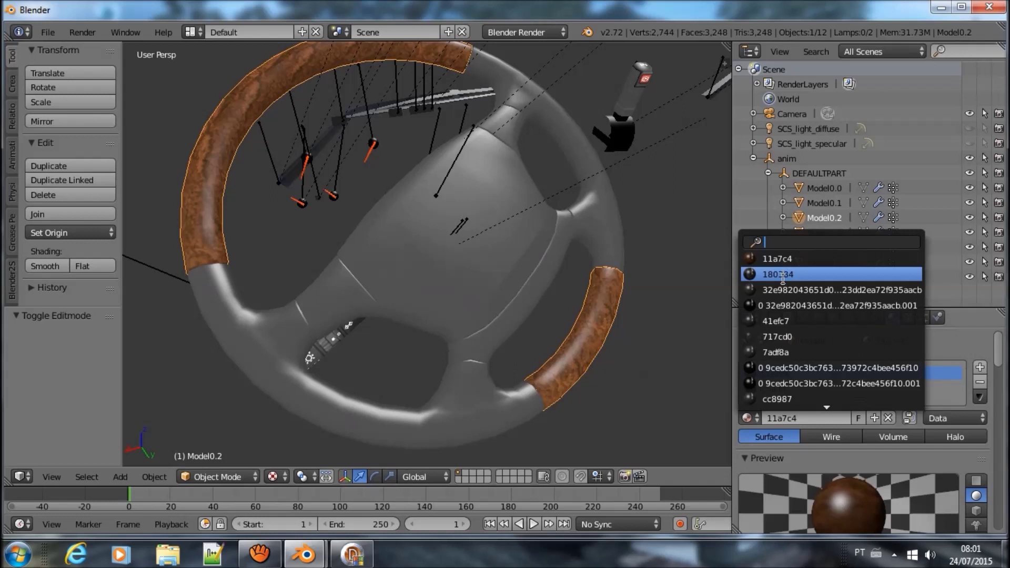
Give the rim segments the beige leather material and rename it volante2.
left_click(784, 304)
left_click(823, 416)
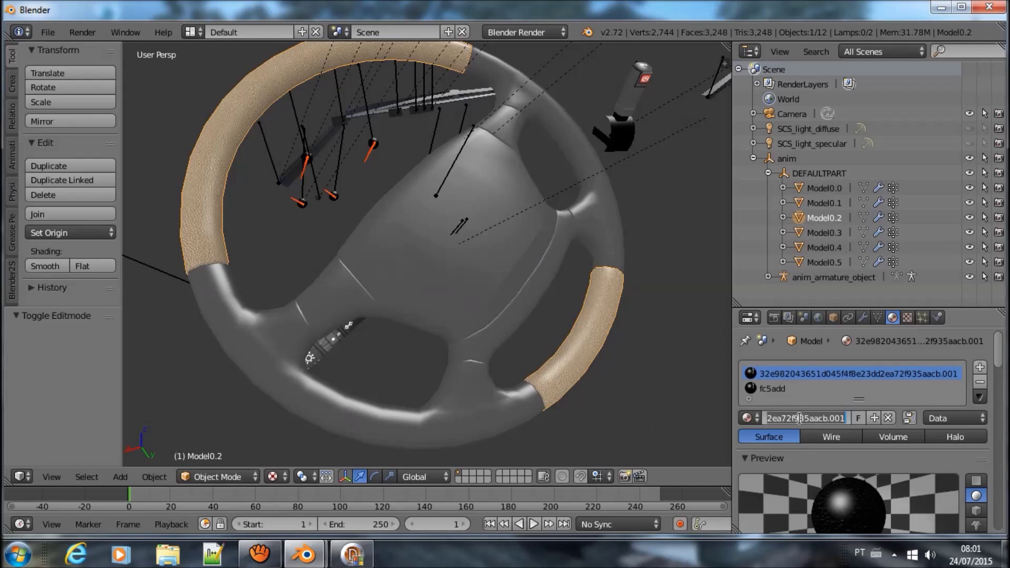
type("volante2")
key("Return")
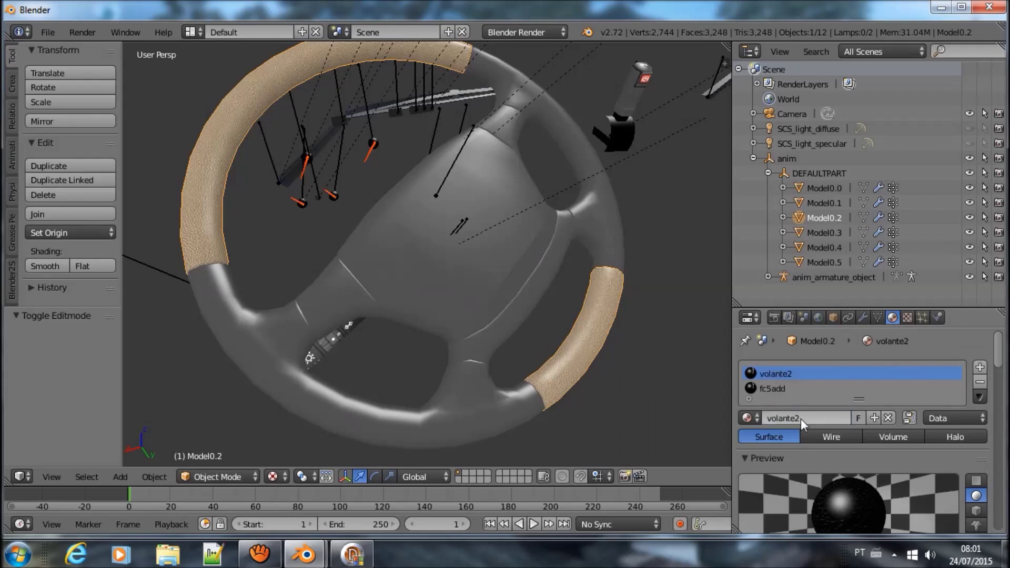
Rename the wheel body's material to volante1.
right_click(490, 417)
left_click(798, 420)
key("BackSpace")
type("vol")
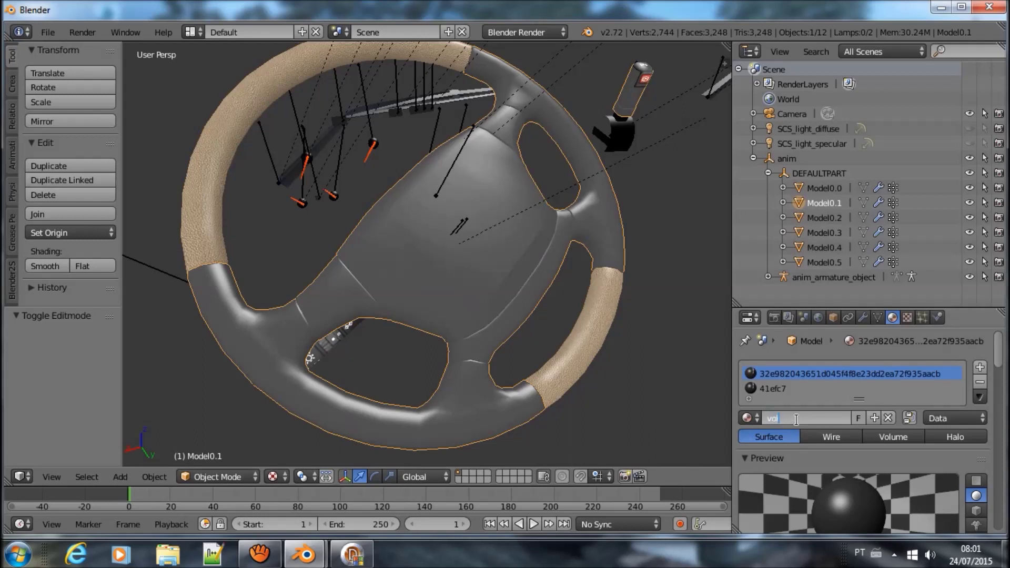
type("ante1")
key("Return")
Fill the wheel body's second slot 41efc7 with volante1, then reselect the rim's fc5add slot.
left_click(773, 386)
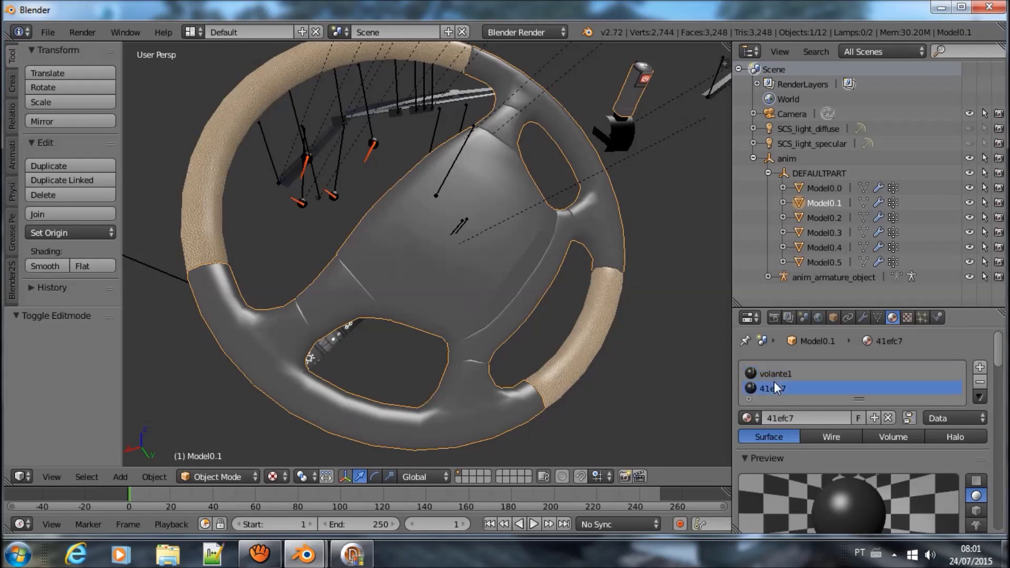
left_click(762, 417)
type("vol")
key("Return")
left_click(797, 216)
left_click(769, 389)
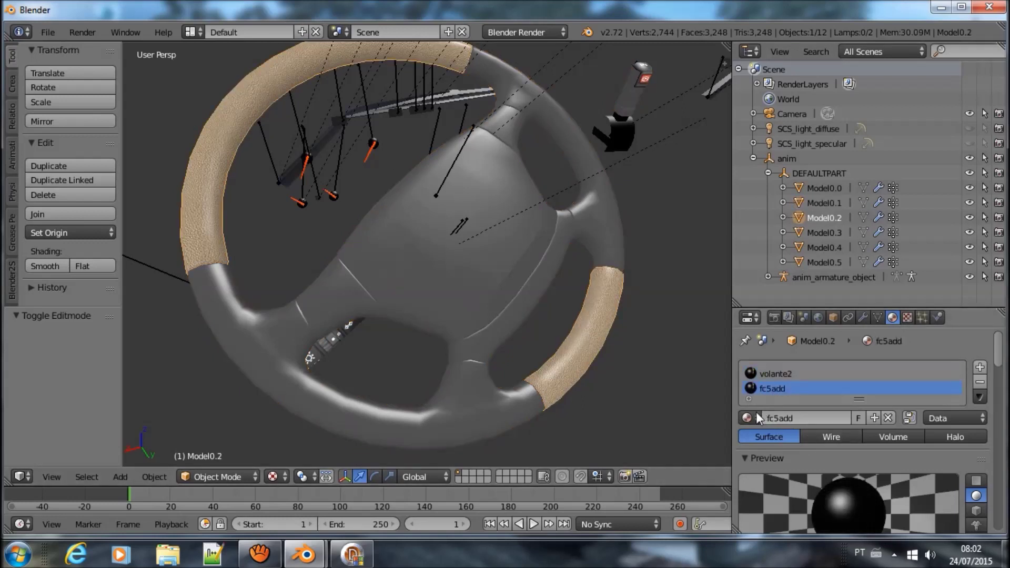
Replace the rim's fc5add slot with volante2 so both rim slots use it.
left_click(754, 416)
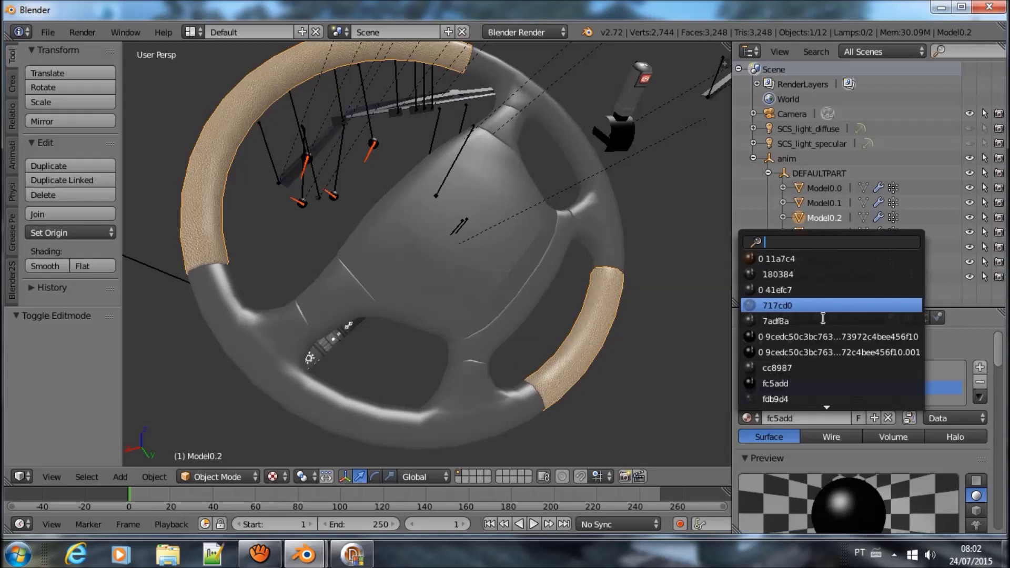
type("vol")
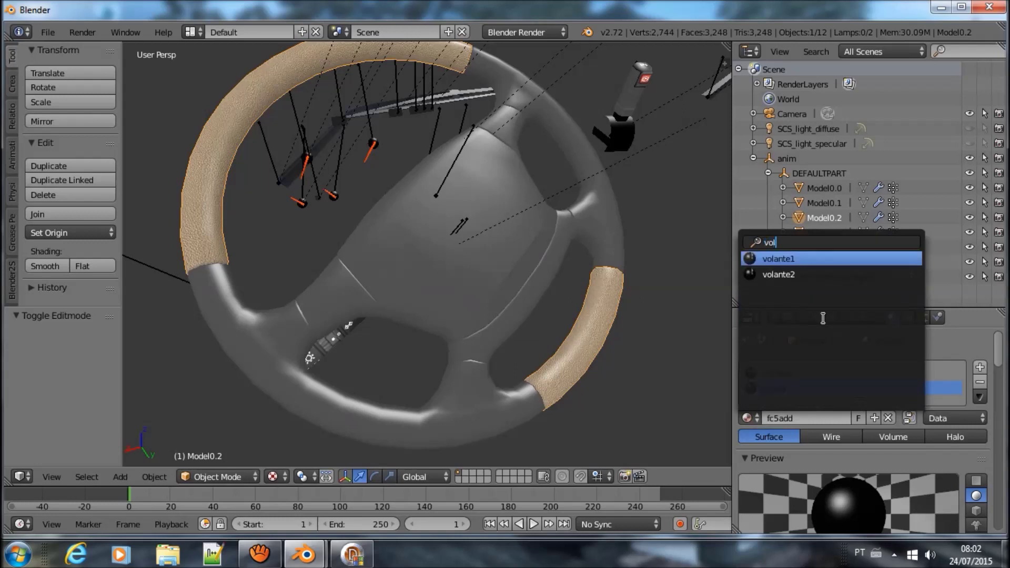
key("Down")
key("Return")
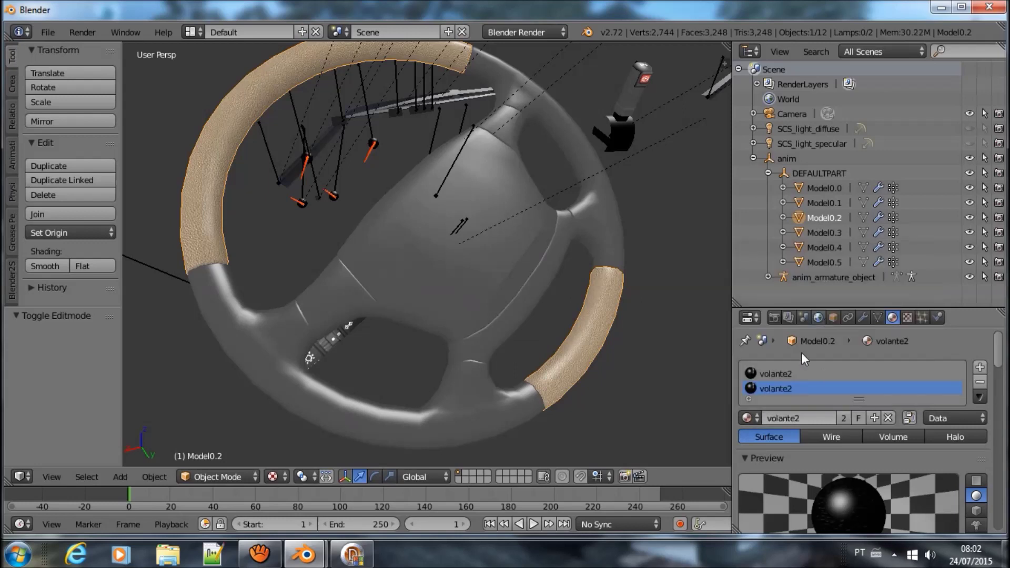
Select Model0.3, toggle edit mode, and inspect the texture of its cc8987 material.
left_click(796, 235)
scroll(505, 377, "down", 3)
key("Tab")
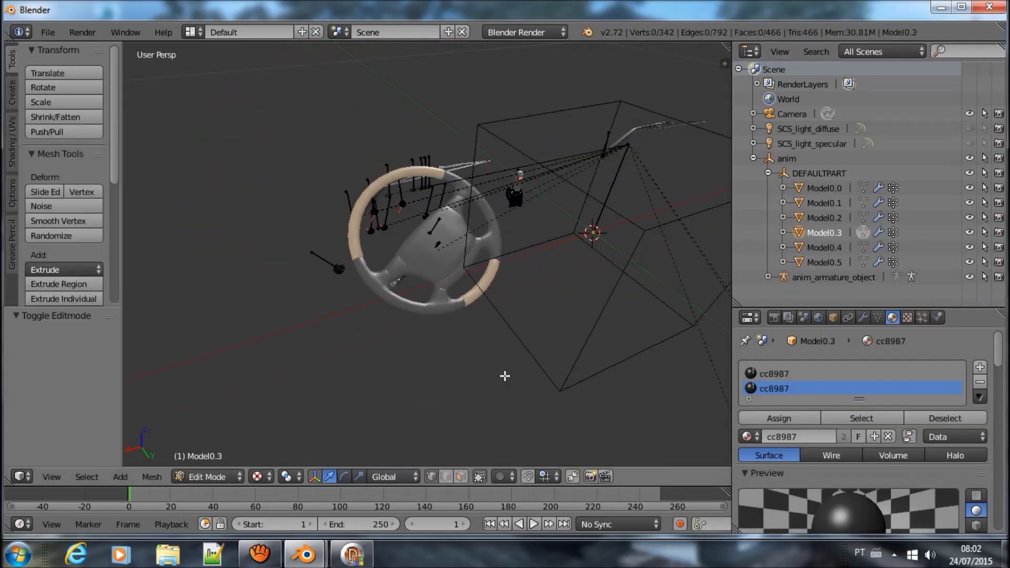
key("Tab")
scroll(425, 280, "up", 3)
scroll(892, 362, "down", 2)
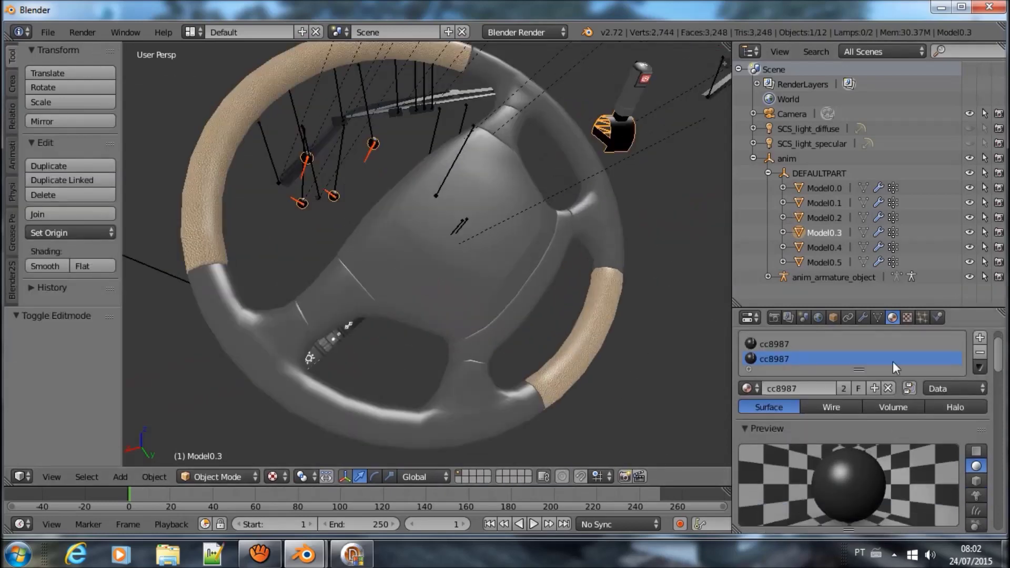
left_click(908, 320)
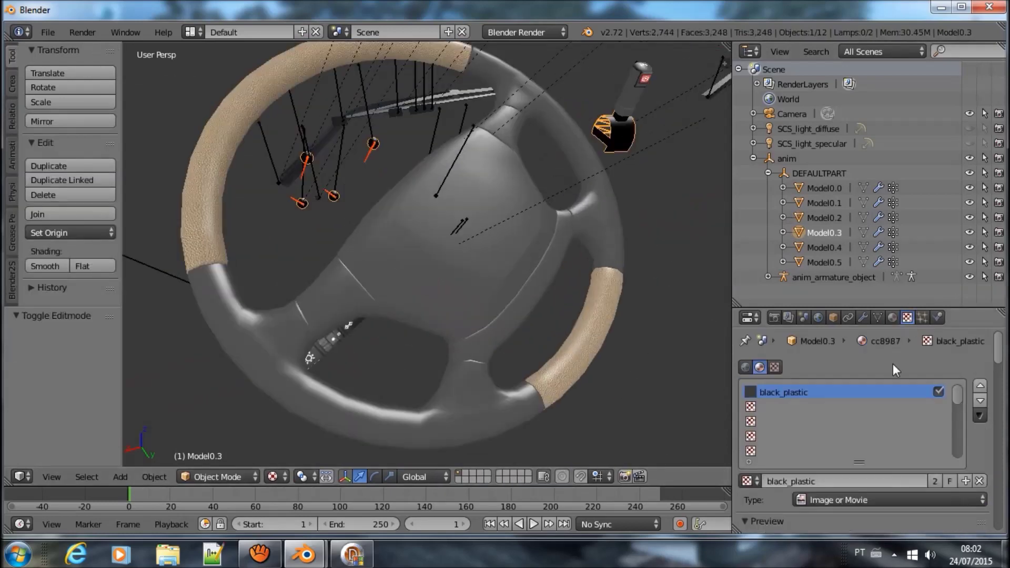
left_click(893, 319)
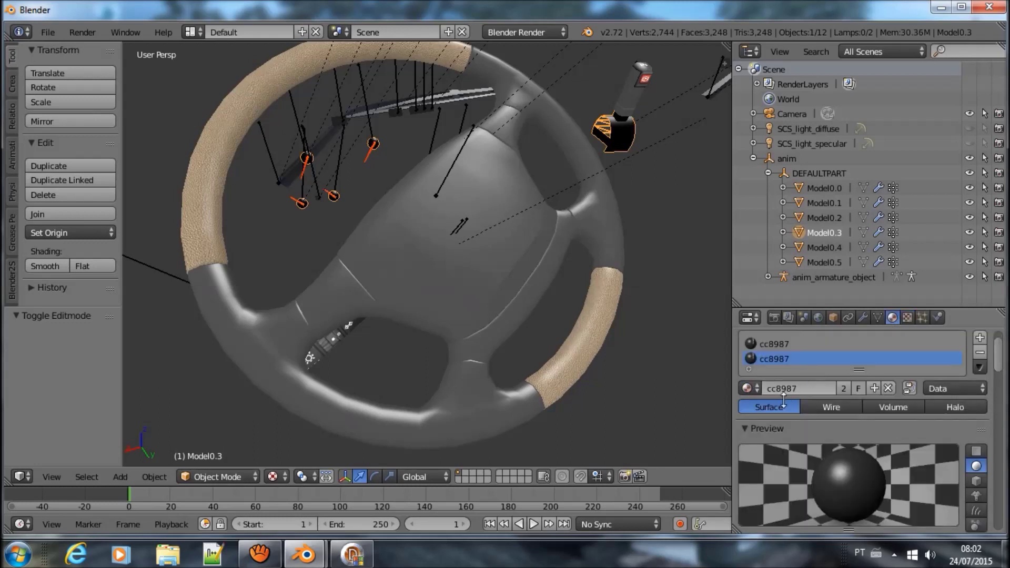
Assign volante1 to Model0.3, then make a separate copy of it named pecas.
left_click(749, 389)
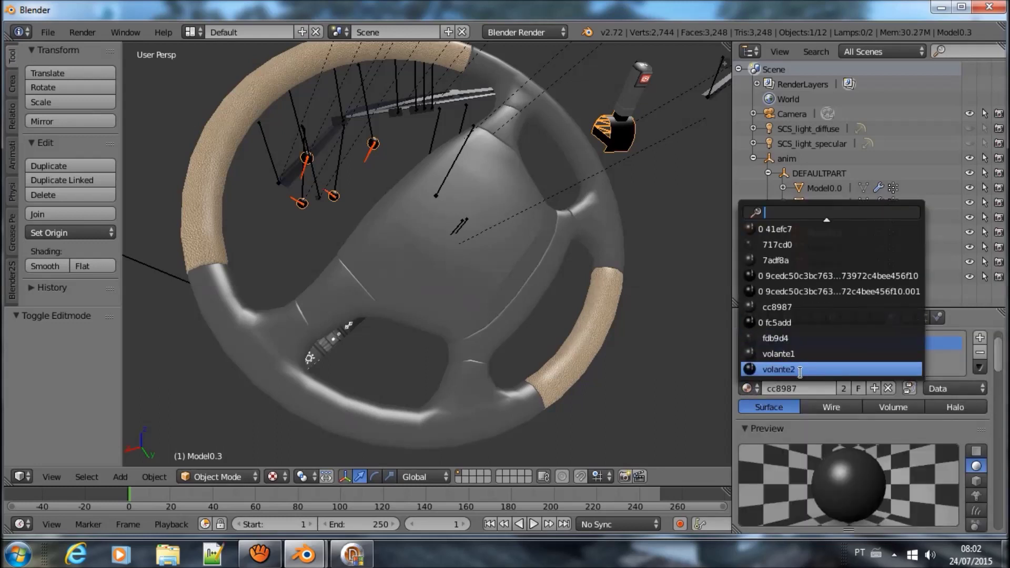
left_click(801, 353)
left_click(870, 387)
left_click(808, 385)
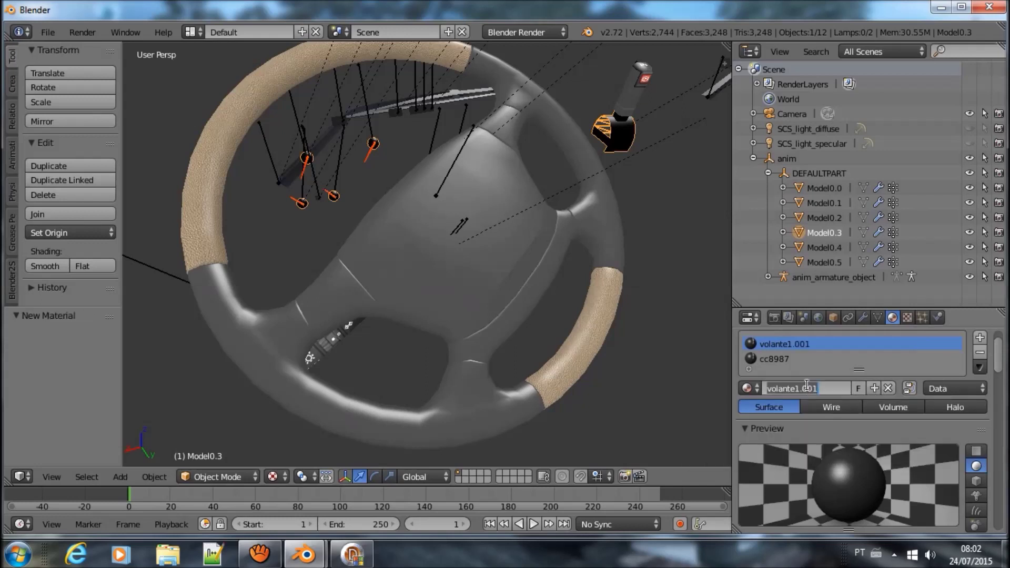
type("pe")
type("cas")
key("Return")
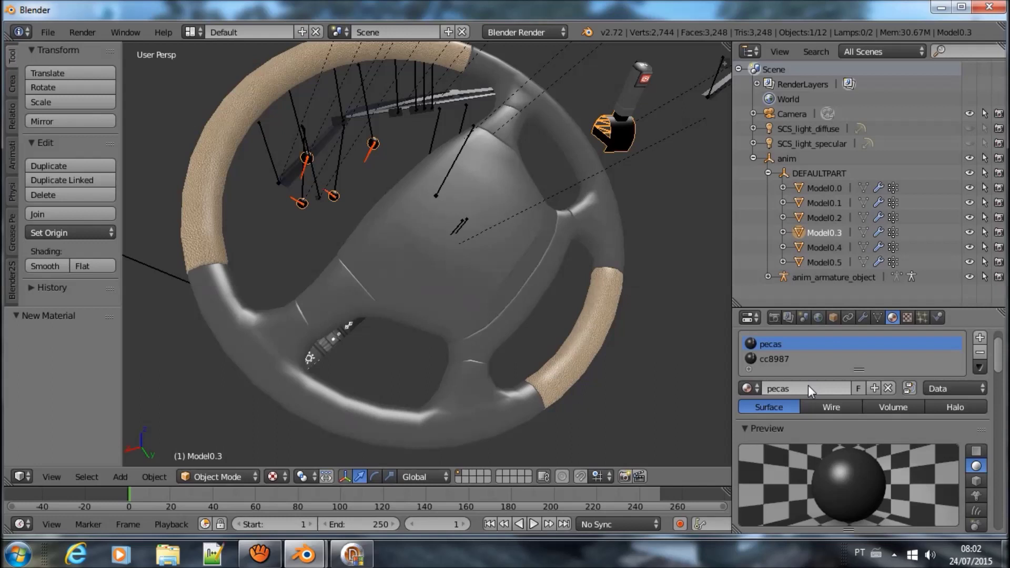
scroll(750, 403, "down", 2)
Apply pecas to Model0.3's second material slot as well.
scroll(621, 378, "up", 5)
scroll(659, 386, "down", 5)
scroll(581, 374, "up", 3)
scroll(798, 415, "up", 3)
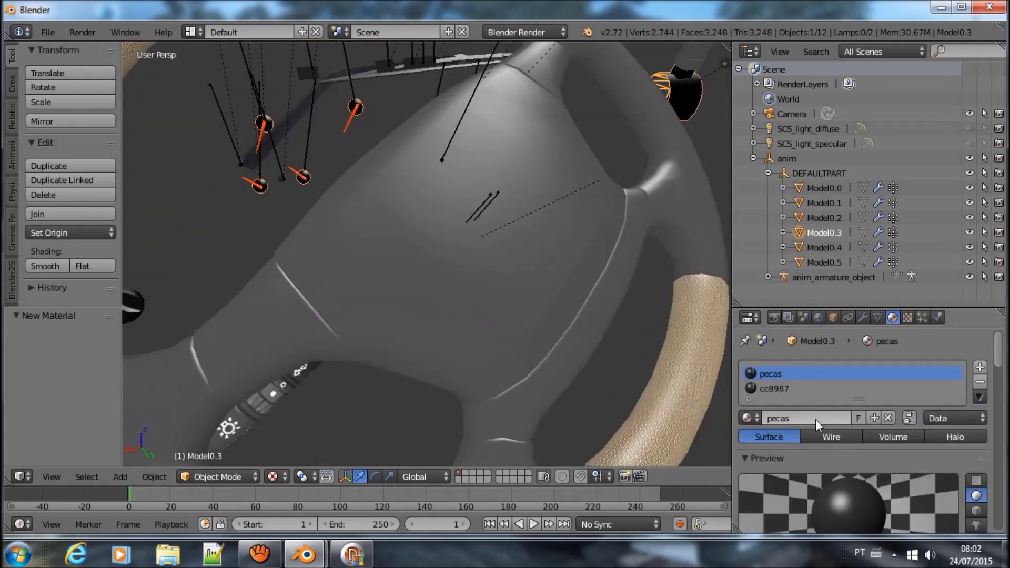
left_click(750, 416)
type("pe")
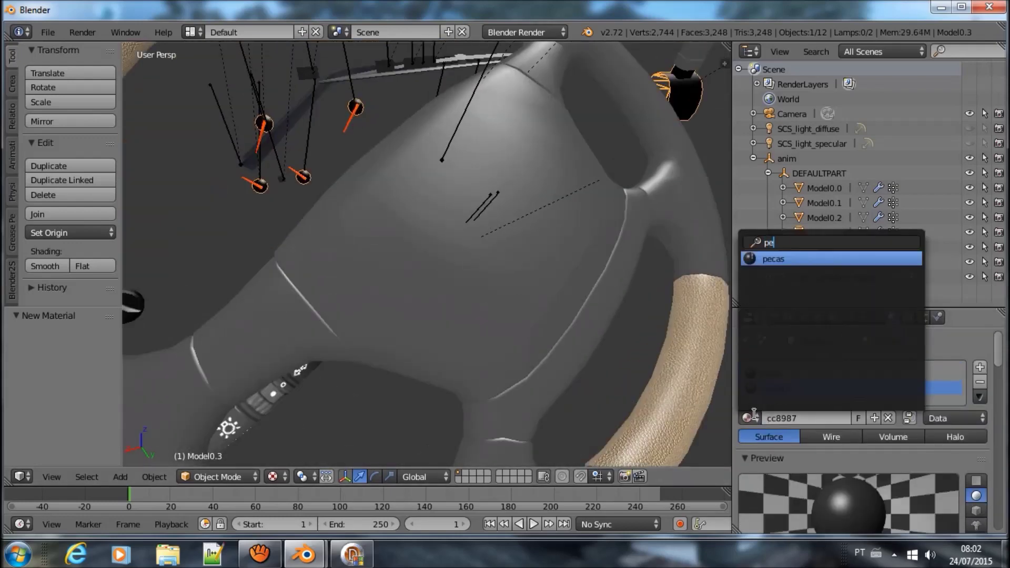
key("Return")
Swap the pecas material's texture for black_plastic.
scroll(611, 359, "down", 4)
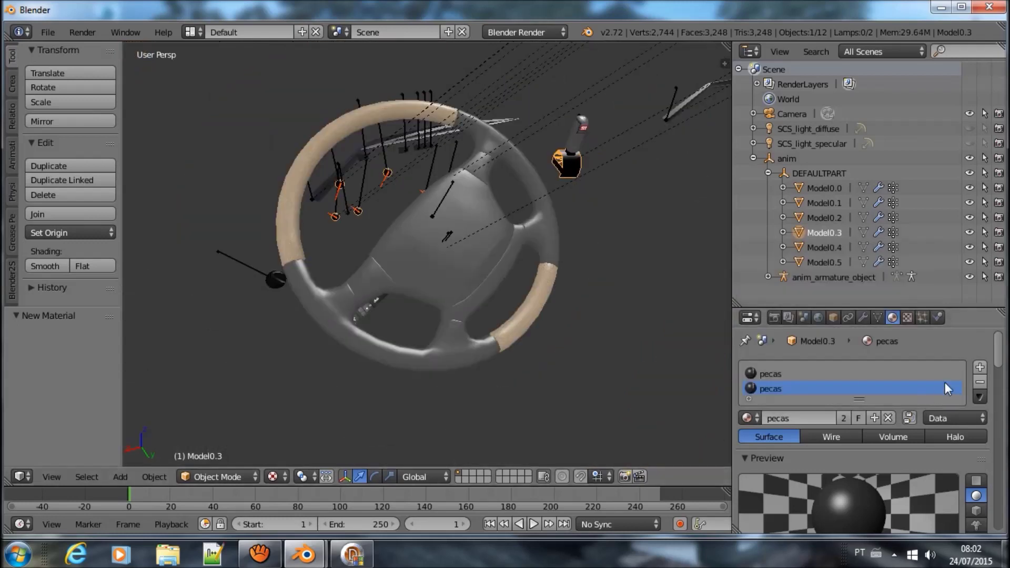
left_click(907, 318)
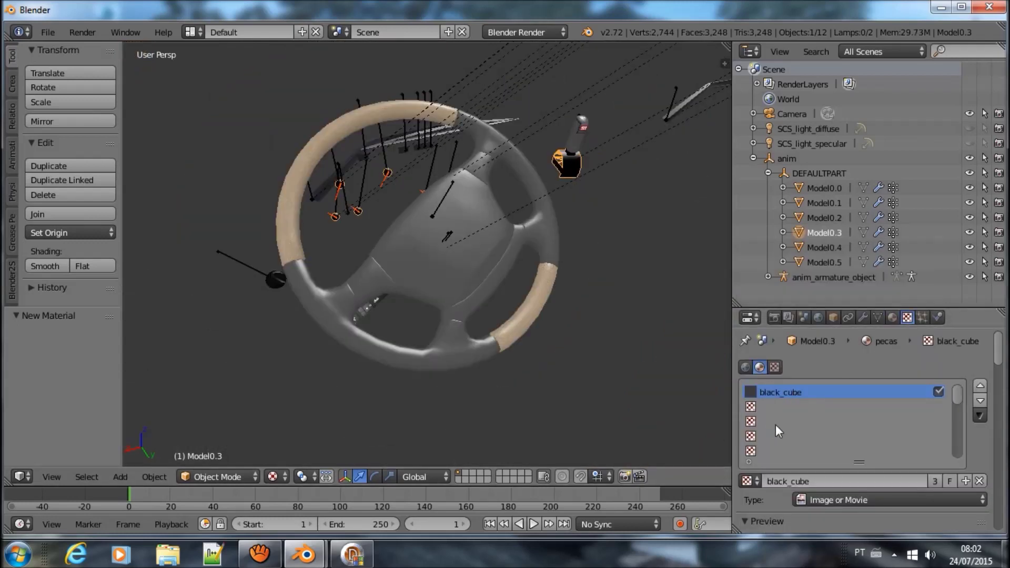
left_click(757, 480)
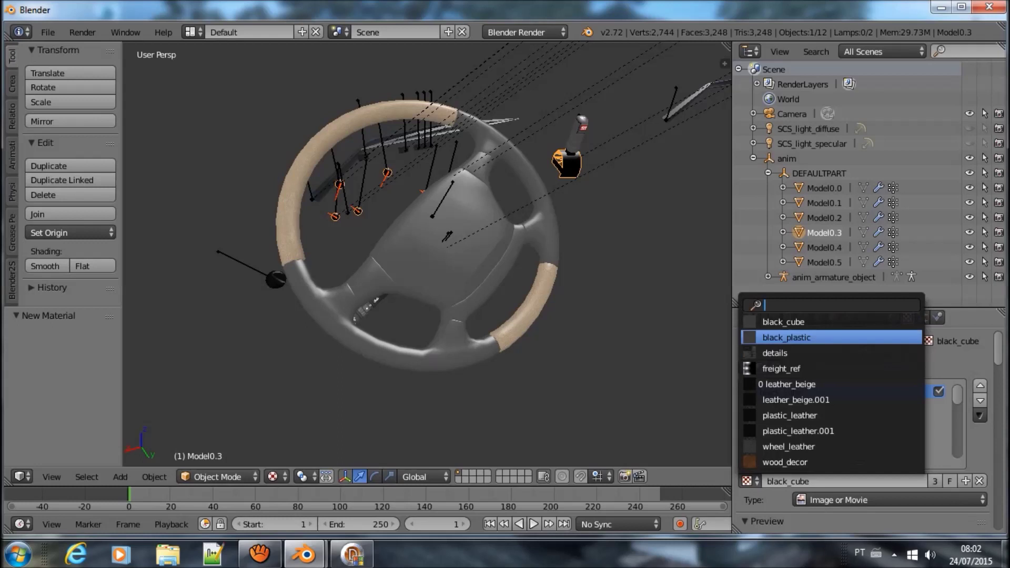
left_click(784, 336)
scroll(550, 319, "up", 2)
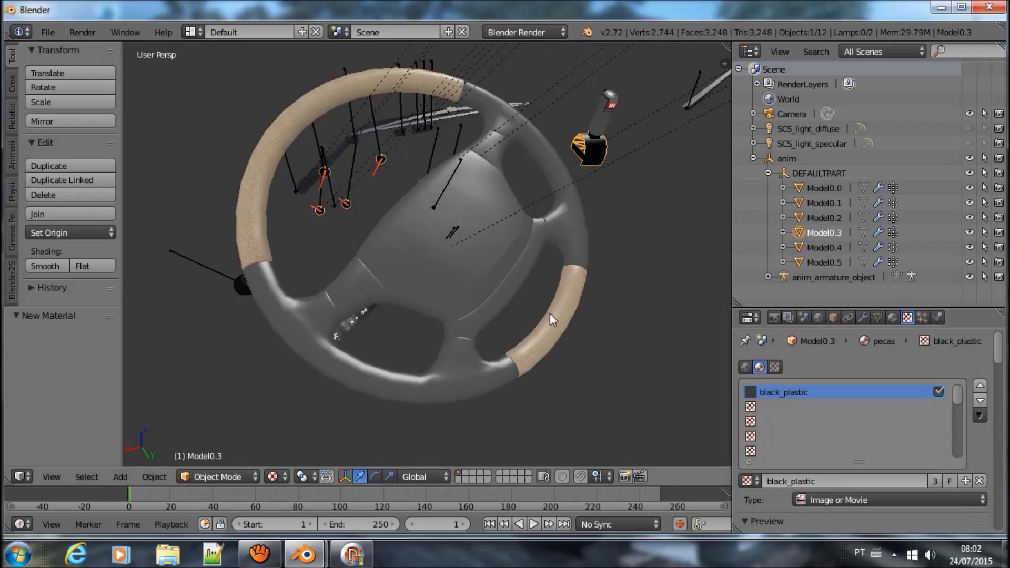
Add a vertex colour layer named Col to the Model0.3 mesh.
left_click(877, 317)
left_click(980, 467)
scroll(547, 287, "up", 2)
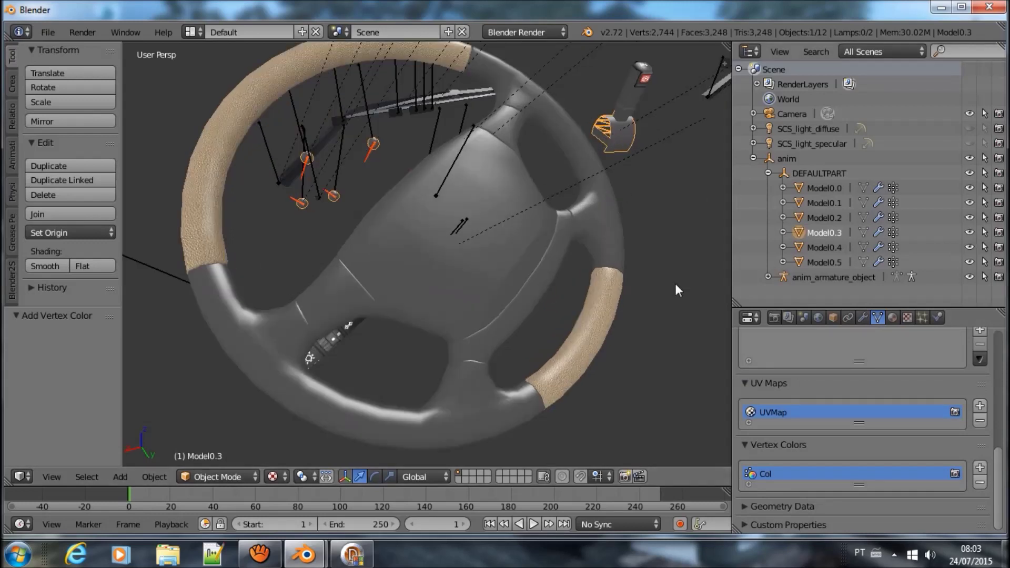
Select Model0.4 and view its materials, toggling edit mode.
scroll(675, 282, "down", 3)
scroll(599, 270, "up", 2)
left_click(800, 247)
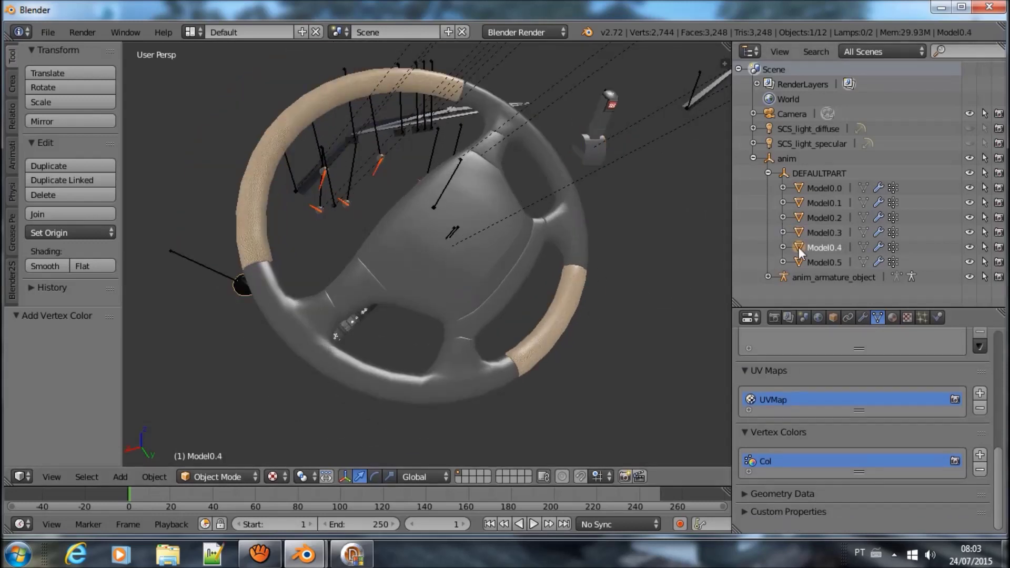
left_click(892, 318)
scroll(653, 336, "down", 3)
scroll(593, 311, "down", 2)
key("Tab")
key("Tab")
scroll(354, 307, "up", 5)
Replace both of Model0.4's 7adf8a material slots with pecas.
left_click(769, 374)
left_click(756, 418)
type("pe")
key("Return")
left_click(773, 389)
left_click(758, 418)
type("pe")
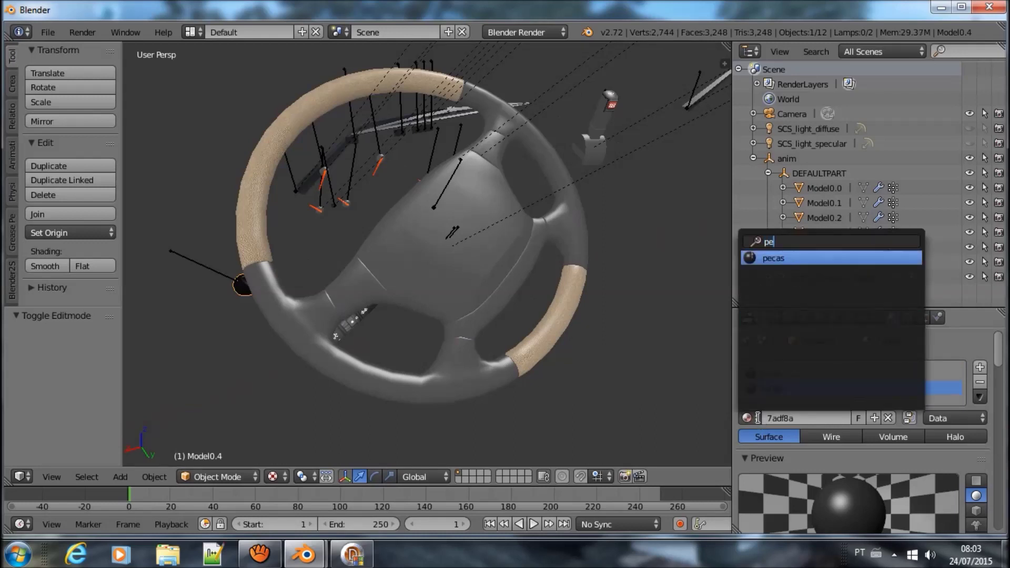
key("Return")
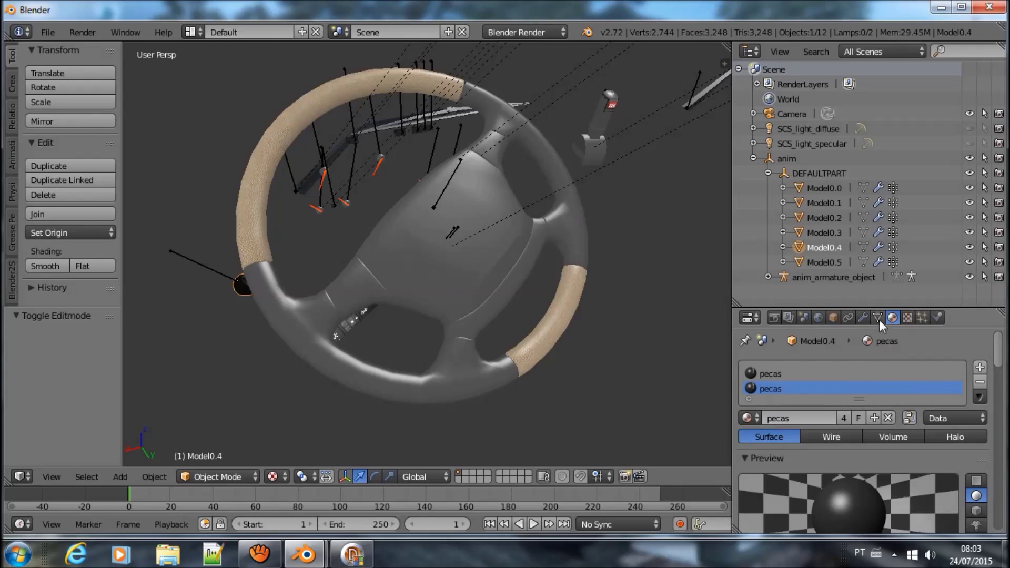
Check Model0.4's mesh data, then orbit and select the grip piece Model0.2.
left_click(878, 318)
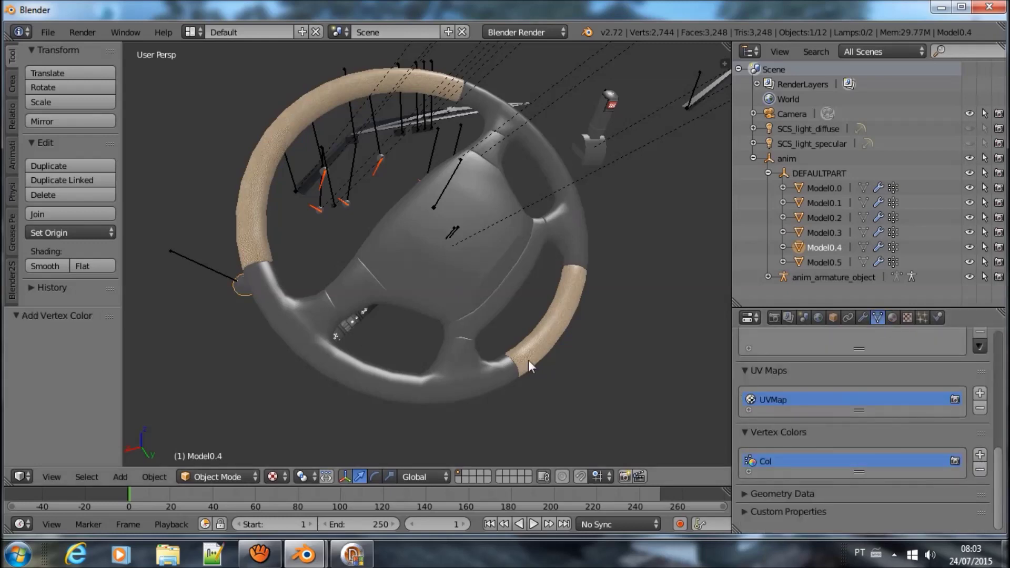
scroll(301, 318, "down", 1)
mouse_move(301, 317)
middle_mouse_down()
mouse_move(441, 292)
mouse_move(343, 286)
mouse_move(409, 339)
mouse_move(405, 354)
mouse_move(491, 355)
mouse_move(575, 305)
middle_mouse_up()
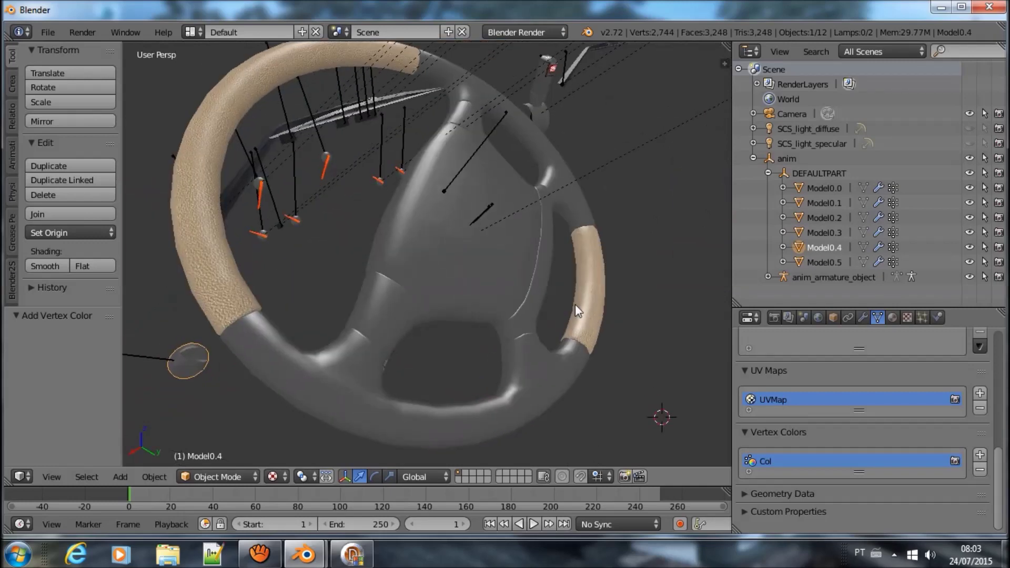
right_click(576, 305)
scroll(557, 308, "up", 1)
Swap Model0.2's beige leather texture for wood_decor.
left_click(915, 322)
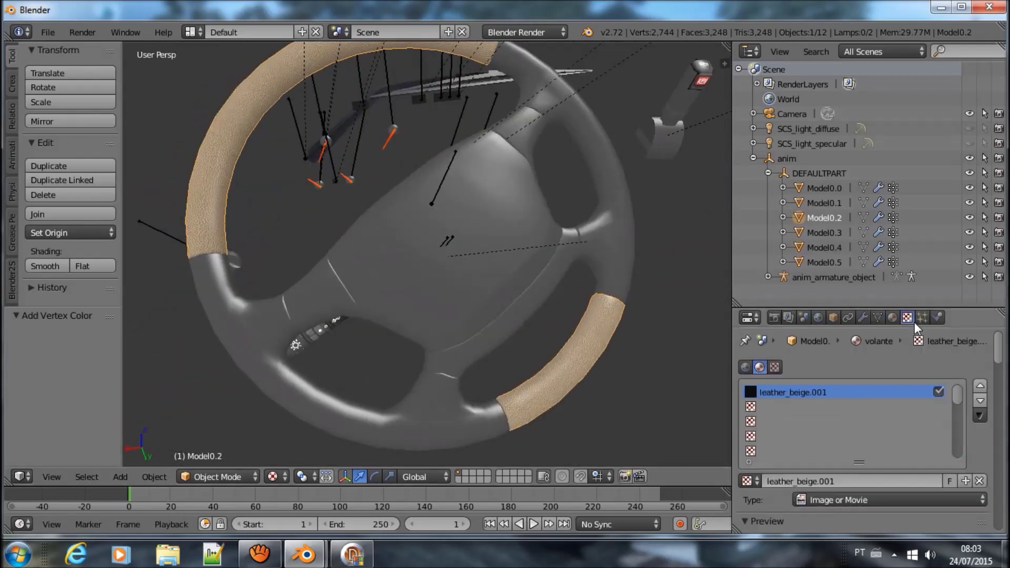
left_click(758, 481)
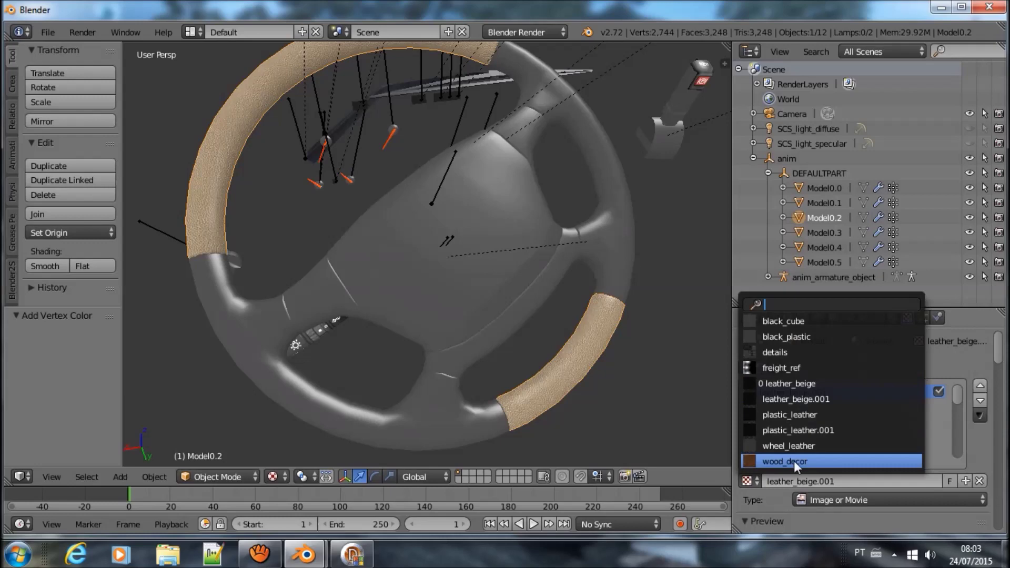
left_click(785, 461)
mouse_move(463, 294)
middle_mouse_down()
mouse_move(563, 279)
mouse_move(407, 267)
mouse_move(468, 252)
mouse_move(501, 221)
mouse_move(366, 257)
mouse_move(399, 248)
middle_mouse_up()
Scroll through Model0.2's material settings to review the SCS Material Tool options.
left_click(893, 318)
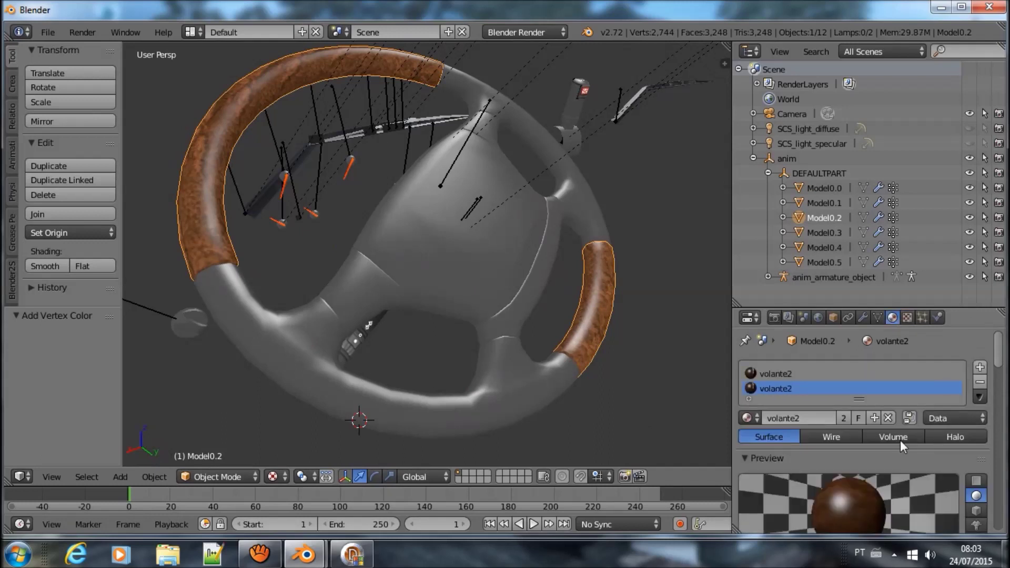
scroll(869, 463, "down", 3)
scroll(868, 460, "down", 5)
scroll(868, 460, "down", 5)
scroll(868, 459, "down", 5)
scroll(868, 462, "down", 5)
scroll(866, 462, "down", 5)
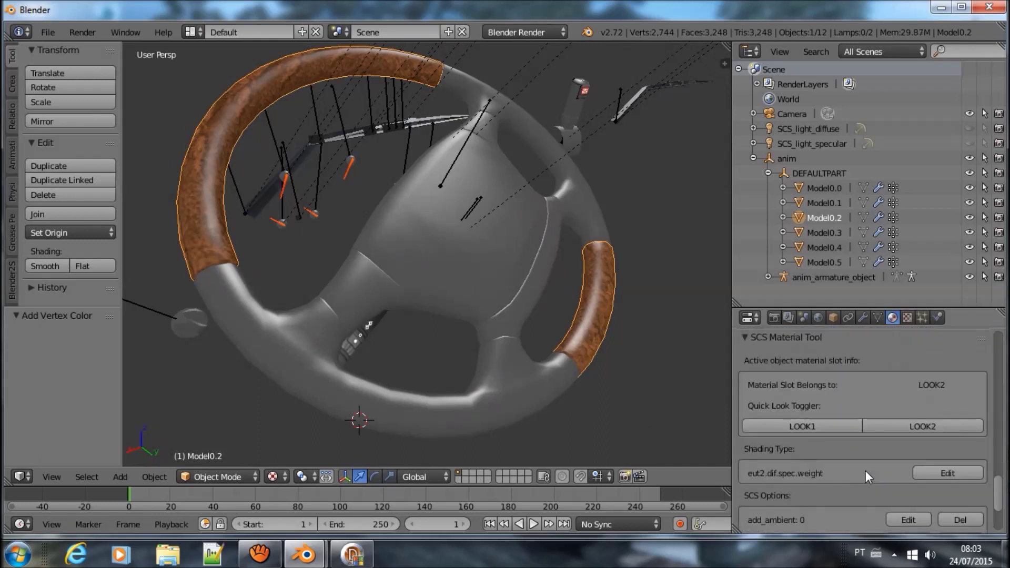
scroll(866, 469, "down", 3)
scroll(617, 400, "down", 3)
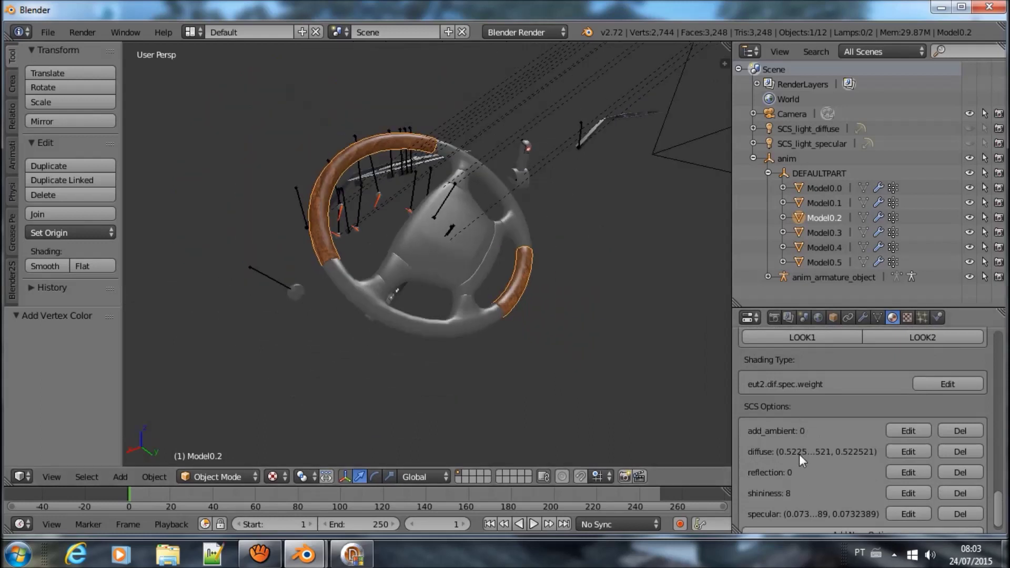
scroll(680, 371, "up", 3)
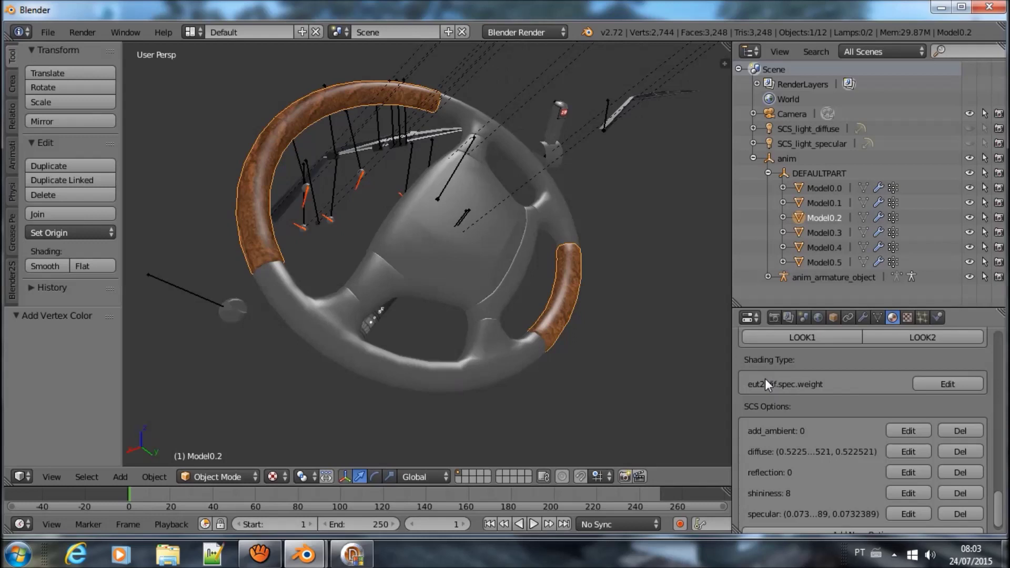
left_click(907, 317)
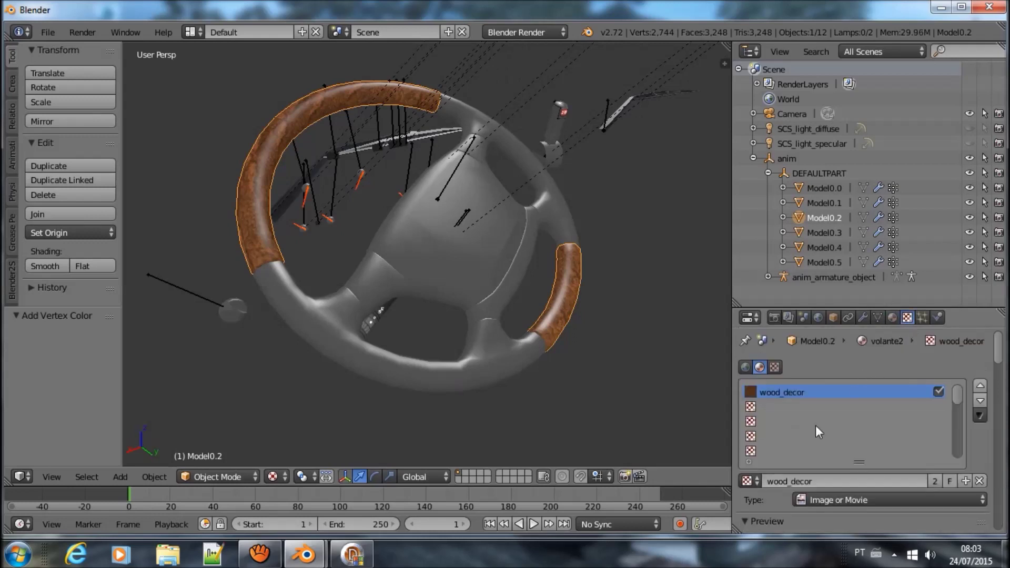
Try freight_ref in the volante2 material's empty texture slot, then remove it.
left_click(766, 405)
left_click(753, 479)
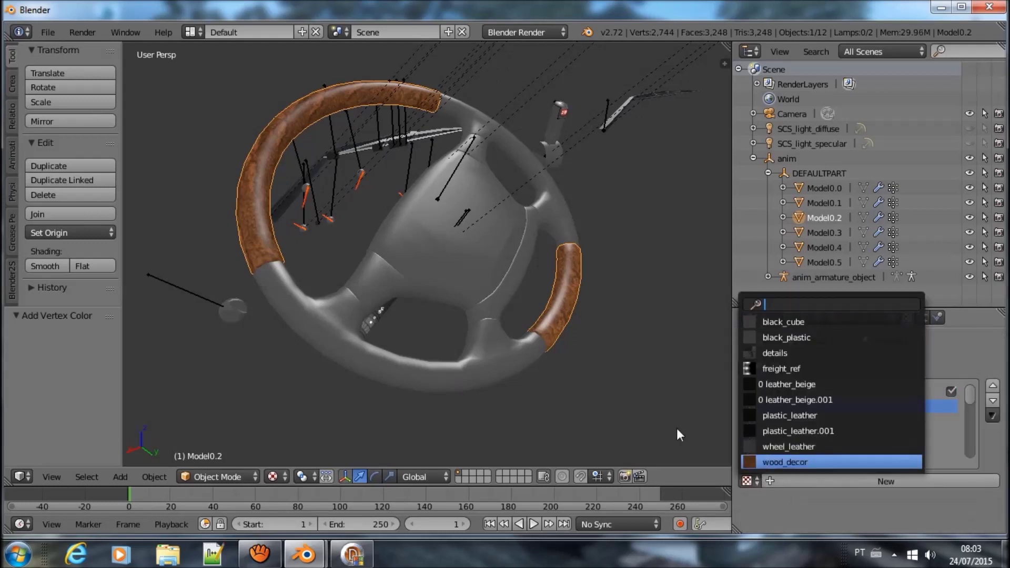
left_click(783, 462)
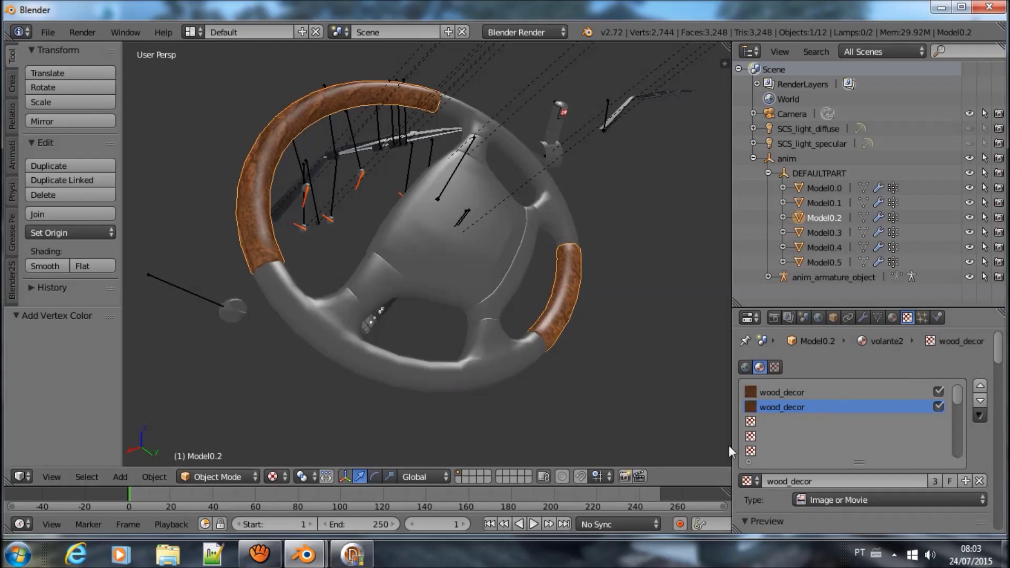
left_click(748, 483)
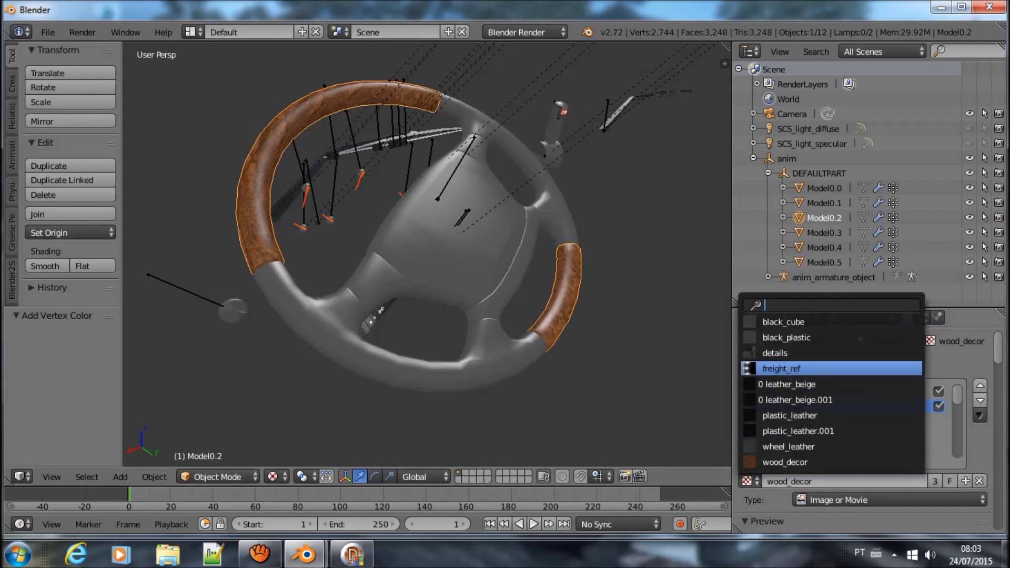
left_click(789, 369)
scroll(584, 365, "up", 1)
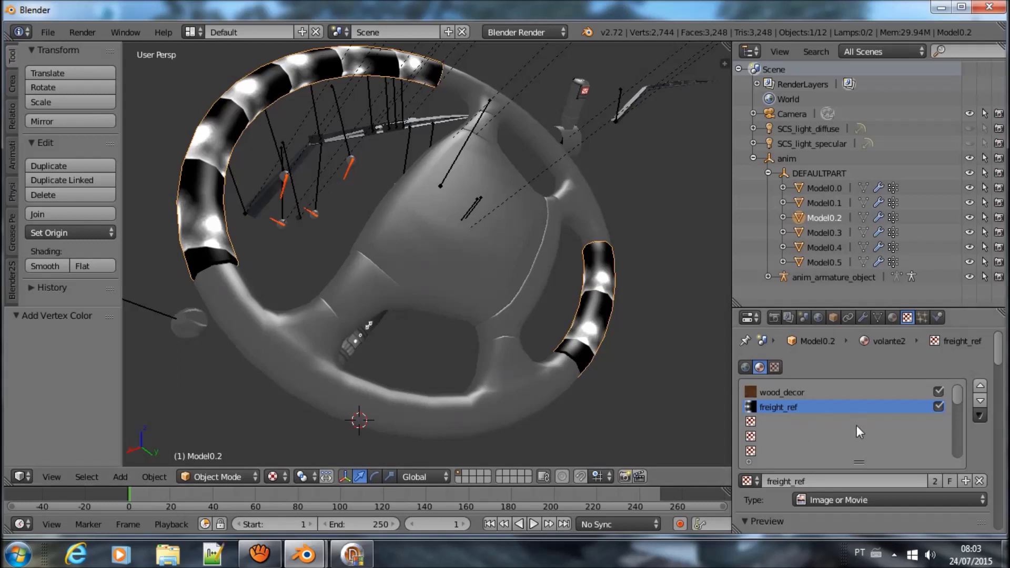
left_click(979, 481)
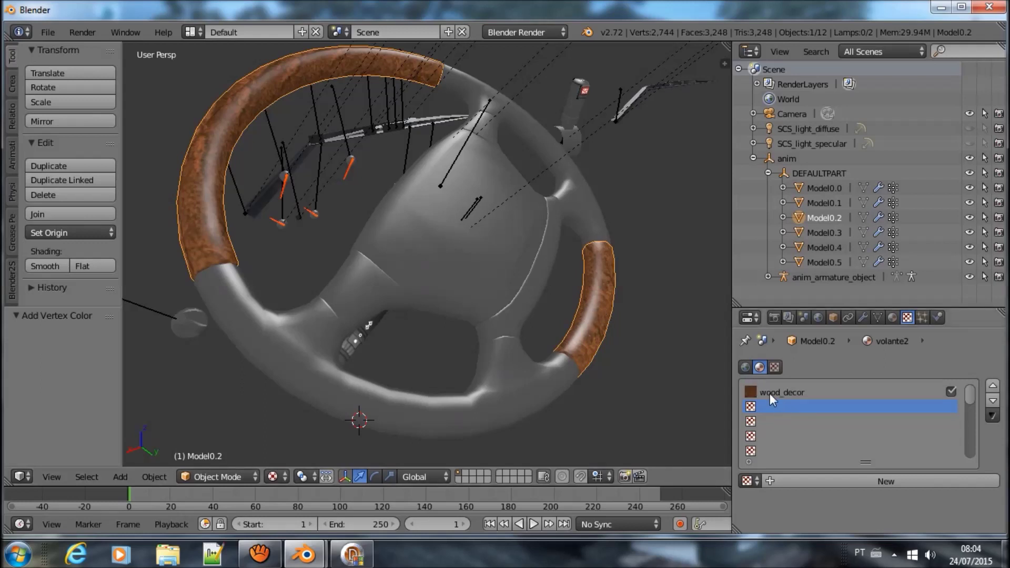
Assign freight_ref to the empty slot again and unlink it, leaving only wood_decor.
left_click(758, 480)
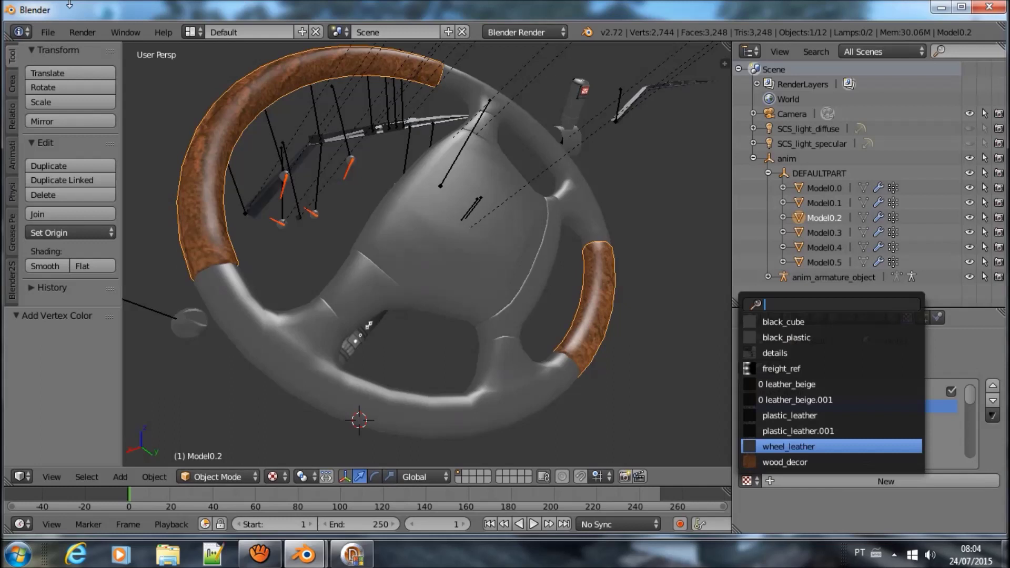
left_click(526, 307)
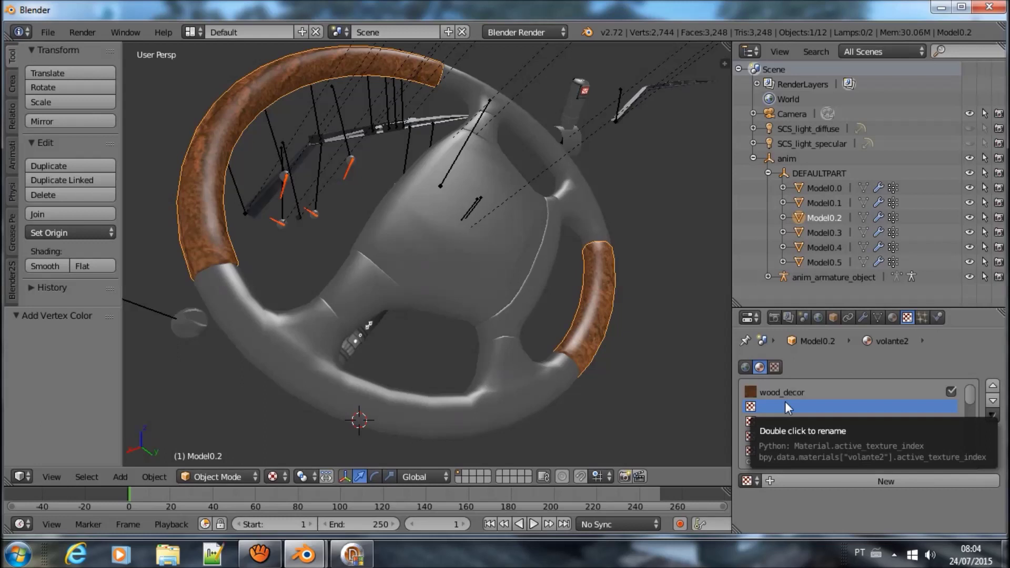
left_click(752, 480)
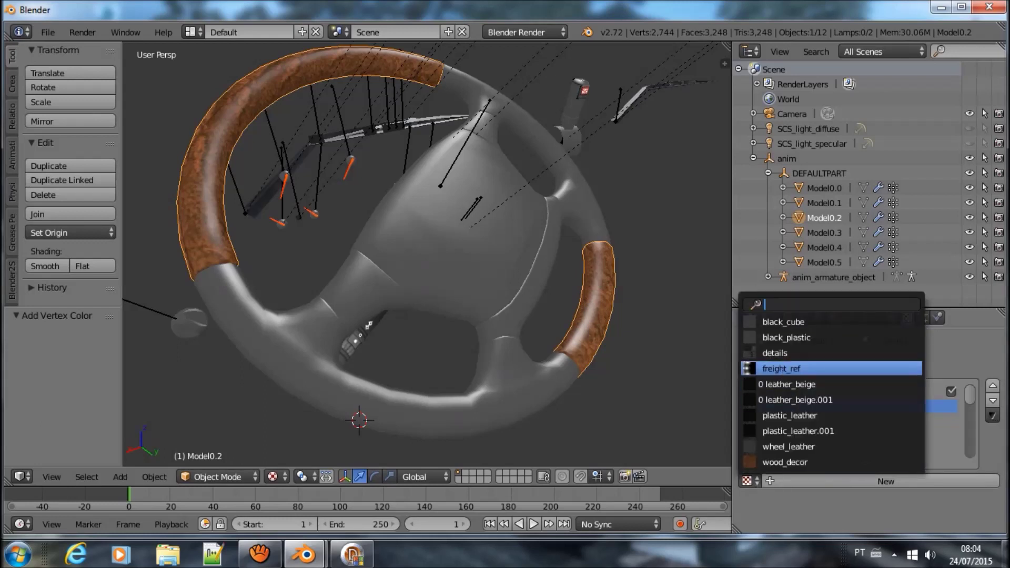
left_click(783, 369)
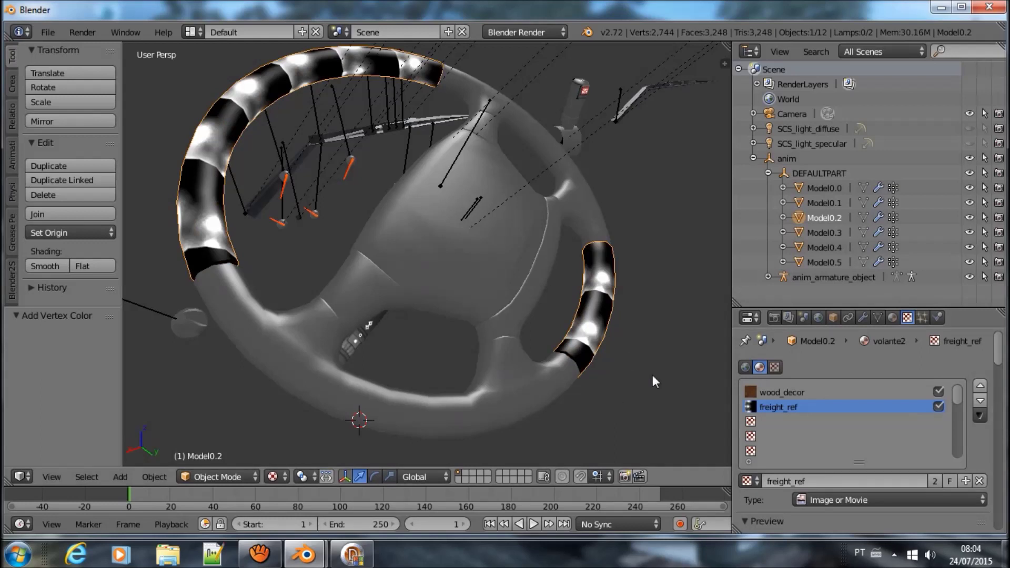
left_click(979, 480)
mouse_move(550, 329)
middle_mouse_down()
mouse_move(480, 343)
mouse_move(578, 327)
middle_mouse_up()
left_click(893, 317)
scroll(820, 394, "up", 3)
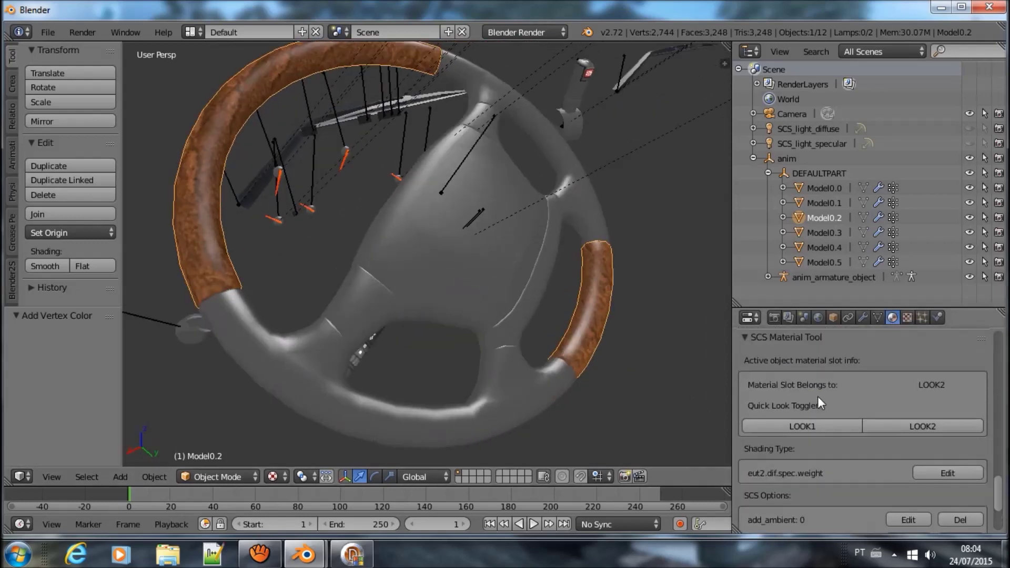
scroll(817, 396, "up", 5)
scroll(818, 395, "up", 5)
scroll(817, 396, "up", 5)
scroll(817, 395, "up", 5)
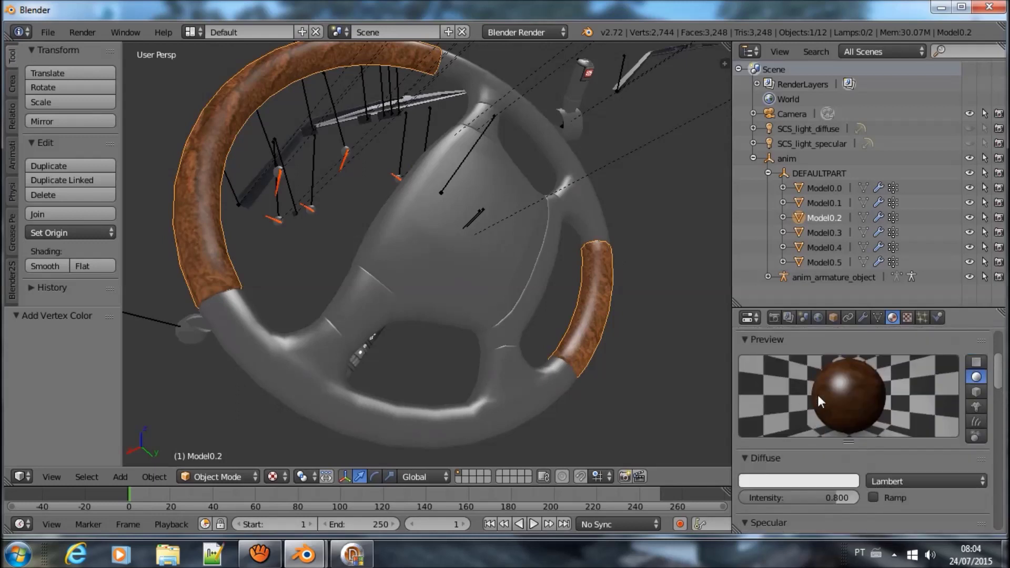
scroll(818, 394, "up", 3)
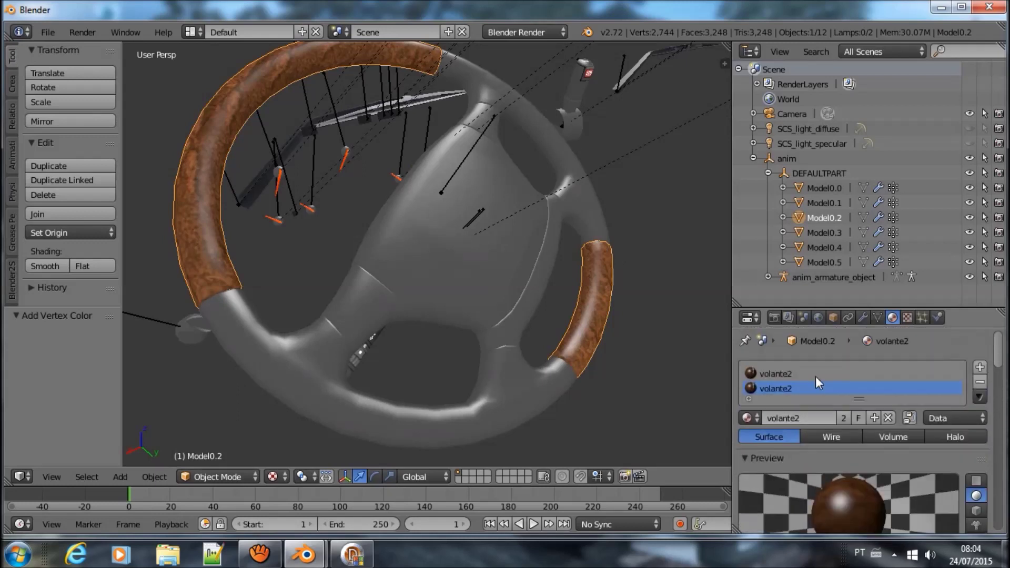
left_click(800, 265)
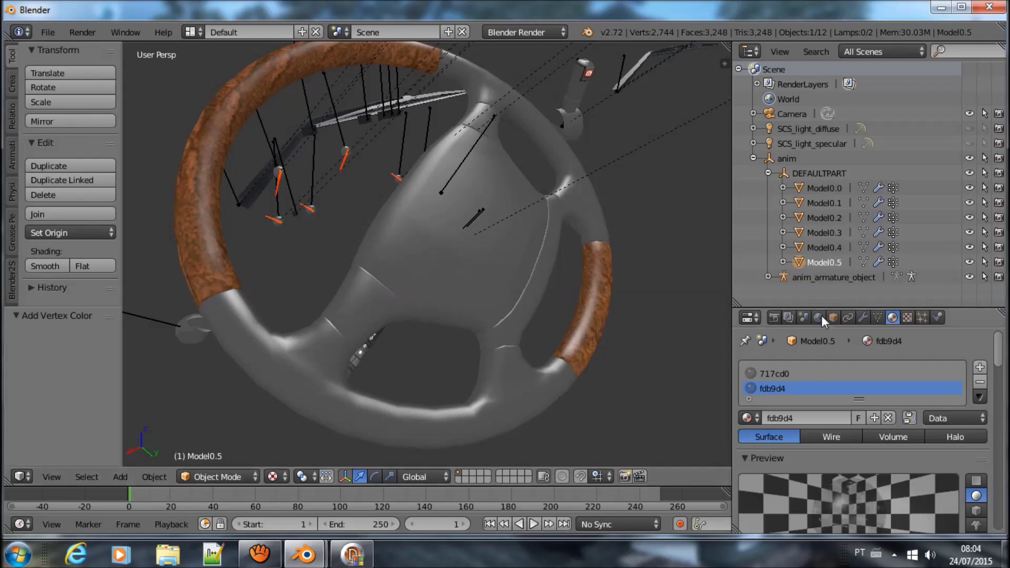
left_click(784, 158)
left_click(833, 317)
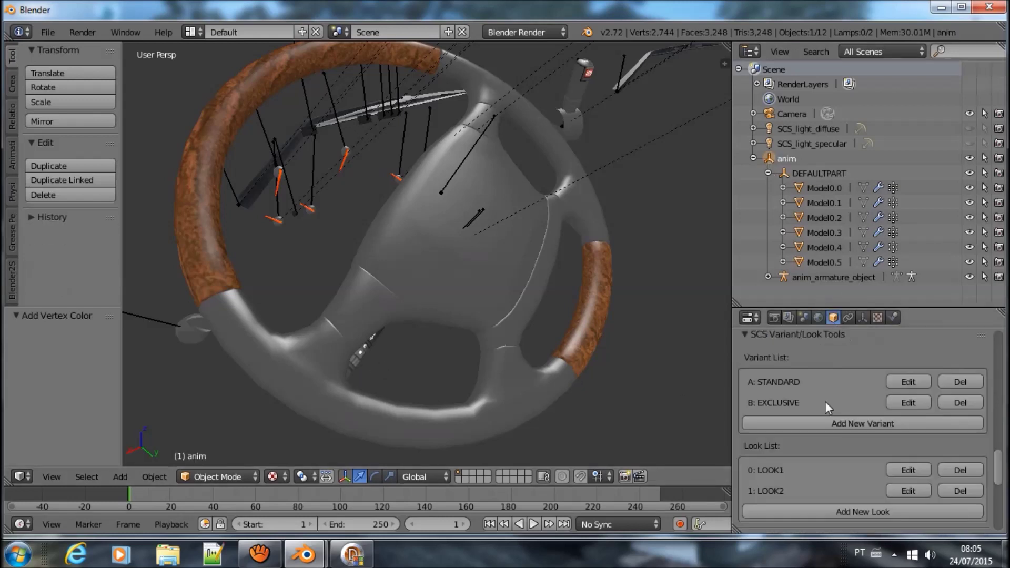
scroll(830, 420, "down", 5)
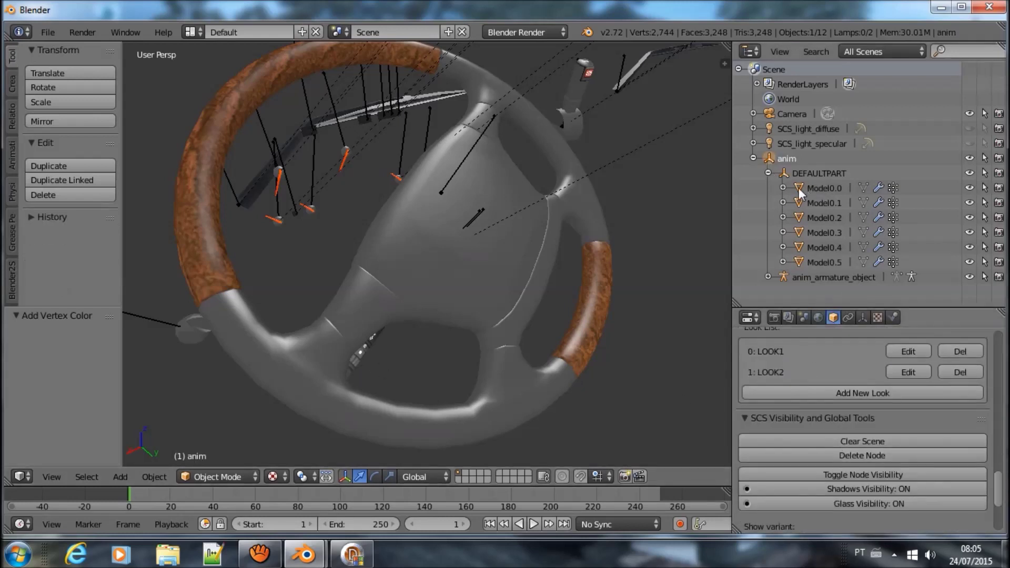
left_click(806, 189)
left_click(892, 318)
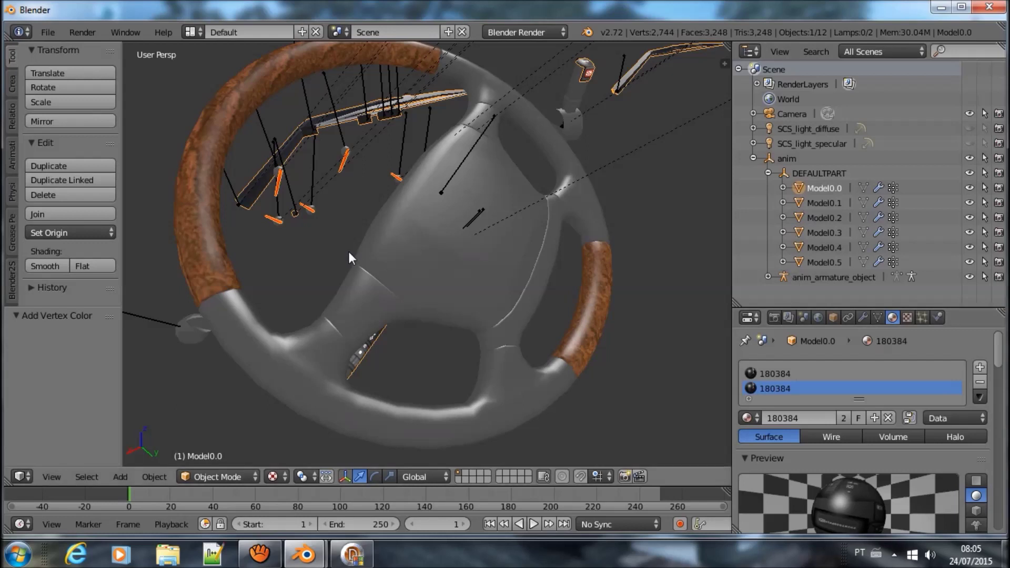
key("Tab")
key("Tab")
left_click(800, 205)
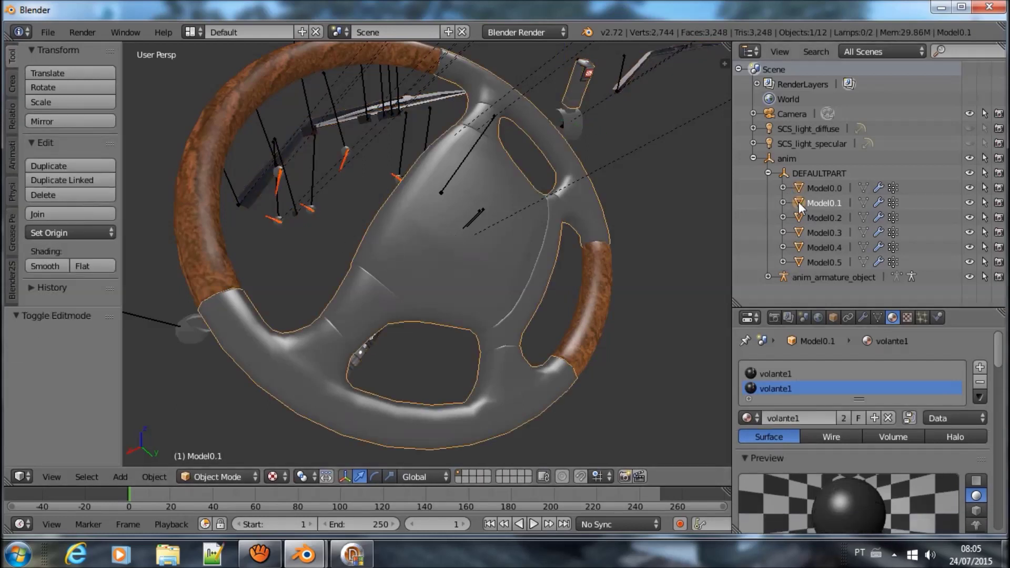
left_click(803, 218)
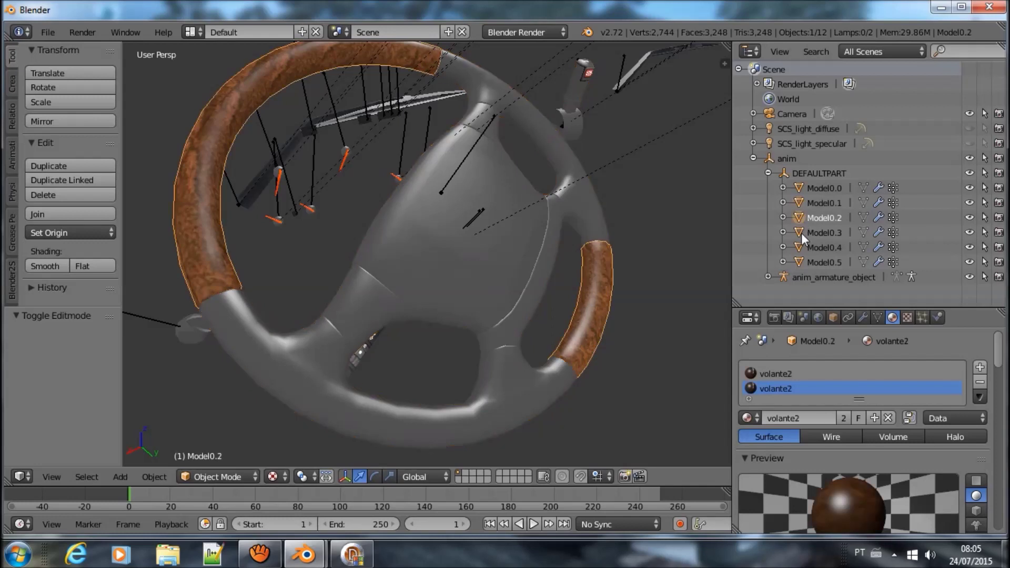
left_click(804, 233)
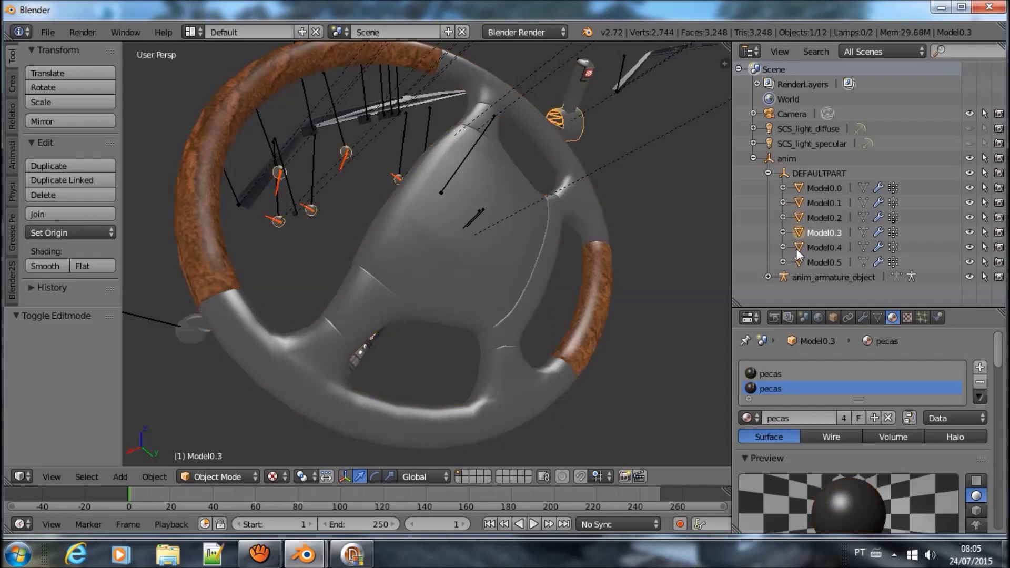
left_click(799, 253)
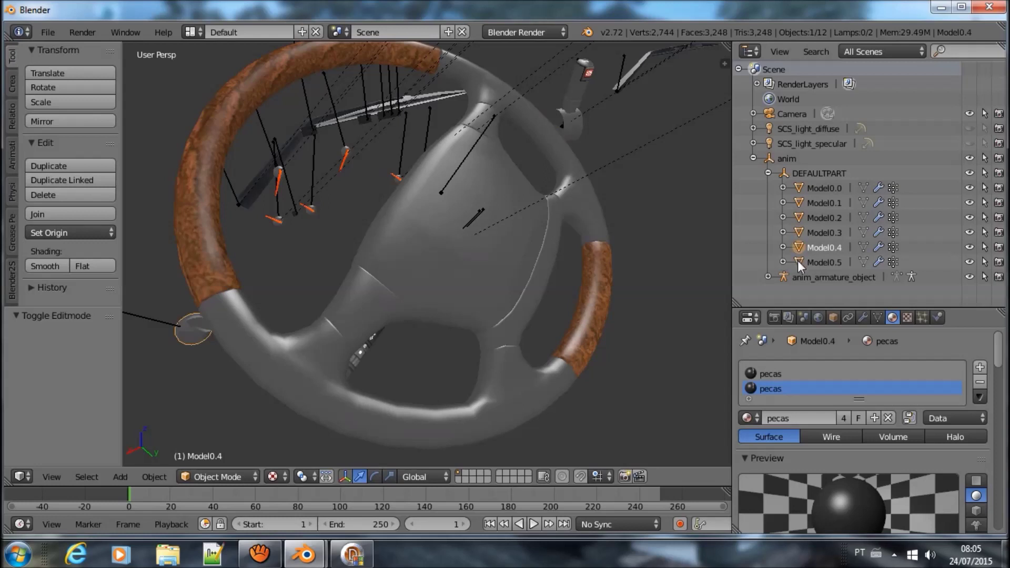
Select the small square plane Model0.5 and move it to a first position.
left_click(798, 261)
scroll(480, 355, "down", 3)
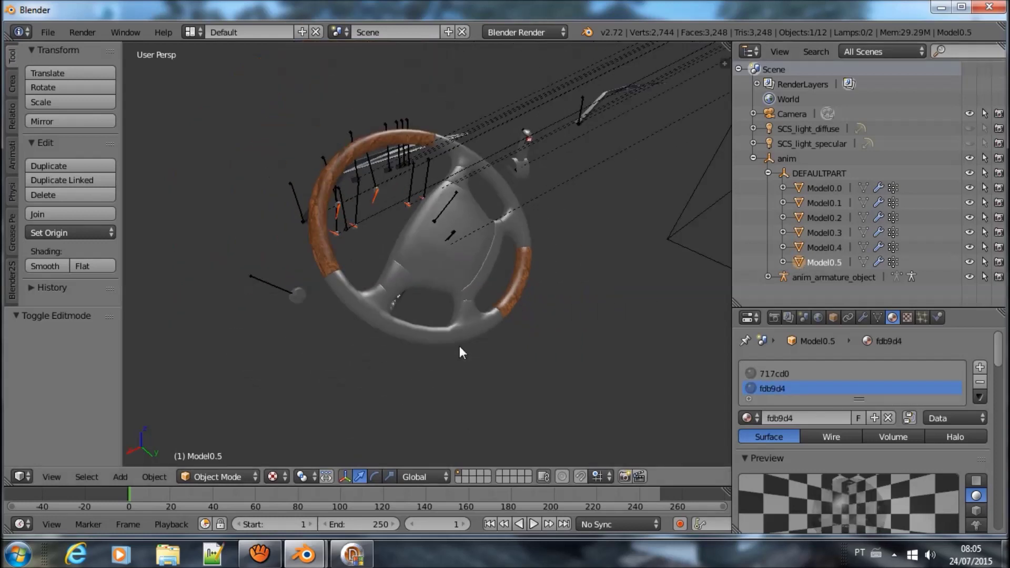
key("g")
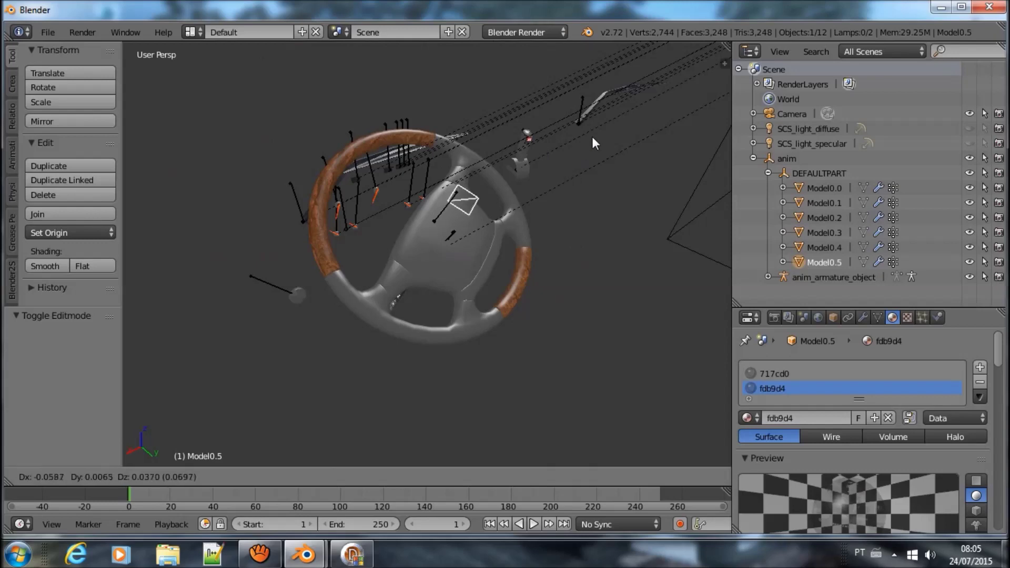
left_click(592, 137)
scroll(529, 197, "up", 6)
scroll(541, 172, "down", 2)
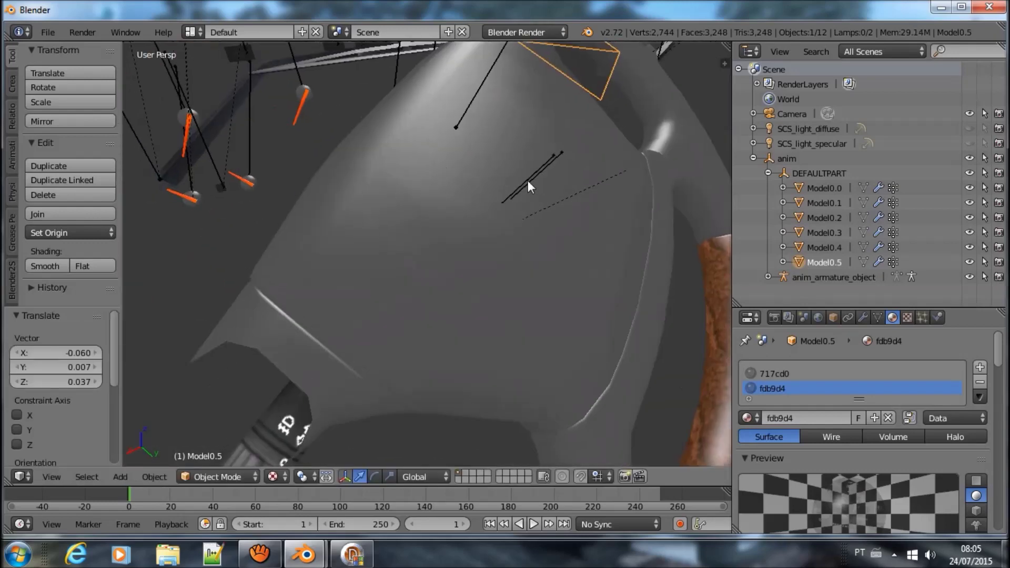
scroll(529, 181, "down", 2)
scroll(494, 203, "down", 2)
Place Model0.5 on the wheel hub centre and orbit to check its placement.
key("g")
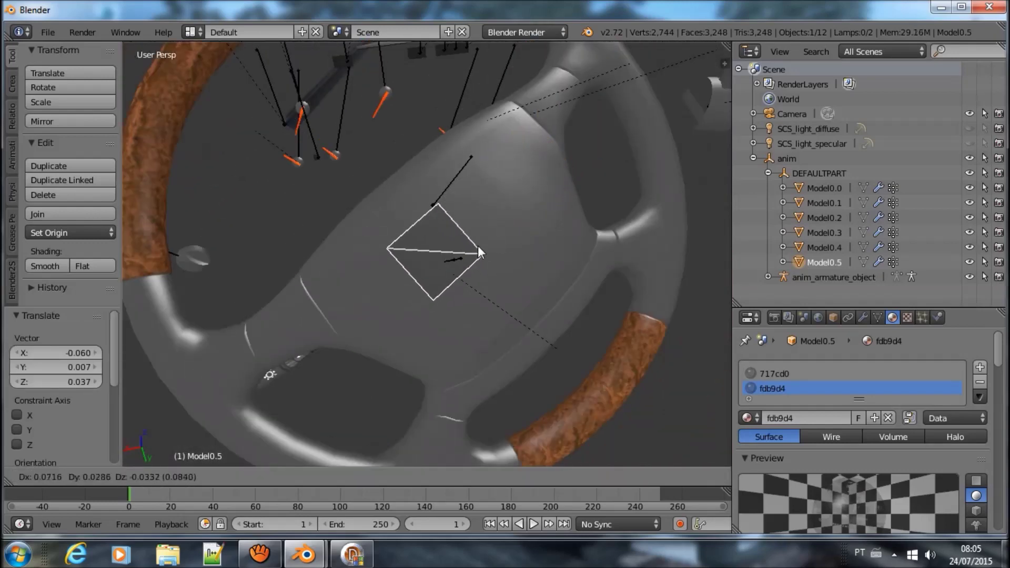
left_click(478, 240)
mouse_move(478, 238)
middle_mouse_down()
mouse_move(601, 118)
mouse_move(526, 191)
mouse_move(480, 215)
middle_mouse_up()
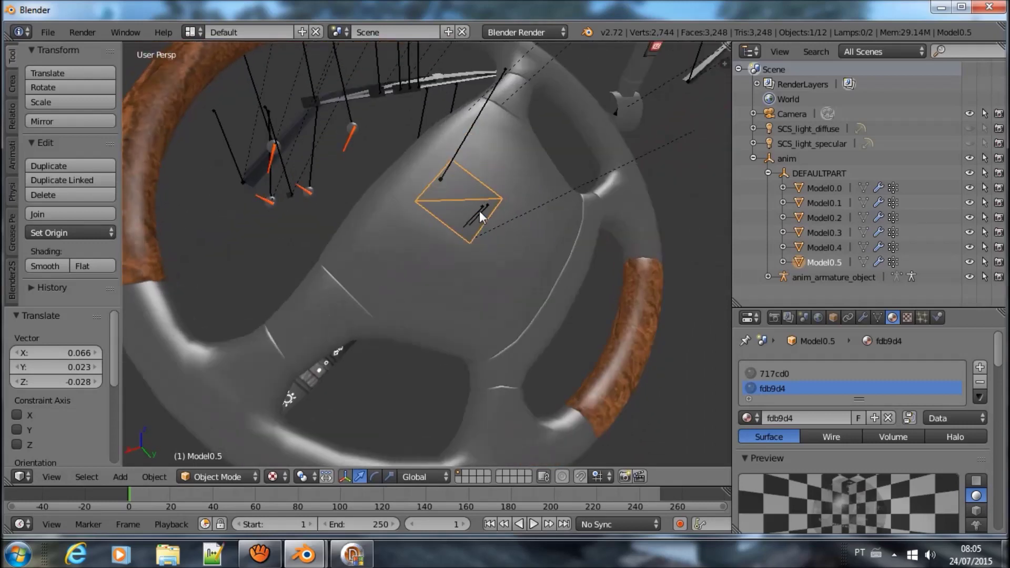
mouse_move(416, 222)
middle_mouse_down()
mouse_move(361, 261)
mouse_move(531, 106)
middle_mouse_up()
key("g")
right_click(449, 199)
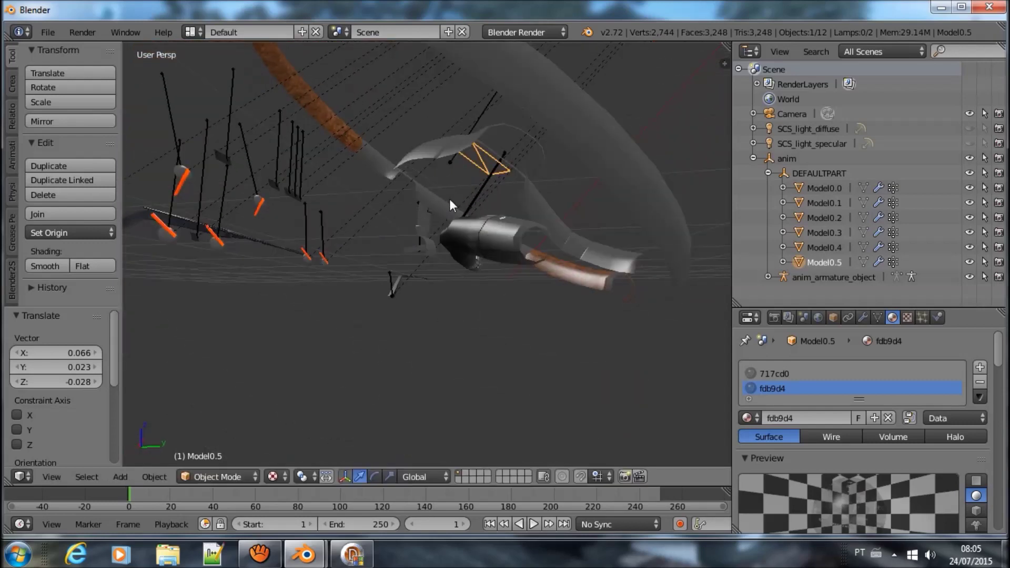
middle_click_drag(482, 170, 390, 235)
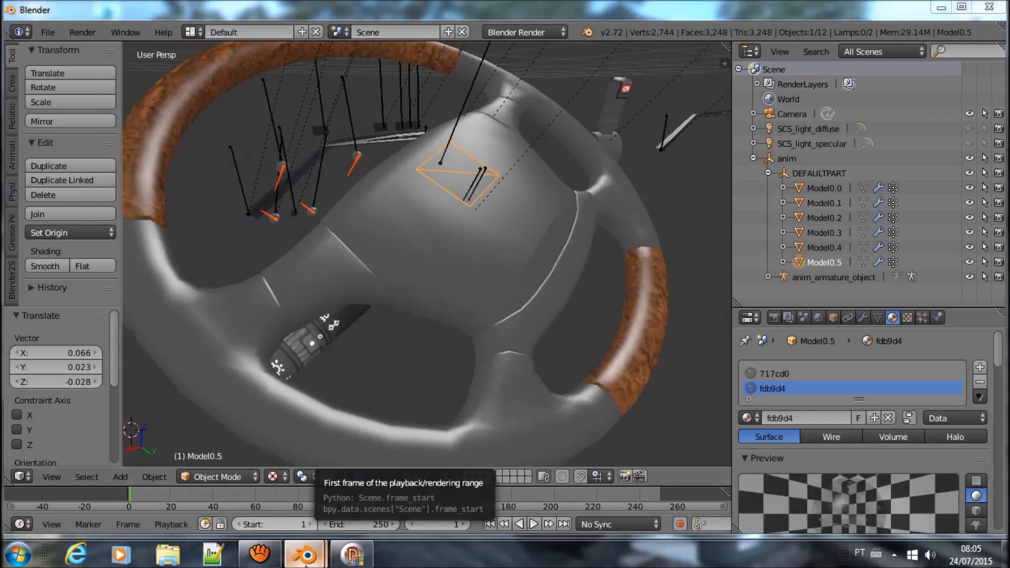
mouse_move(305, 555)
left_click(340, 503)
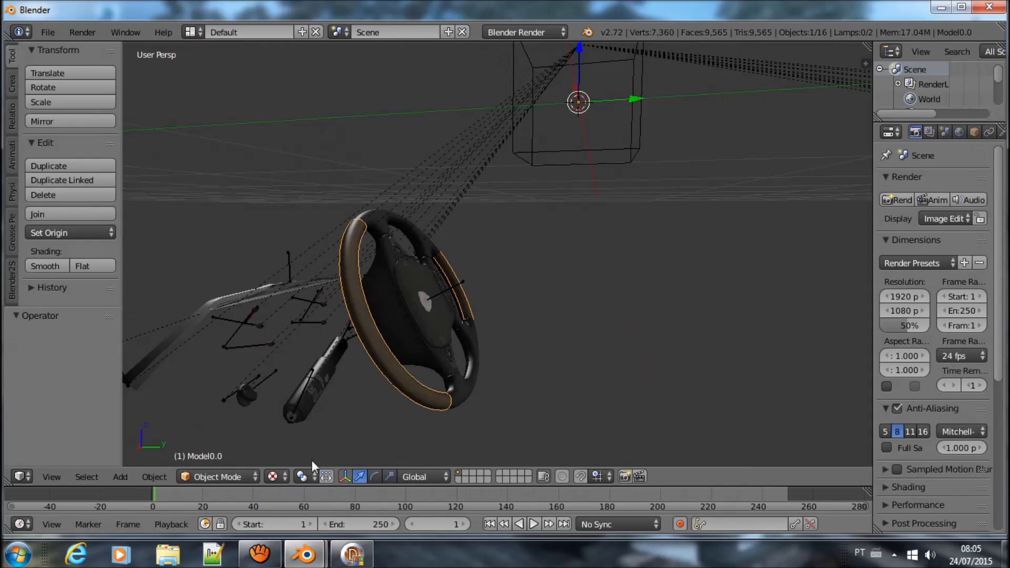
Copy the orange Model0.4 parts from the scania_rcab_2009 scene.
middle_click_drag(279, 437, 258, 405)
mouse_move(254, 368)
middle_mouse_down()
mouse_move(353, 337)
mouse_move(327, 308)
mouse_move(208, 305)
middle_mouse_up()
right_click(198, 300)
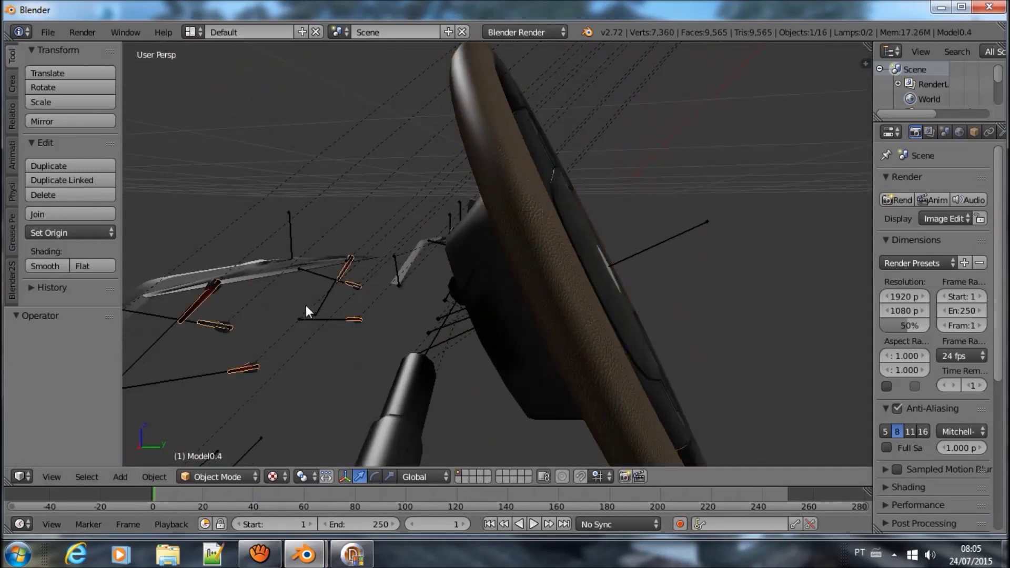
scroll(316, 300, "down", 3)
key("ctrl+c")
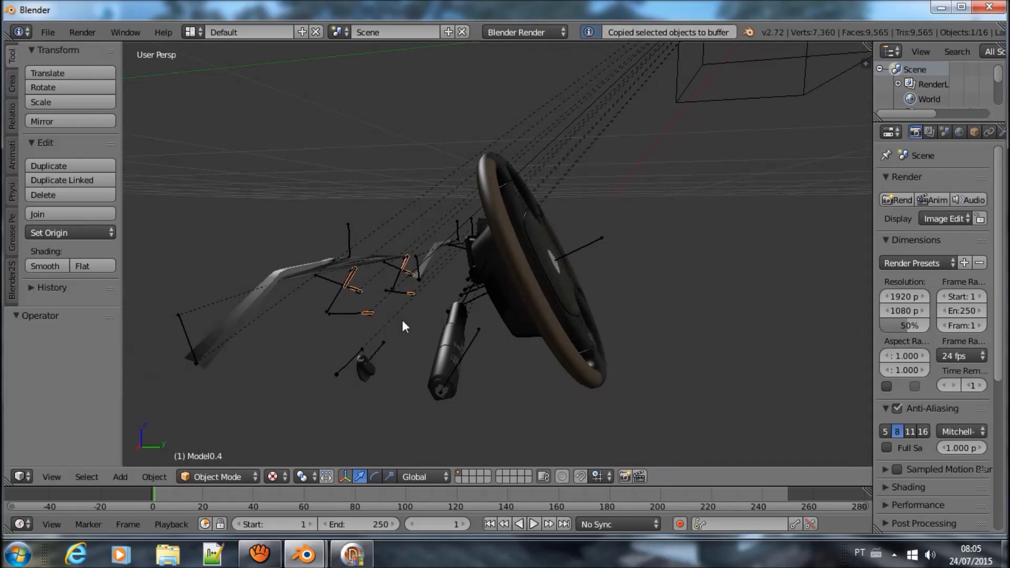
Paste the copied parts into the steering wheel scene.
left_click(277, 449)
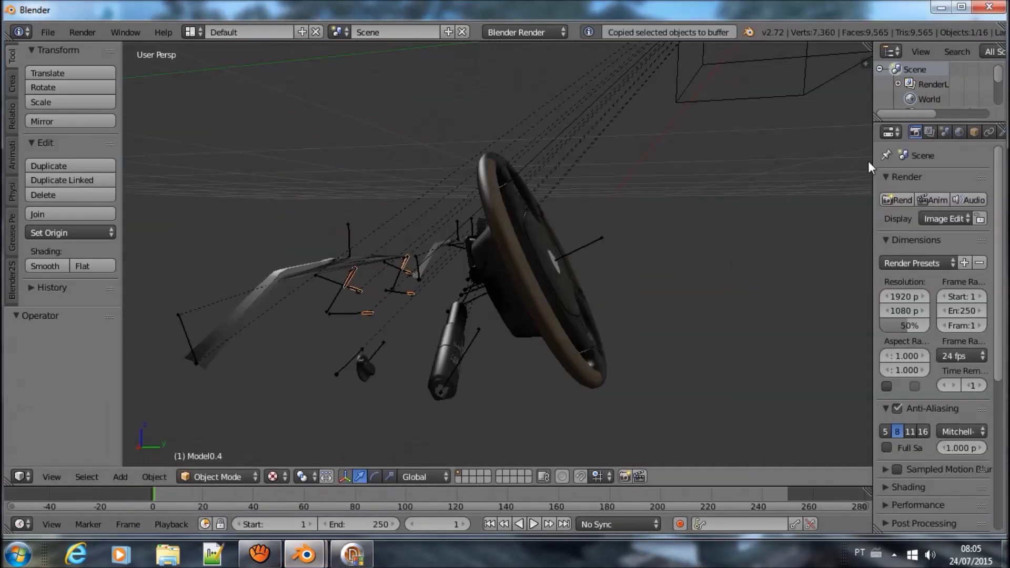
left_click_drag(871, 163, 756, 169)
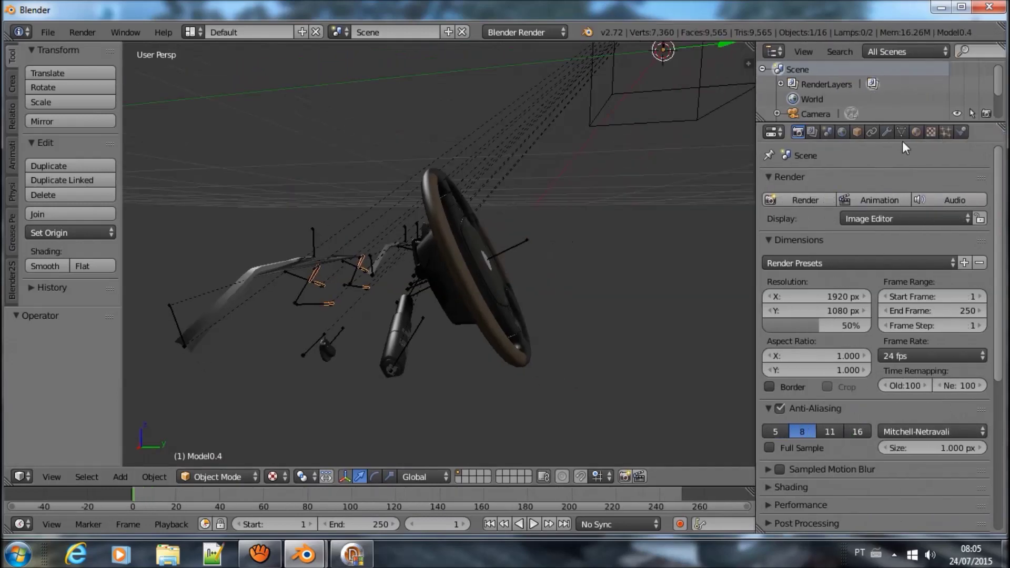
left_click(915, 131)
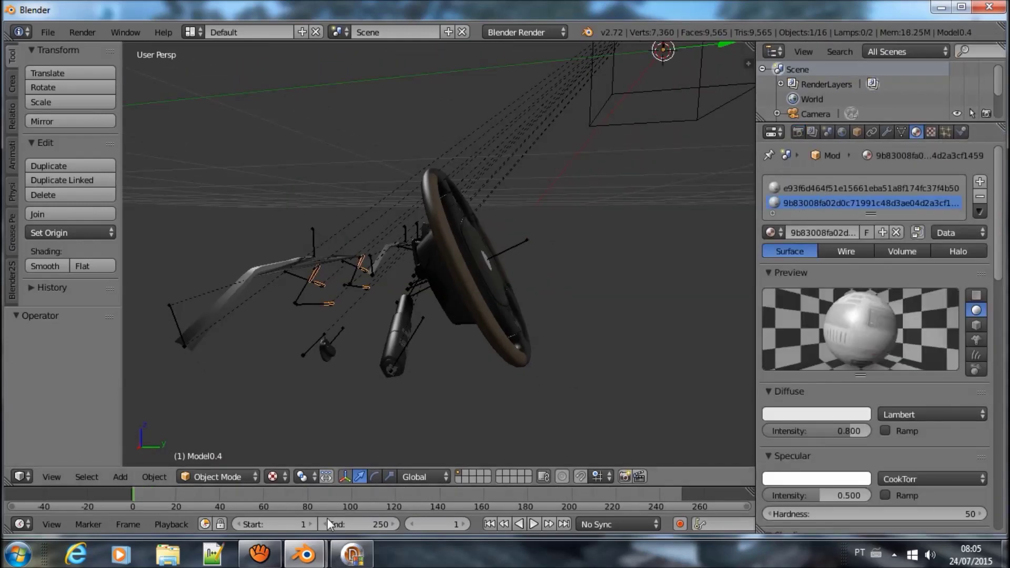
mouse_move(304, 554)
left_click(250, 488)
key("ctrl+v")
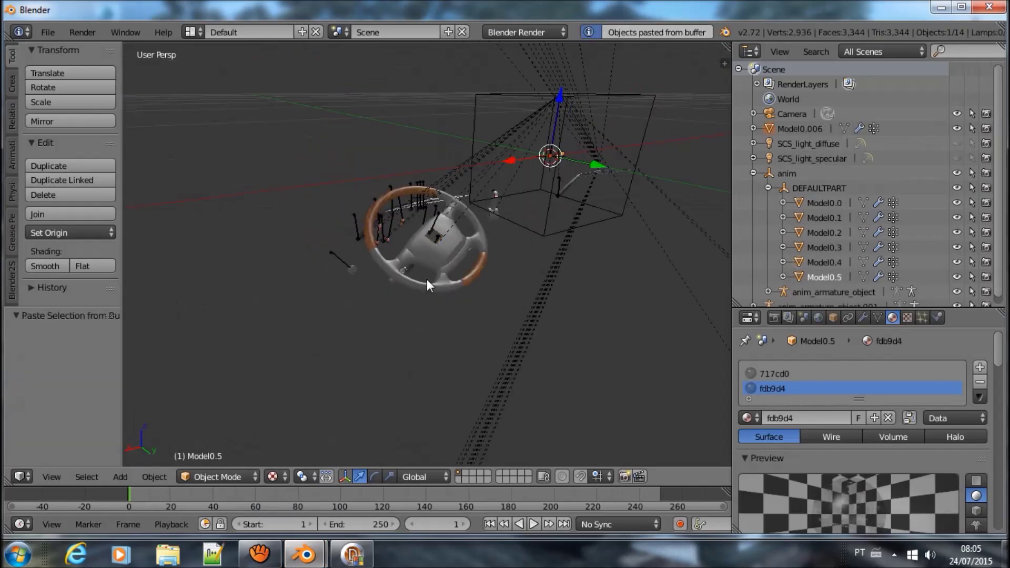
Delete the pasted Model0.006 and the leftover pasted armature object.
left_click(476, 343)
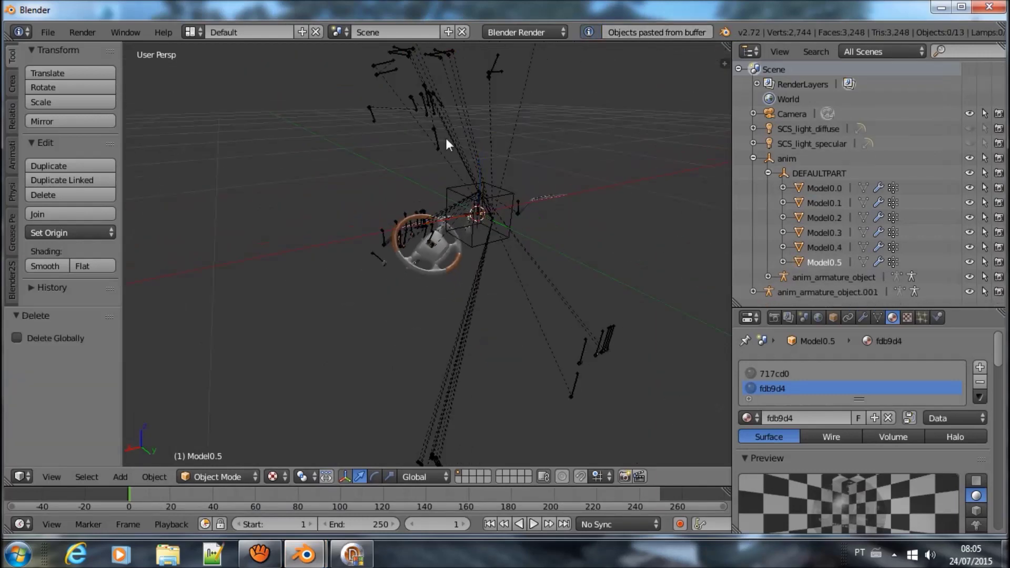
right_click(436, 81)
key("Delete")
middle_click_drag(402, 191, 366, 255)
scroll(365, 255, "up", 5)
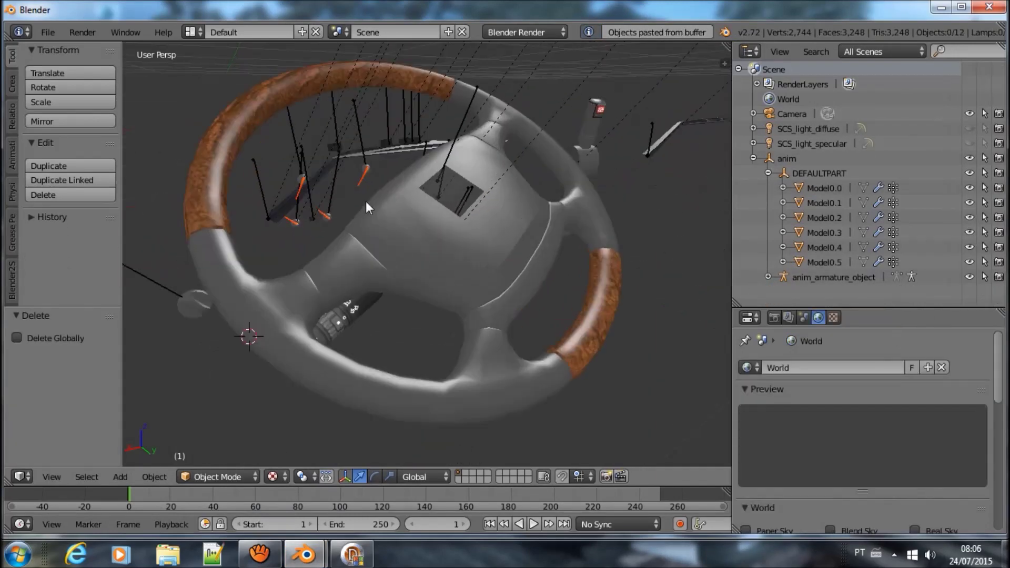
Assign the imported hash-named material to Model0.0's first slot and rename it velocimetro.
right_click(355, 184)
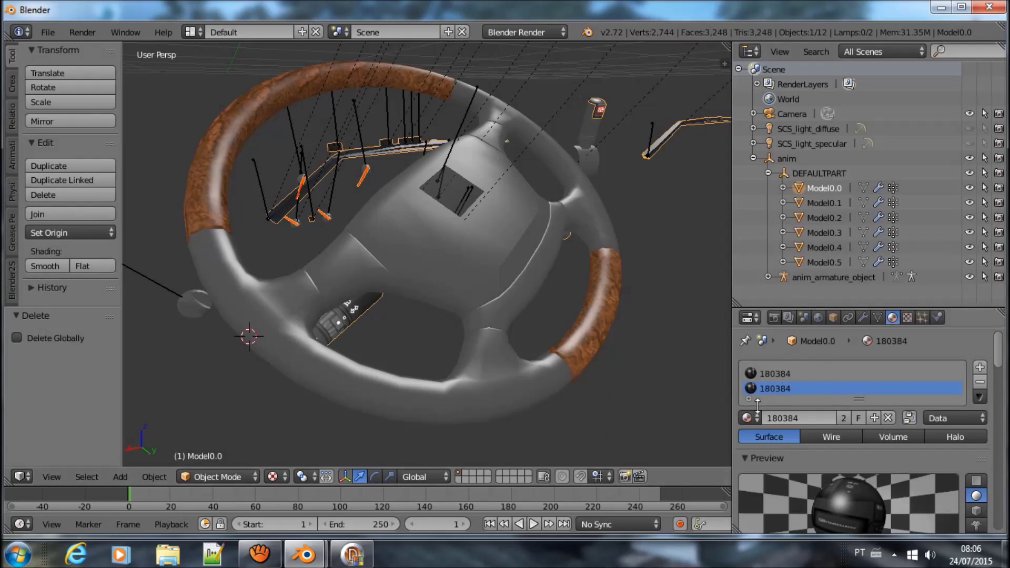
left_click(746, 418)
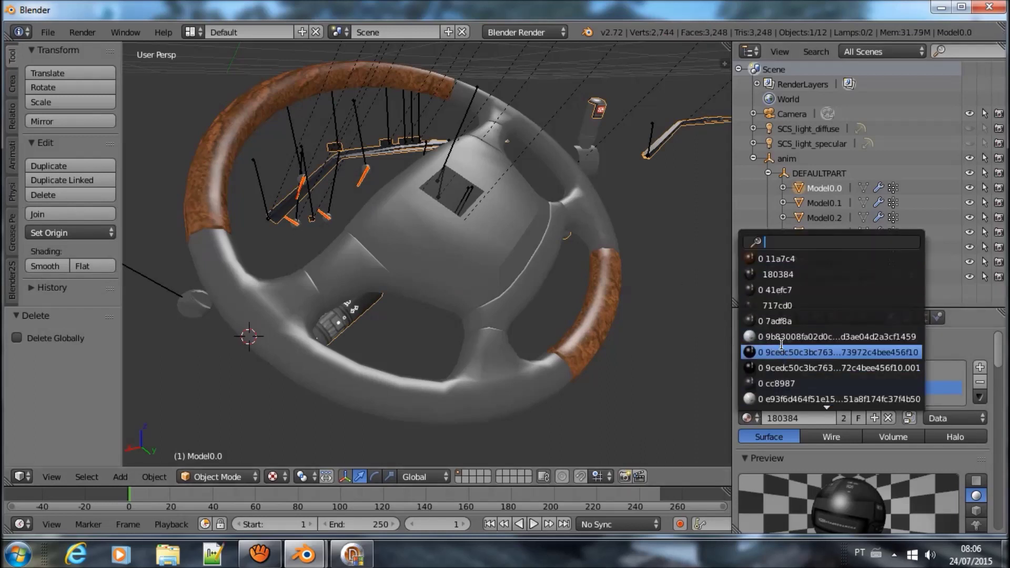
left_click(836, 336)
left_click(771, 376)
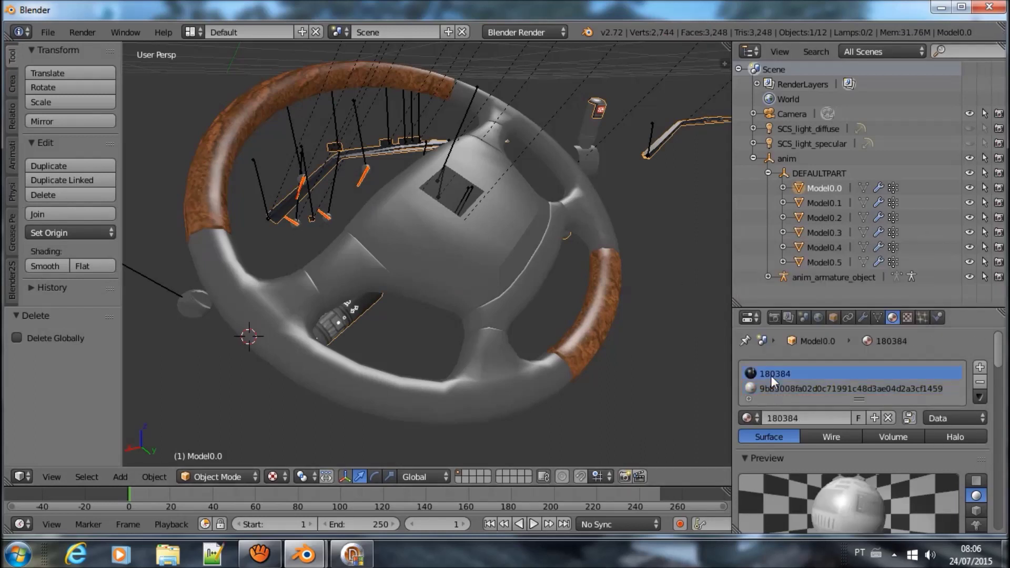
left_click(750, 418)
left_click(836, 336)
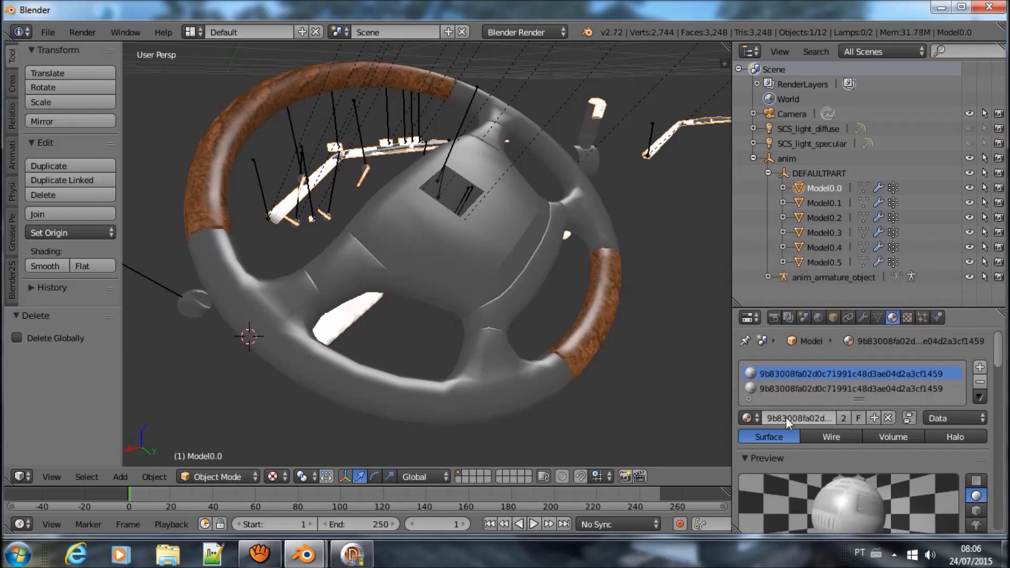
type("veloim")
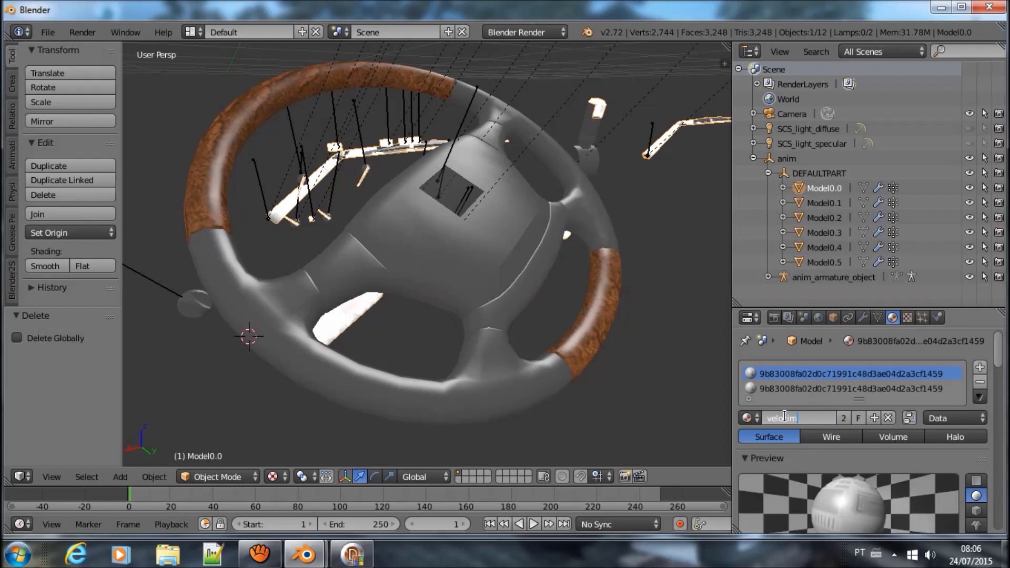
type("ro")
key("Return")
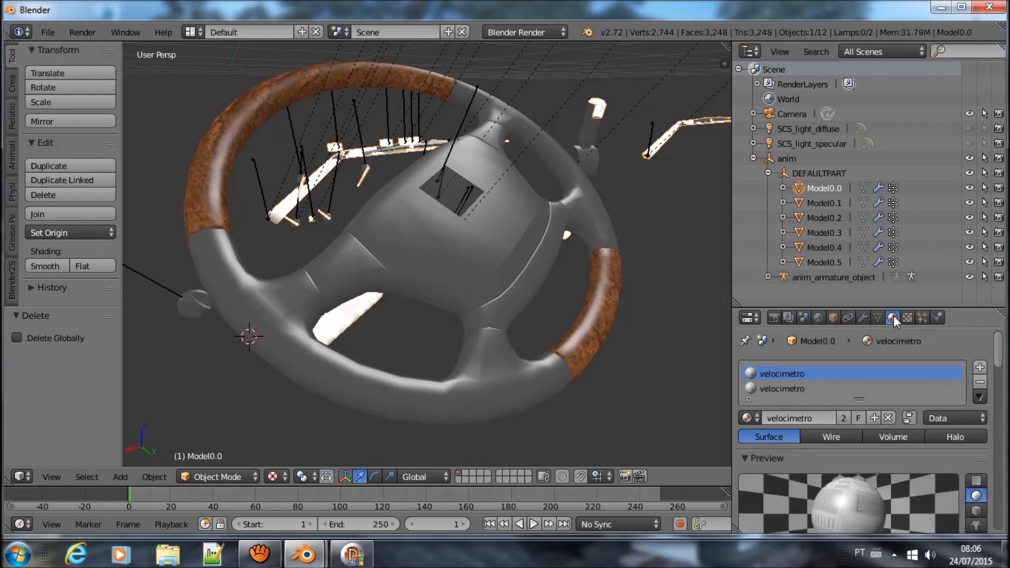
Set the velocimetro material's texture to details.
left_click(907, 317)
left_click(748, 481)
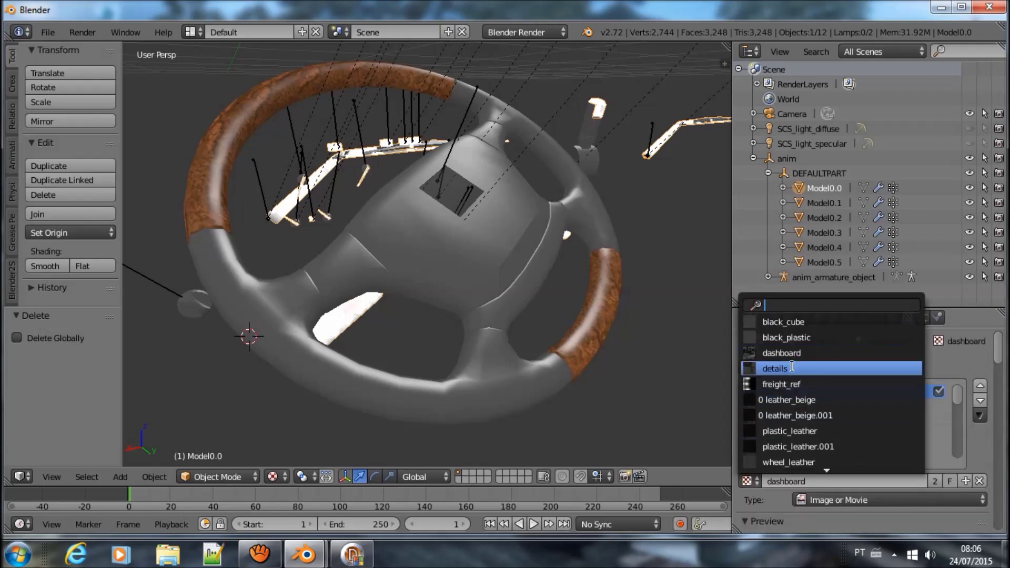
left_click(781, 368)
scroll(412, 287, "up", 3)
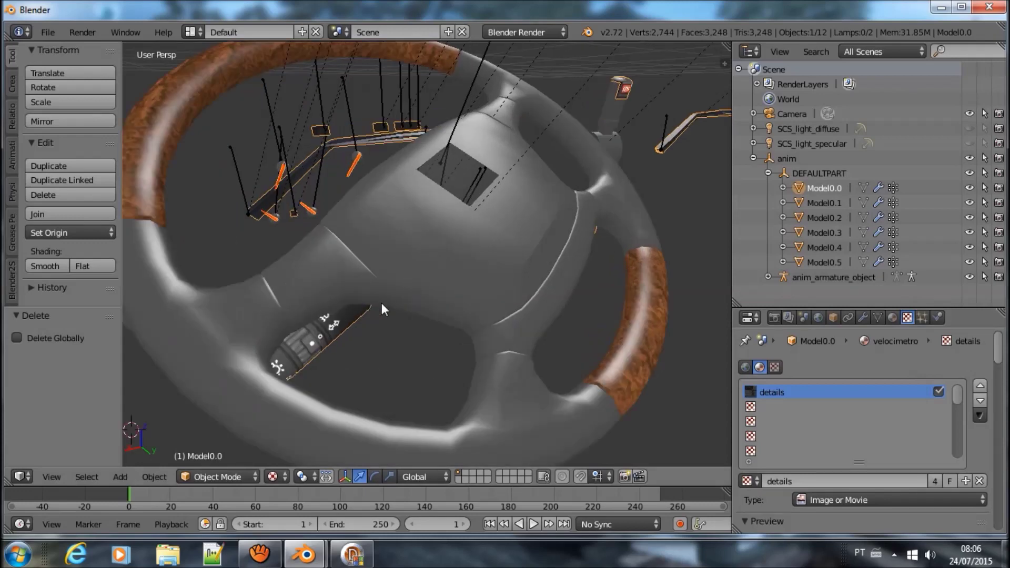
scroll(381, 304, "down", 3)
mouse_move(368, 307)
middle_mouse_down()
mouse_move(407, 283)
mouse_move(448, 203)
middle_mouse_up()
right_click(440, 210)
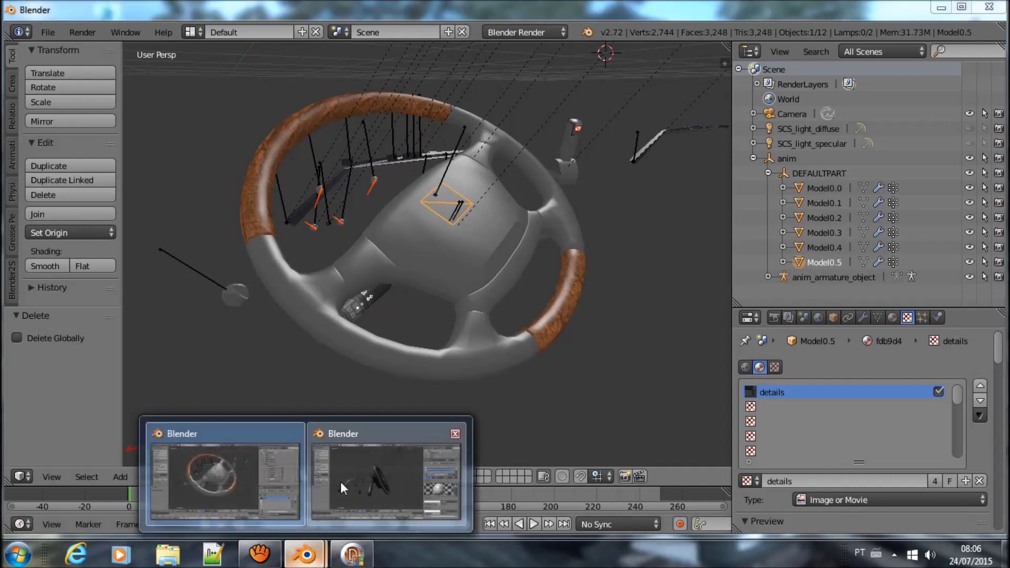
In the other Blender window, reload the default scene and import upgrade\decals\volvo_fh16_2012\decals_0.pmd.
mouse_move(304, 554)
left_click(340, 481)
key("ctrl+n")
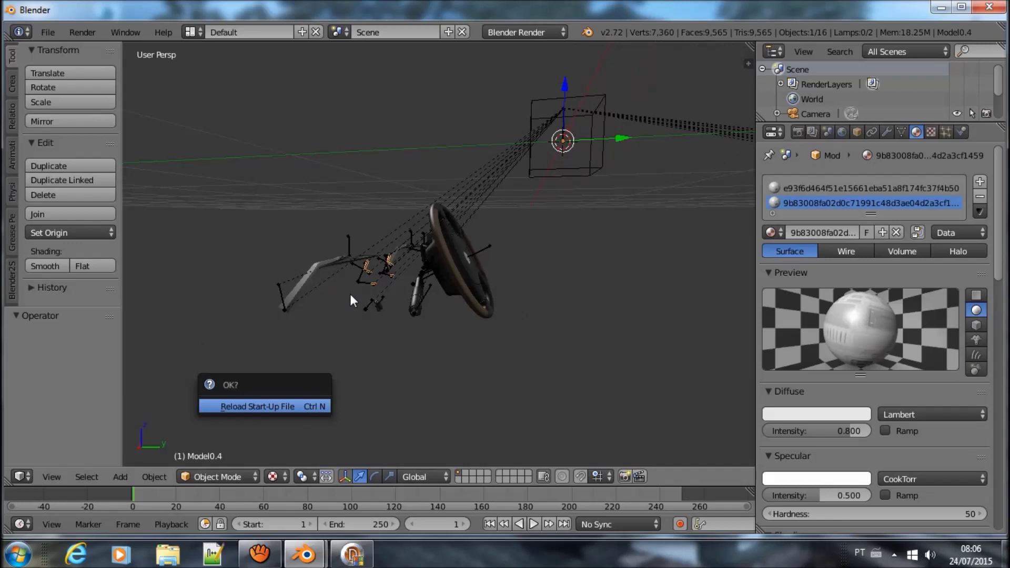
key("Return")
left_click(47, 32)
mouse_move(70, 285)
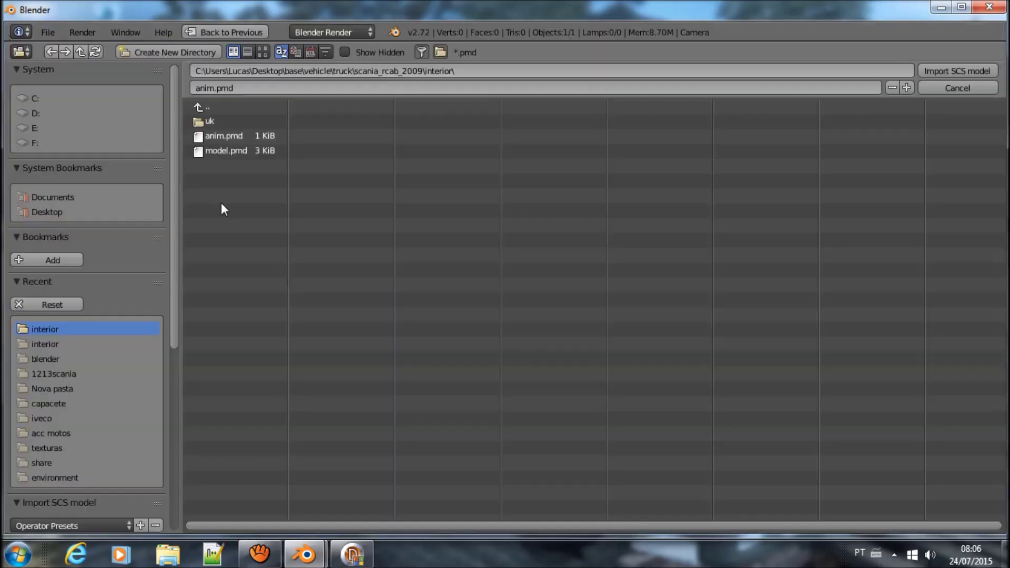
left_click(263, 404)
left_click(215, 108)
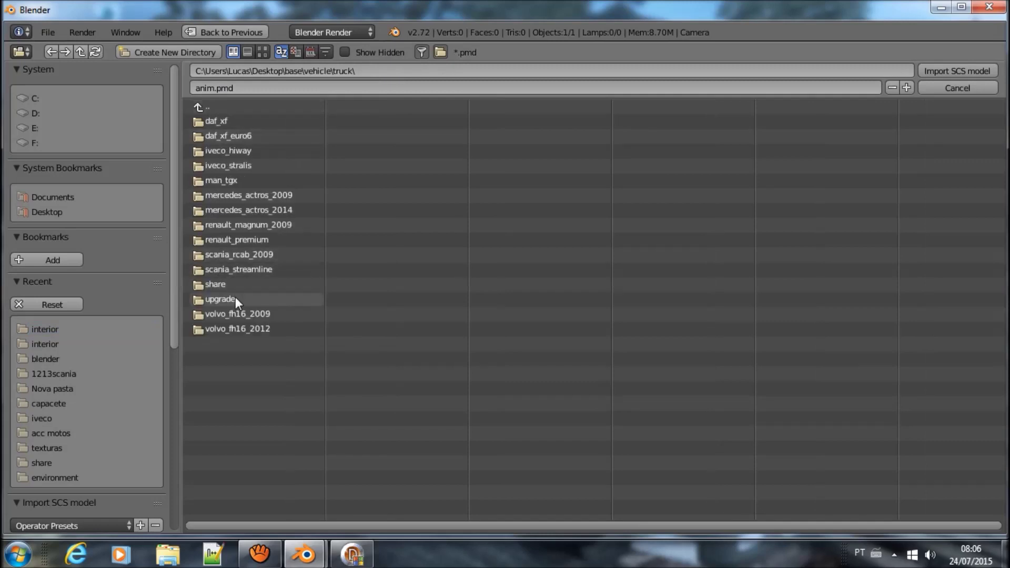
left_click(235, 298)
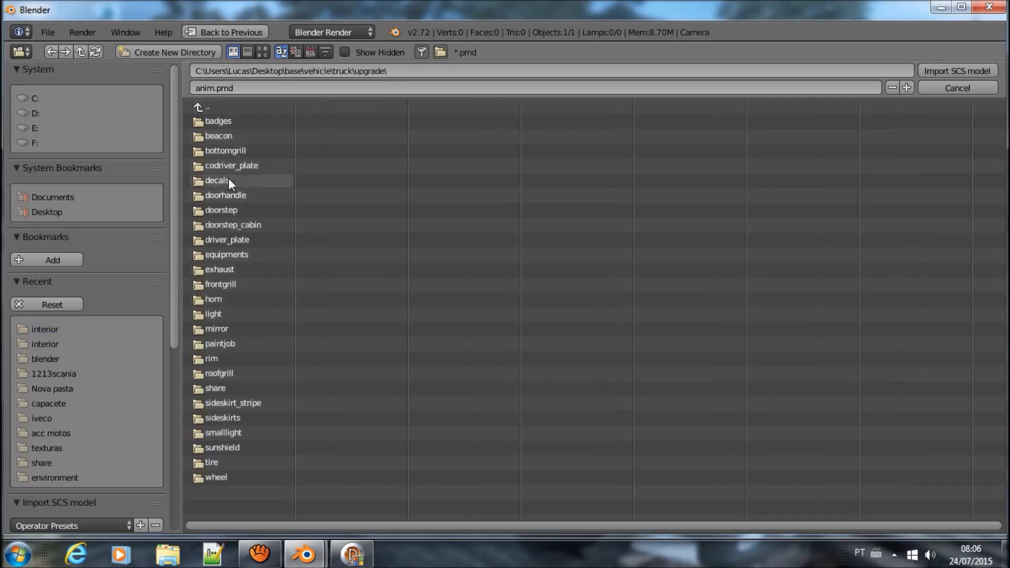
left_click(229, 181)
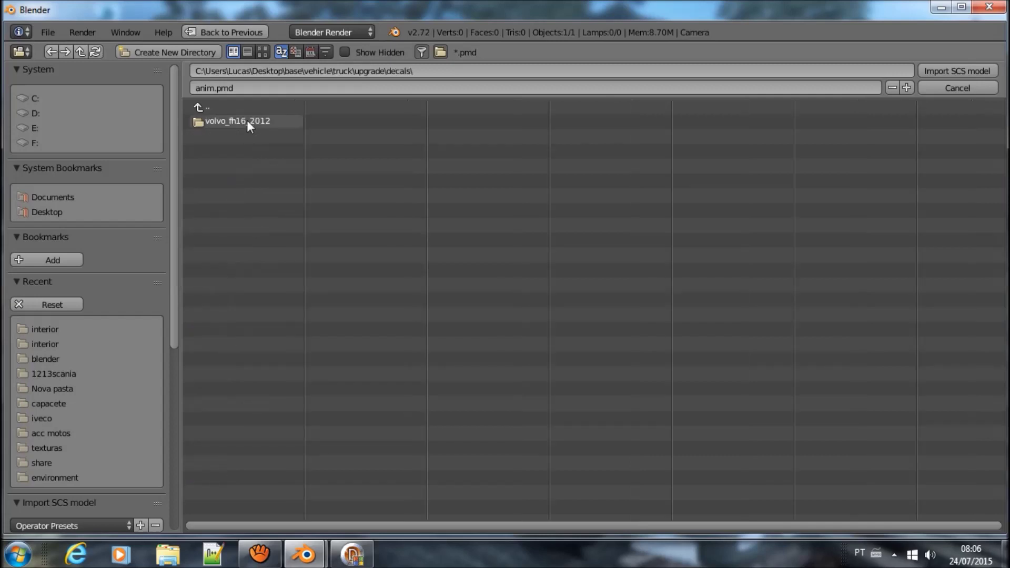
left_click(247, 120)
left_click(962, 71)
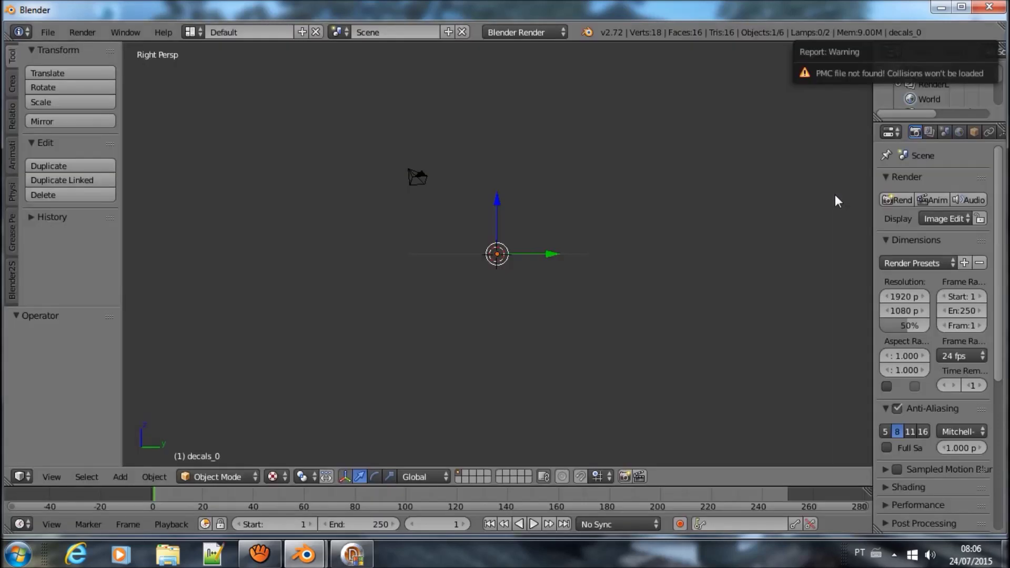
Copy the Globetrotter decal Model0.0 and paste it into the steering-wheel scene.
scroll(422, 298, "up", 5)
scroll(492, 314, "up", 3)
scroll(431, 338, "up", 5)
middle_click_drag(431, 345, 604, 359)
right_click(632, 314)
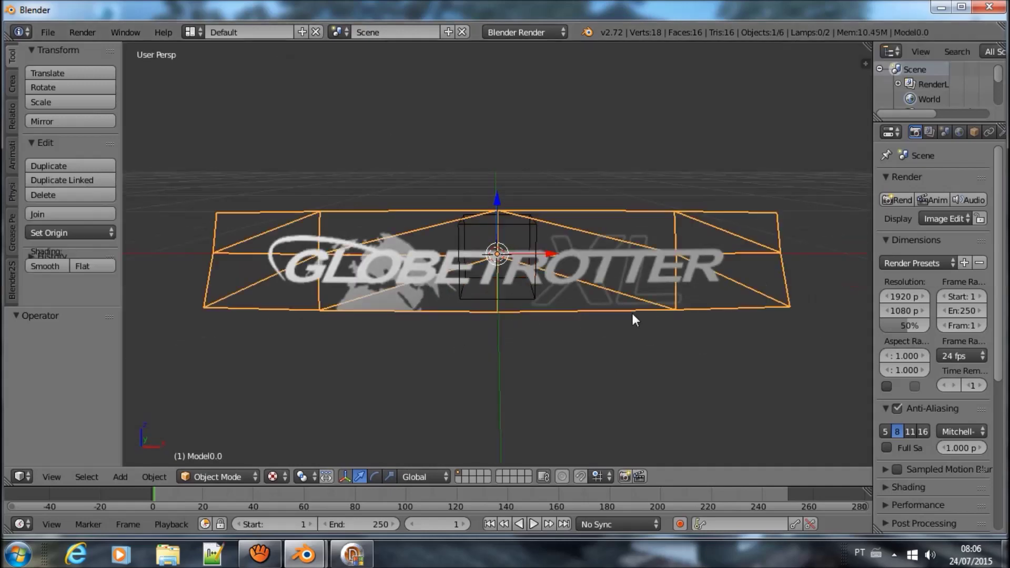
mouse_move(644, 310)
middle_mouse_down()
mouse_move(455, 341)
mouse_move(422, 315)
mouse_move(591, 339)
middle_mouse_up()
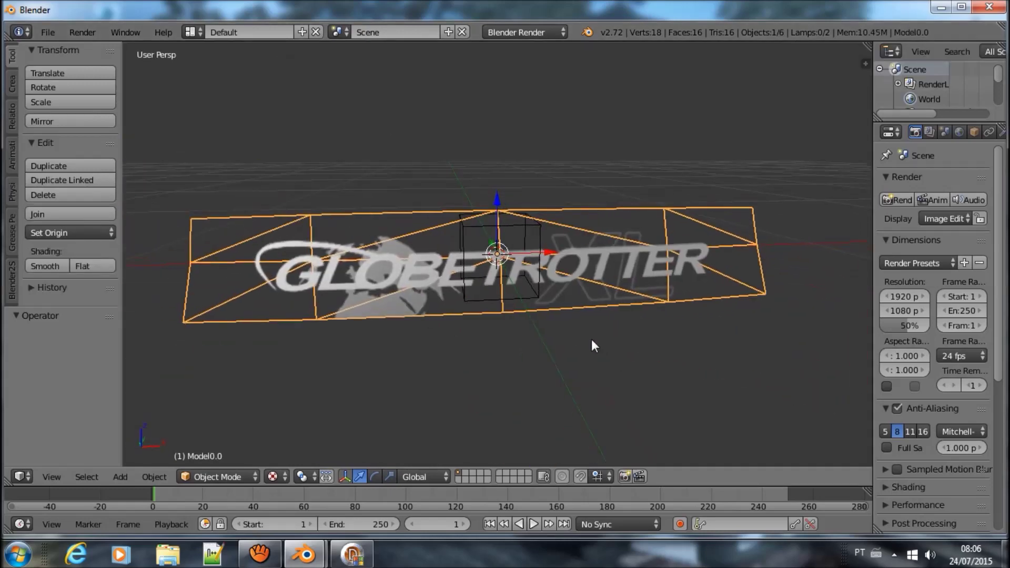
key("ctrl+c")
left_click(304, 554)
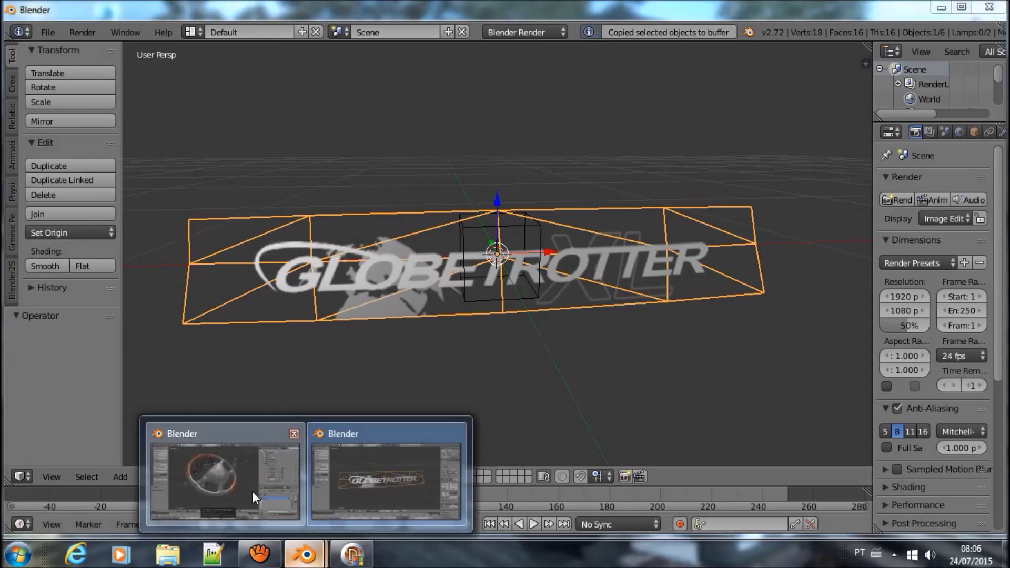
left_click(252, 491)
key("ctrl+v")
Delete the pasted Globetrotter model and give both of Model0.5's slots the 978d17… decal material.
key("x")
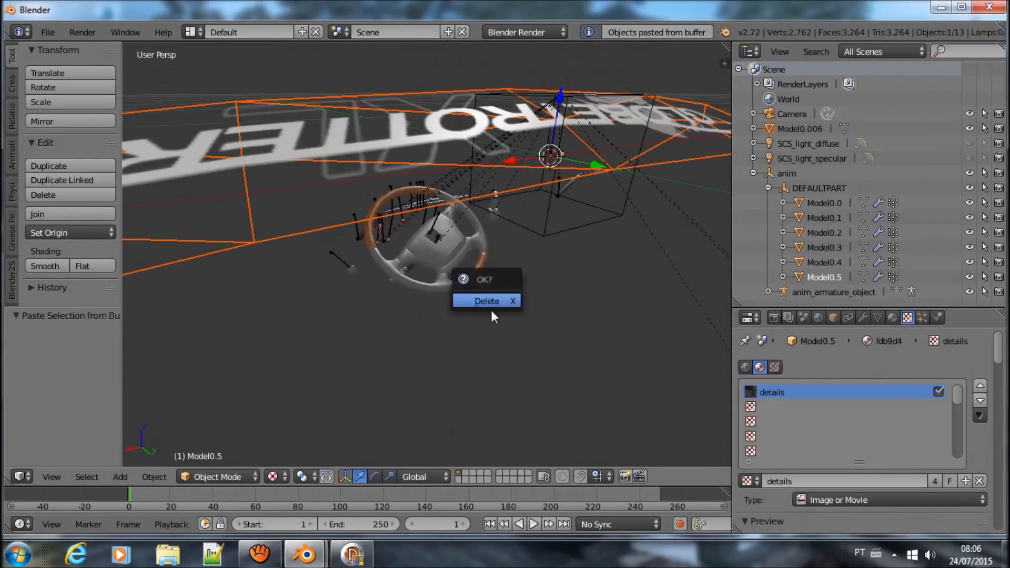
left_click(491, 310)
scroll(425, 282, "up", 4)
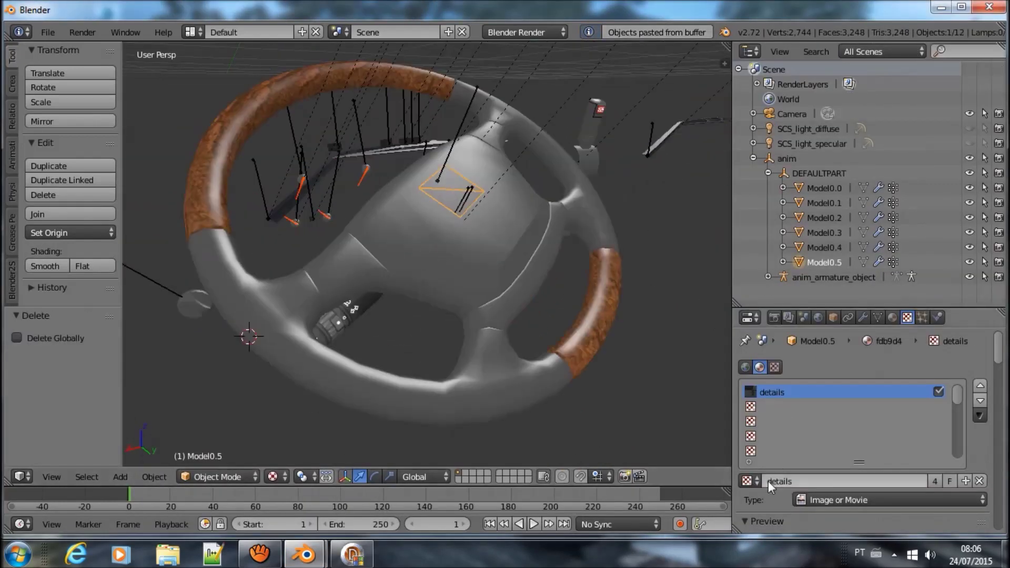
left_click(893, 318)
left_click(752, 419)
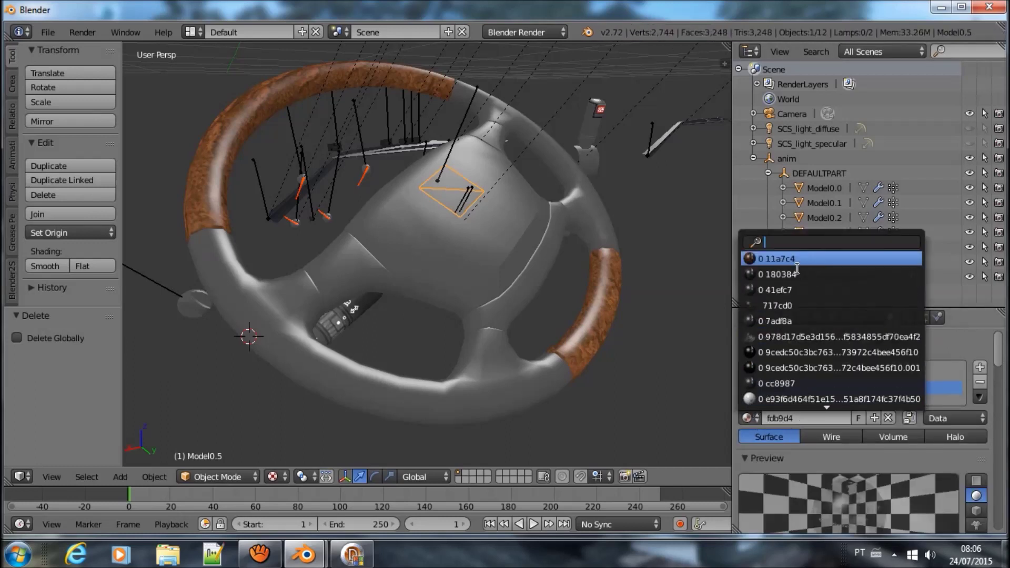
left_click(811, 336)
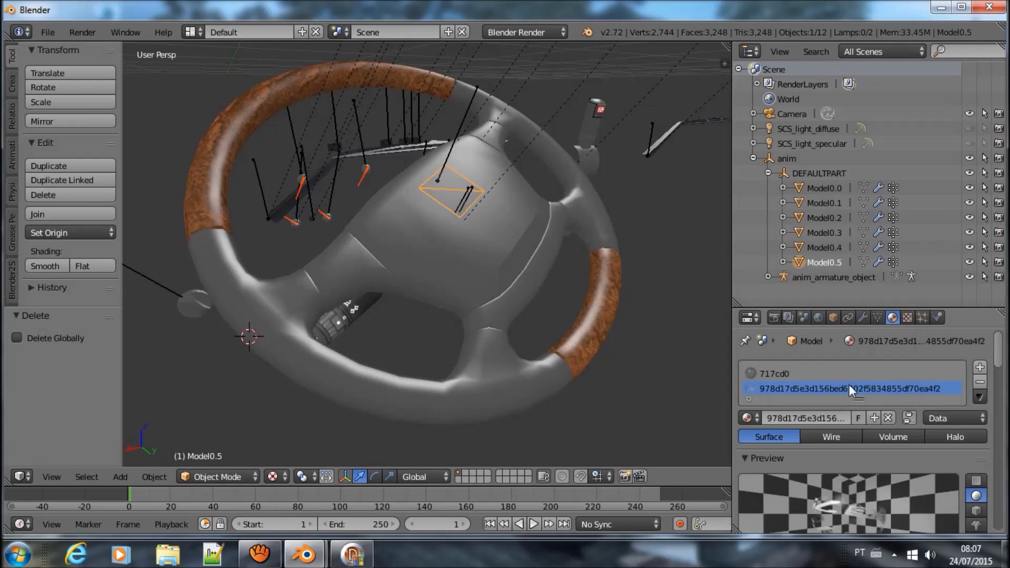
left_click(773, 372)
left_click(748, 418)
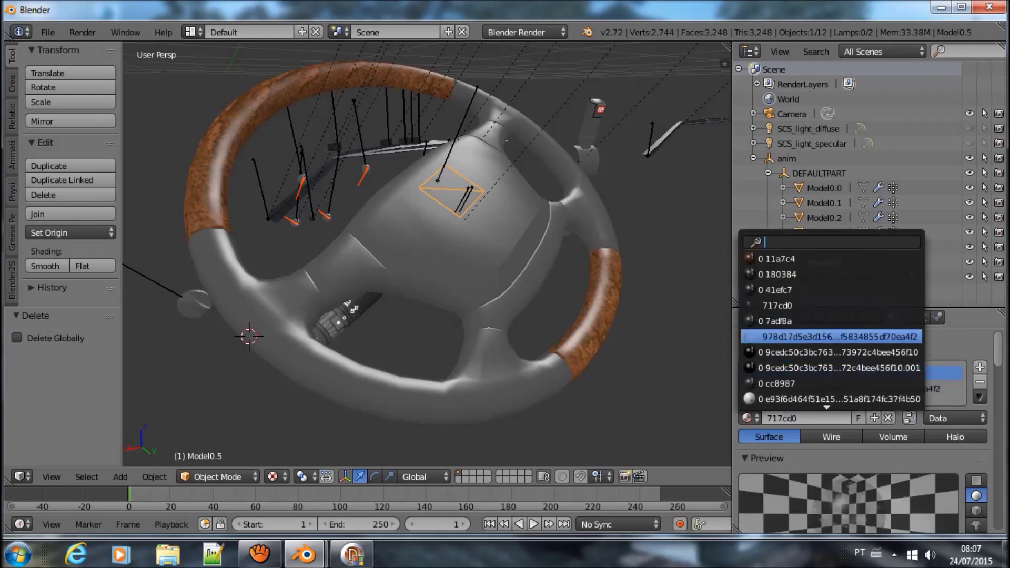
left_click(858, 337)
Switch Model0.5's texture from decals to dashboard.
left_click(914, 319)
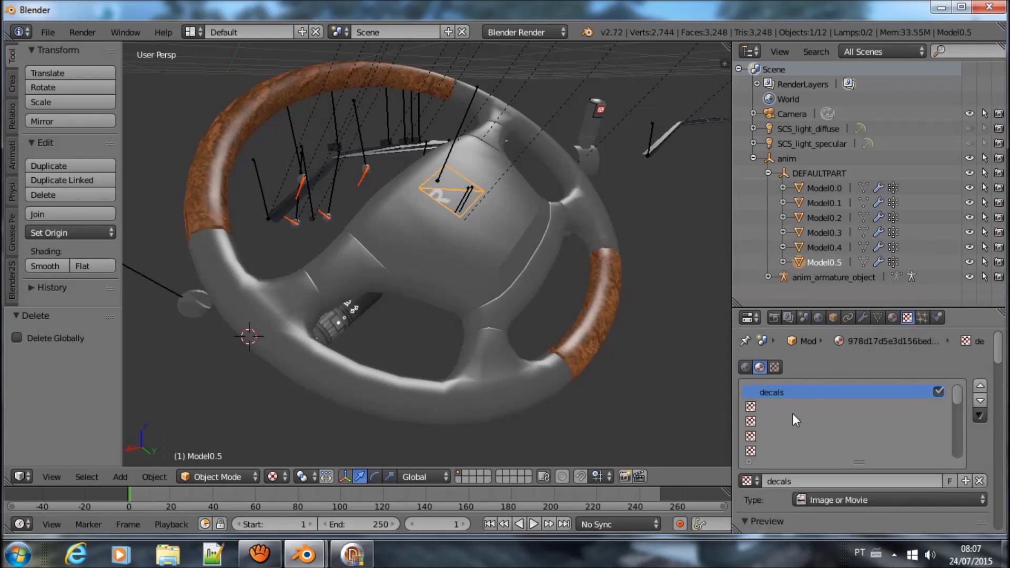
left_click(758, 481)
left_click(789, 353)
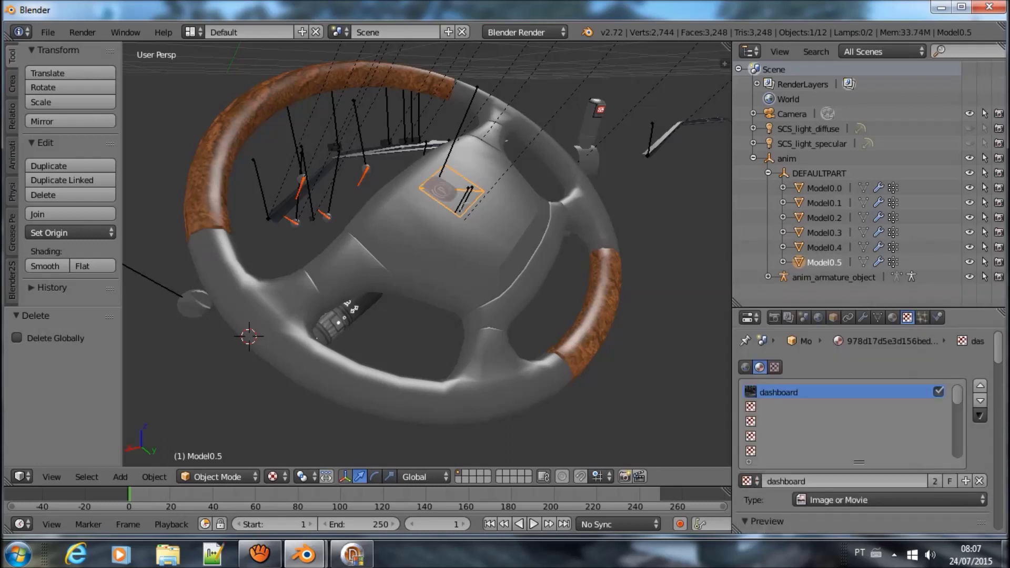
scroll(841, 426, "down", 6)
scroll(491, 285, "up", 5)
In Right Ortho view, move the Model0.5 patch onto the hub, then select all its vertices in Edit Mode.
mouse_move(492, 285)
middle_mouse_down()
mouse_move(498, 264)
mouse_move(460, 292)
mouse_move(501, 271)
middle_mouse_up()
scroll(501, 270, "down", 4)
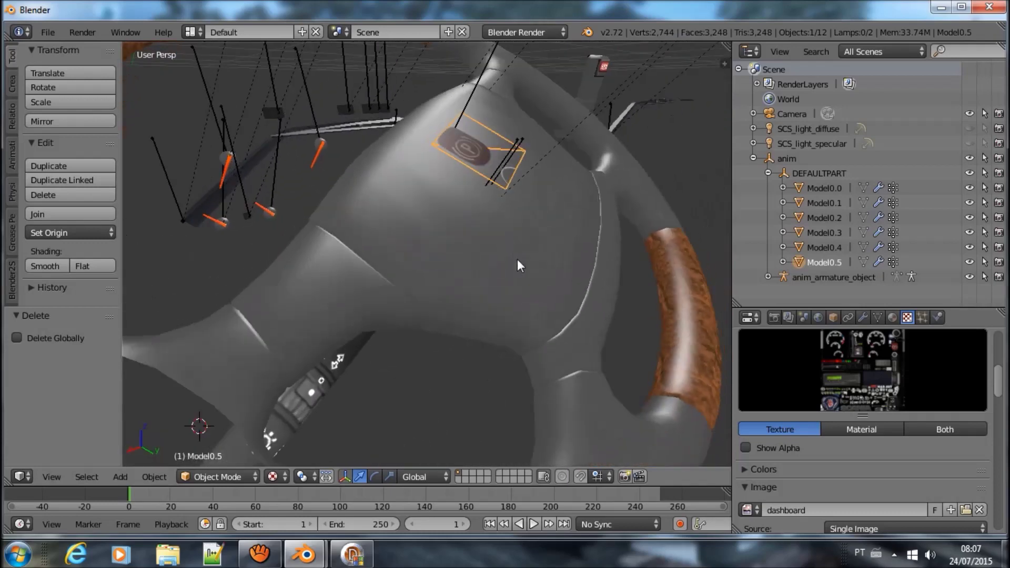
key("KP_3")
scroll(517, 258, "up", 1)
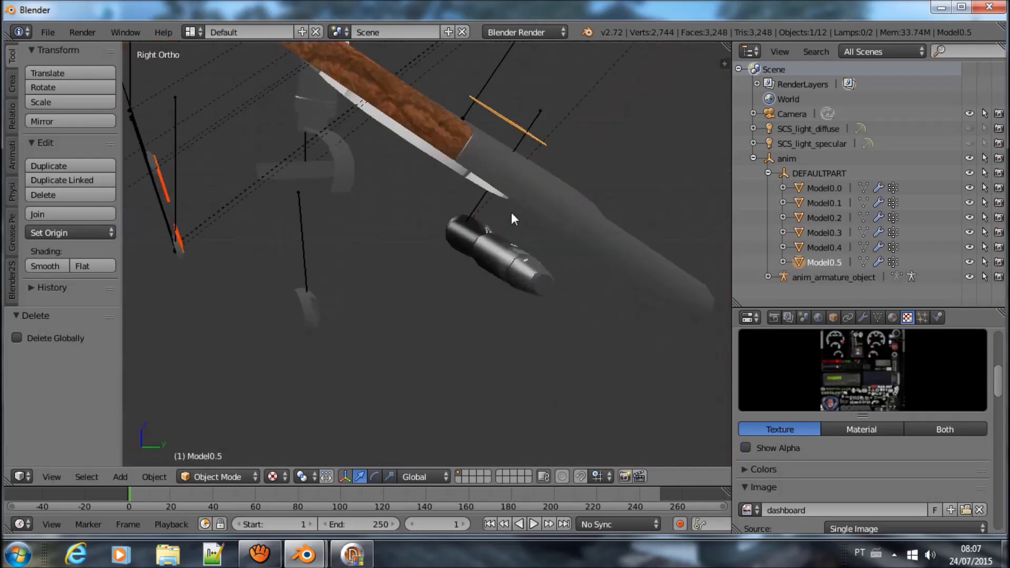
key("g")
left_click(514, 216)
mouse_move(514, 216)
middle_mouse_down()
mouse_move(428, 282)
mouse_move(439, 235)
mouse_move(355, 277)
middle_mouse_up()
key("g")
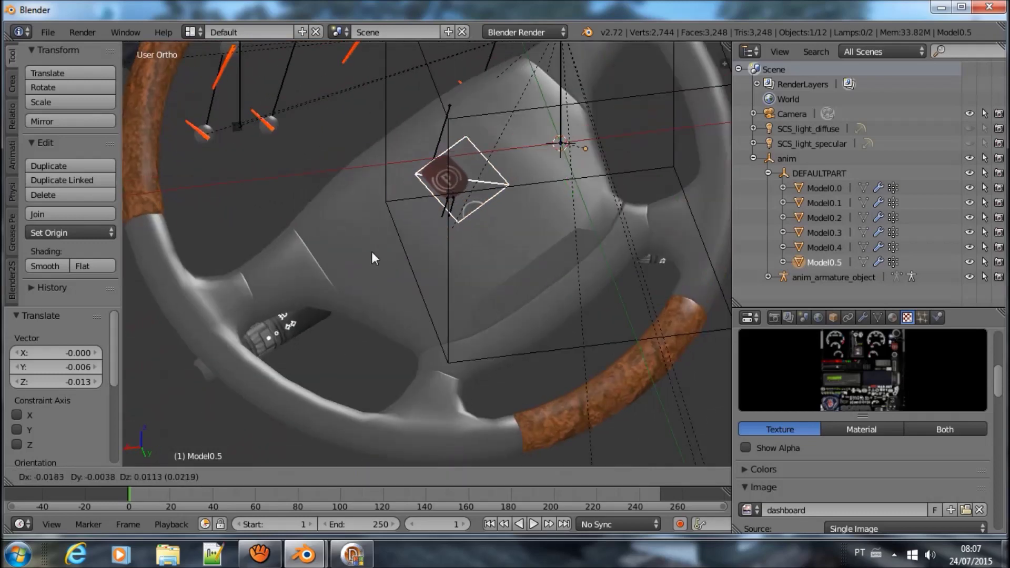
left_click(369, 250)
key("Tab")
key("a")
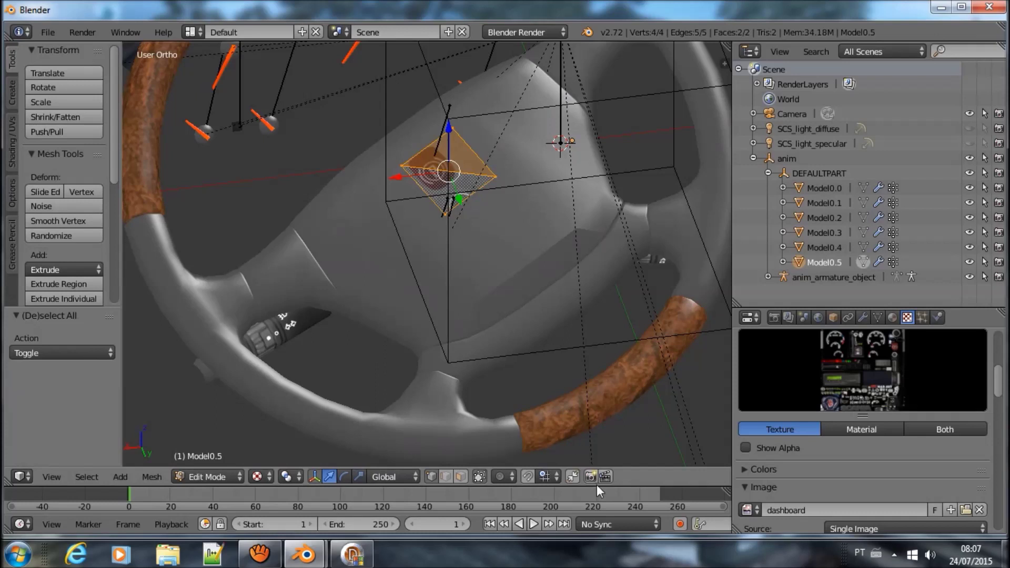
Turn the enlarged bottom area into a UV/Image Editor showing the dashboard image.
left_click_drag(601, 487, 621, 353)
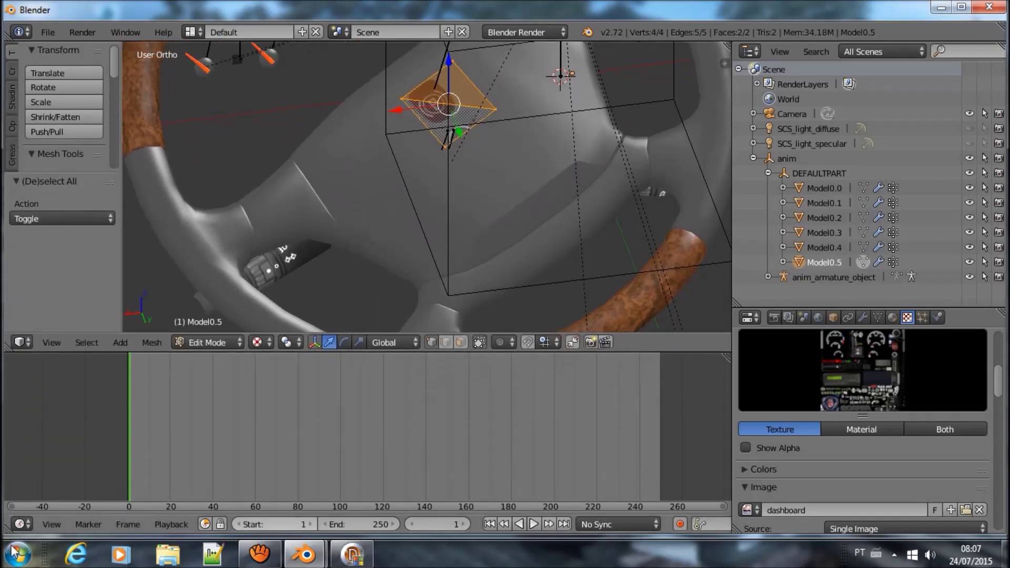
left_click(20, 524)
left_click(67, 412)
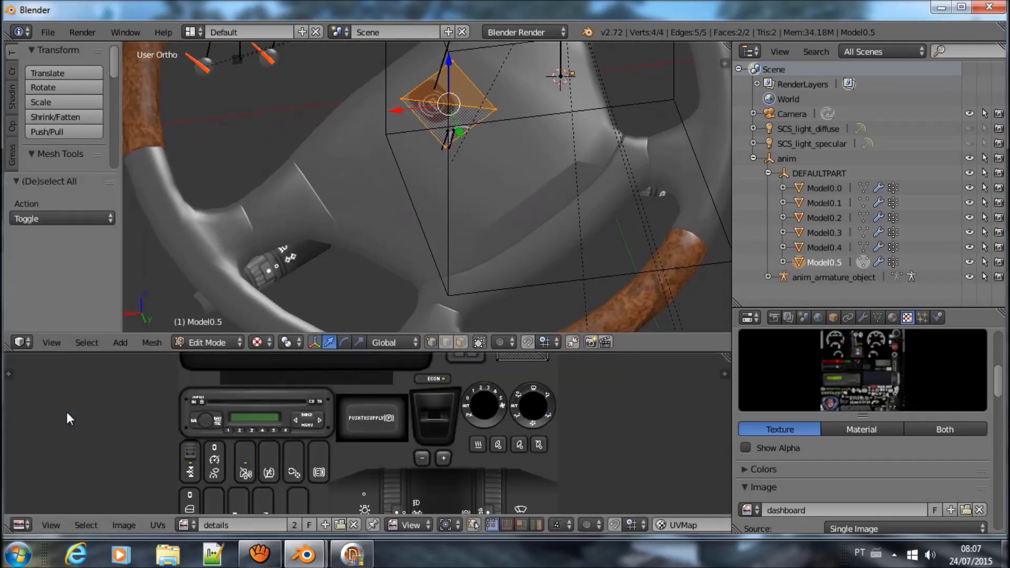
scroll(460, 445, "down", 5)
scroll(453, 449, "up", 1)
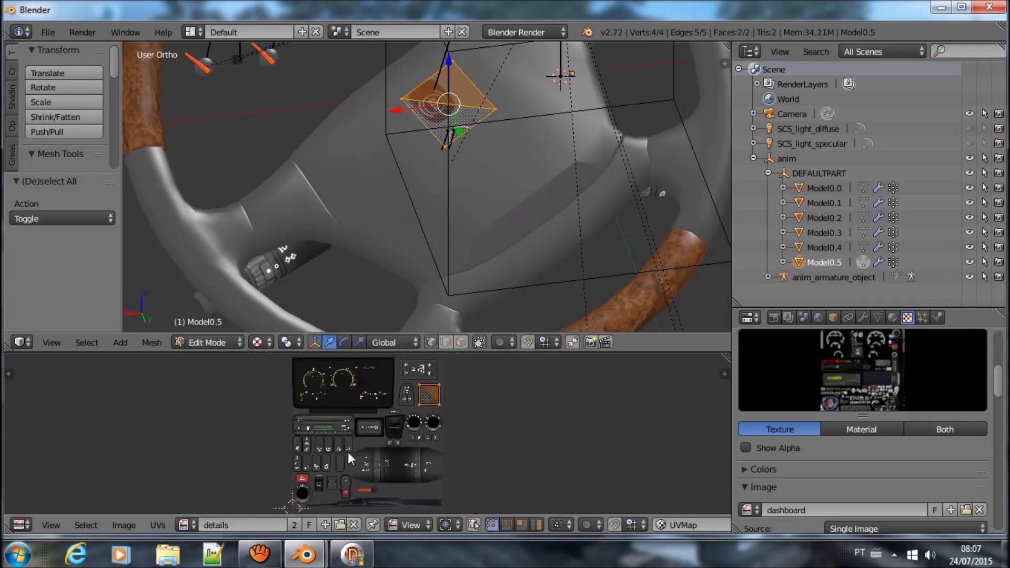
left_click(190, 525)
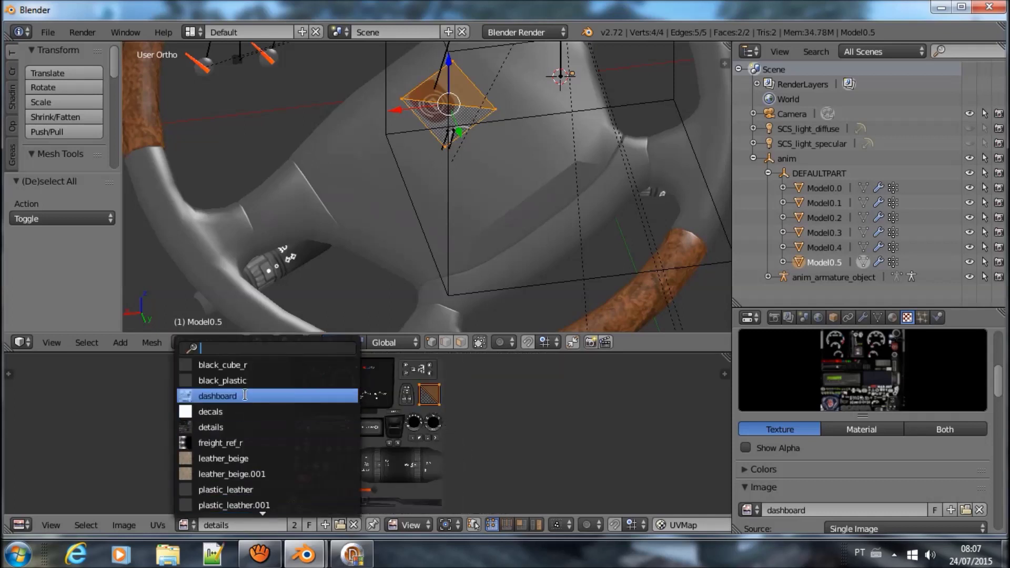
left_click(217, 396)
Scale the UV island 1.3 horizontally and 1.2 overall, placing it over the Scania griffin logo.
key("g")
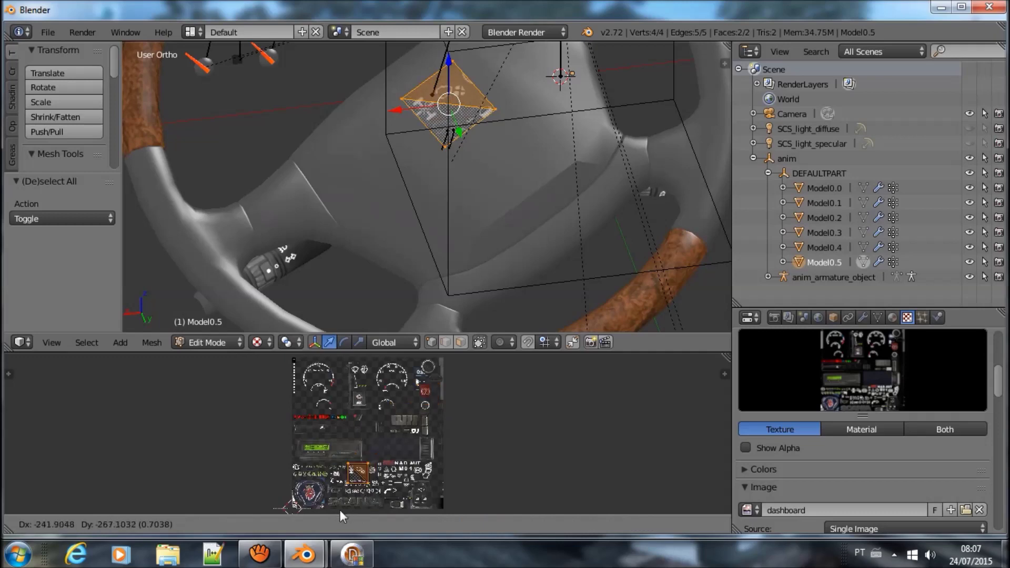
left_click(318, 357)
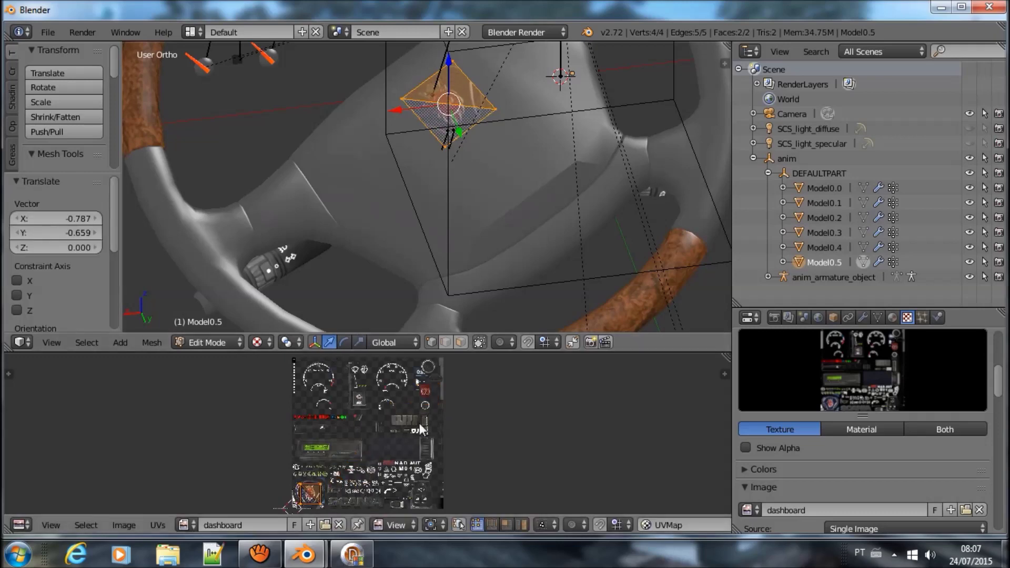
key("KP_Decimal")
scroll(437, 438, "up", 3)
key("s")
key("x")
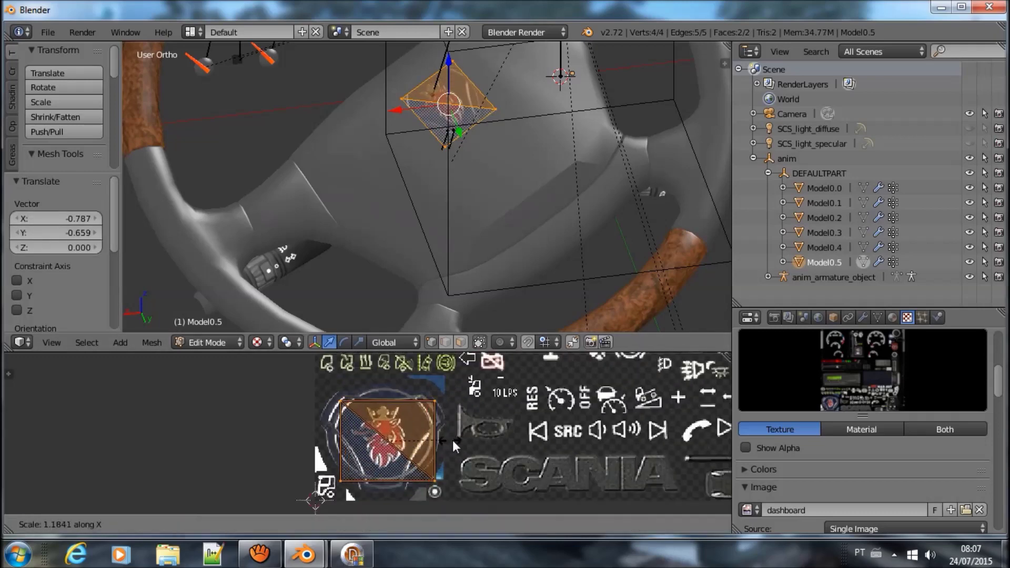
left_click(454, 438)
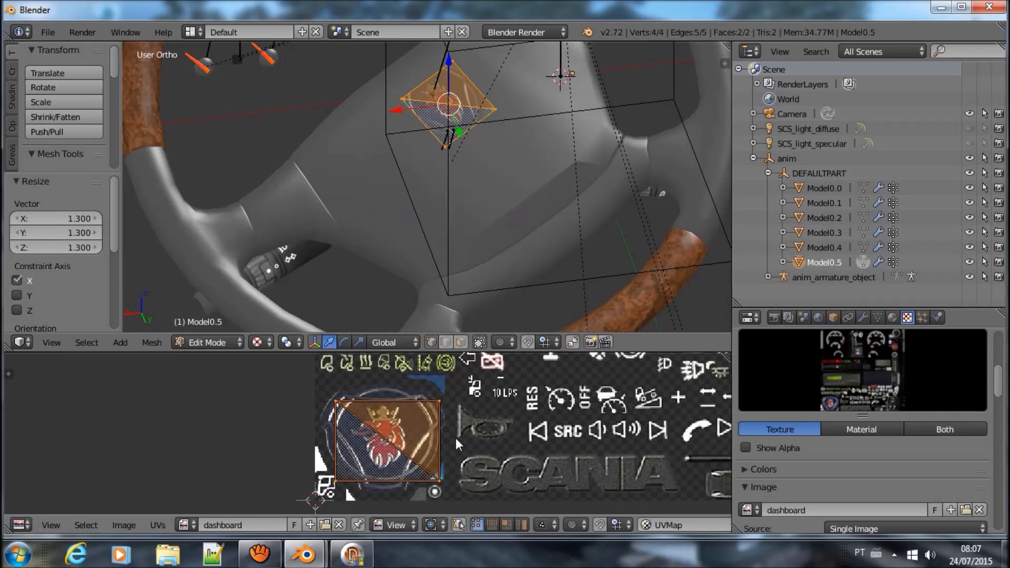
key("s")
left_click(464, 430)
key("g")
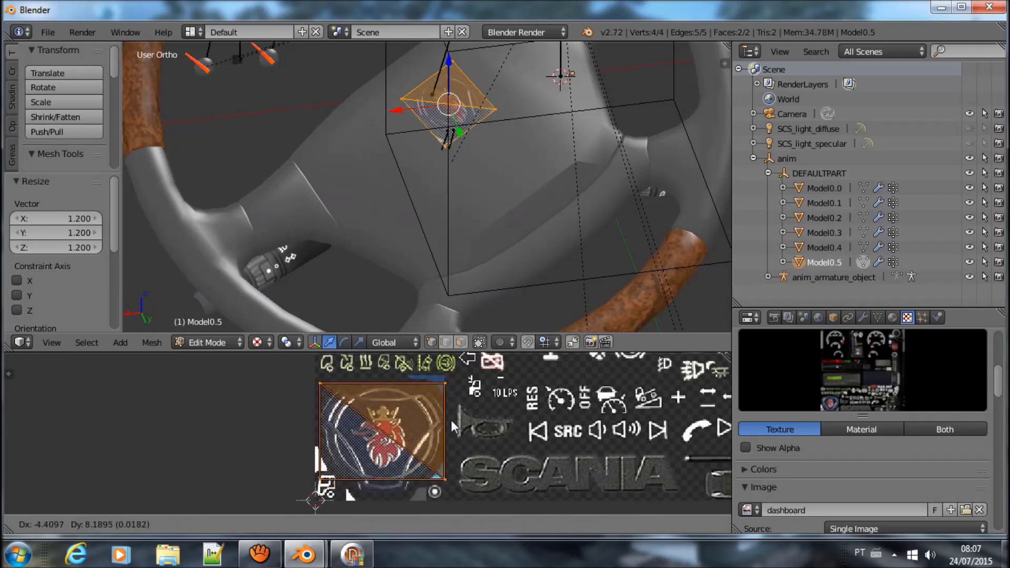
left_click(450, 419)
key("Tab")
scroll(535, 144, "up", 3)
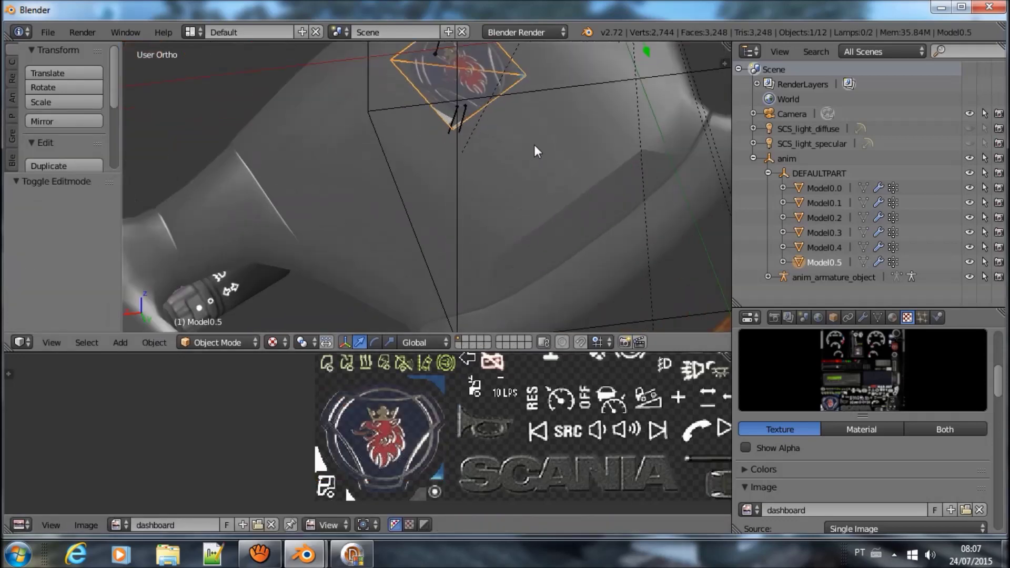
Select the wheel body Model0.1 and orbit around the griffin logo on the hub.
right_click(534, 144)
scroll(529, 153, "down", 5)
middle_click_drag(523, 162, 458, 207)
scroll(427, 246, "up", 4)
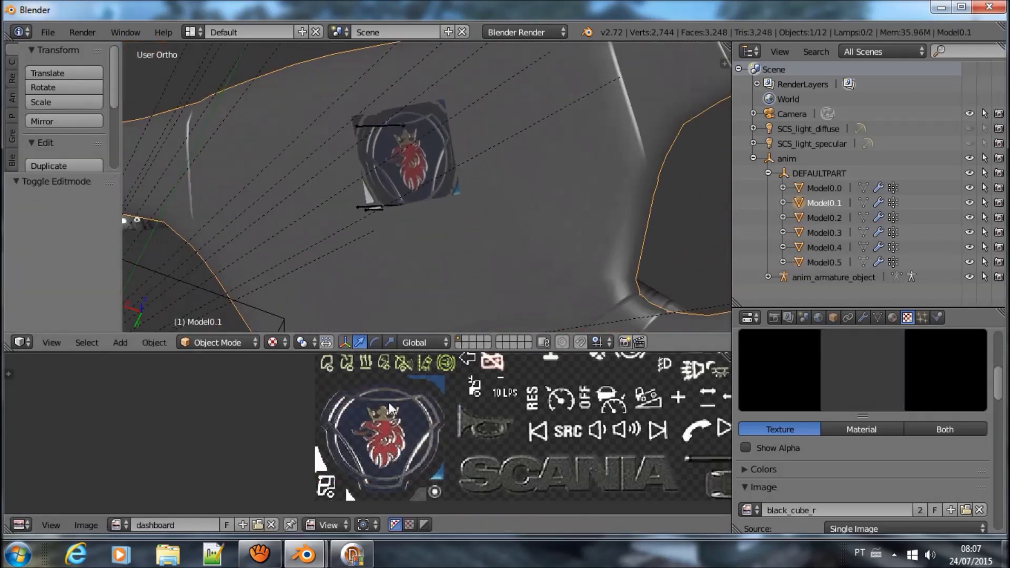
scroll(402, 475, "down", 3)
scroll(468, 431, "down", 2)
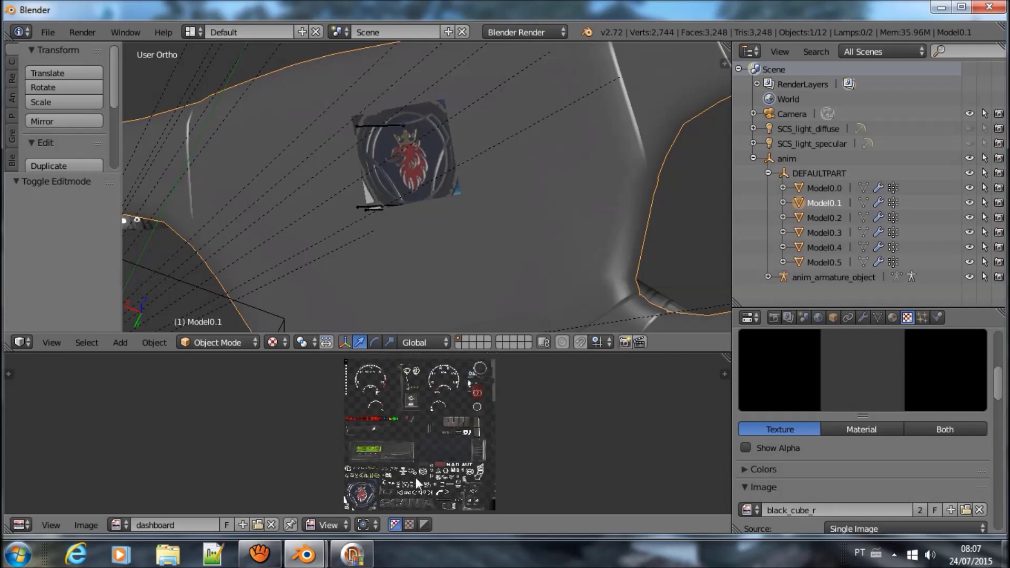
Back in the steering-wheel window, collapse the image editor and select Model0.0 in the Outliner.
left_click(358, 495)
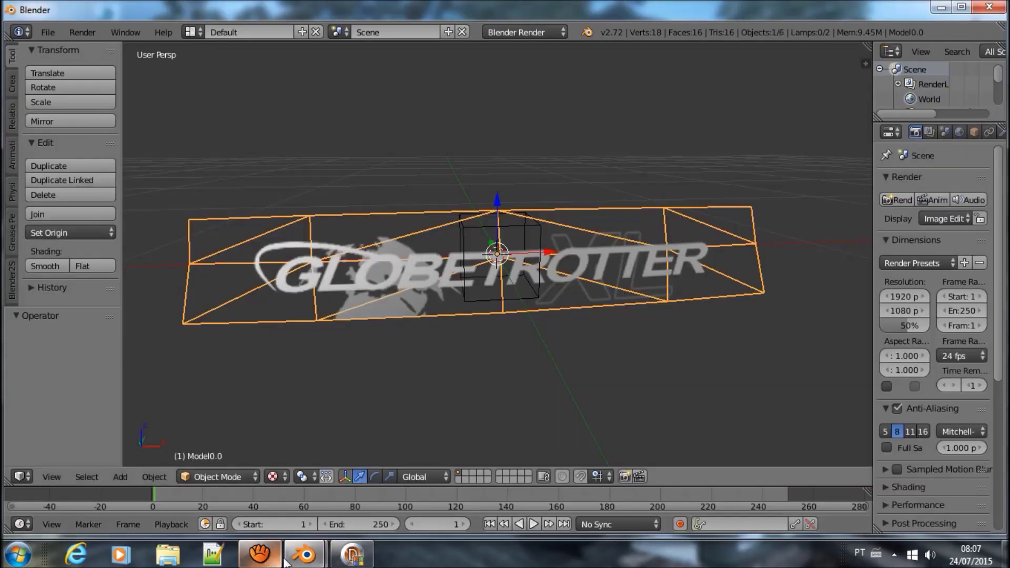
mouse_move(304, 554)
left_click(275, 497)
scroll(494, 179, "up", 4)
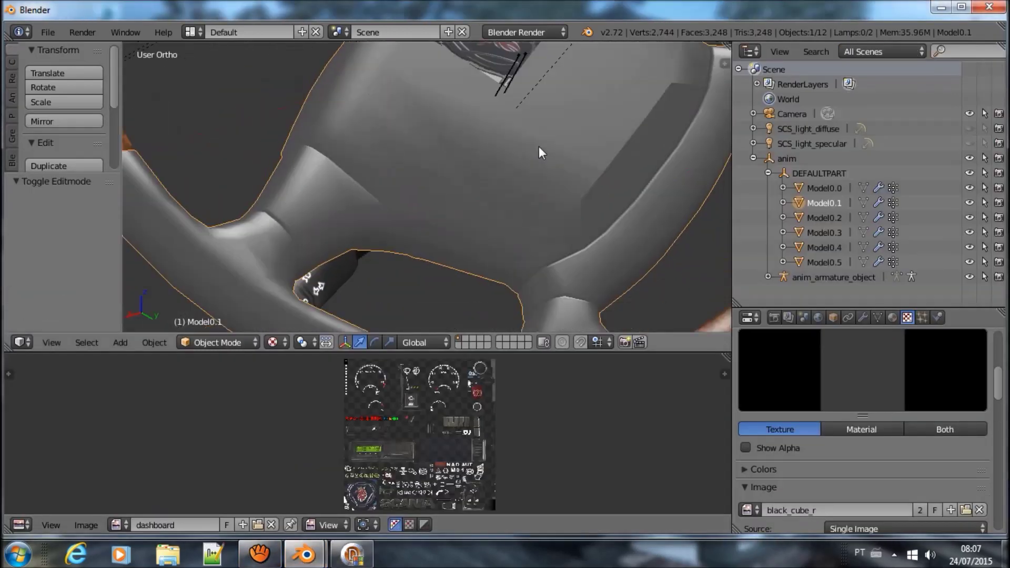
scroll(541, 151, "down", 4)
mouse_move(516, 121)
middle_mouse_down()
mouse_move(416, 249)
mouse_move(399, 219)
mouse_move(451, 219)
mouse_move(609, 322)
middle_mouse_up()
scroll(415, 225, "down", 3)
scroll(608, 323, "up", 1)
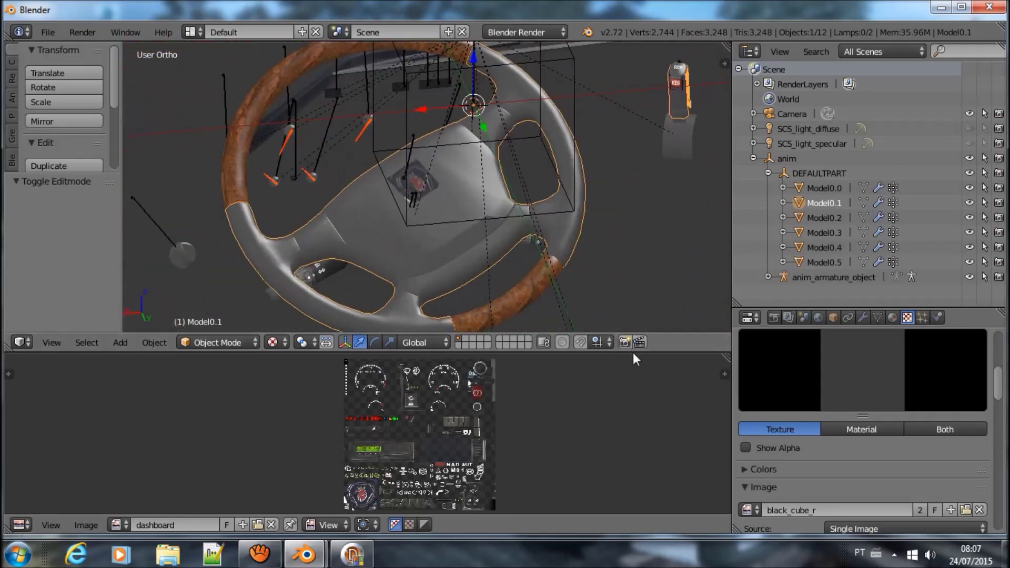
left_click_drag(636, 353, 637, 514)
left_click(823, 188)
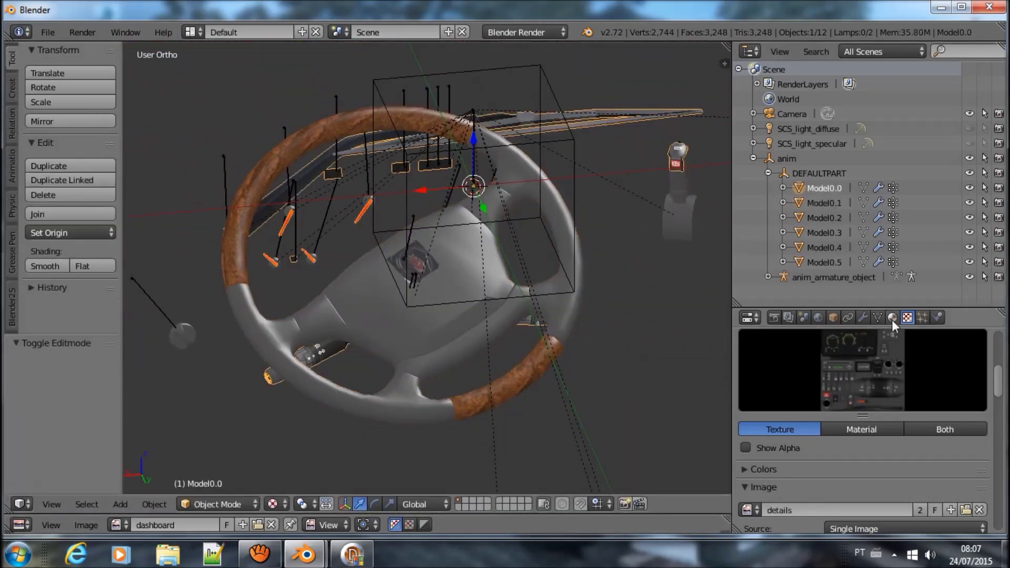
Review Model0.0's SCS material (LOOK1, eut2.dif.lum), then select the anim root object.
left_click(892, 317)
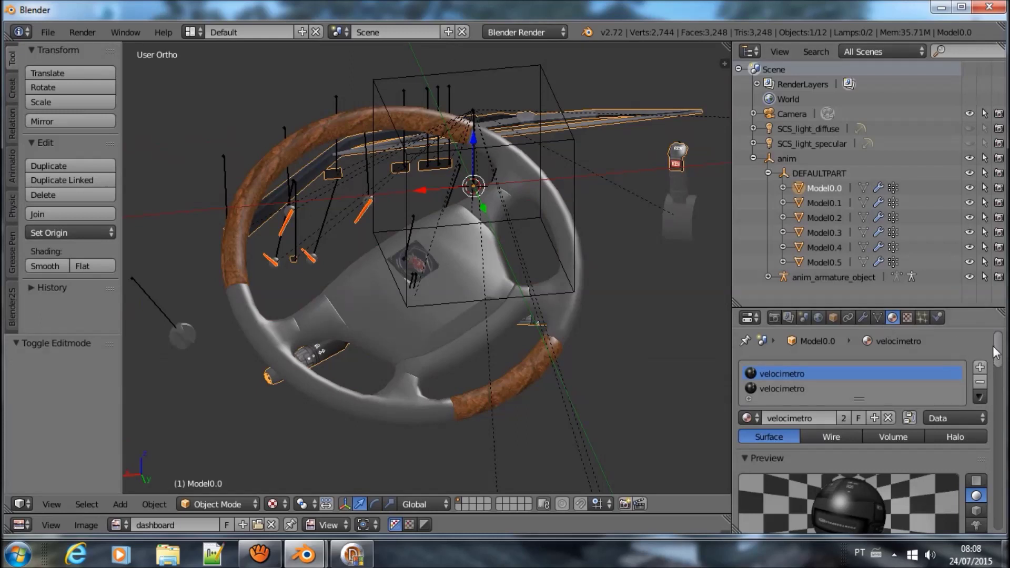
scroll(791, 403, "down", 8)
scroll(792, 402, "down", 8)
scroll(792, 403, "down", 2)
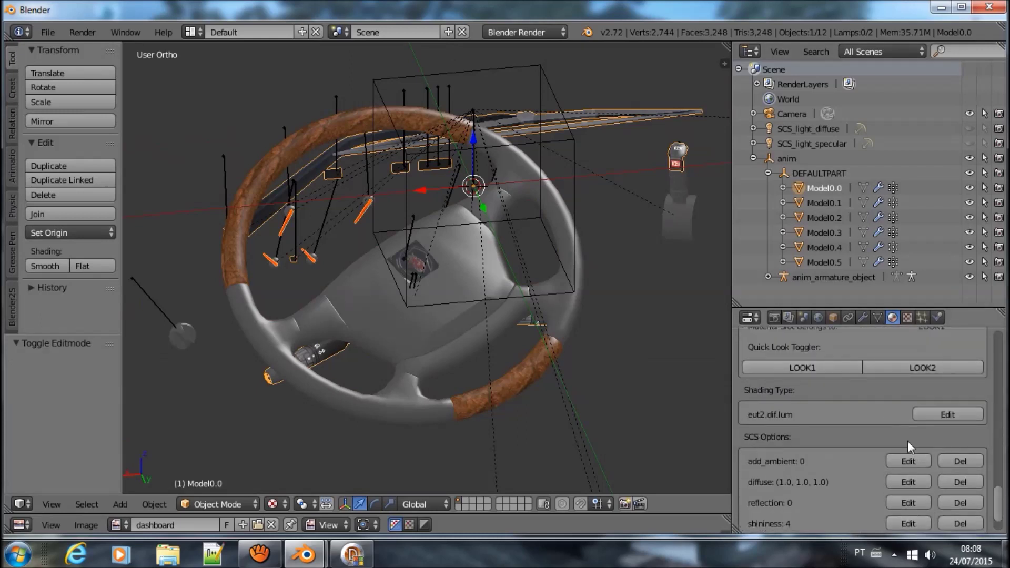
scroll(884, 447, "up", 2)
scroll(876, 449, "up", 2)
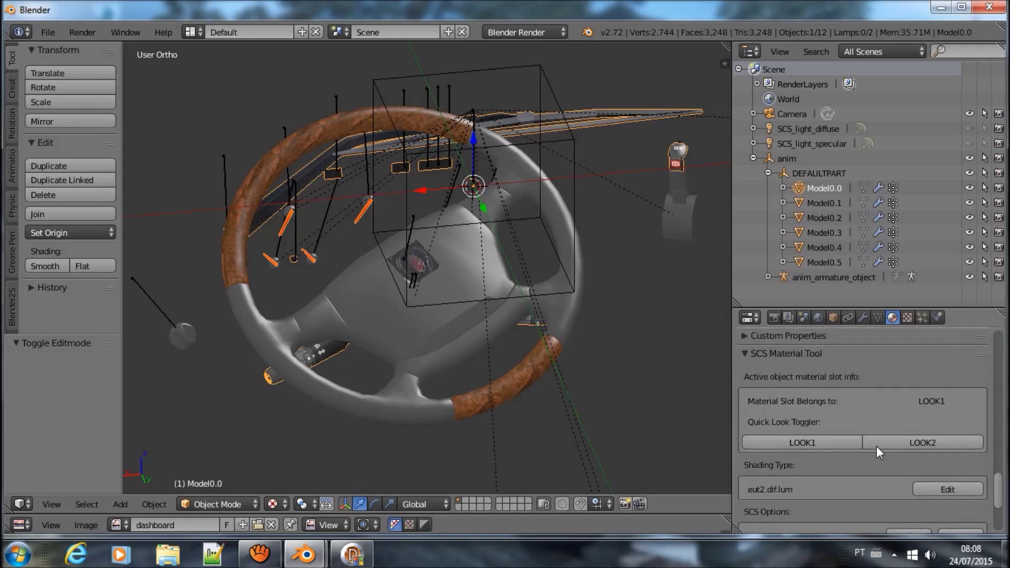
scroll(908, 443, "up", 4)
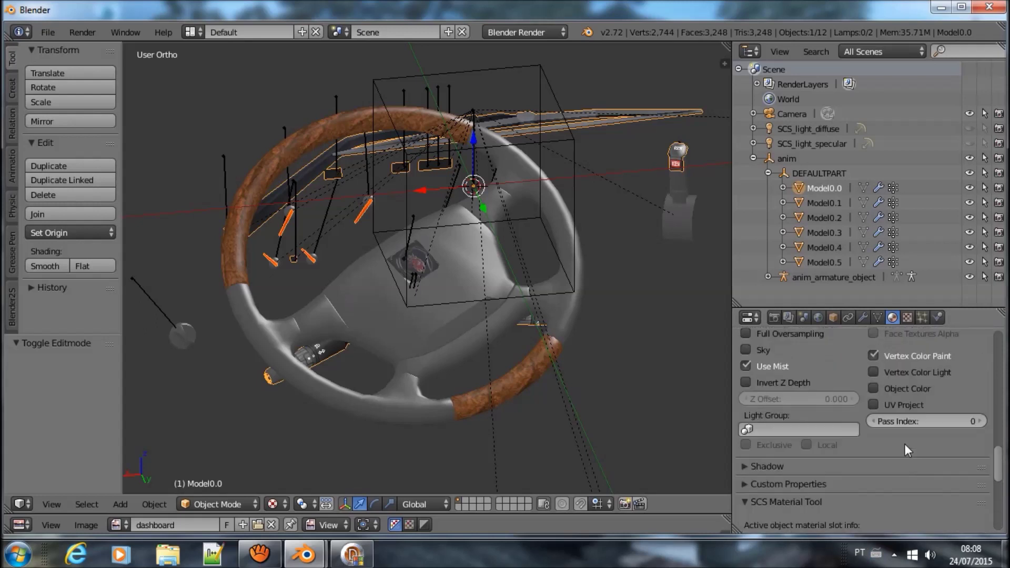
scroll(799, 452, "down", 1)
left_click(772, 157)
scroll(896, 449, "down", 3)
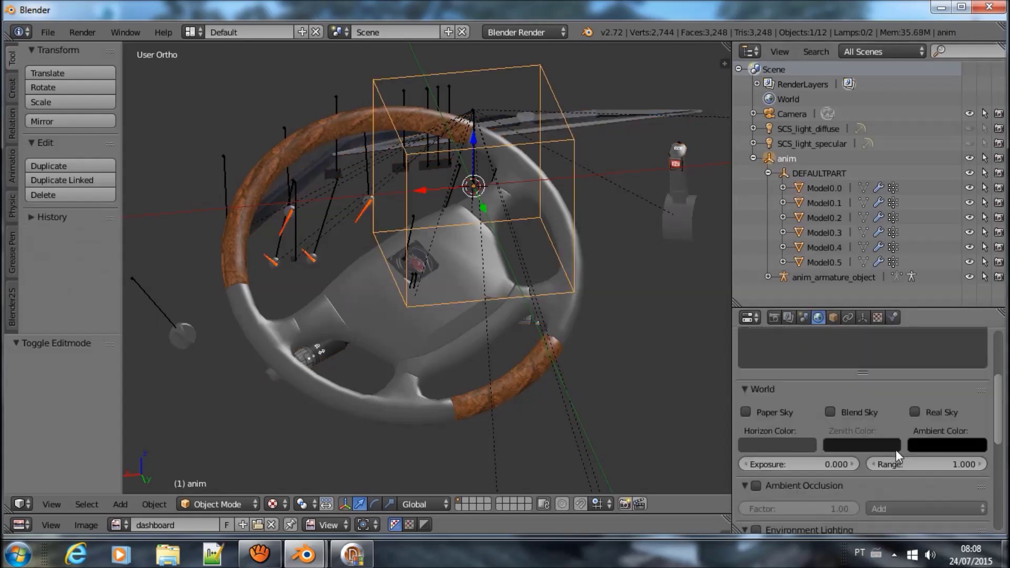
Check the anim root's SCS variants STANDARD and EXCLUSIVE in the Object tab, then minimise Blender.
scroll(895, 450, "down", 4)
scroll(895, 450, "down", 4)
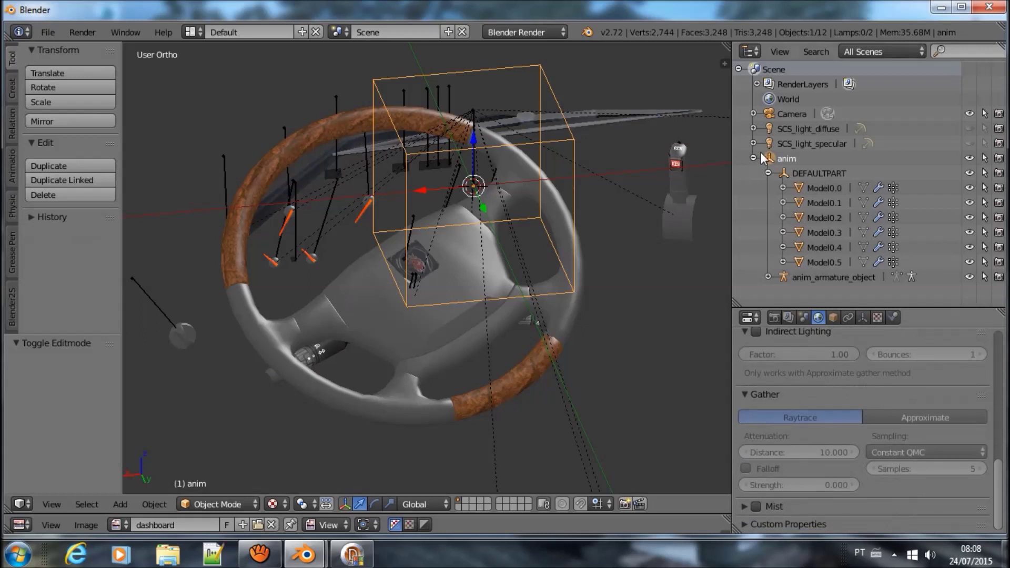
left_click(788, 177)
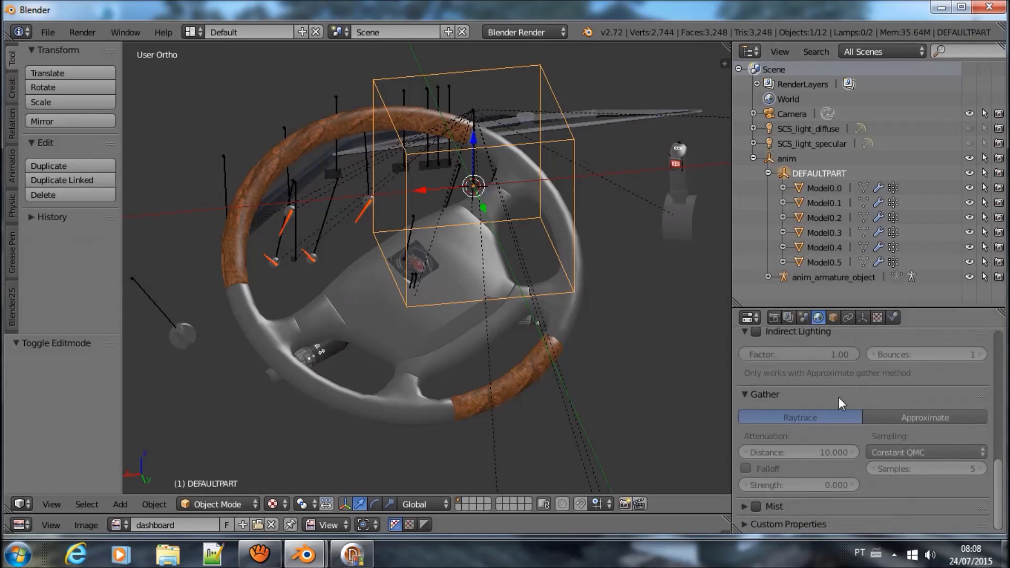
left_click(837, 318)
left_click(786, 158)
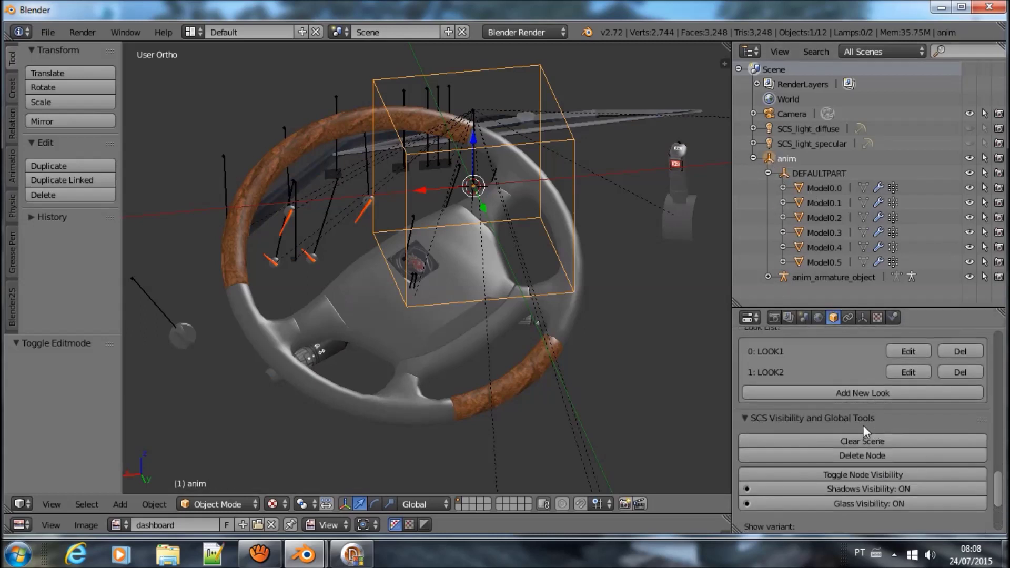
scroll(863, 431, "up", 5)
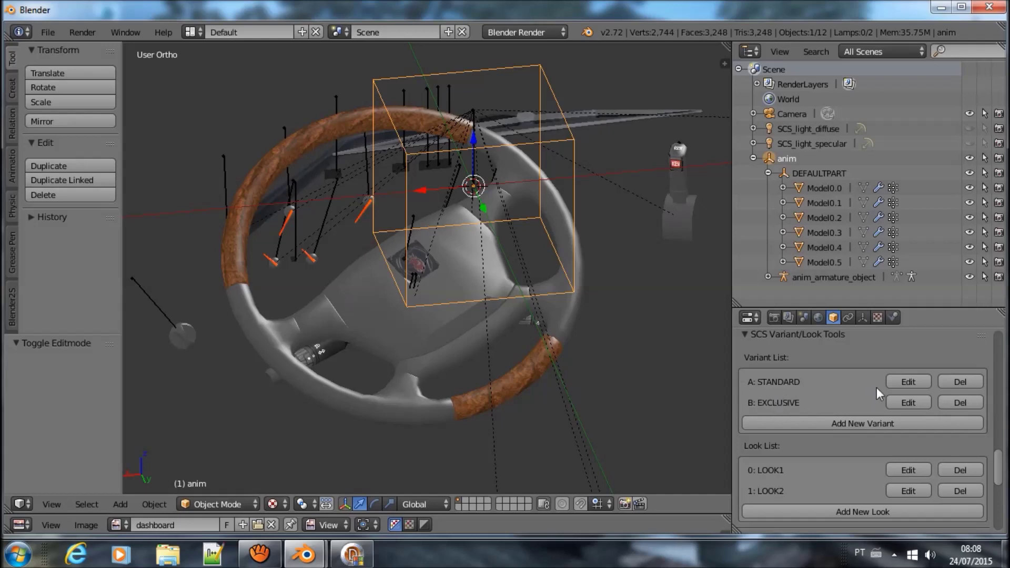
left_click(1006, 554)
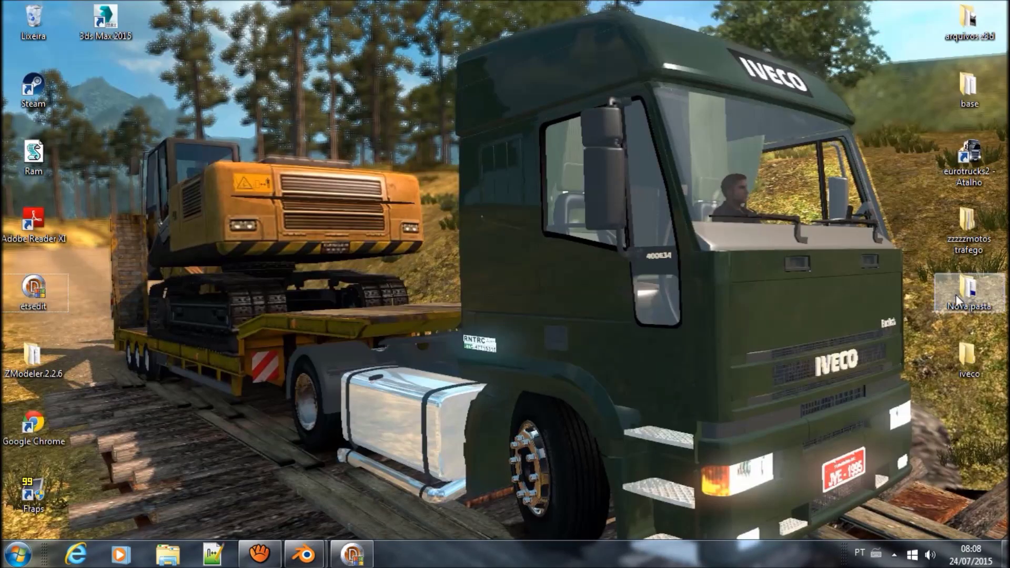
Open 1213scania\def\vehicle\truck\scania.r\interior\scania.sii in Notepad++ and mark 'normal' on line 13.
double_click(969, 291)
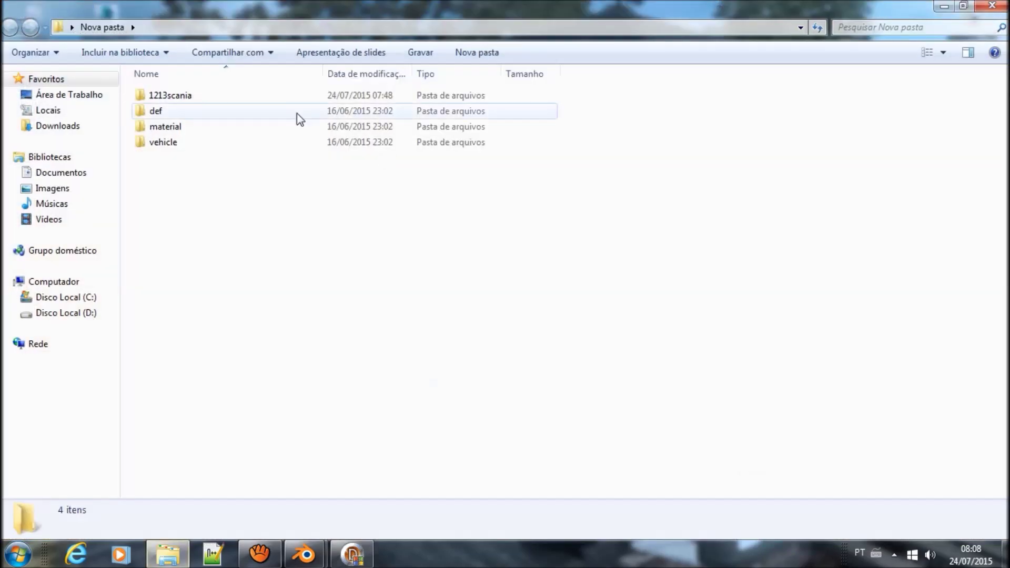
double_click(205, 96)
double_click(205, 96)
double_click(204, 99)
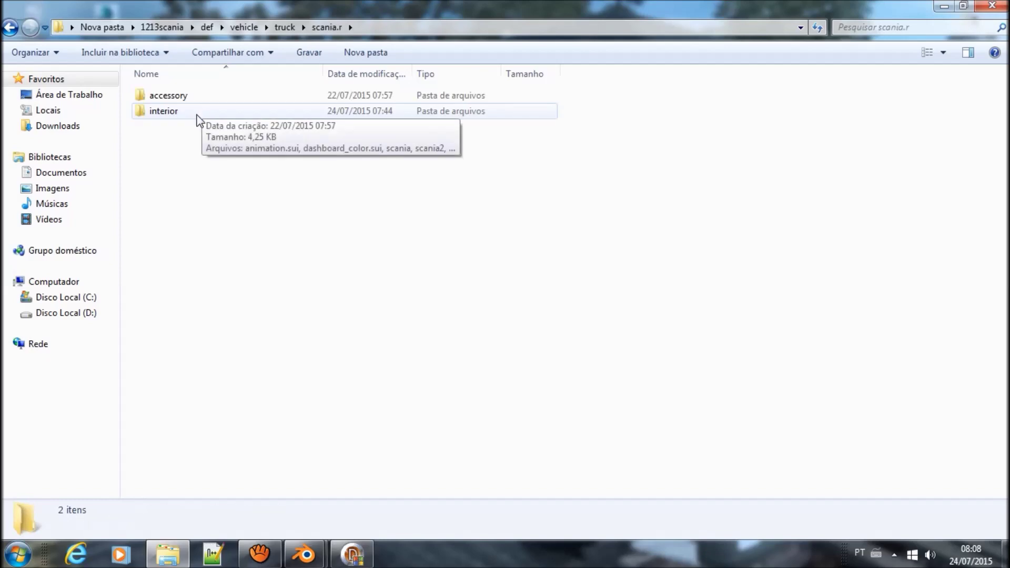
double_click(190, 109)
left_click(185, 126)
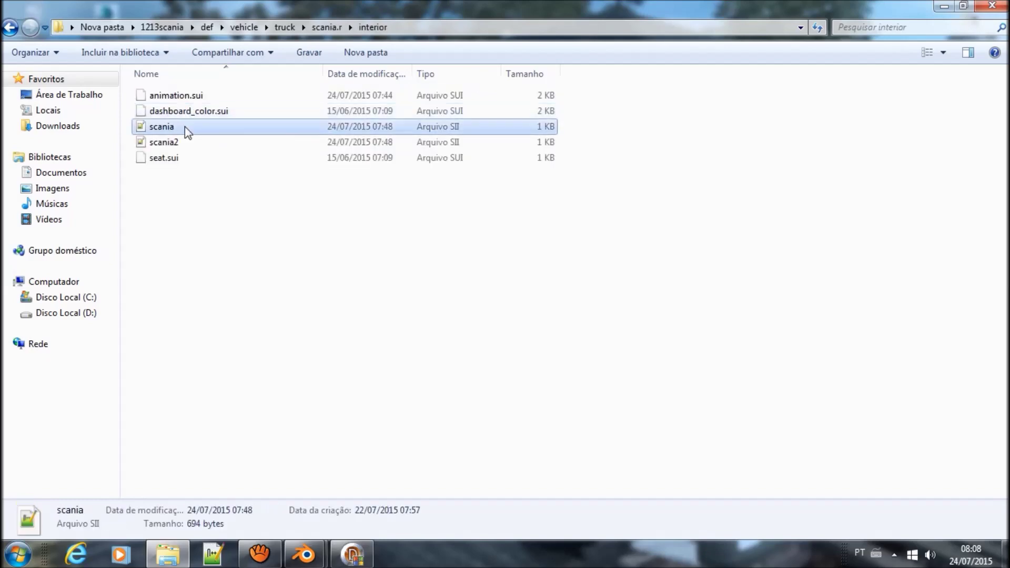
scroll(592, 274, "down", 1)
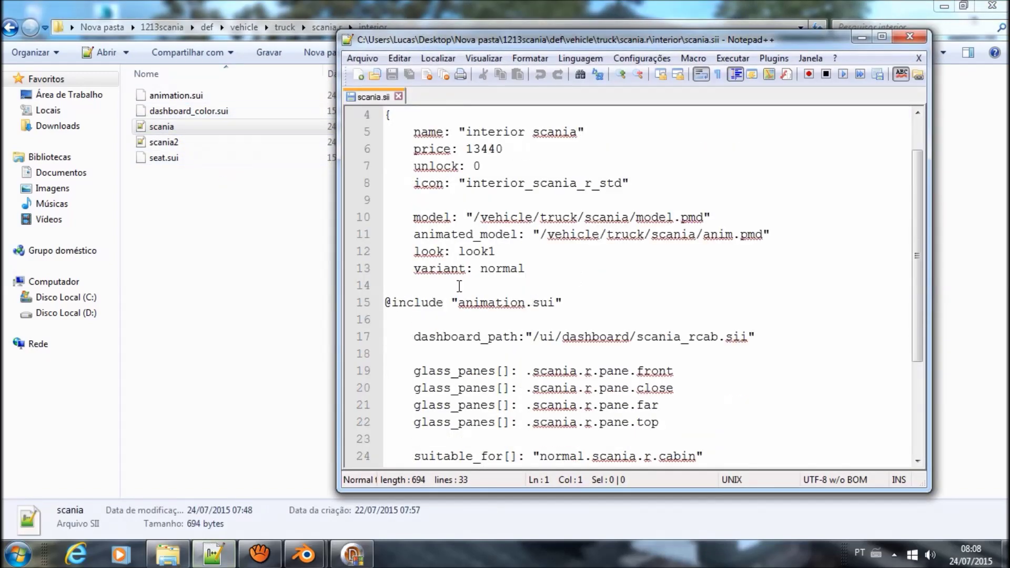
left_click_drag(526, 268, 481, 269)
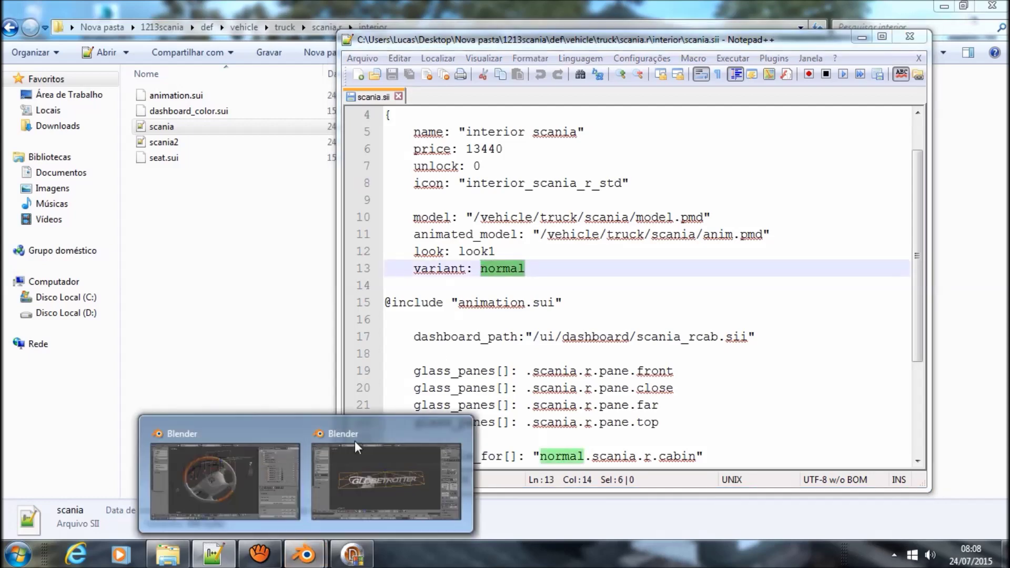
left_click(279, 466)
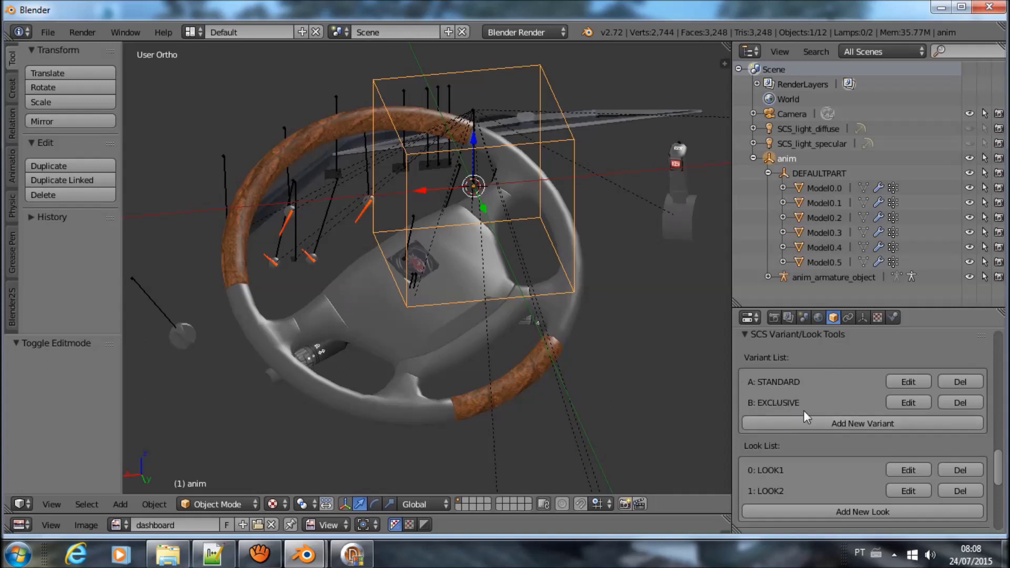
Confirm the first SCS variant keeps the name STANDARD.
left_click(908, 382)
left_click(916, 400)
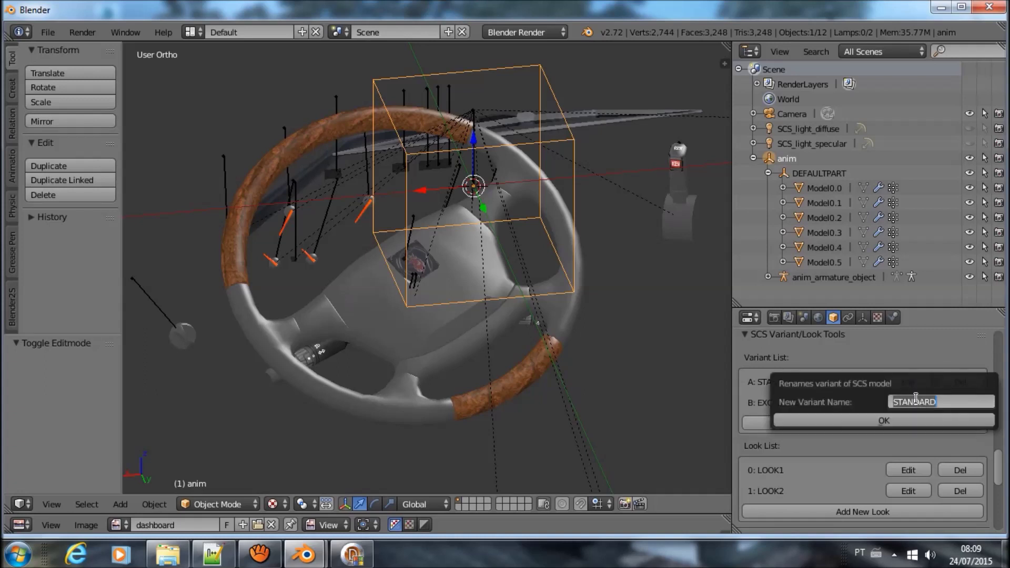
left_click(854, 416)
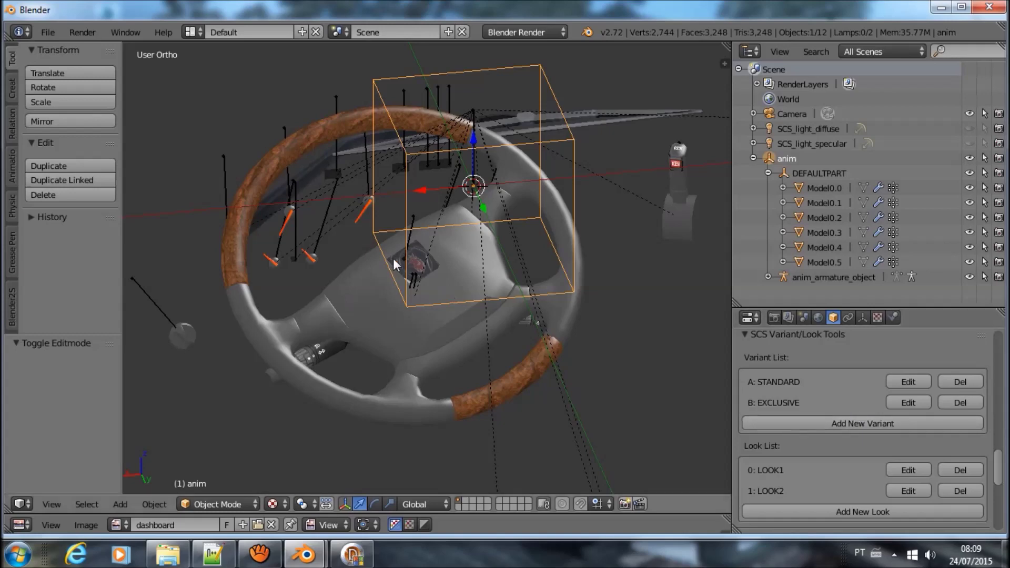
left_click(48, 32)
mouse_move(70, 300)
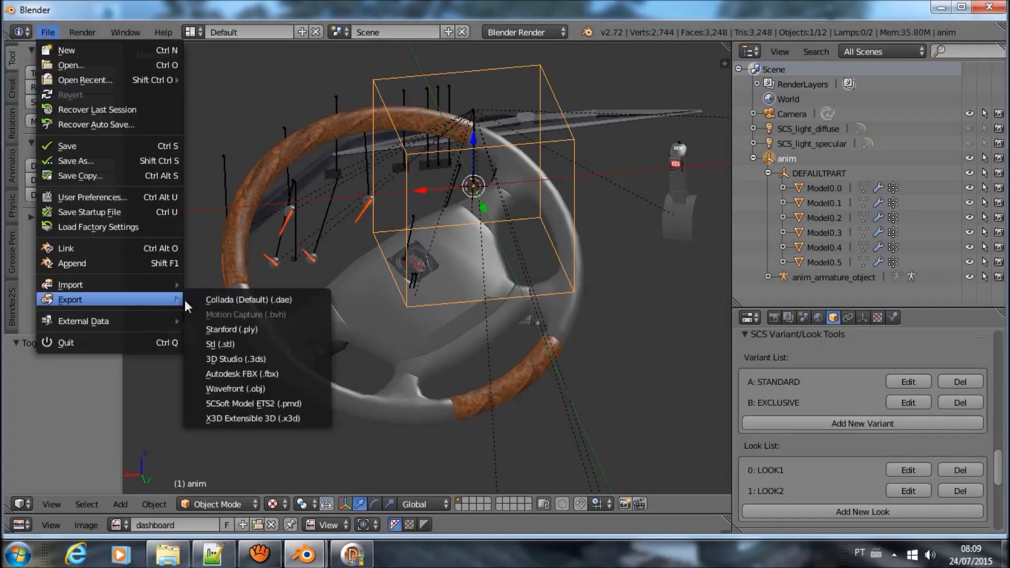
Cancel the SCS export for now and select the steering wheel part Model0.1.
left_click(292, 402)
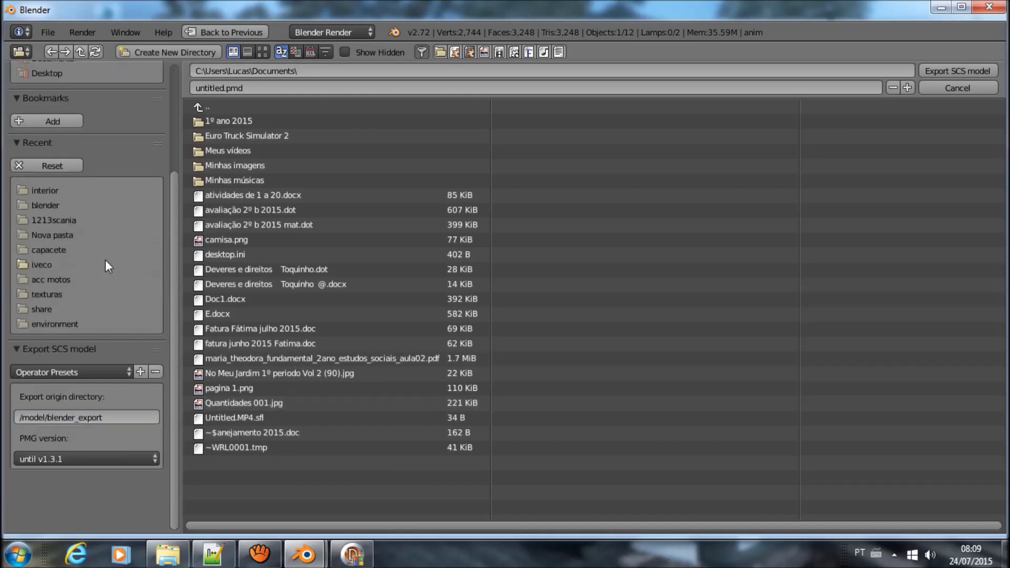
key("Escape")
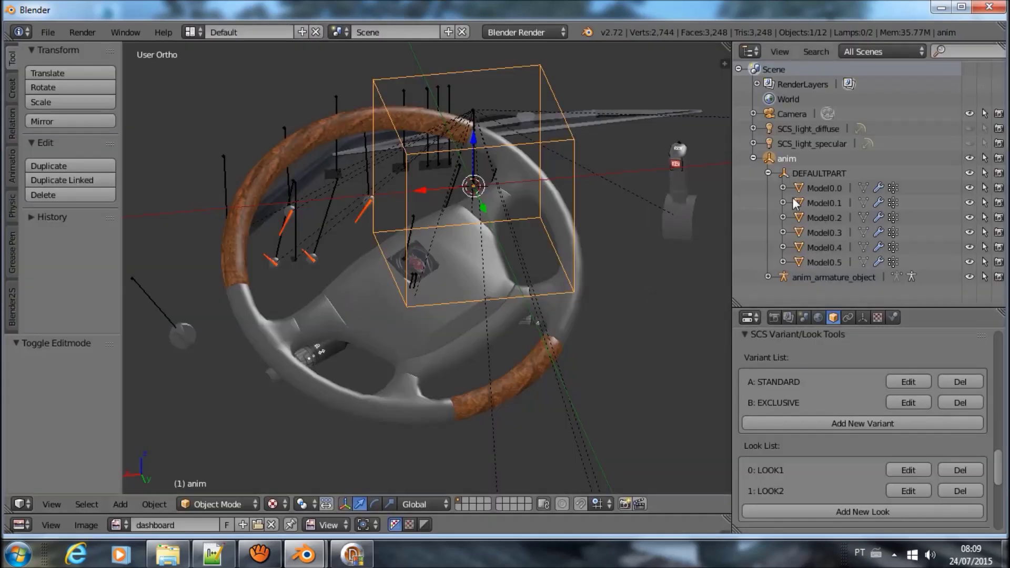
left_click(804, 190)
left_click(800, 203)
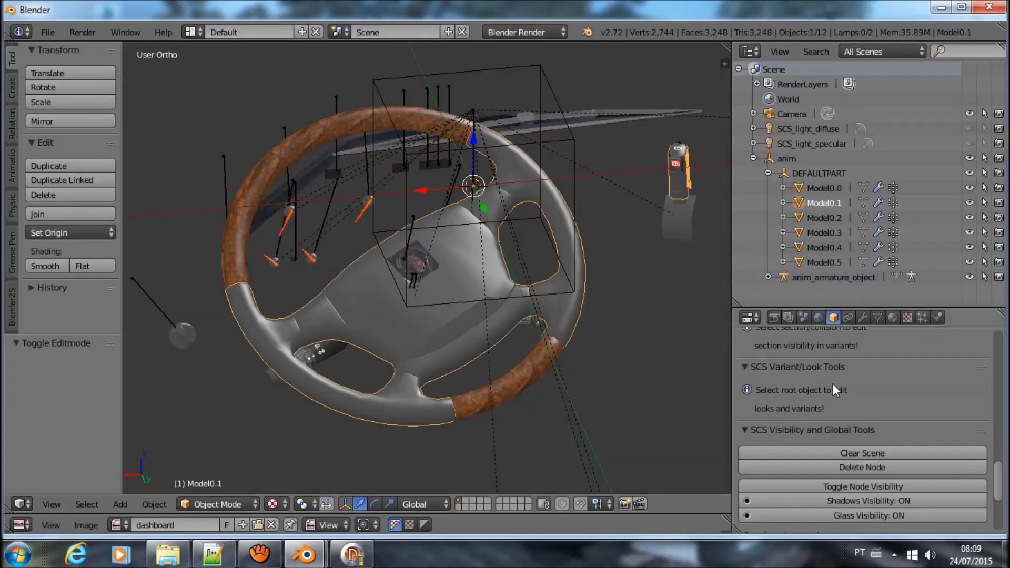
left_click(893, 319)
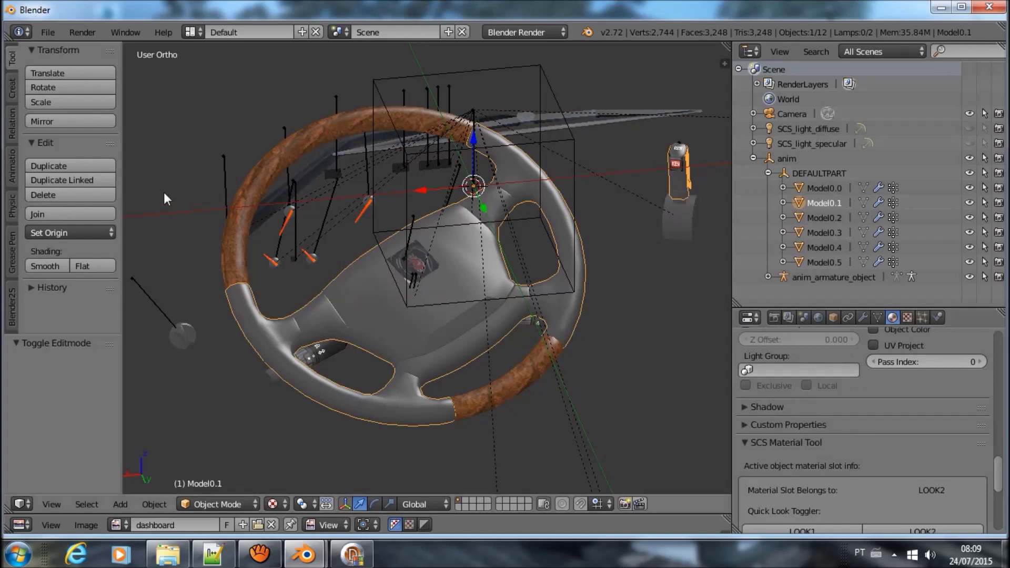
Save the scene over animes scania.blend with Ctrl+S.
key("ctrl+s")
left_click(226, 166)
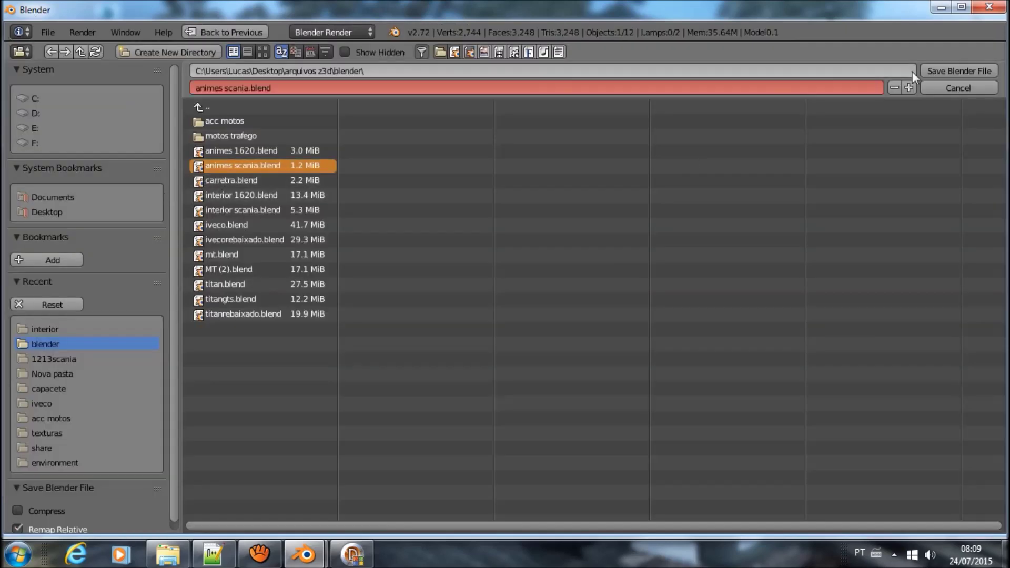
left_click(928, 72)
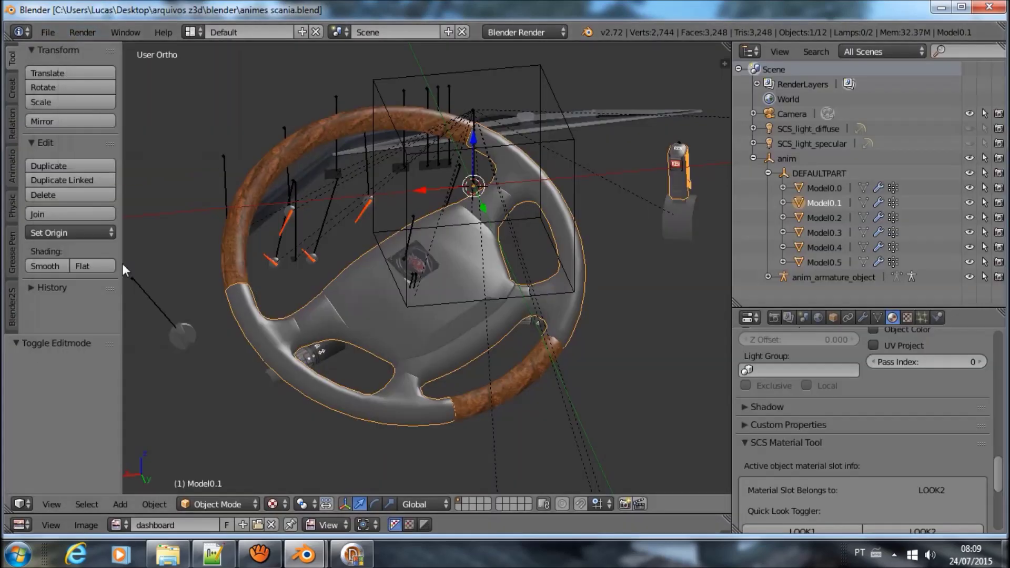
left_click(46, 32)
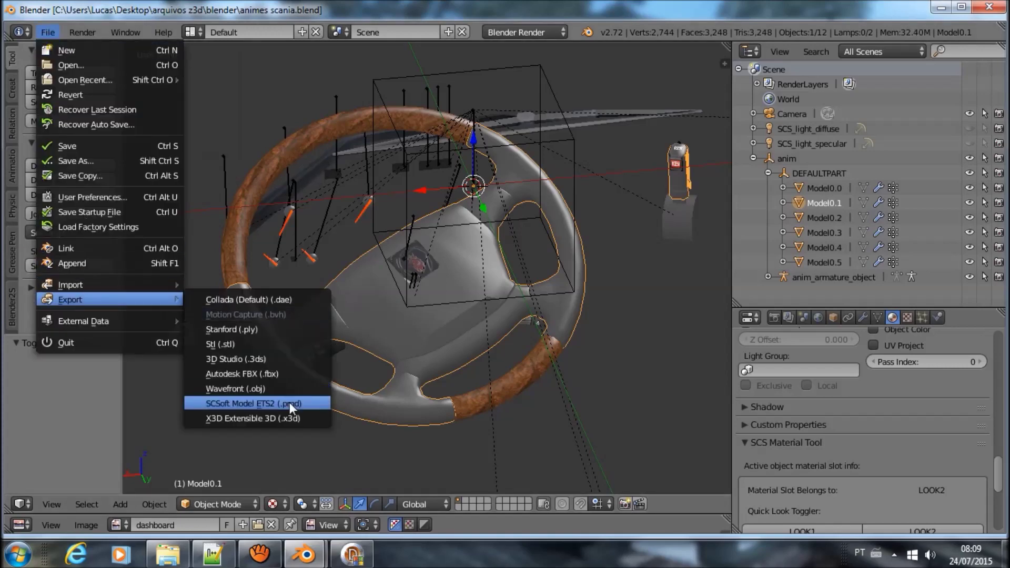
Point the SCS model export at the Desktop's Nova pasta > 1213scania folder.
mouse_move(71, 299)
left_click(289, 406)
left_click(45, 212)
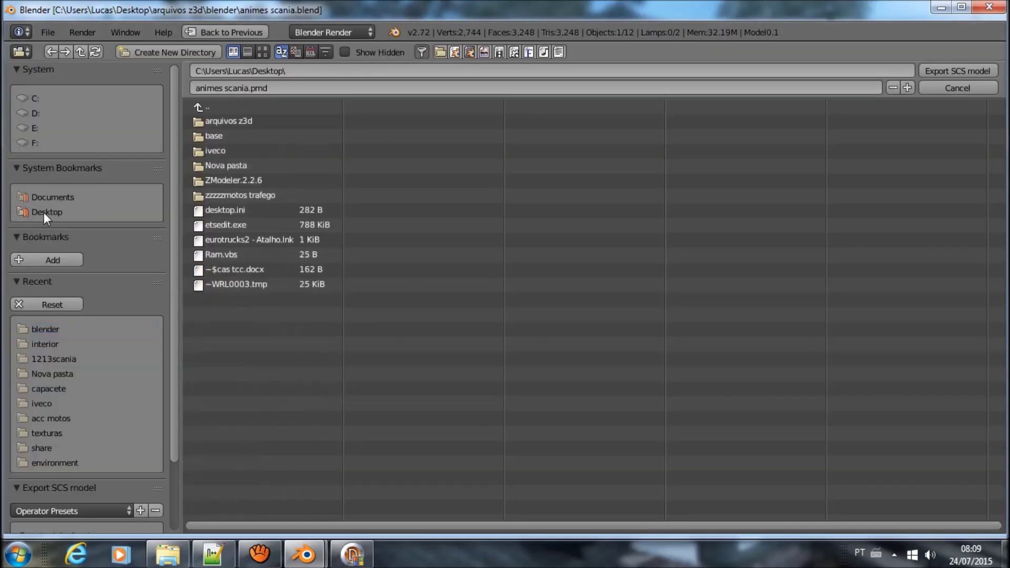
left_click(243, 164)
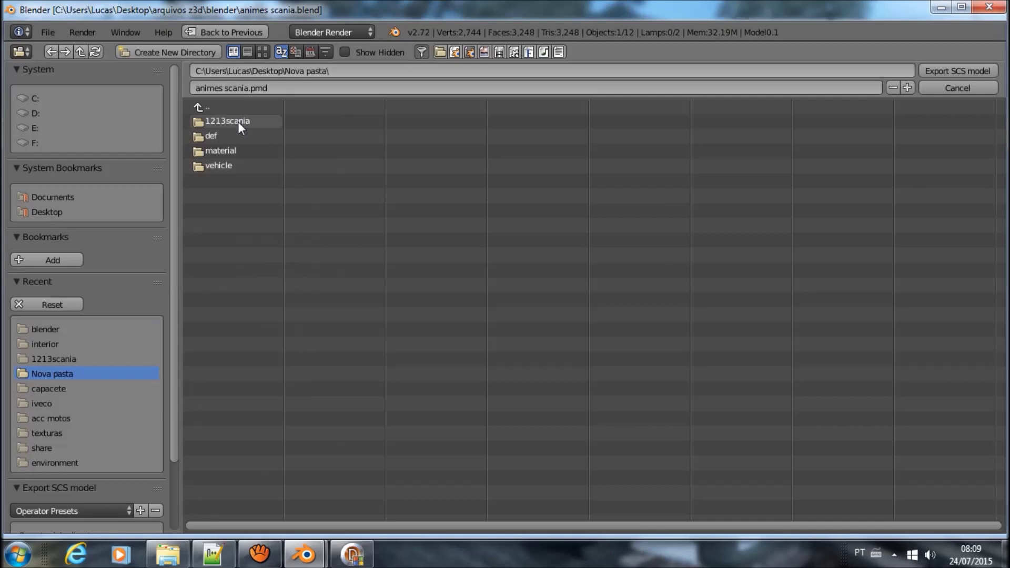
left_click(238, 121)
scroll(55, 449, "down", 3)
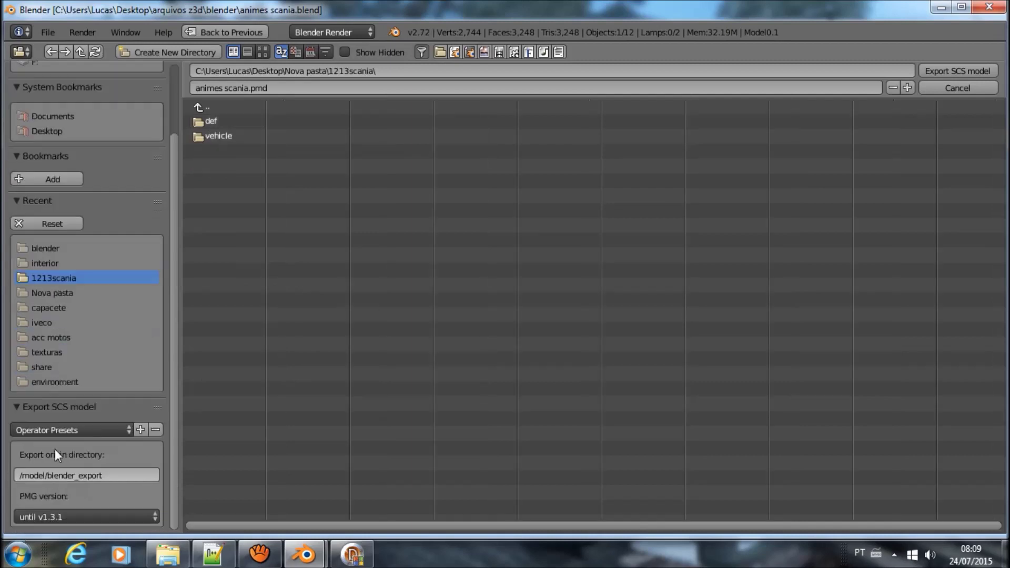
Set PMG version v1.4.x and export origin vehicle/truck/scania, then run the export.
left_click(74, 523)
left_click(44, 484)
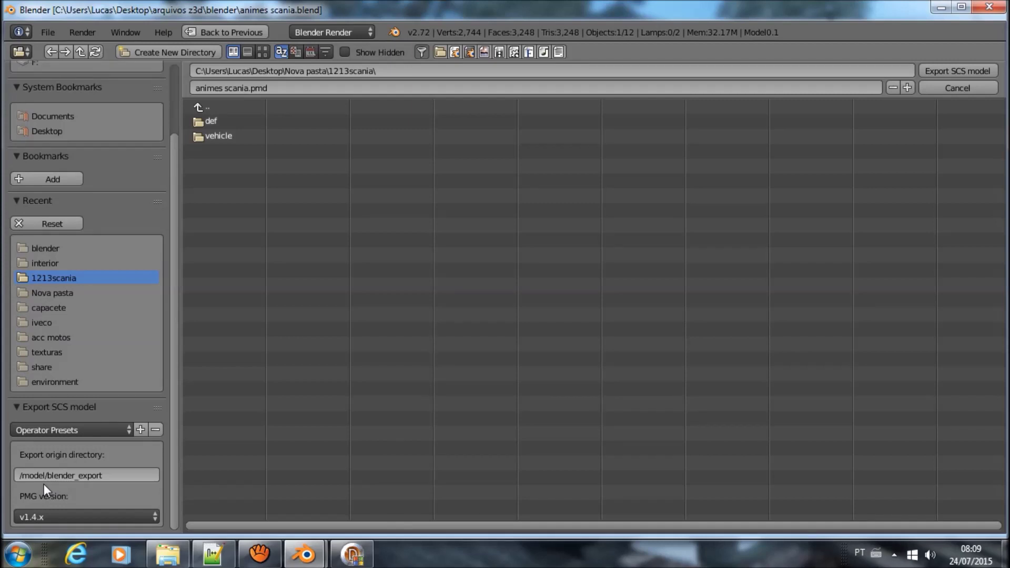
left_click(53, 477)
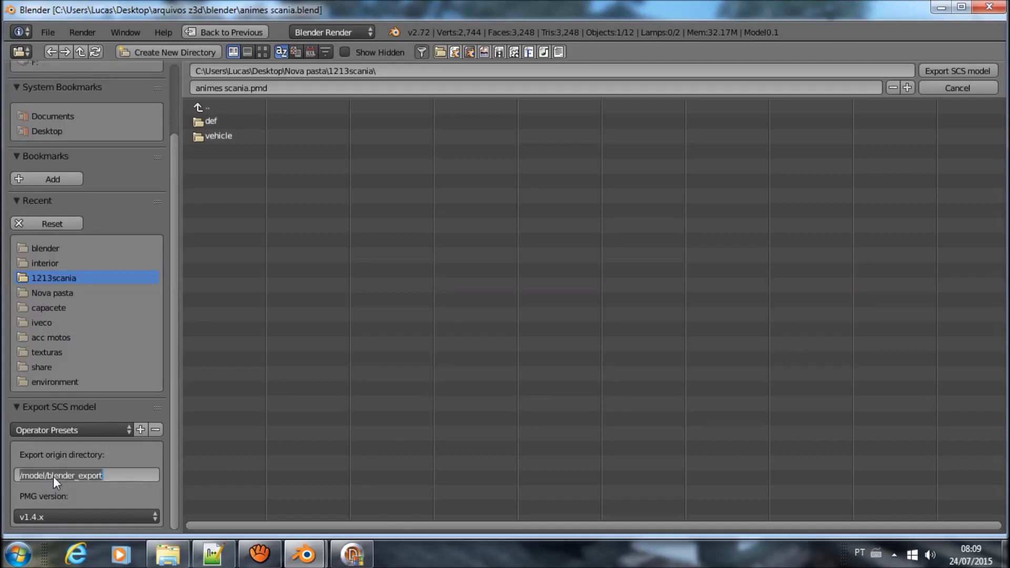
type("vehicle/")
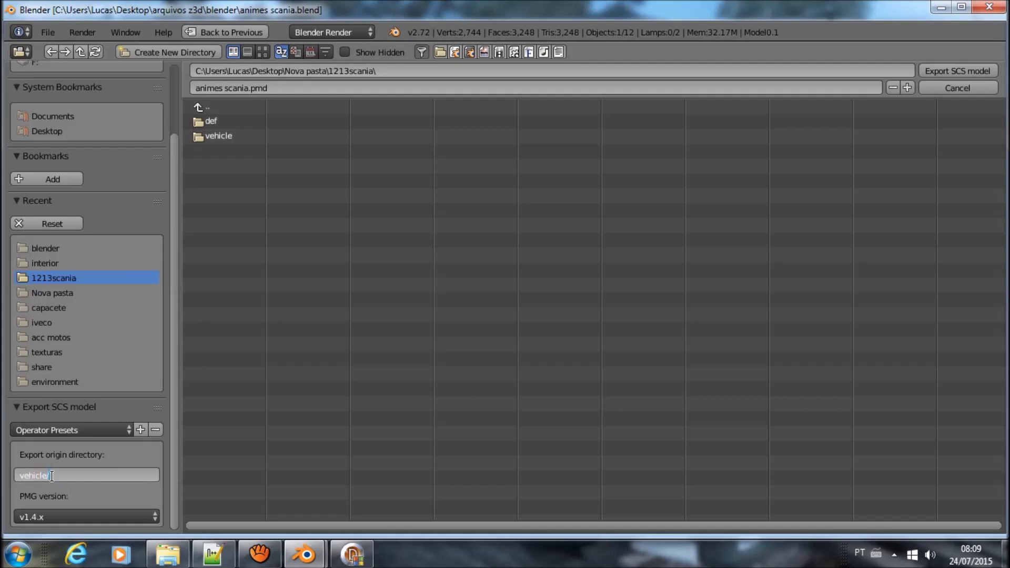
type("truck/scania")
key("Return")
left_click(957, 71)
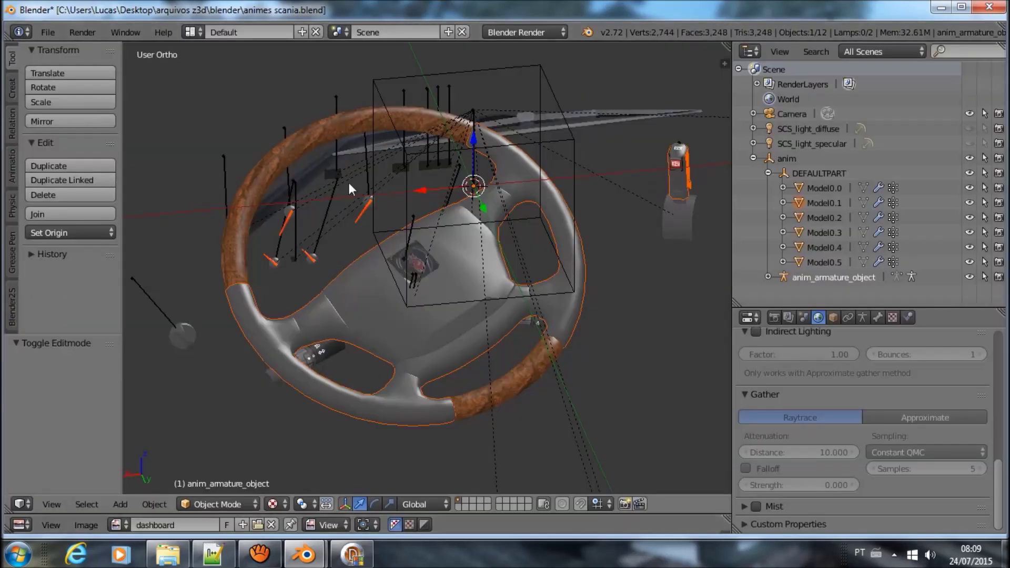
Show the system console to read the SCS export log, then hide it again.
left_click(128, 31)
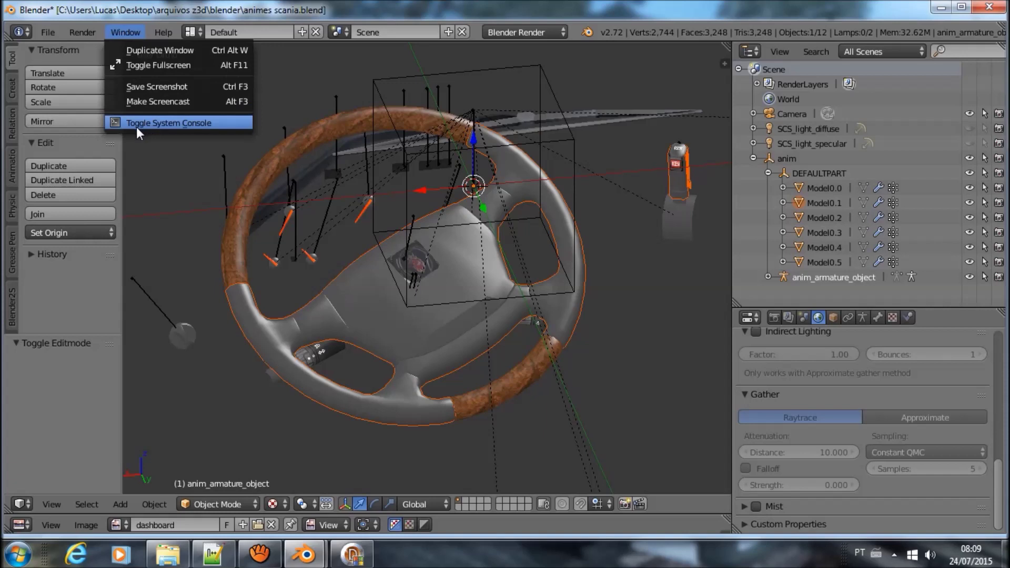
left_click(203, 126)
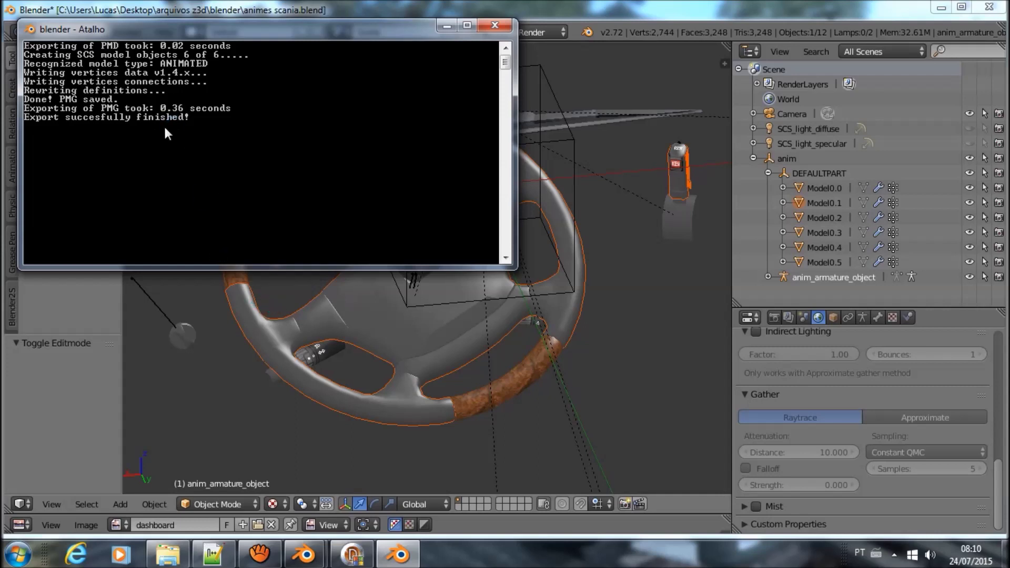
left_click(204, 367)
left_click(125, 33)
left_click(185, 124)
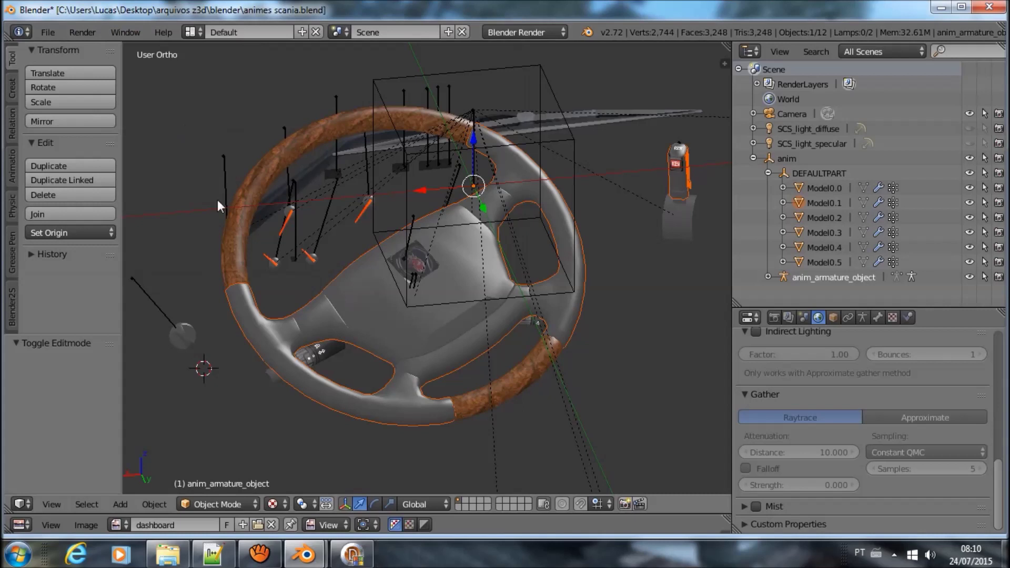
Save the scene file, confirming the overwrite each time.
key("ctrl+s")
left_click(228, 219)
key("ctrl+s")
left_click(228, 220)
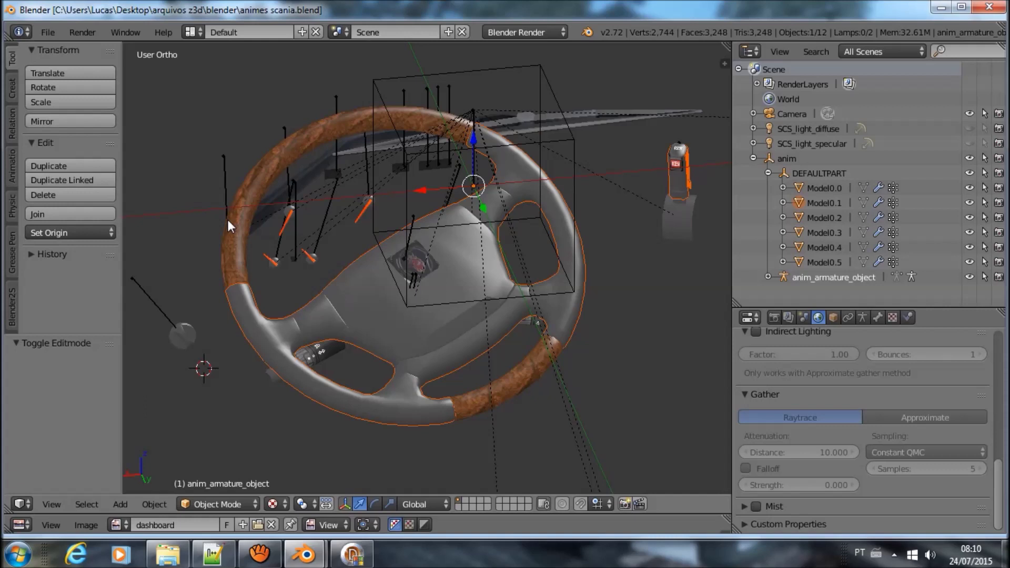
key("ctrl+s")
left_click(228, 220)
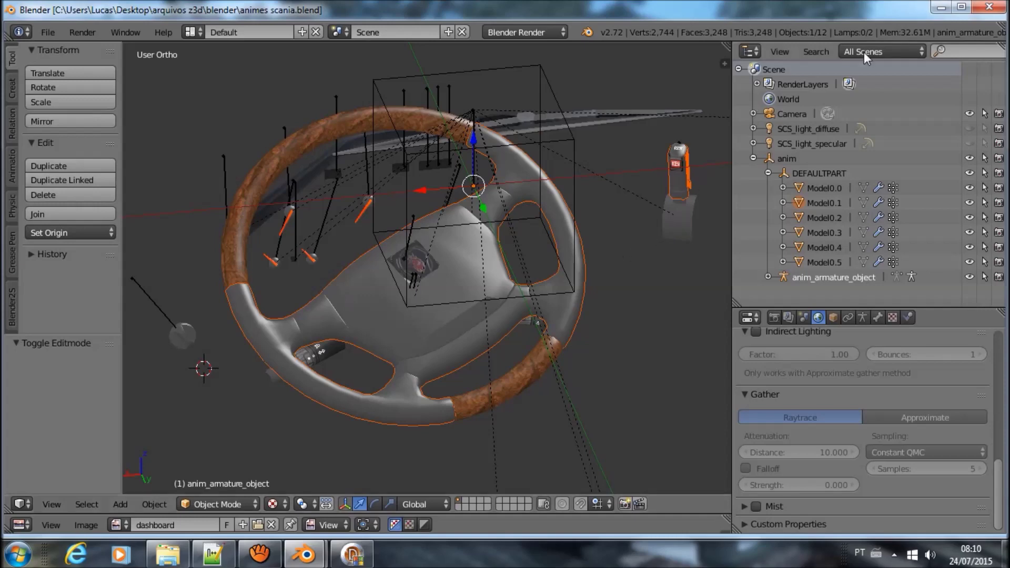
Close scania.sii in Notepad++ and quit Blender without saving.
left_click(984, 6)
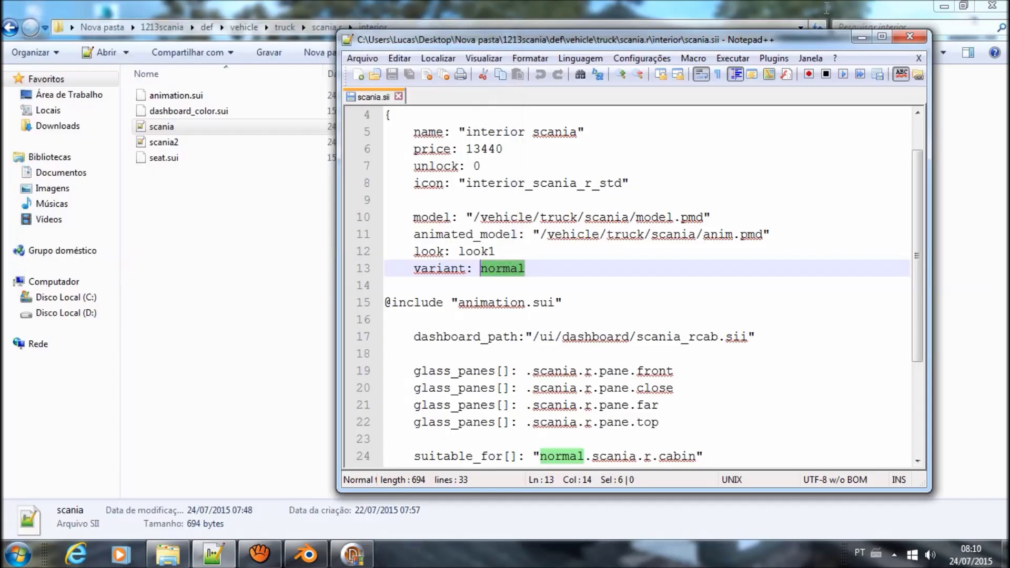
left_click(905, 37)
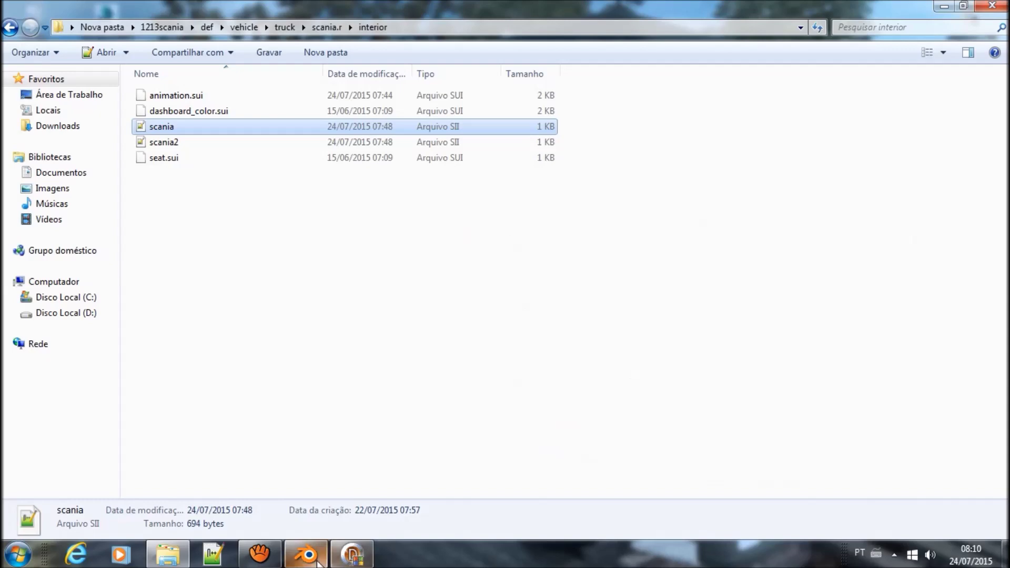
left_click(315, 554)
left_click(997, 9)
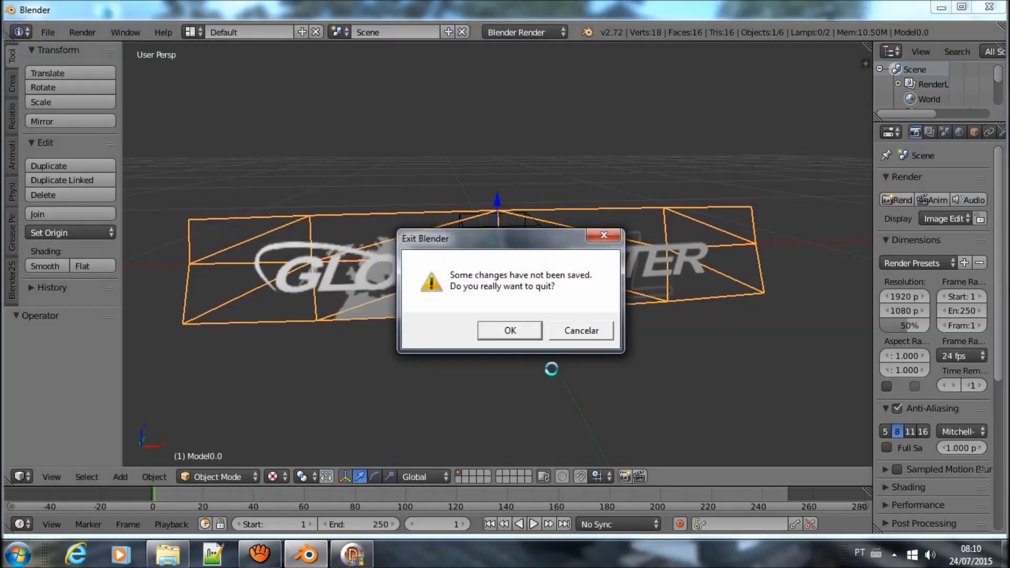
left_click(514, 330)
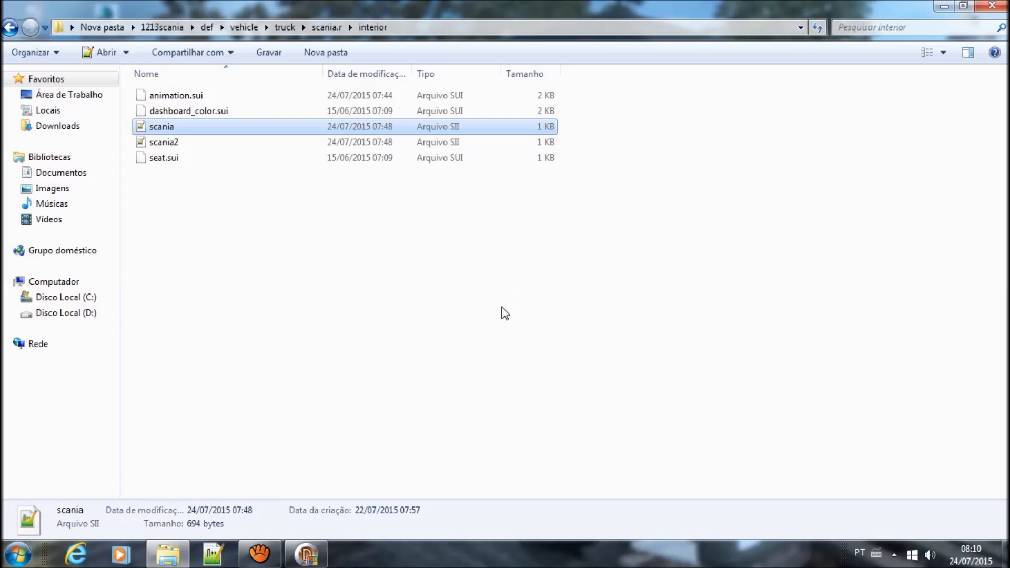
Open the scania and scania2 interior definitions together in Notepad++.
left_click(502, 312)
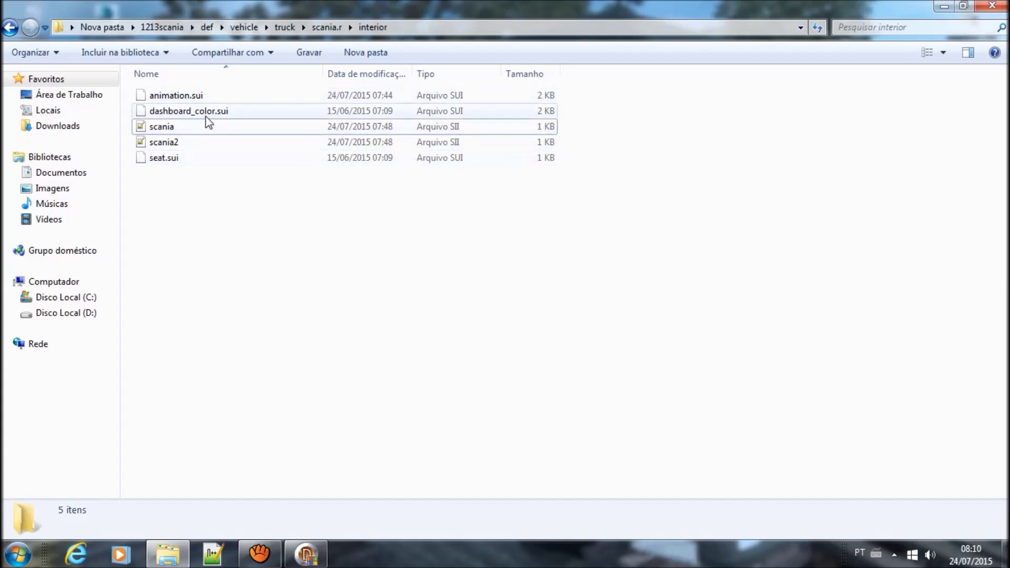
mouse_move(189, 110)
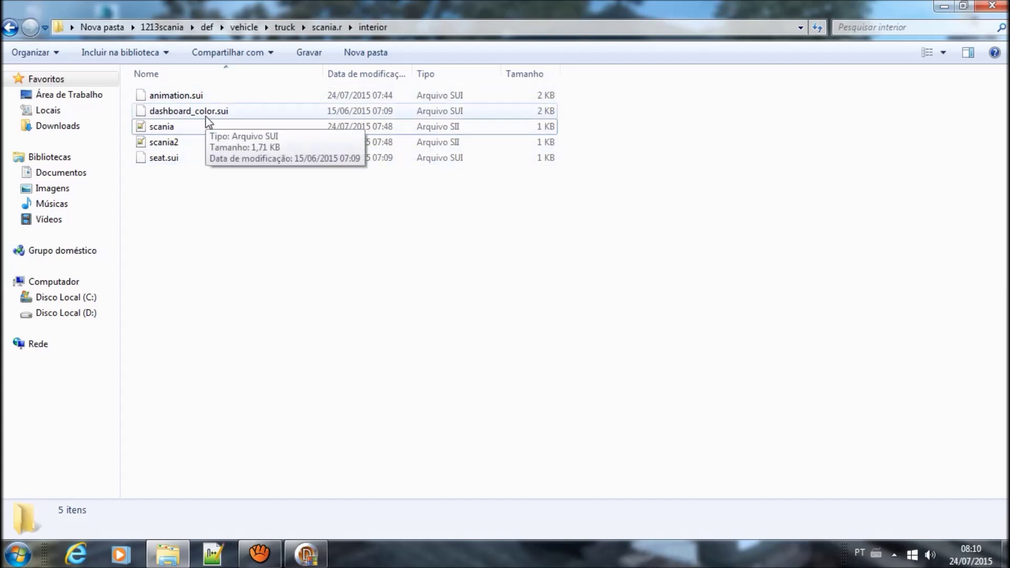
left_click(163, 127)
left_click(159, 135, "ctrl")
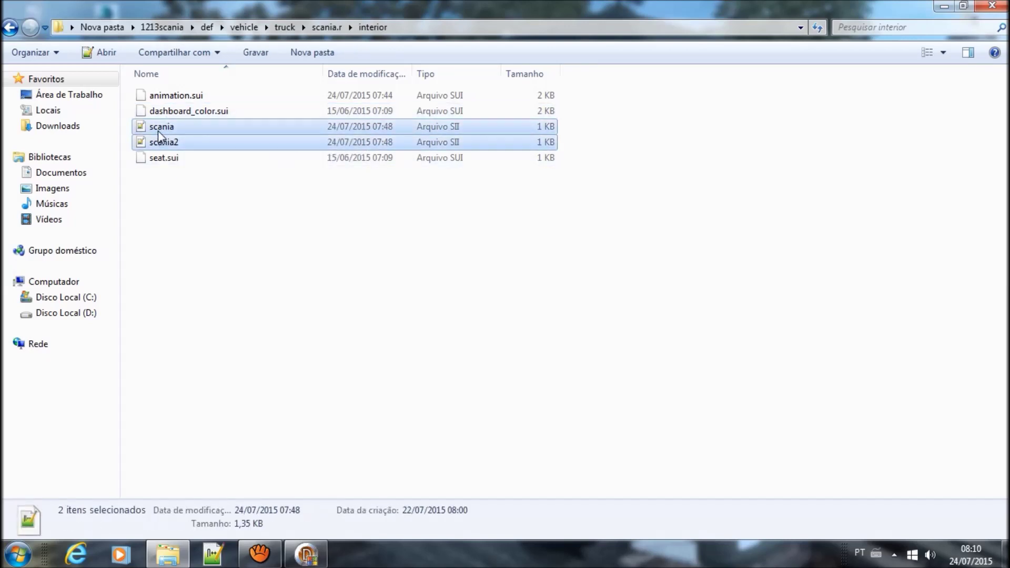
key("Return")
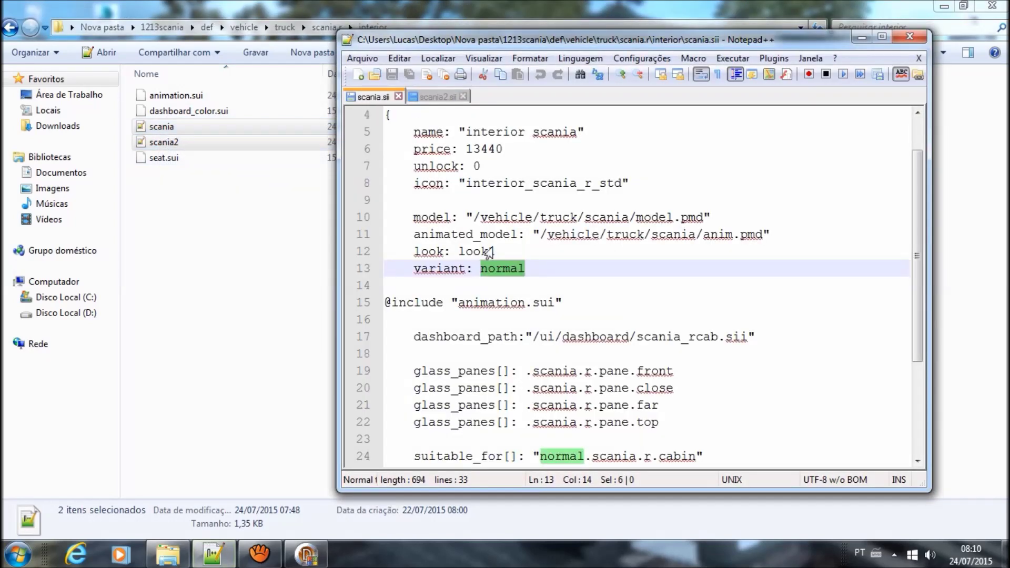
Put the cursor after 'normal' on line 13 of scania.sii, then return to Explorer.
left_click(537, 268)
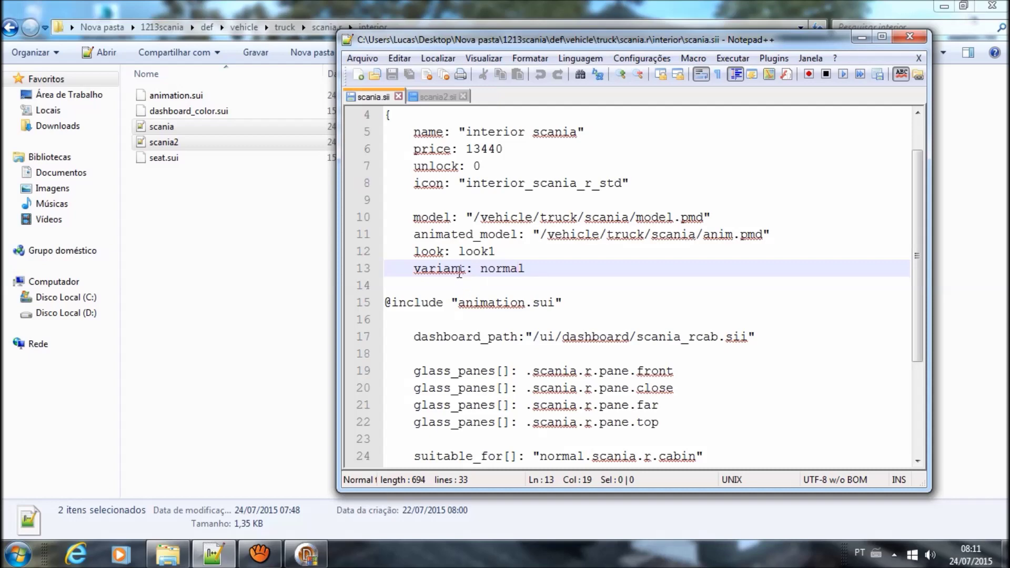
left_click(244, 257)
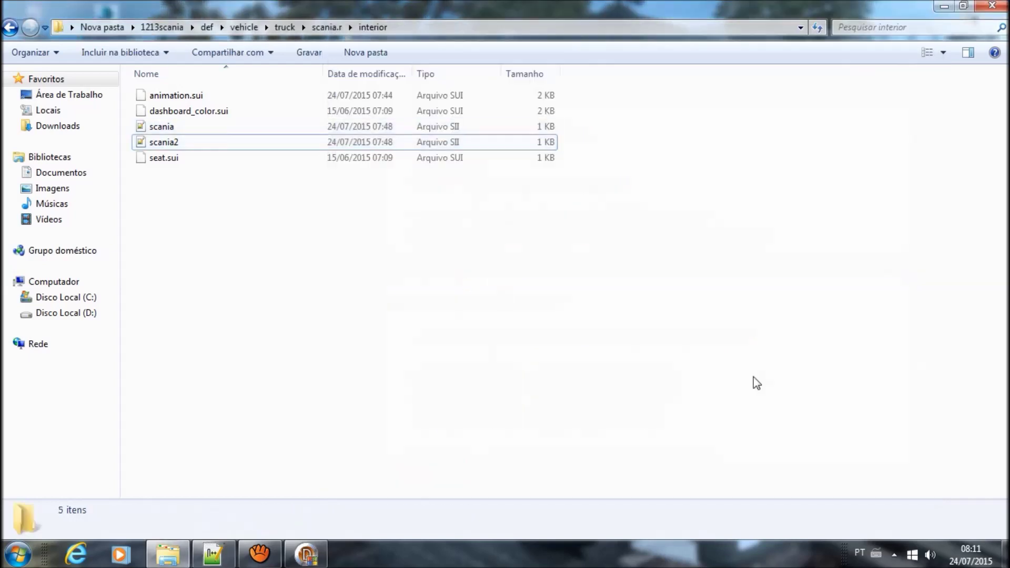
From the desktop, browse base > def > vehicle > truck > scania.r > interior and open standard.sii.
key("super+d")
double_click(968, 87)
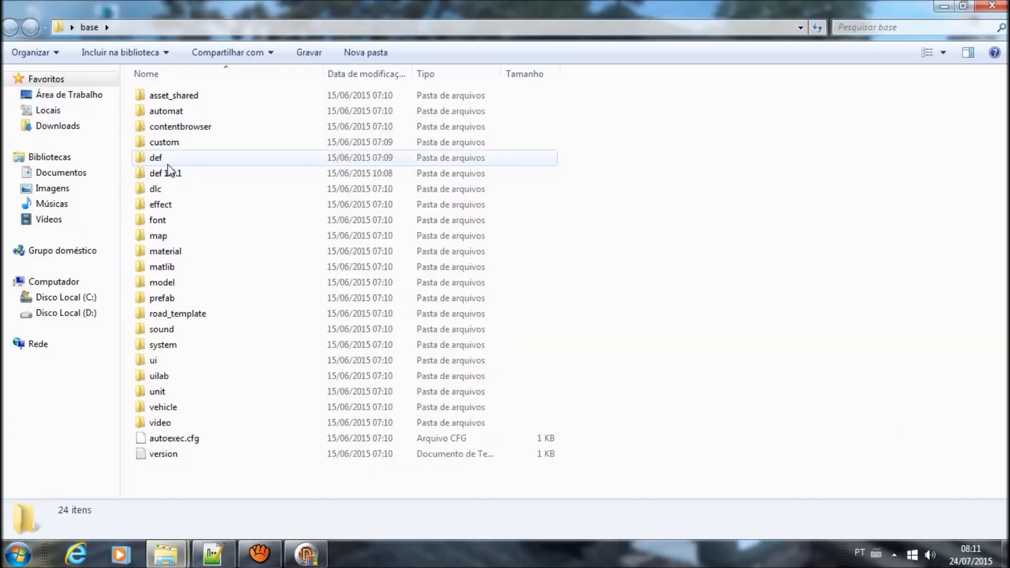
double_click(166, 160)
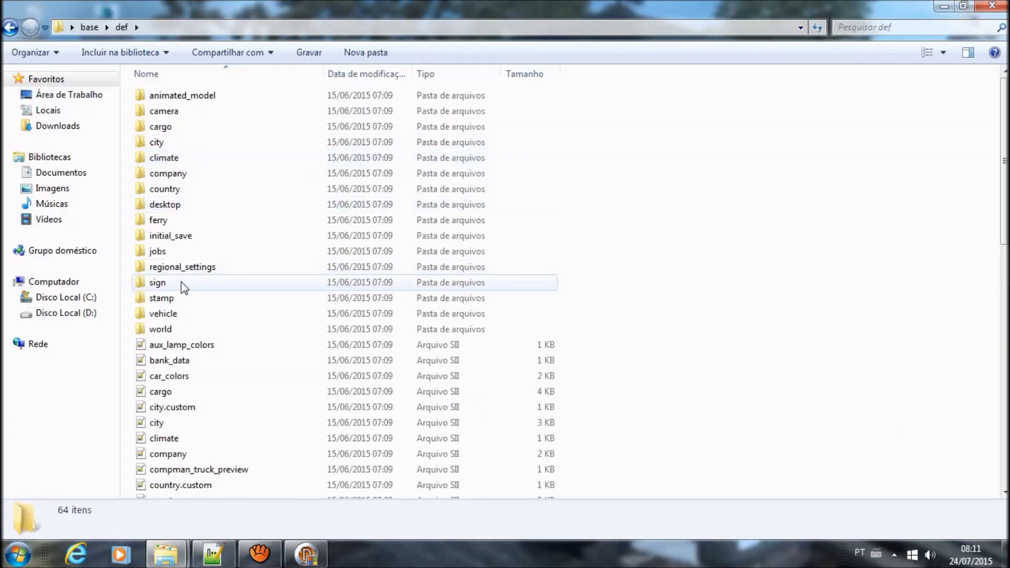
double_click(192, 329)
key("BackSpace")
double_click(188, 313)
left_click(184, 251)
double_click(179, 265)
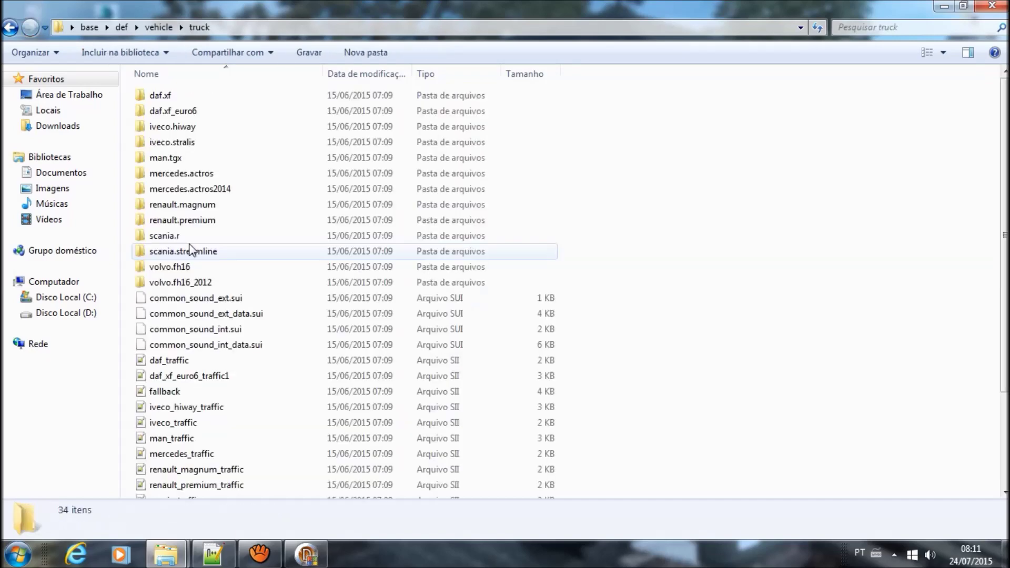
double_click(196, 241)
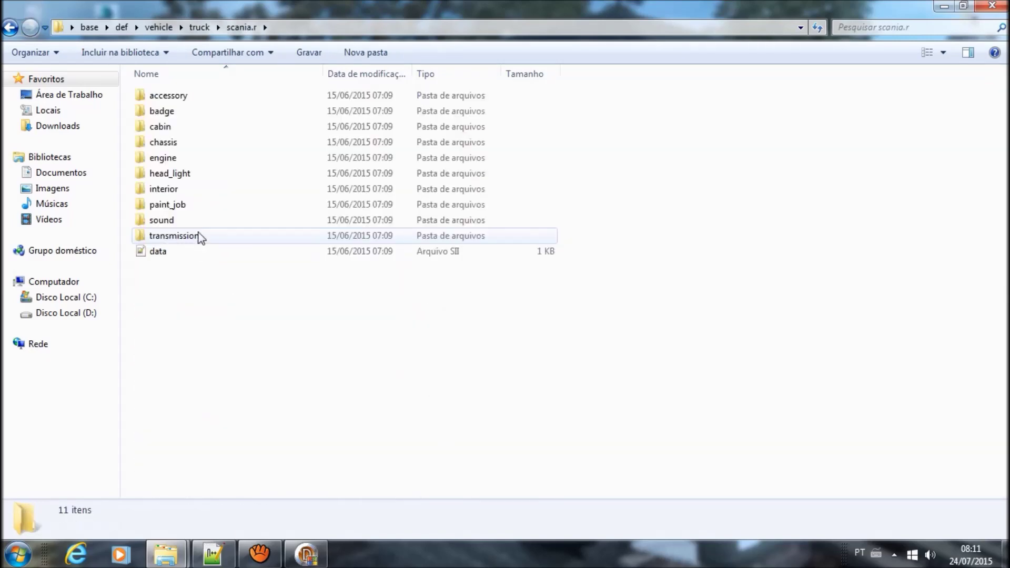
double_click(182, 189)
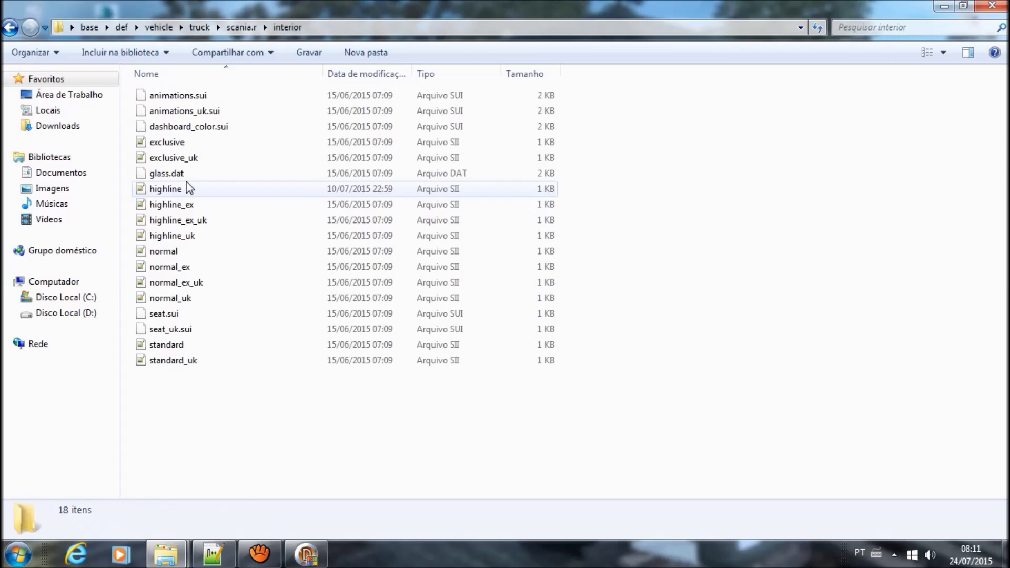
double_click(184, 345)
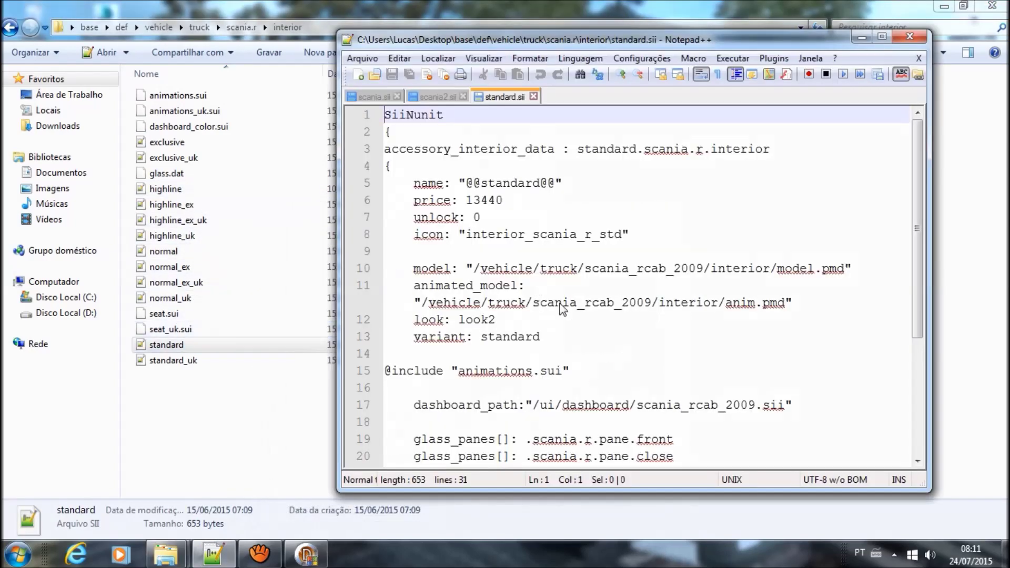
Copy 'standard' from standard.sii and paste it over 'normal' on line 13 of scania.sii.
left_click_drag(540, 336, 480, 337)
key("ctrl+c")
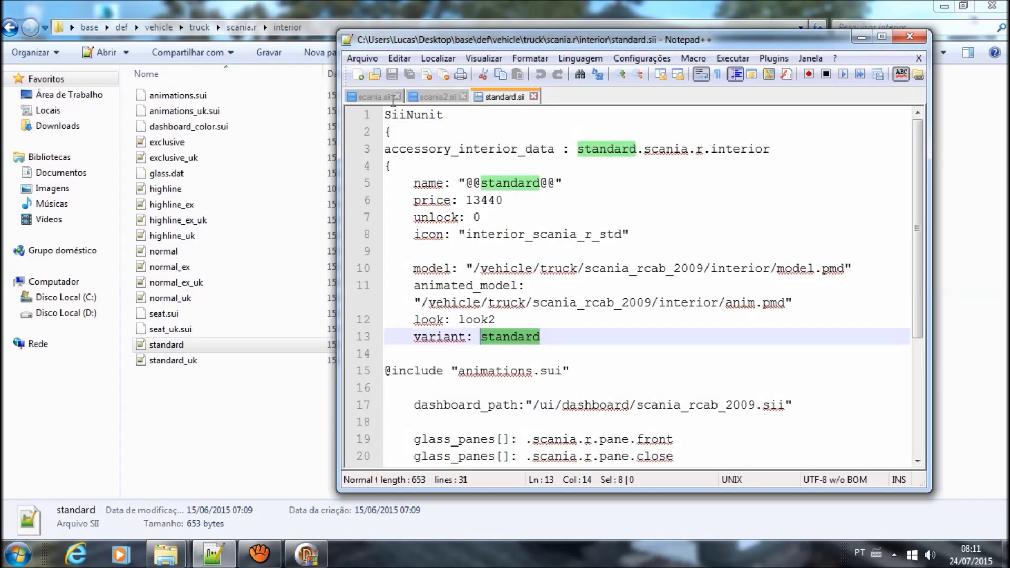
left_click(393, 99)
left_click_drag(525, 269, 480, 268)
key("ctrl+v")
key("alt+Tab")
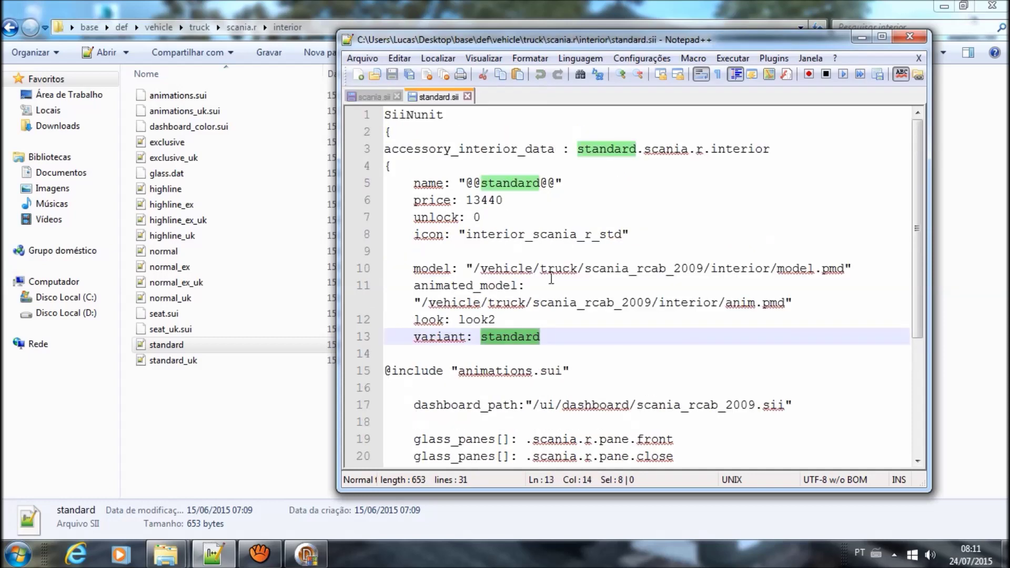
Close the separate scania2.sii window and standard.sii, then save scania.sii.
key("alt+Tab")
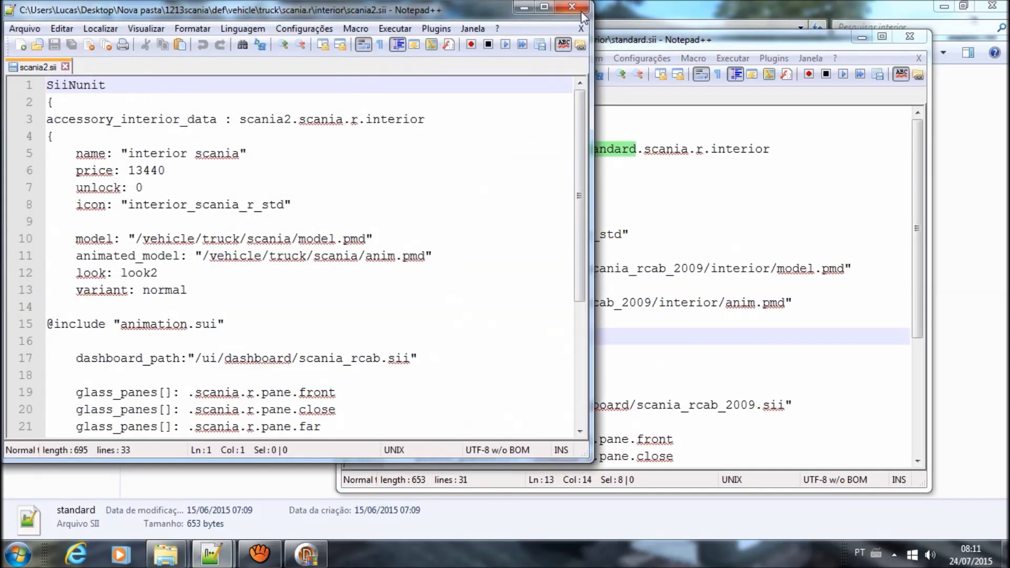
left_click(583, 15)
left_click(472, 97)
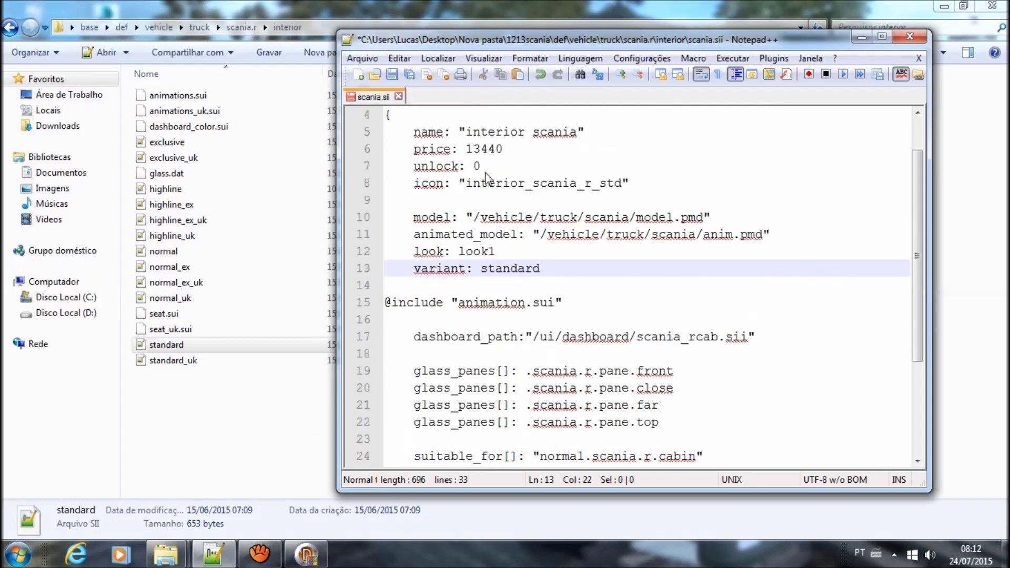
left_click(392, 74)
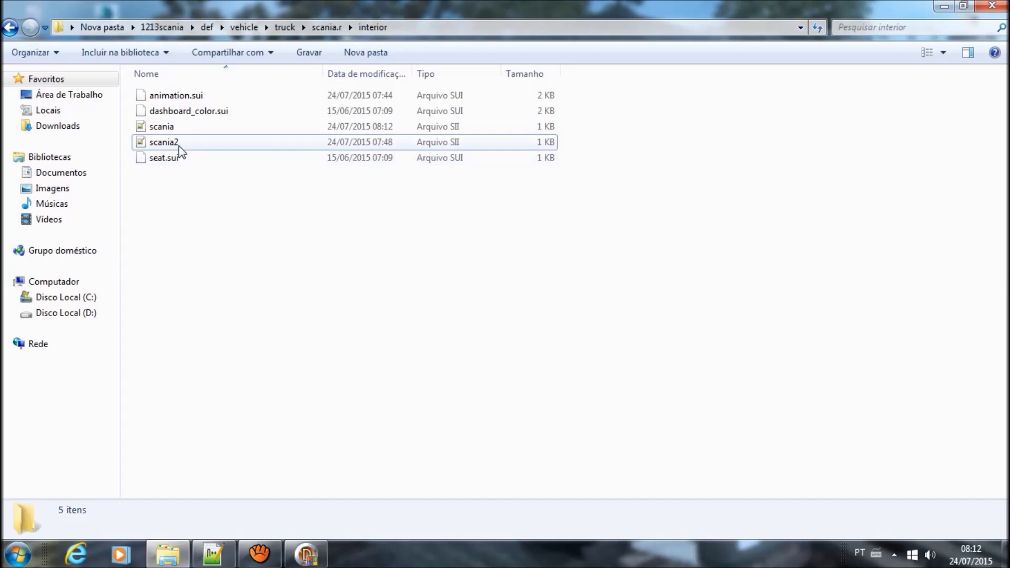
Open scania2, replace 'normal' with 'standard' on line 13, and save scania2.sii.
double_click(180, 145)
left_click_drag(525, 319, 480, 319)
type("standard")
left_click(394, 77)
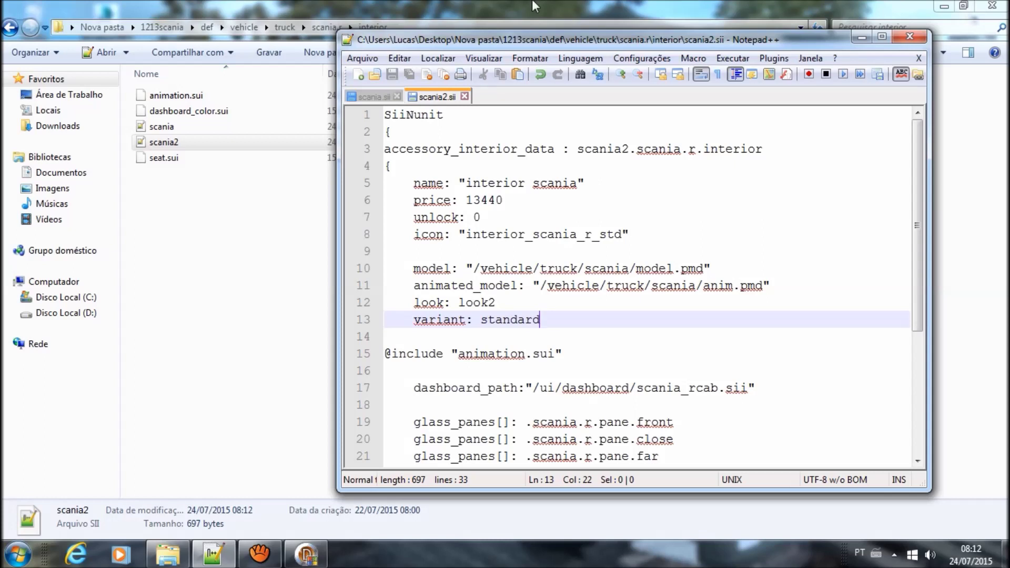
left_click(196, 97)
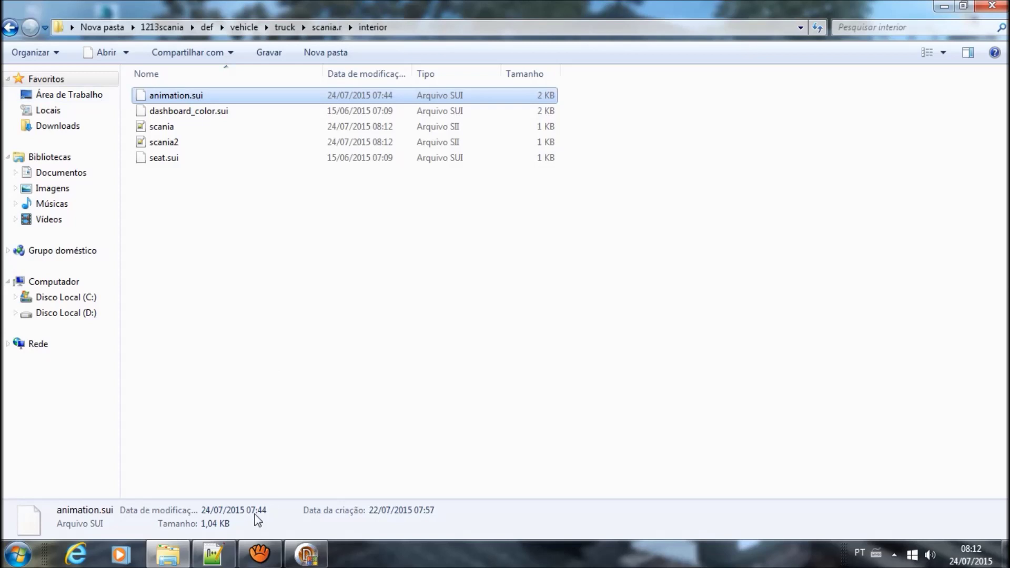
left_click(213, 554)
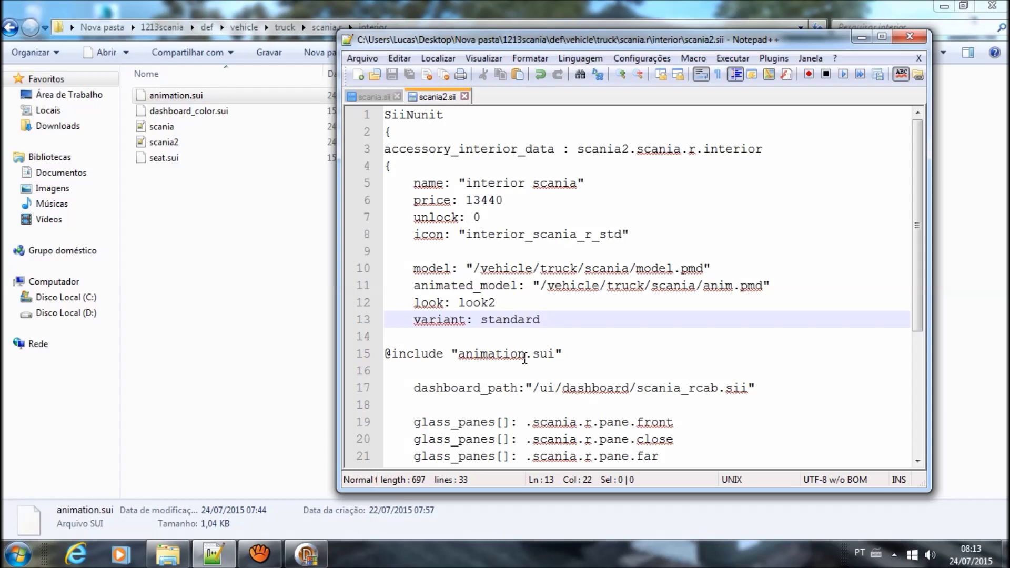
Close scania2.sii and open animation.sui in Notepad++ from the interior folder.
left_click(465, 96)
left_click(208, 100)
left_click(207, 279)
left_click(213, 554)
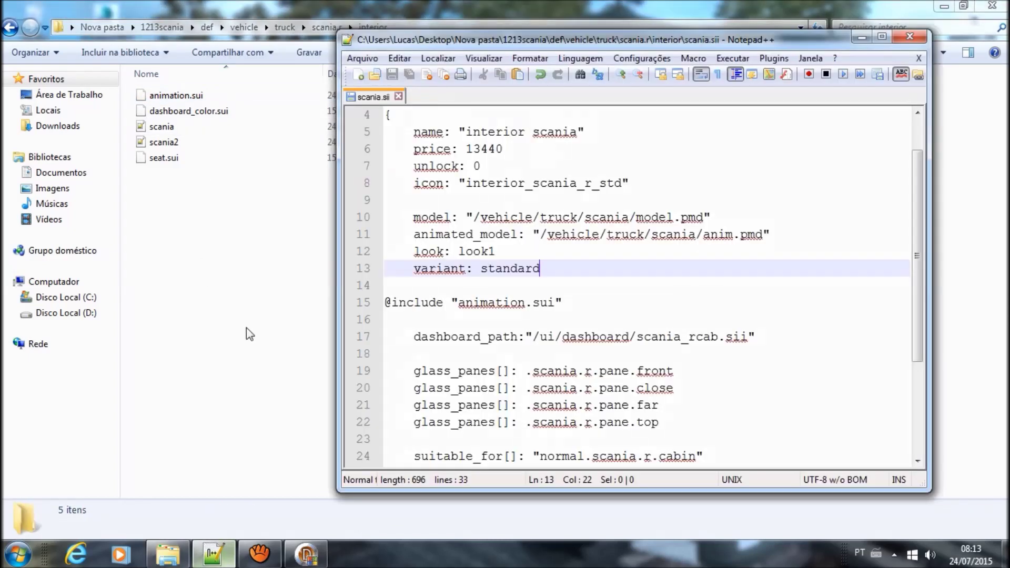
left_click(175, 98)
left_click_drag(175, 100, 557, 270)
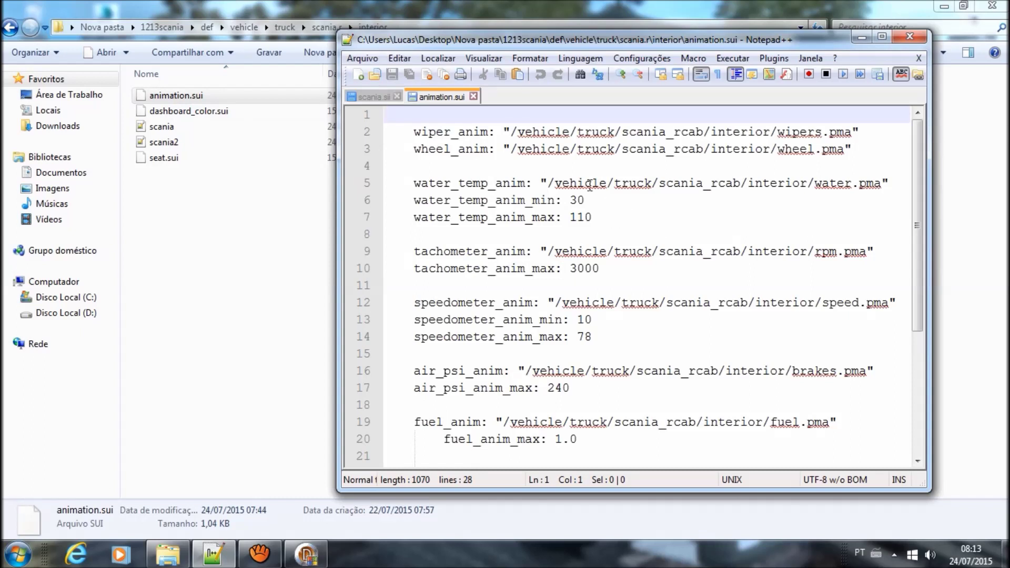
Close the scania.sii tab so only animation.sui stays open.
left_click(387, 100)
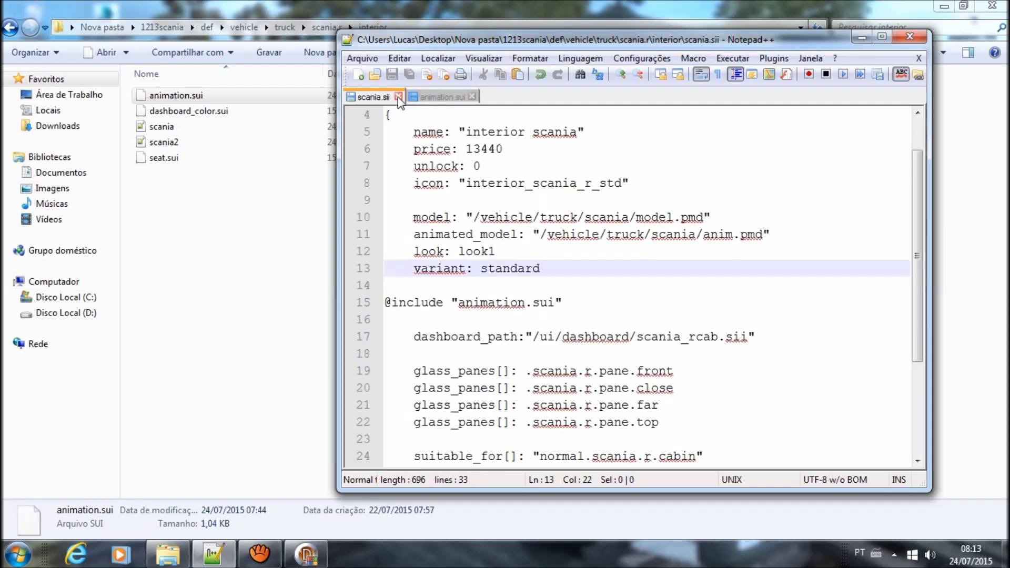
left_click(397, 98)
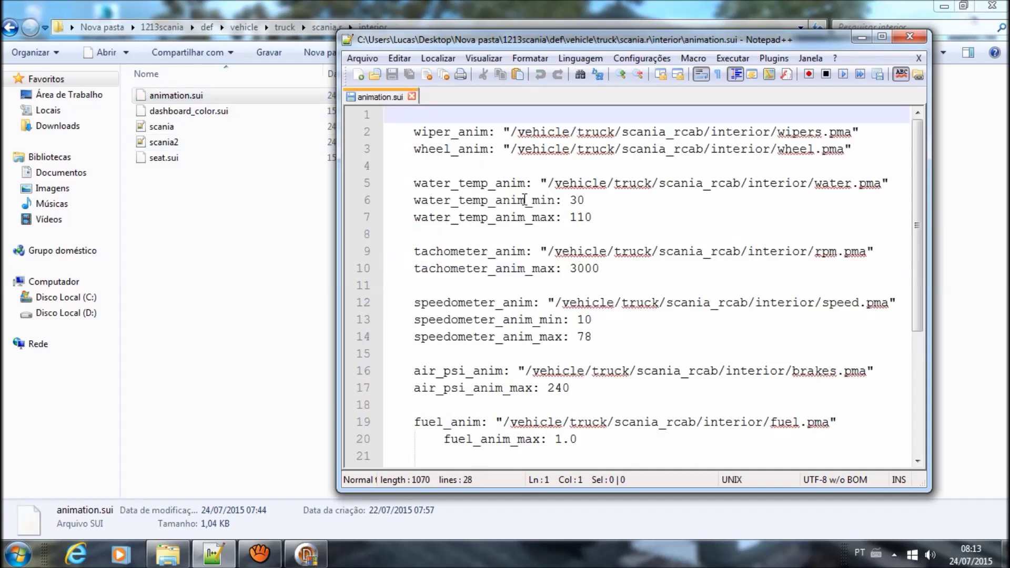
left_click(271, 241)
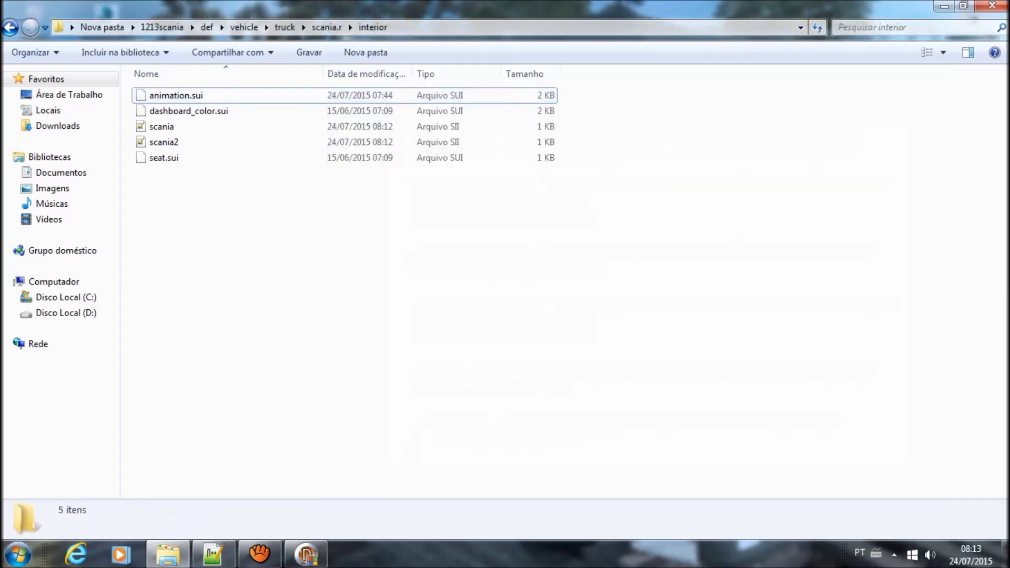
Close the interior folder, minimize Notepad++ and open arquivos z3d from the desktop.
left_click(992, 6)
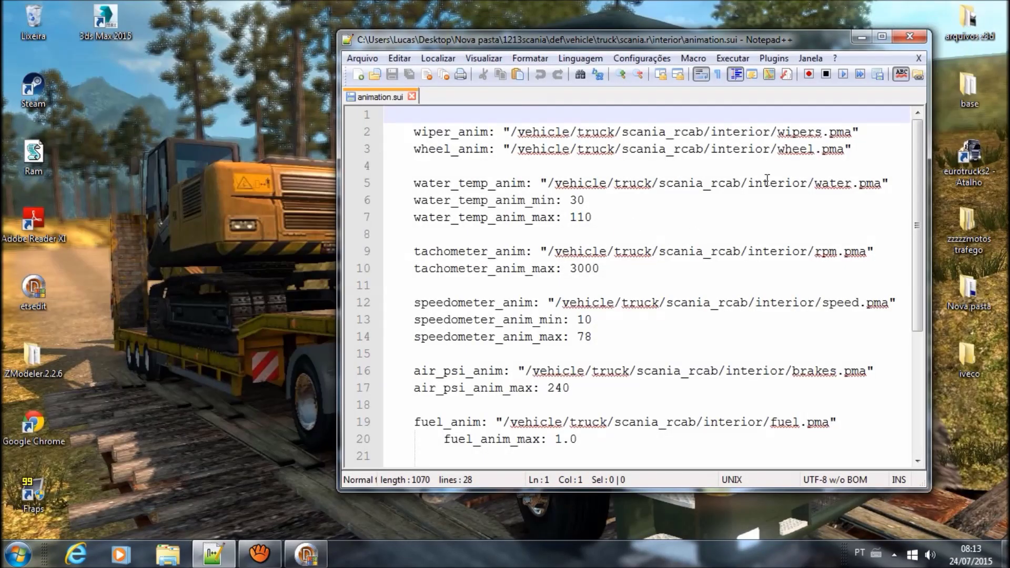
left_click(863, 36)
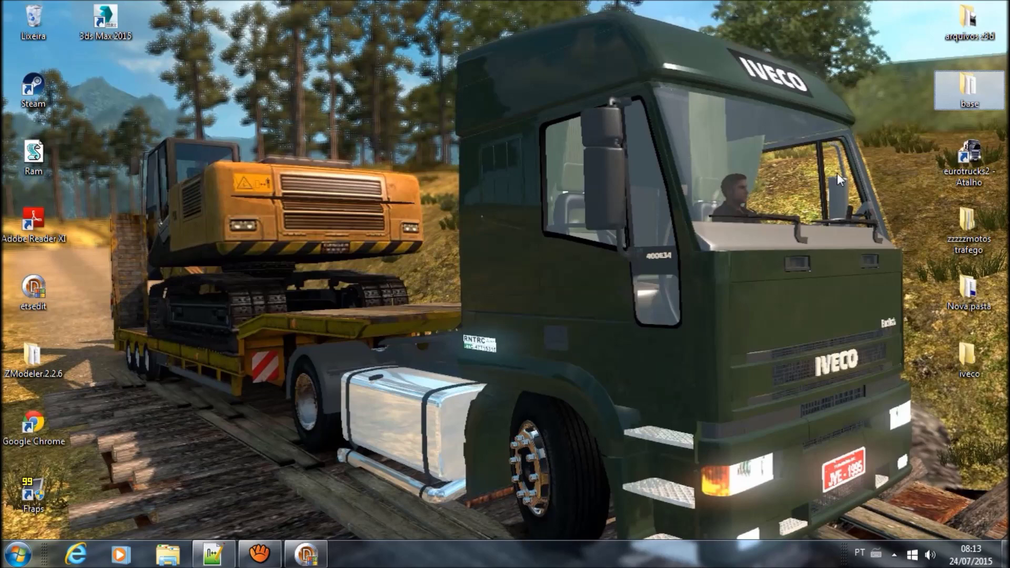
double_click(968, 87)
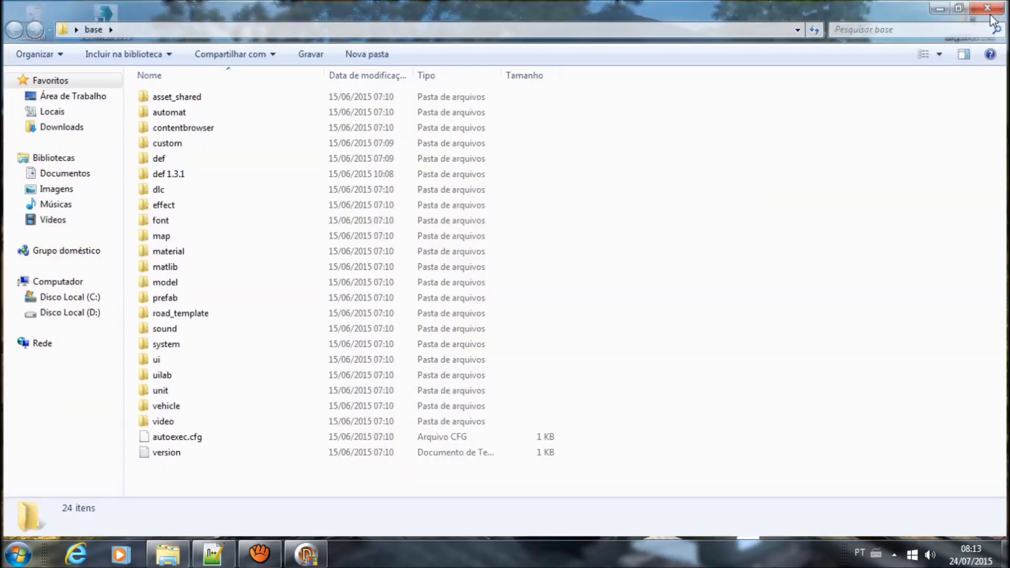
left_click(990, 14)
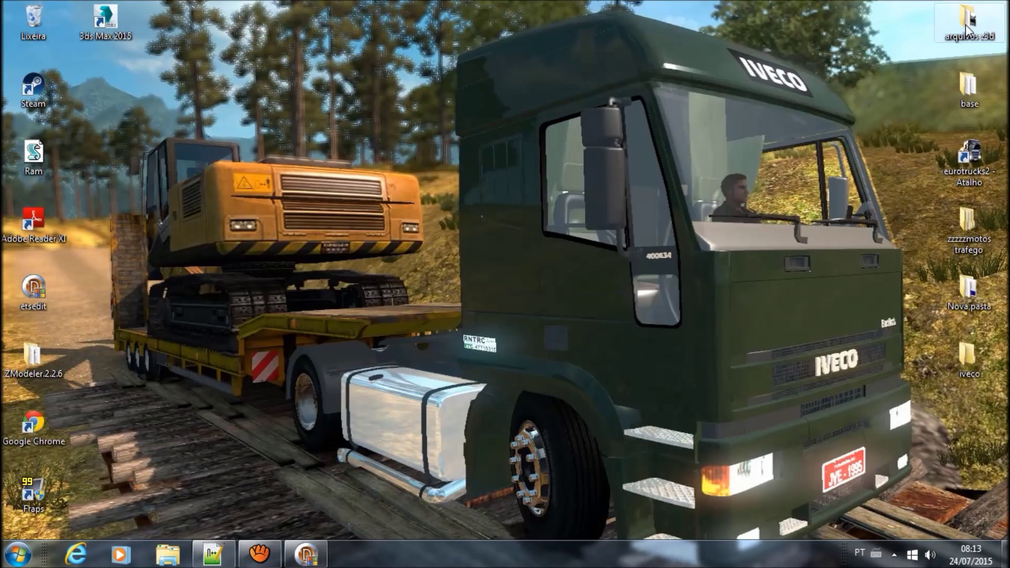
double_click(967, 26)
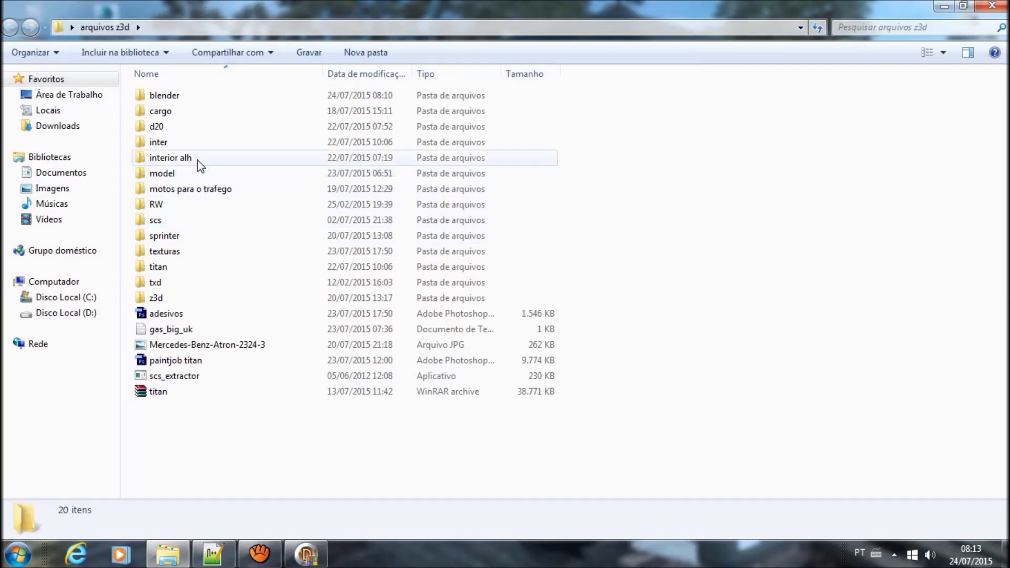
Browse interior alh > vehicle > interior > definition to view its 13 SII files.
double_click(198, 159)
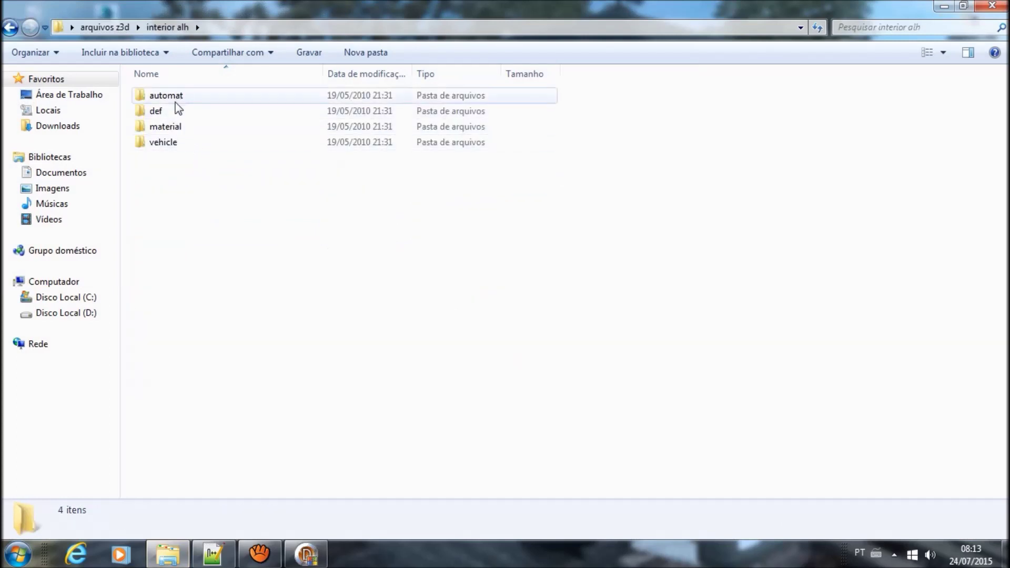
left_click(179, 143)
double_click(179, 143)
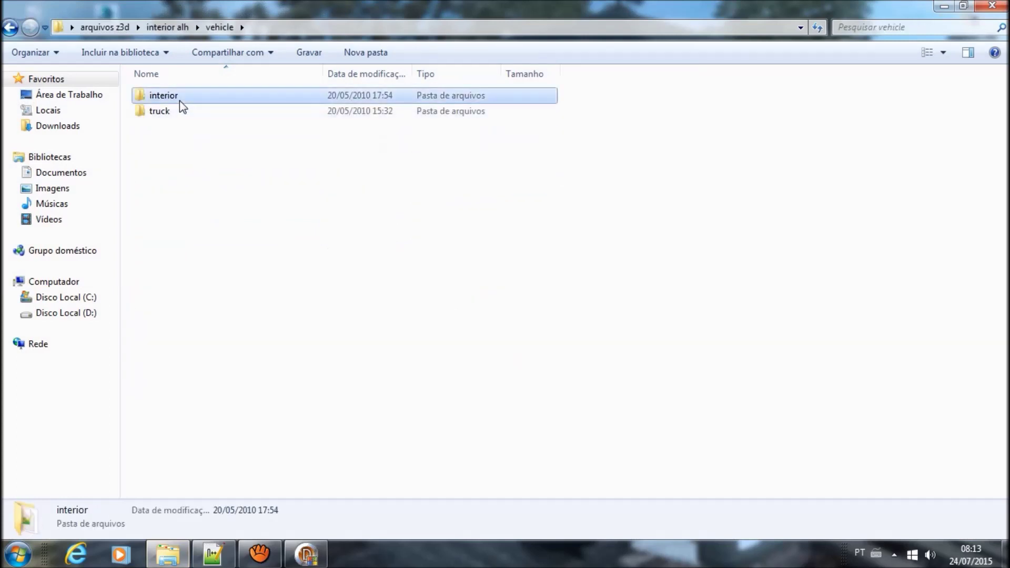
double_click(179, 100)
double_click(179, 112)
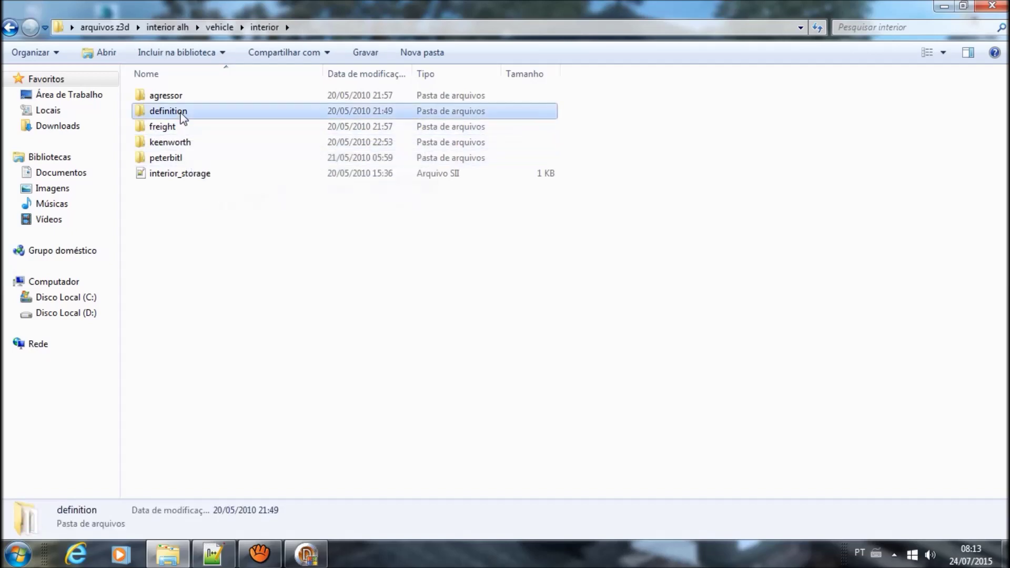
left_click_drag(160, 344, 253, 100)
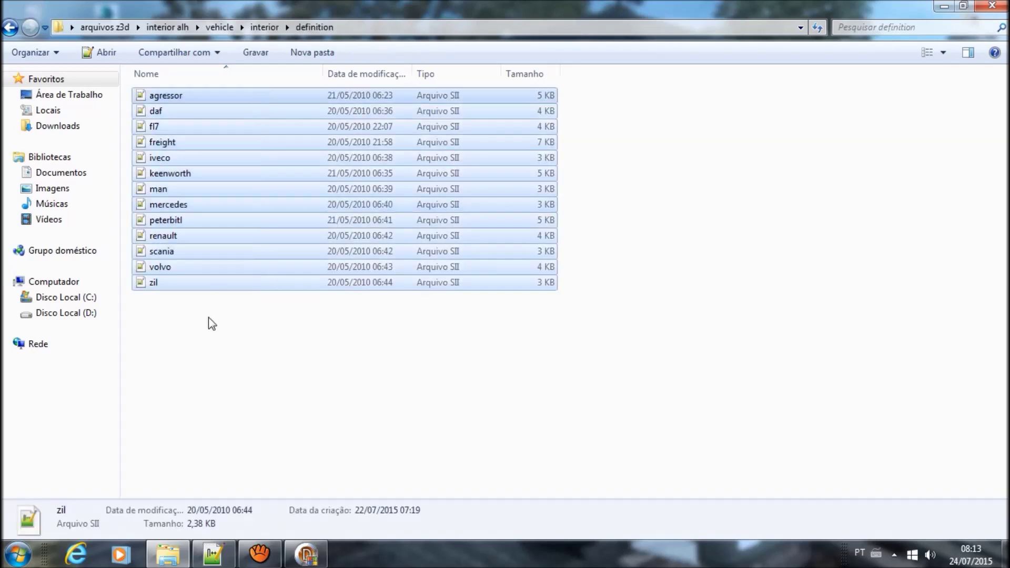
left_click(215, 378)
left_click(217, 555)
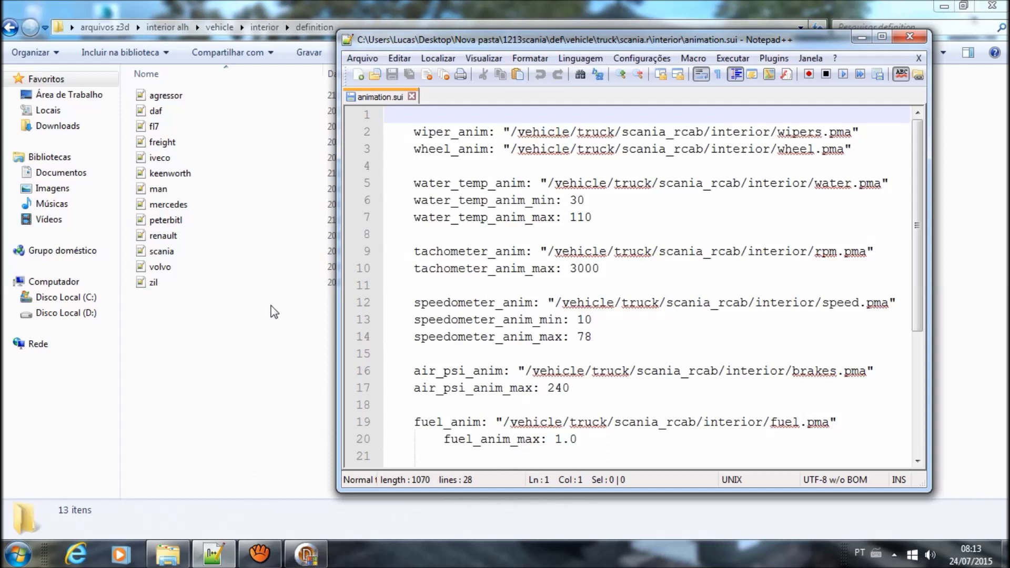
Close animation.sui and open all 13 definition files in Notepad++.
left_click(427, 75)
mouse_move(176, 321)
left_mouse_down()
mouse_move(251, 99)
mouse_move(233, 99)
left_mouse_up()
mouse_move(158, 283)
left_mouse_down()
mouse_move(231, 563)
mouse_move(514, 213)
left_mouse_up()
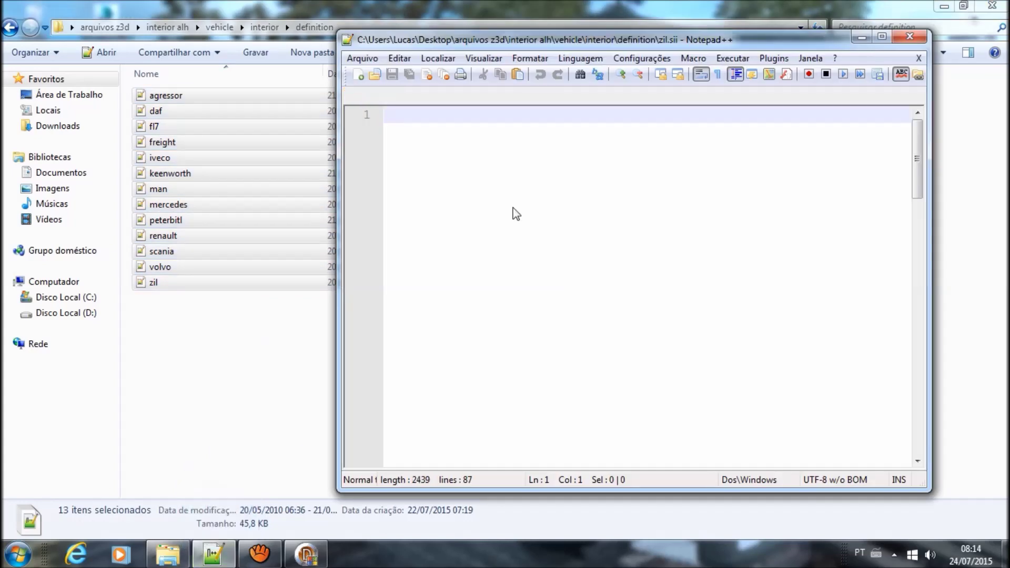
Compare the gauge, wiper and wheel animation lines in volvo, scania and renault files.
mouse_move(413, 250)
left_mouse_down()
mouse_move(821, 417)
mouse_move(640, 344)
left_mouse_up()
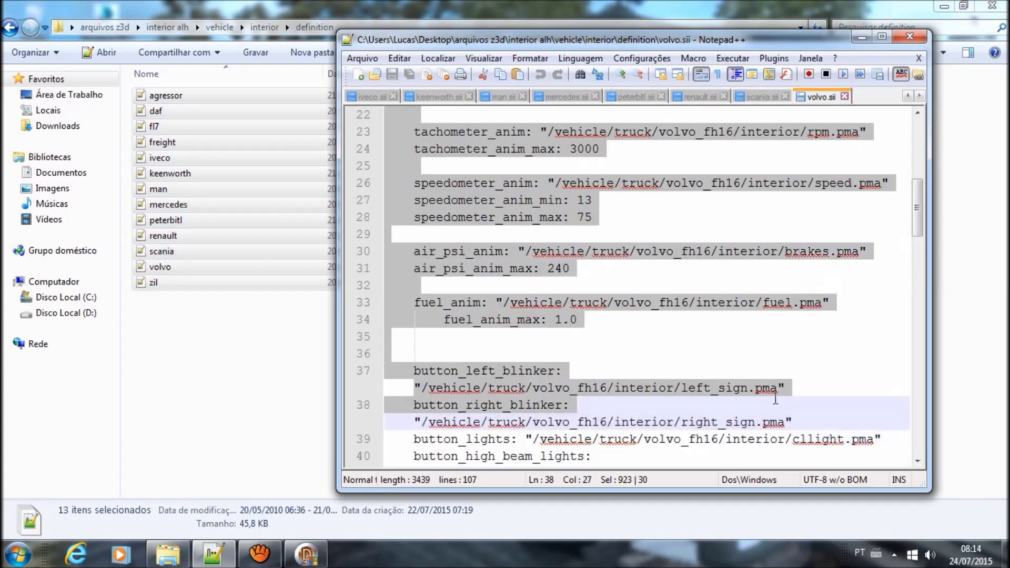
left_click_drag(641, 345, 769, 371)
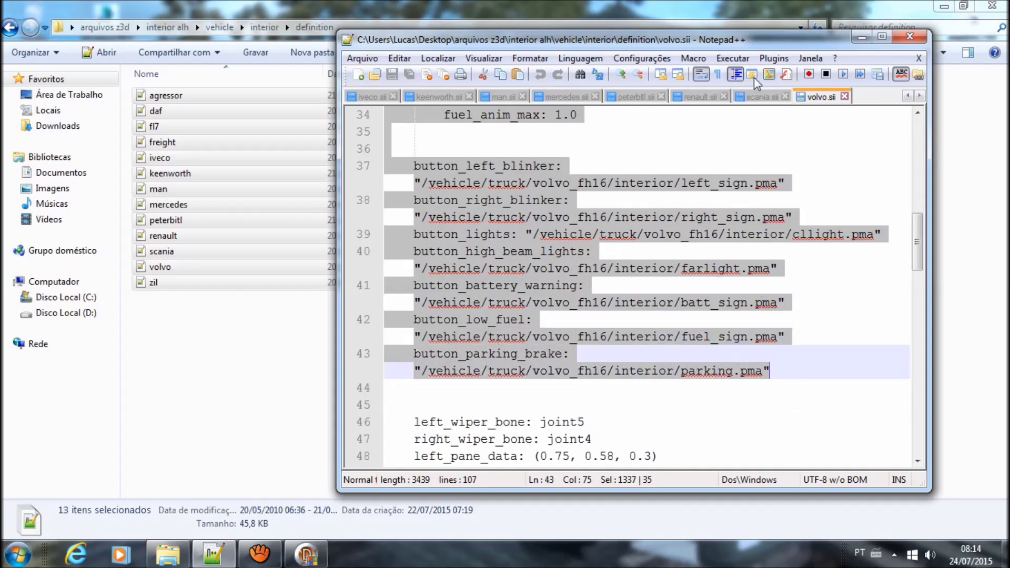
left_click(772, 101)
left_click(629, 251)
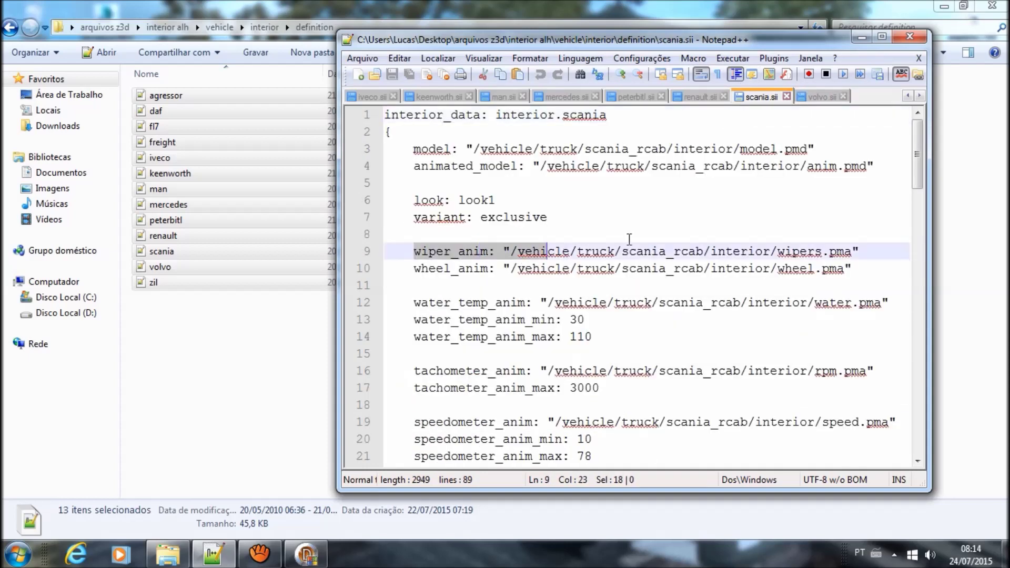
left_click(712, 100)
left_click_drag(435, 269, 779, 255)
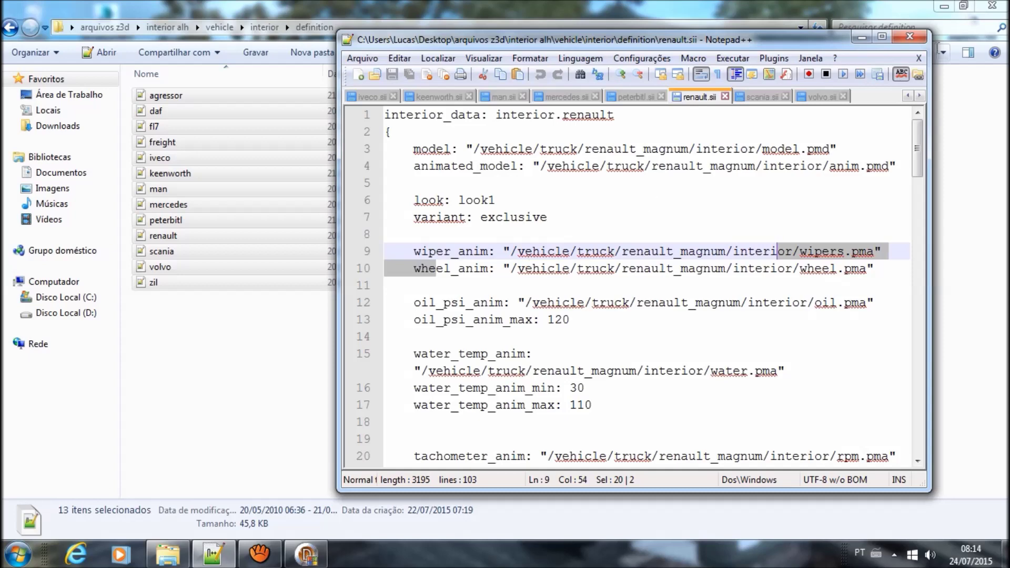
Close all definition files and reopen scania.sii on its own.
left_click(920, 59)
left_click(919, 59)
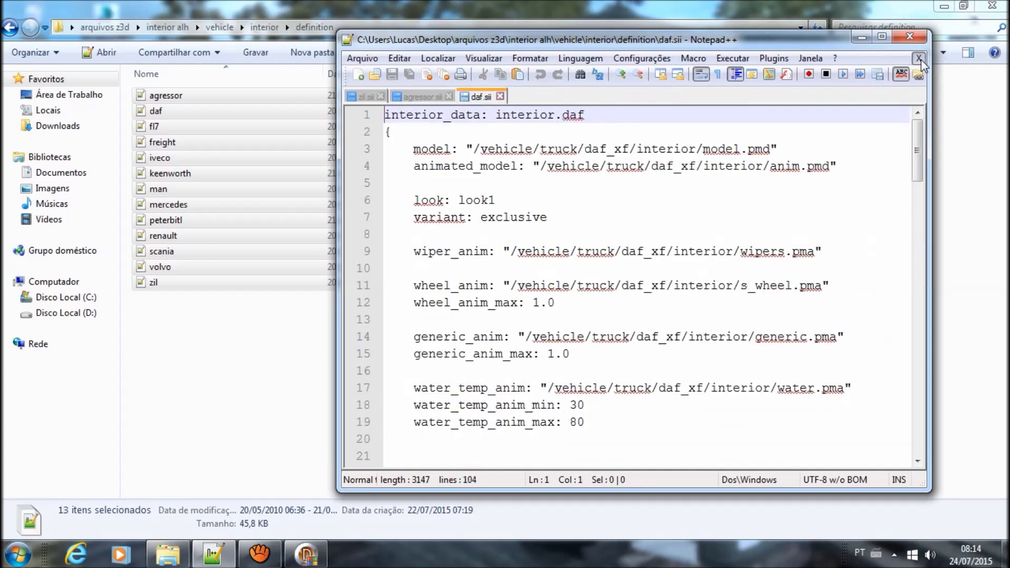
left_click(189, 383)
double_click(161, 251)
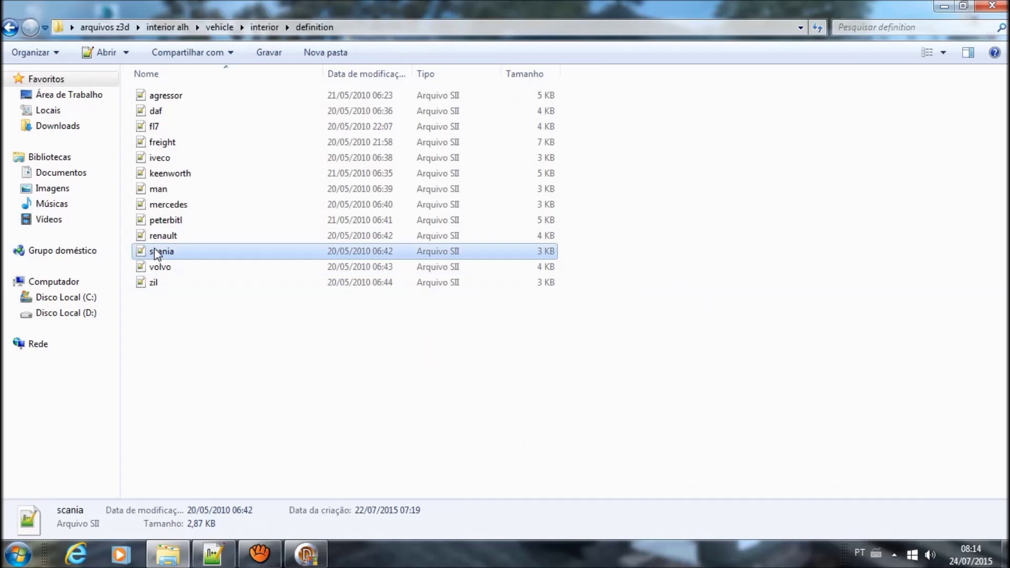
Select scania.sii's entries from wiper_anim down through the parking_brake line.
left_click_drag(414, 252, 860, 247)
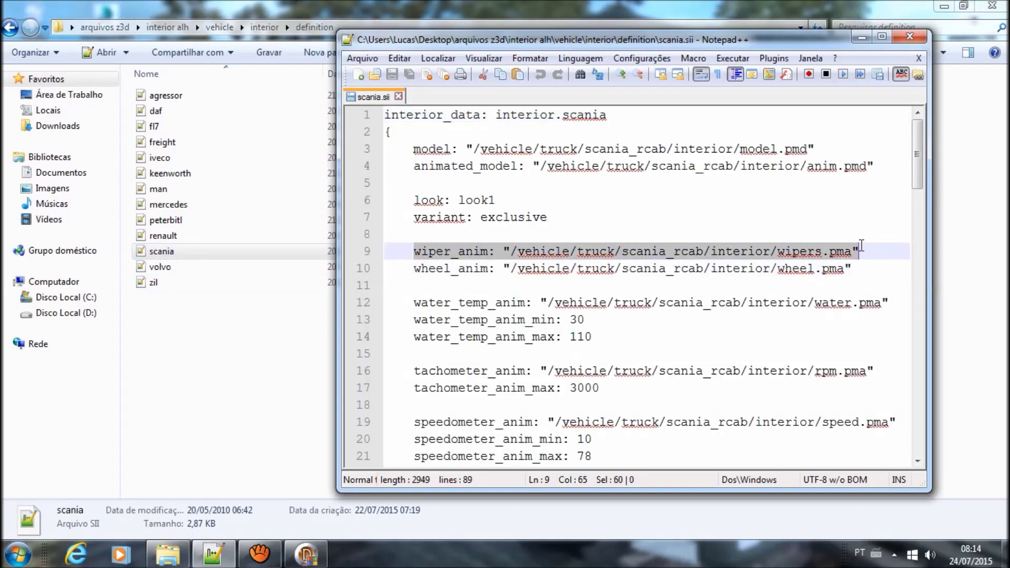
left_click(856, 268, "shift")
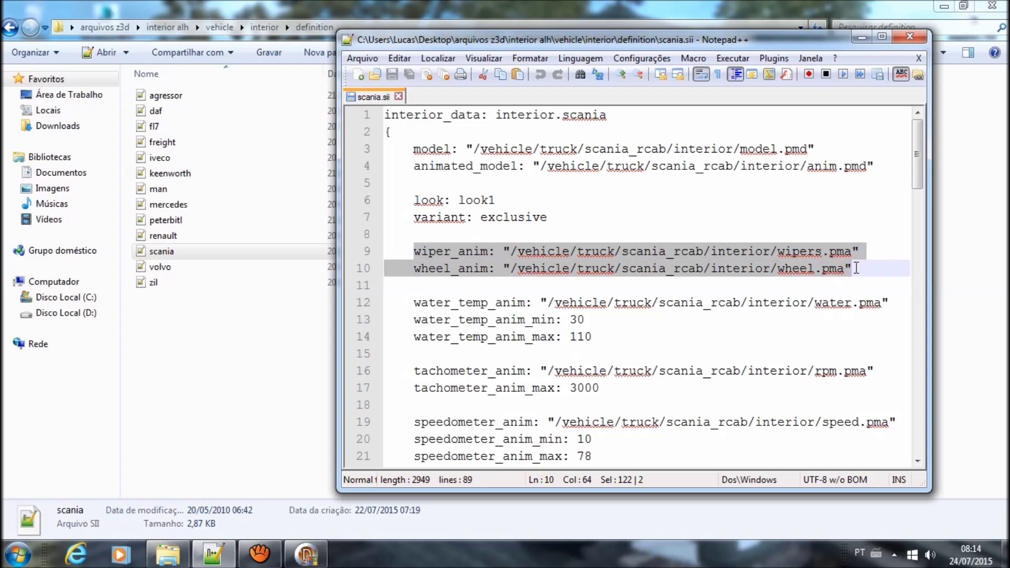
left_click_drag(875, 303, 889, 305, "shift")
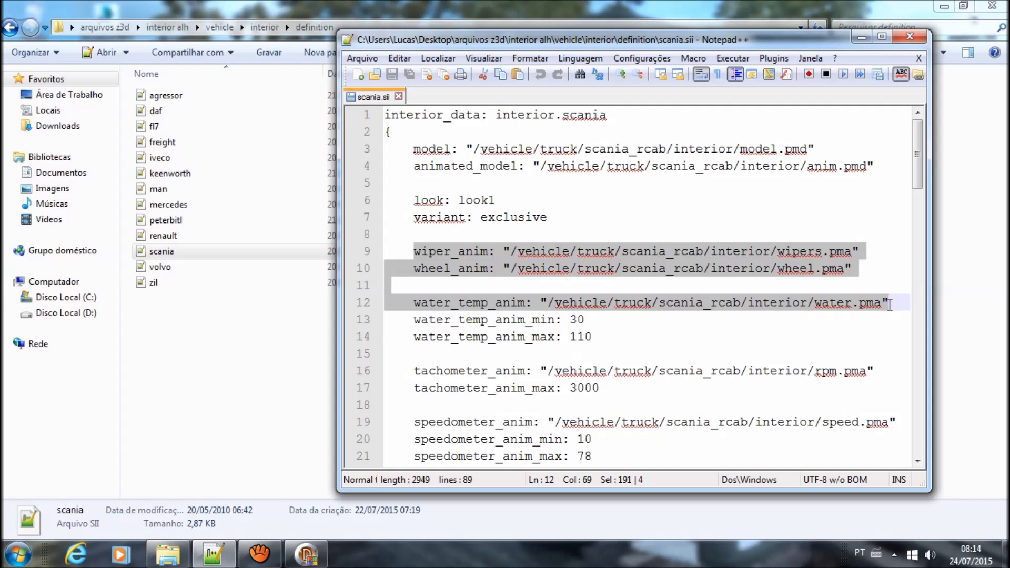
left_click(878, 341, "shift")
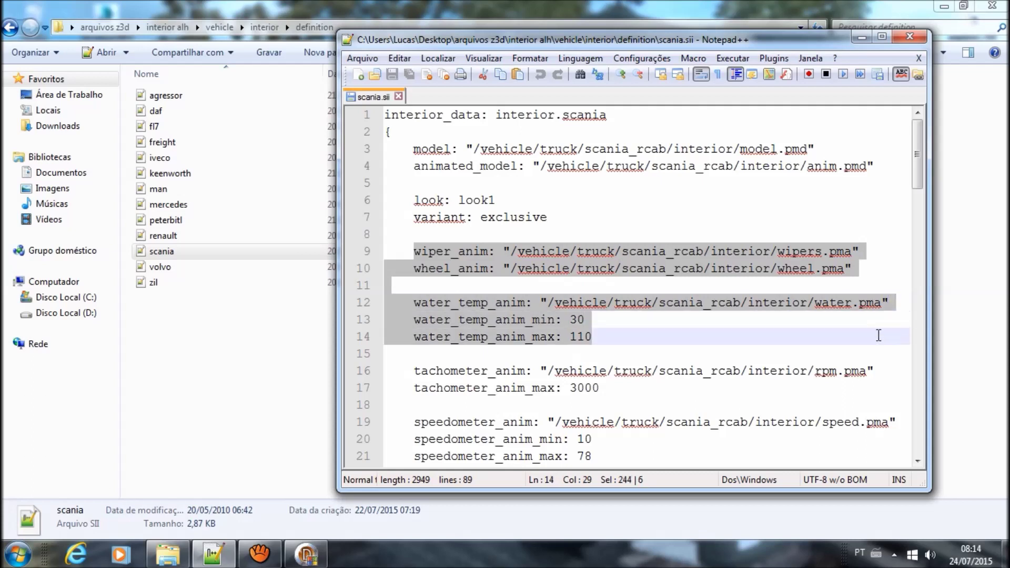
left_click(891, 373, "shift")
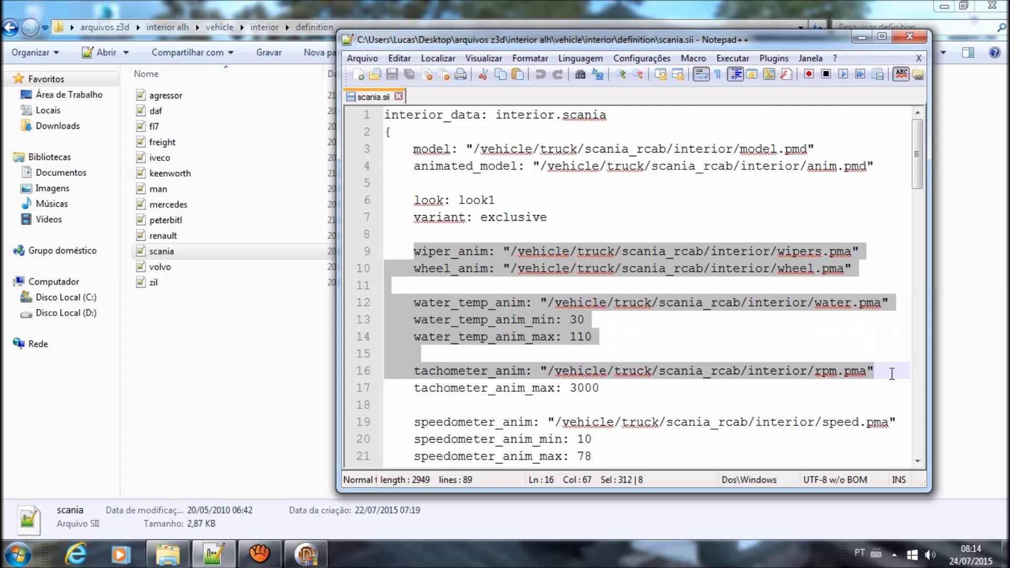
scroll(892, 373, "down", 2)
left_click(891, 357, "shift")
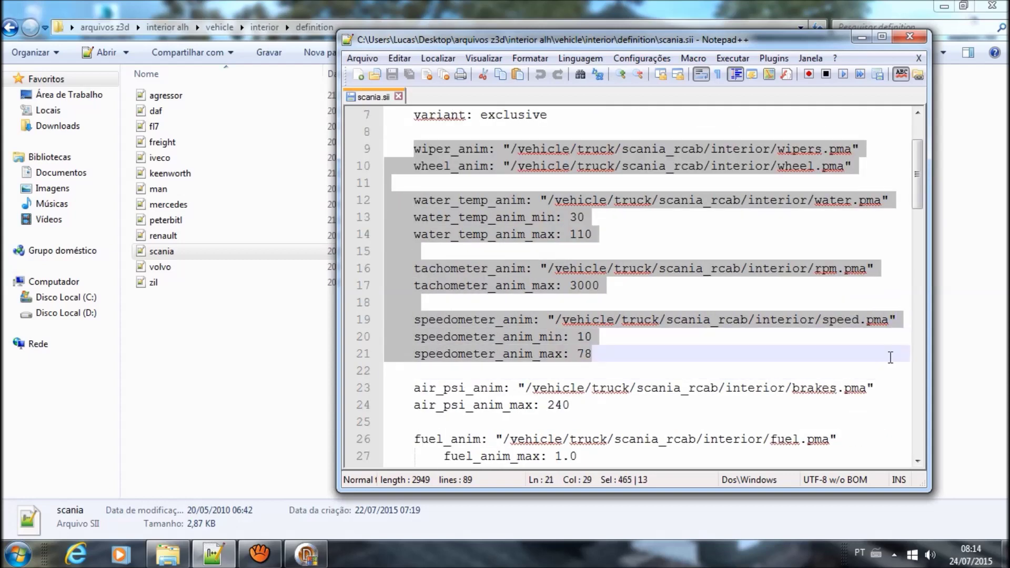
left_click(882, 391, "shift")
scroll(881, 392, "down", 1)
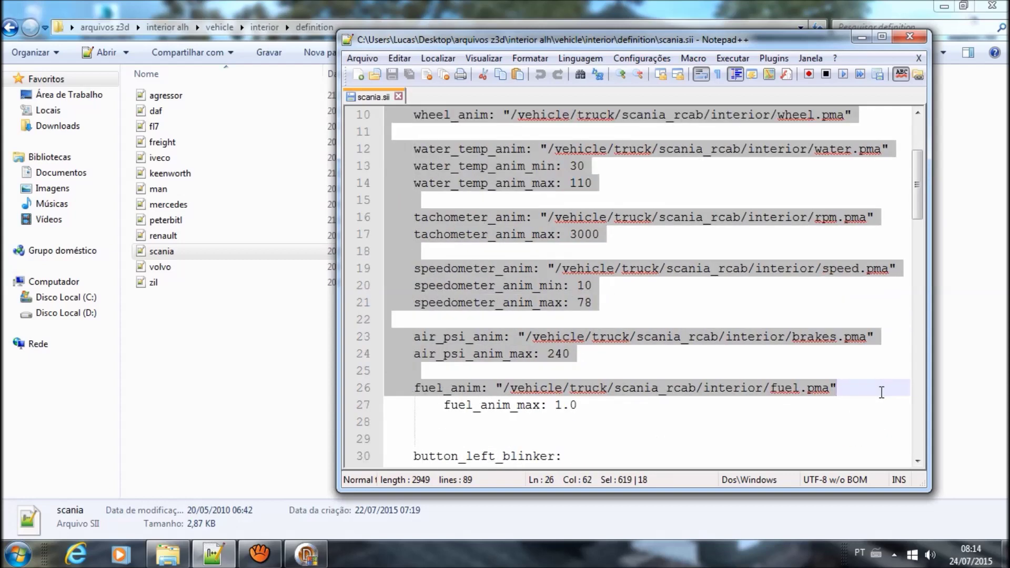
scroll(882, 392, "down", 2)
left_click(881, 393, "shift")
scroll(763, 391, "down", 2)
left_click(764, 391, "shift")
scroll(764, 392, "down", 1)
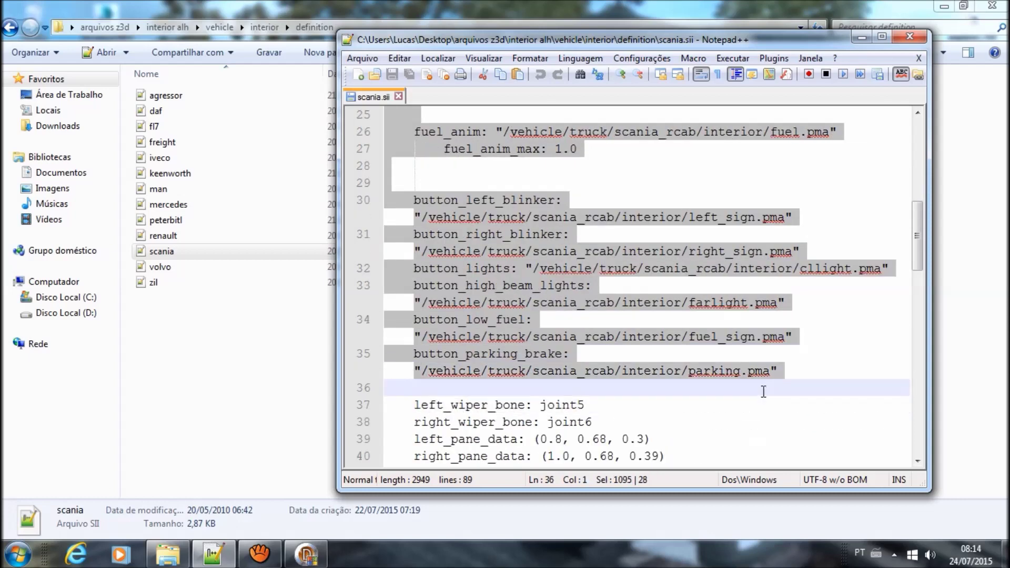
left_click(784, 370, "shift")
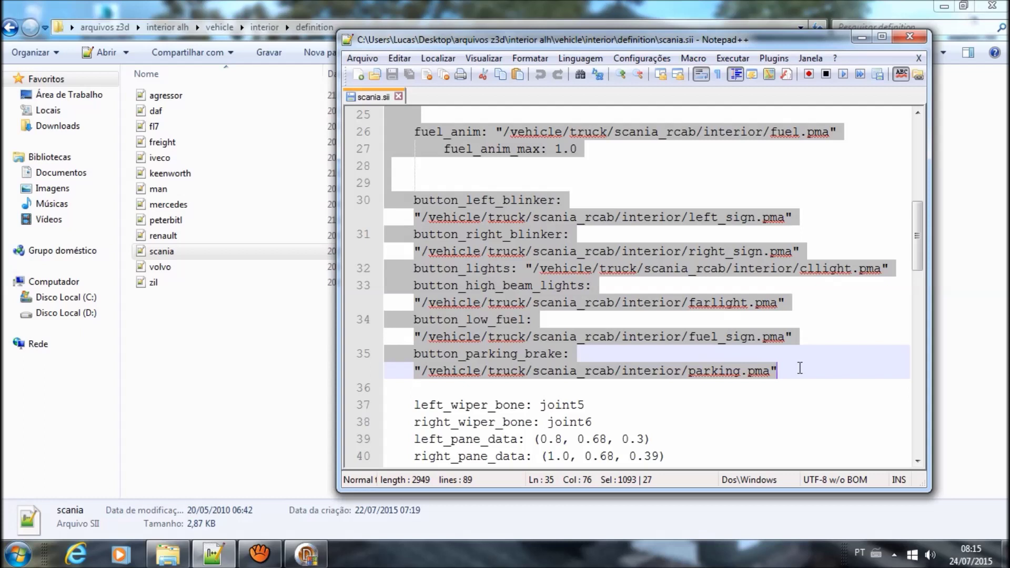
scroll(603, 330, "down", 1)
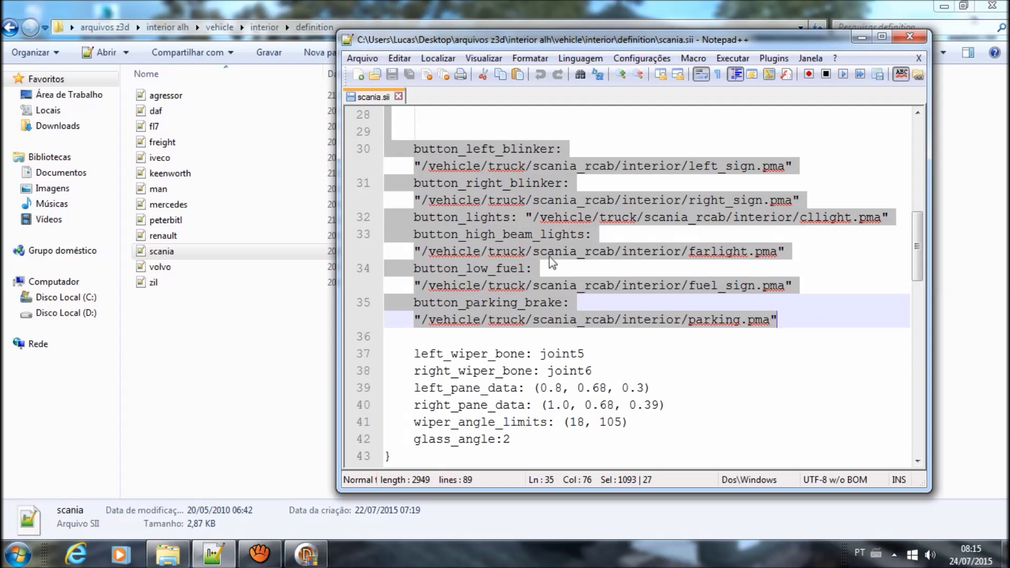
Copy the selected entries, then close scania.sii and the definition folder.
key("ctrl+z")
key("ctrl+y")
key("ctrl+z")
key("ctrl+y")
left_click(398, 97)
left_click(286, 316)
left_click(992, 5)
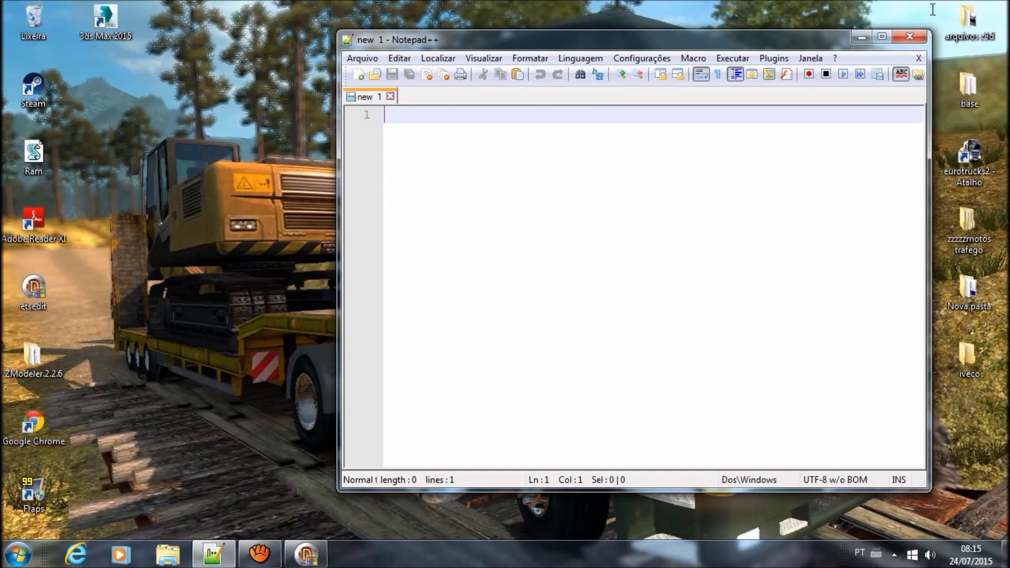
Browse Nova pasta > 1213scania > def > vehicle > truck > scania.r > interior.
left_click(861, 37)
double_click(968, 292)
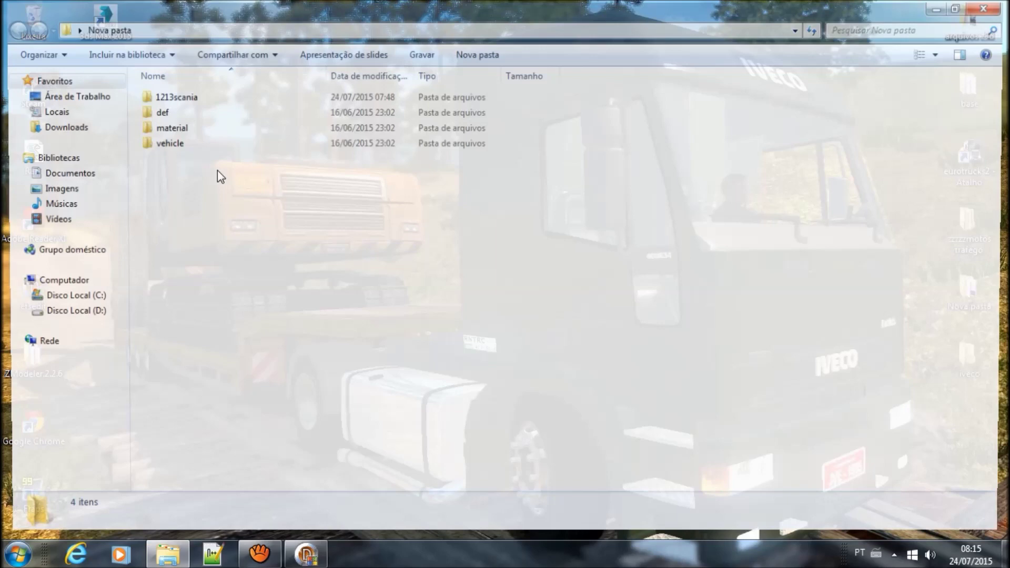
double_click(172, 112)
double_click(184, 98)
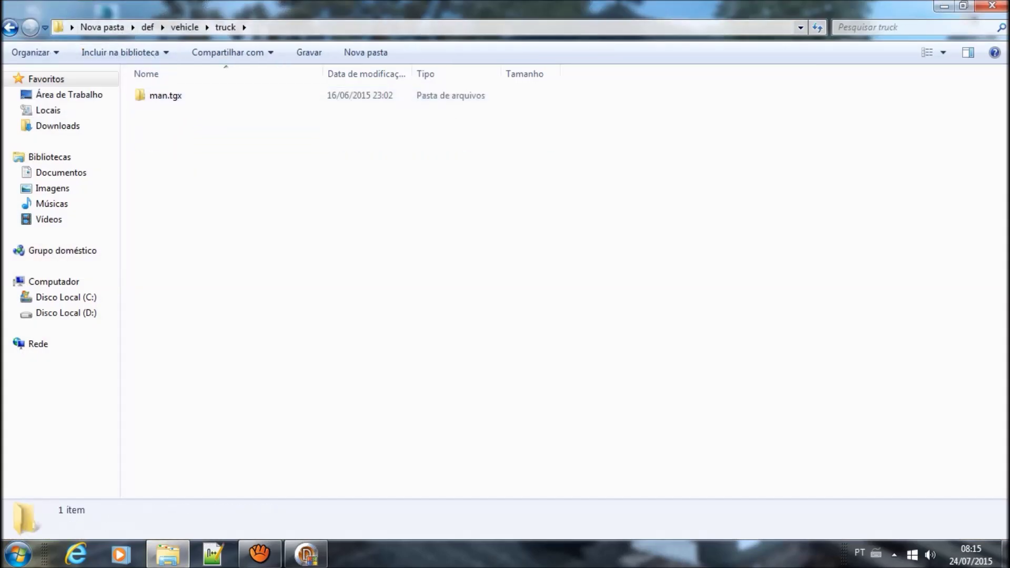
left_click(105, 27)
double_click(179, 97)
double_click(180, 99)
double_click(180, 100)
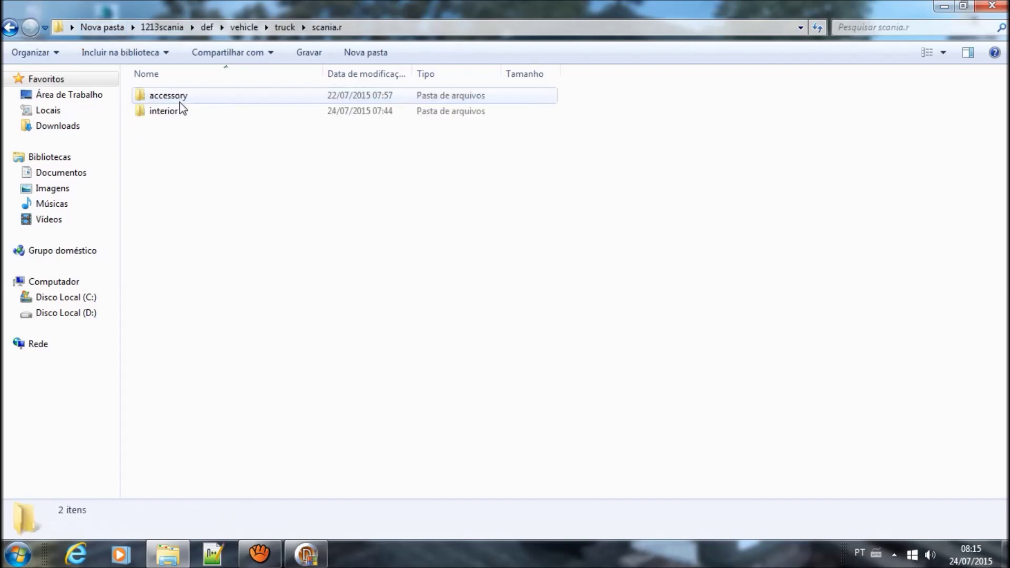
double_click(187, 113)
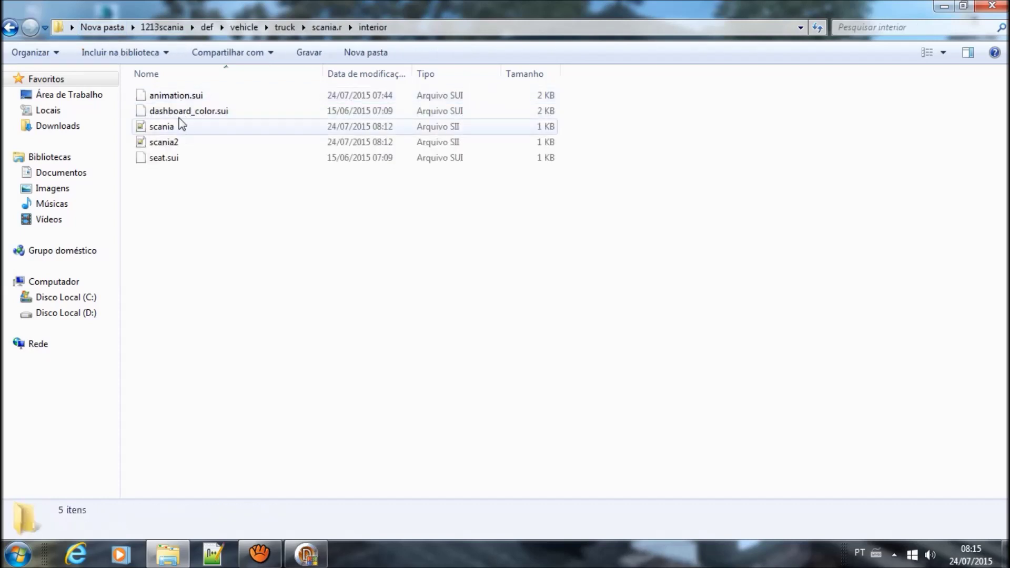
Open animation.sui in a fresh Notepad++ window.
mouse_move(181, 98)
left_mouse_down()
mouse_move(345, 459)
mouse_move(227, 406)
left_mouse_up()
left_click(227, 406)
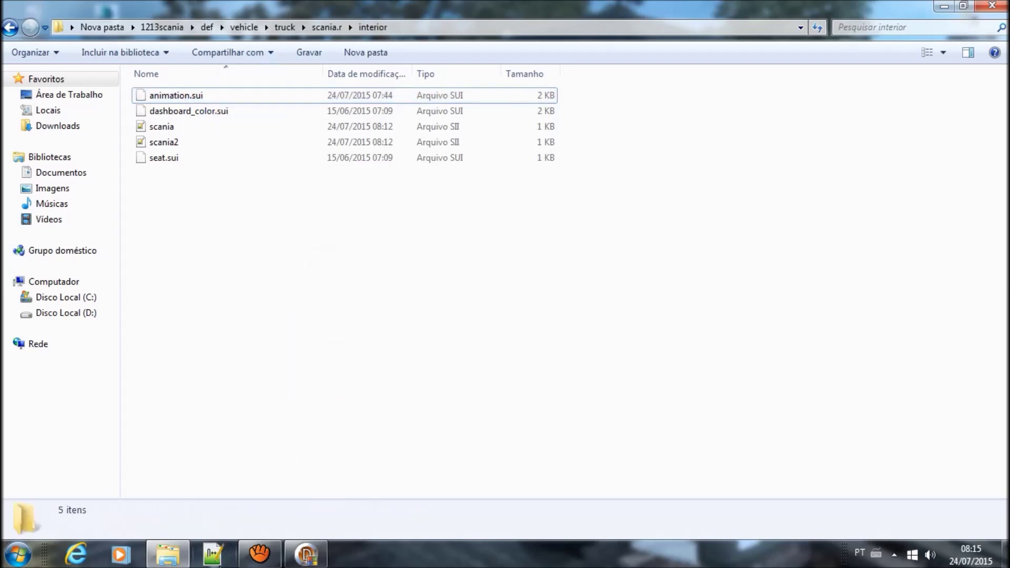
right_click(213, 554)
left_click(176, 95)
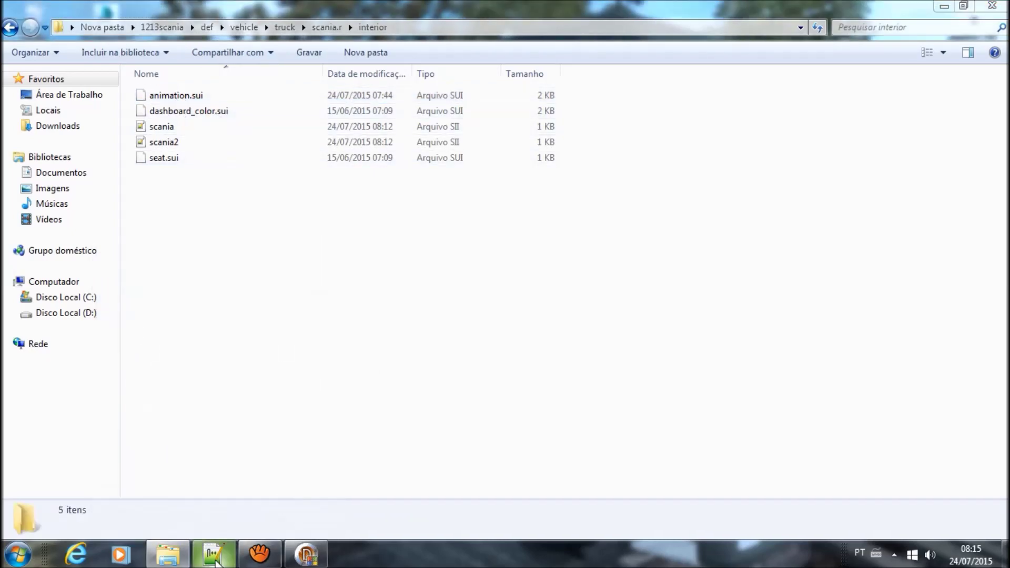
left_click(213, 554)
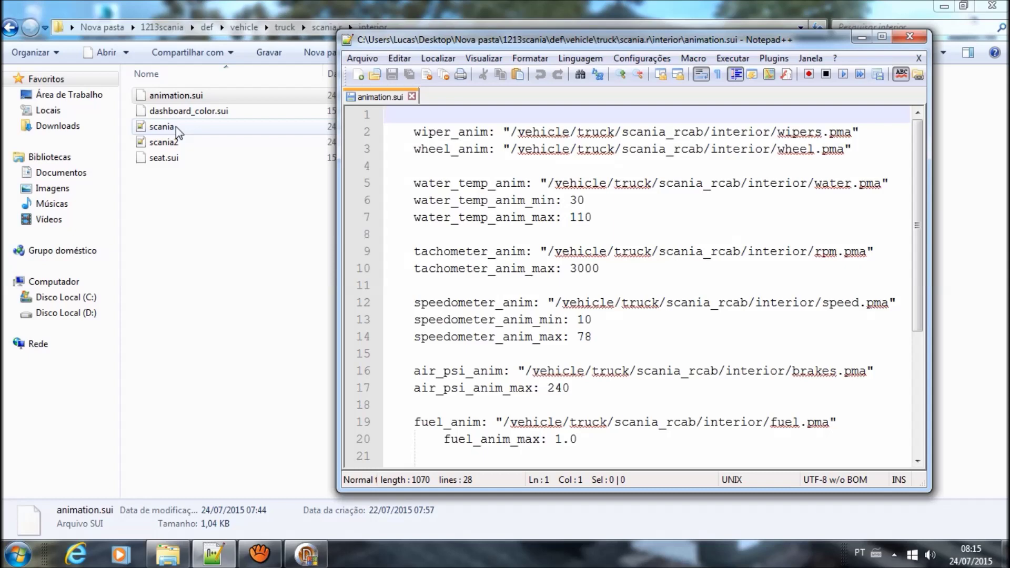
Replace animation.sui's text with the copied entries, indent wiper_anim, and save.
key("ctrl+a")
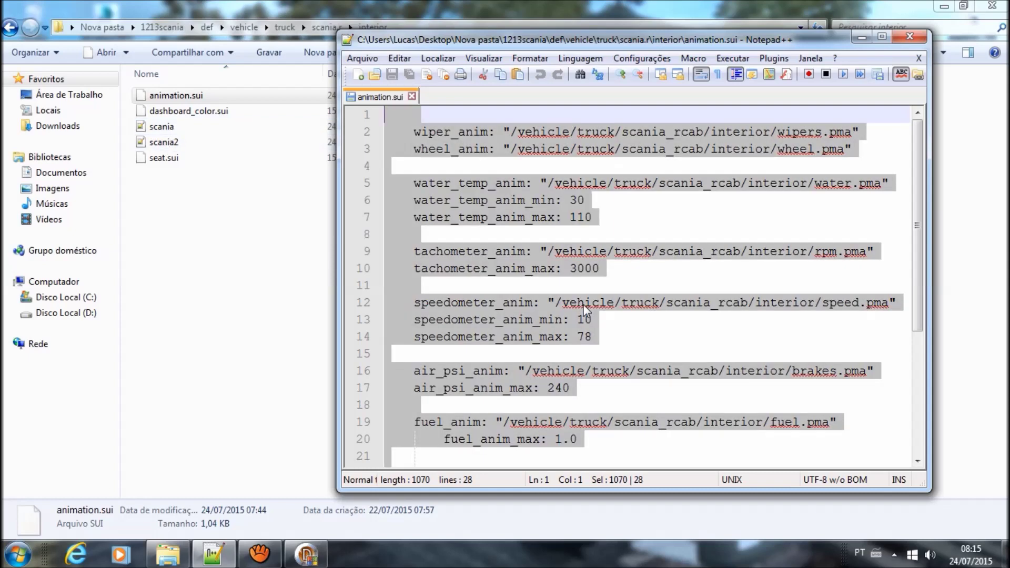
key("ctrl+v")
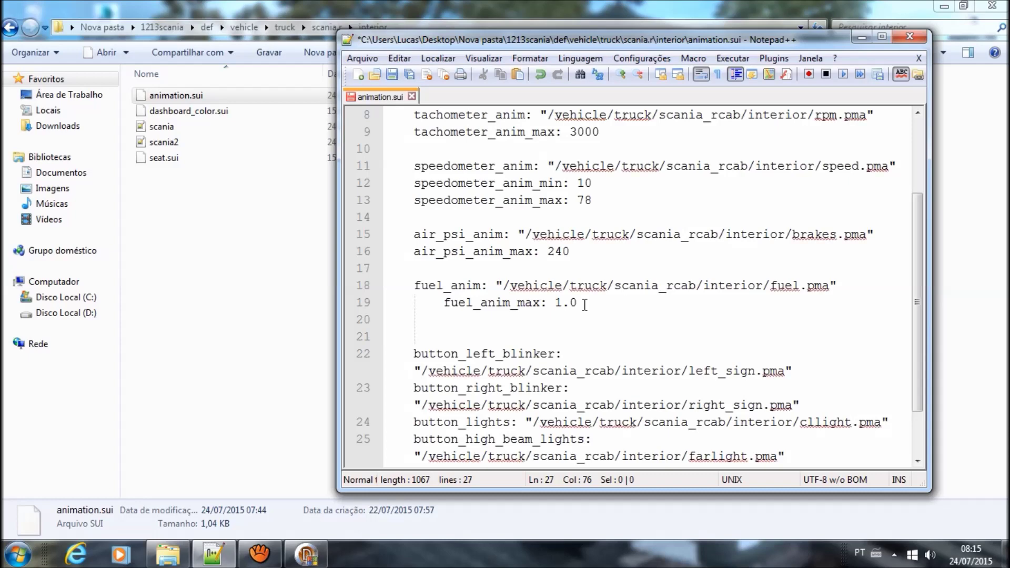
scroll(581, 303, "up", 3)
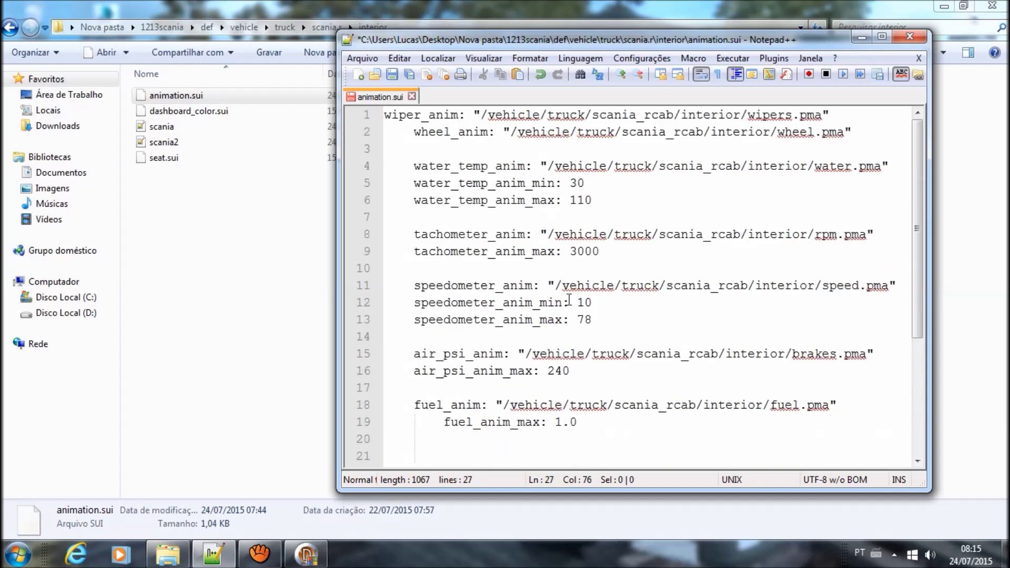
left_click(386, 112)
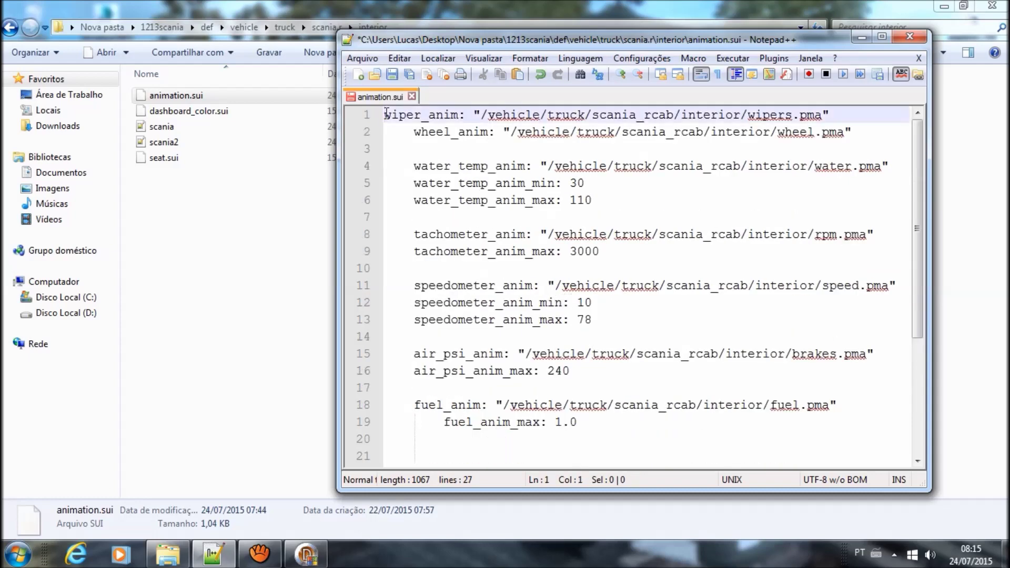
key("Return")
key("BackSpace")
key("Return")
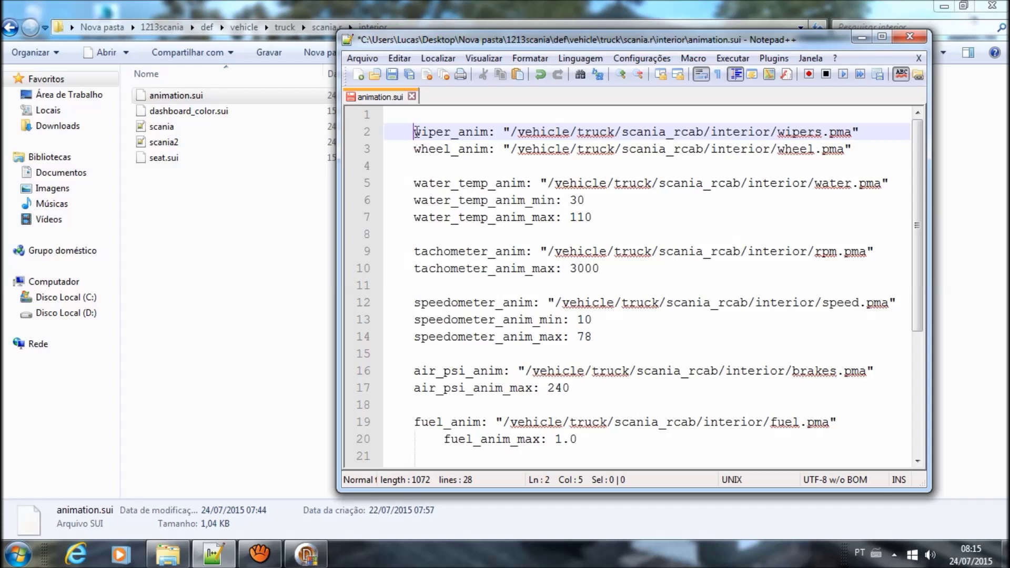
left_click(389, 76)
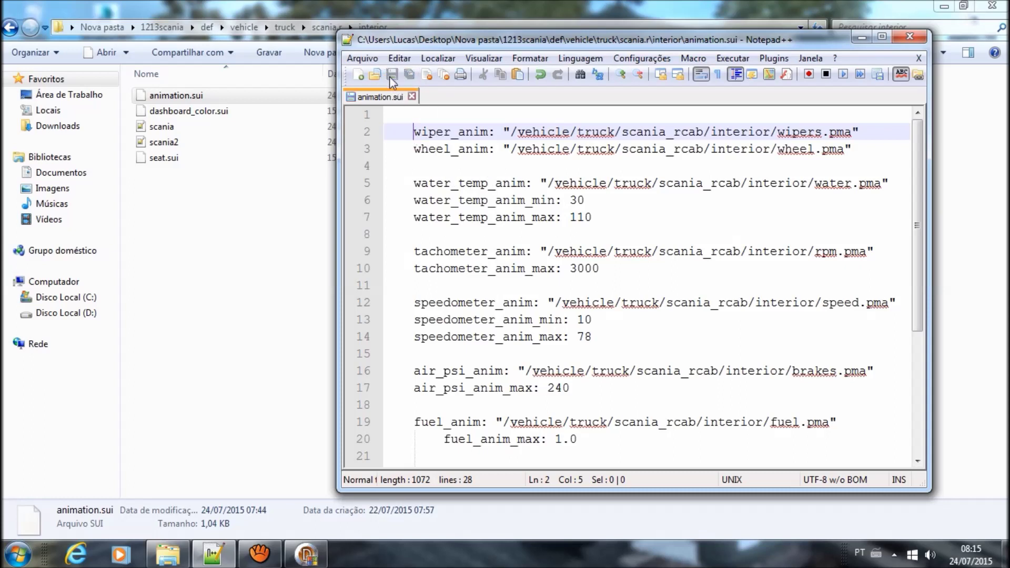
Reopen animation.sui to verify the paste, then close Notepad++ and the interior folder.
left_click(412, 96)
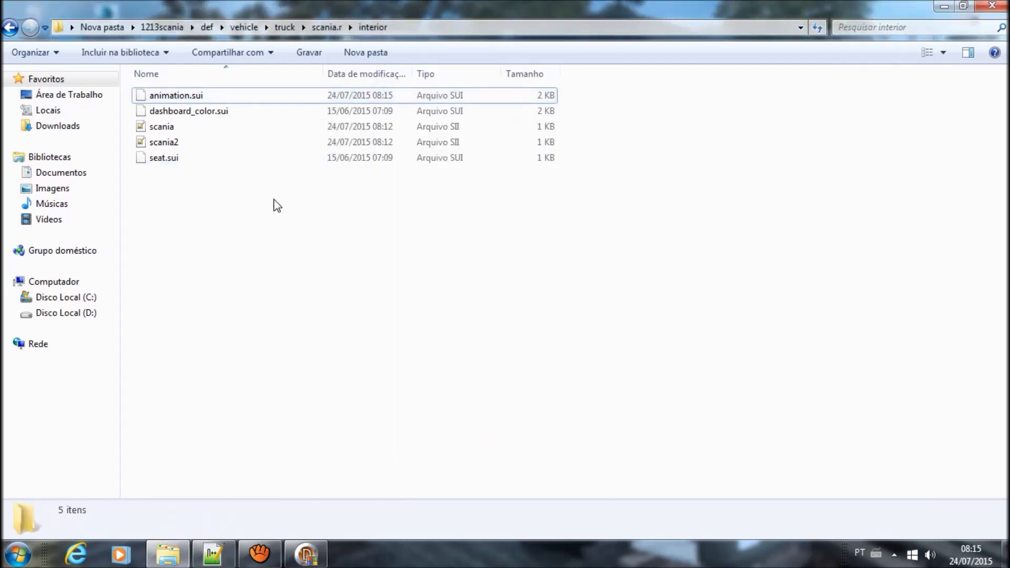
left_click(212, 553)
left_click_drag(168, 95, 521, 186)
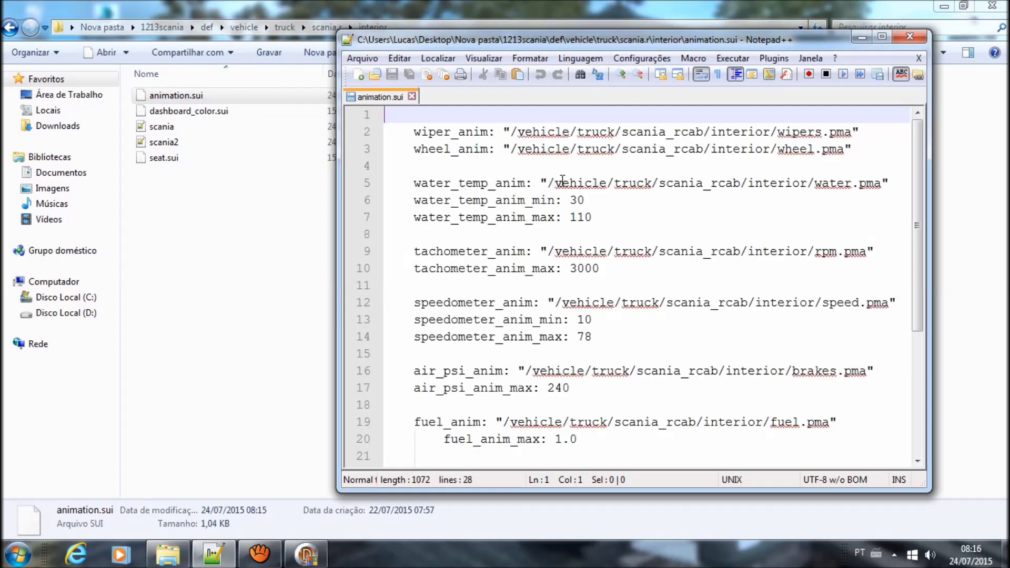
left_click_drag(555, 183, 729, 182)
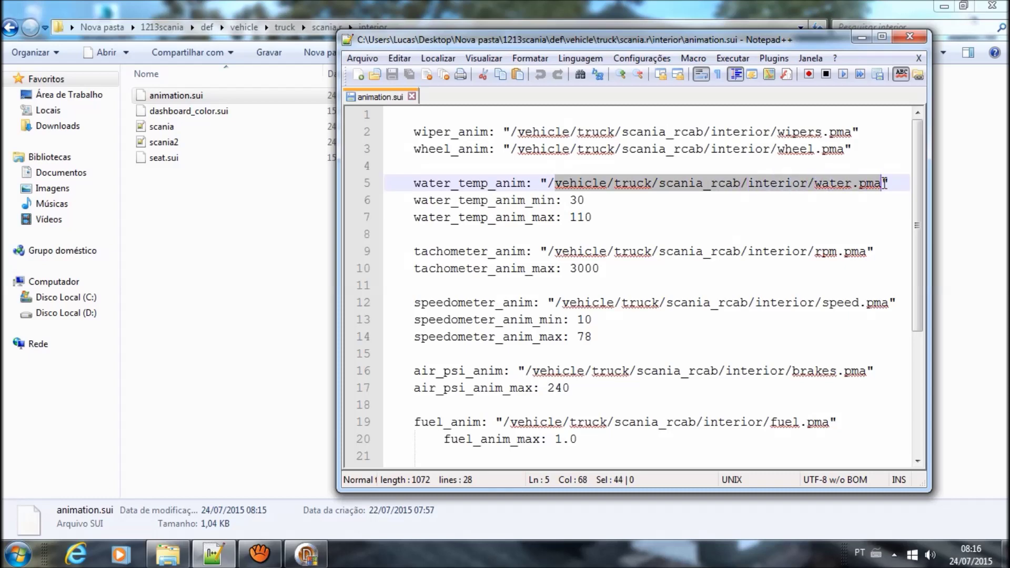
left_click(910, 36)
left_click(992, 5)
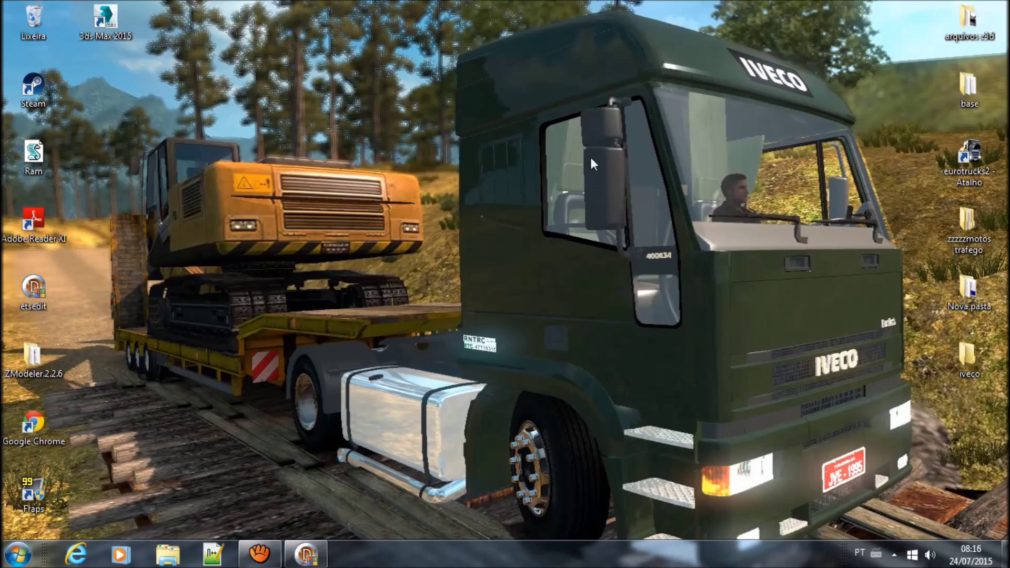
Browse arquivos z3d > interior alh > vehicle > truck > scania_rcab > interior.
double_click(992, 30)
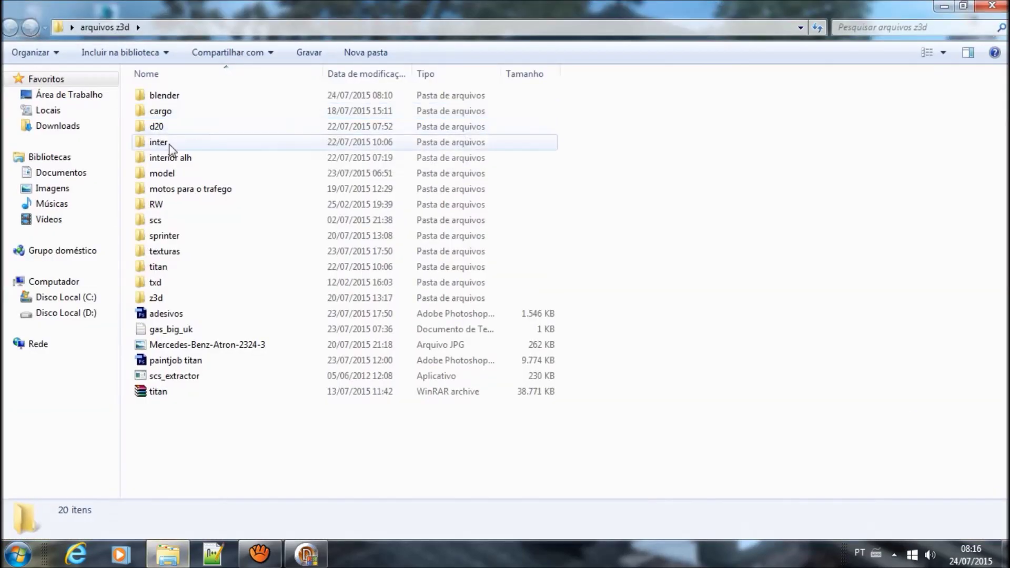
double_click(169, 144)
double_click(194, 142)
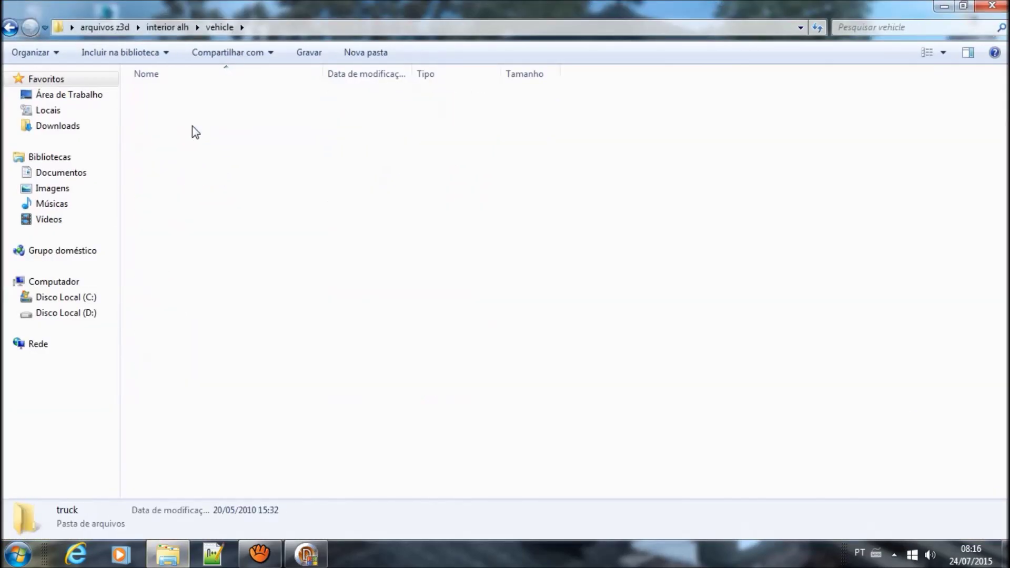
double_click(191, 111)
double_click(197, 172)
double_click(190, 96)
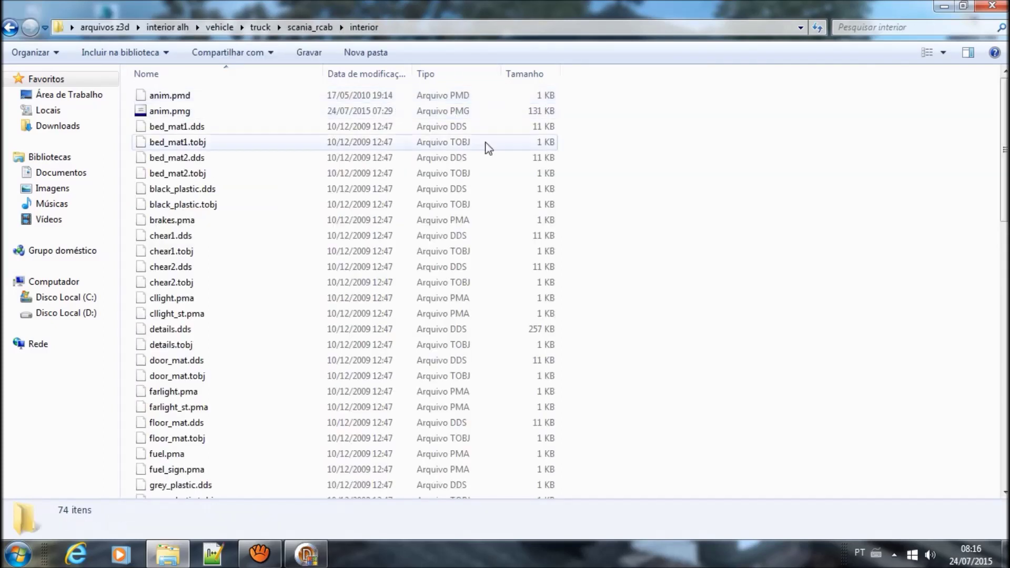
Ctrl-select the .pma files from brakes.pma through speed.pma and turn_stick.pma.
left_click(463, 218)
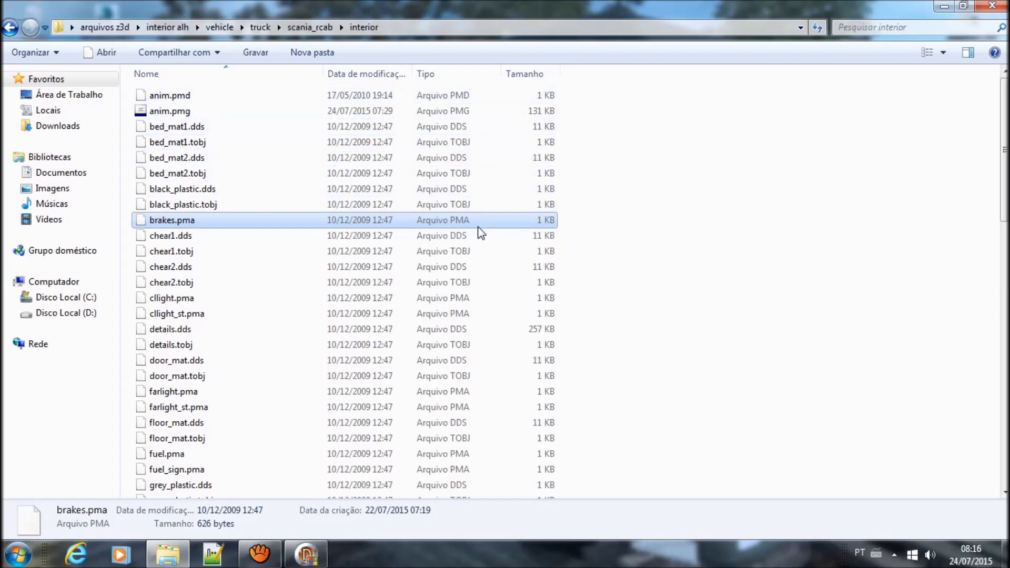
left_click(476, 298, "ctrl")
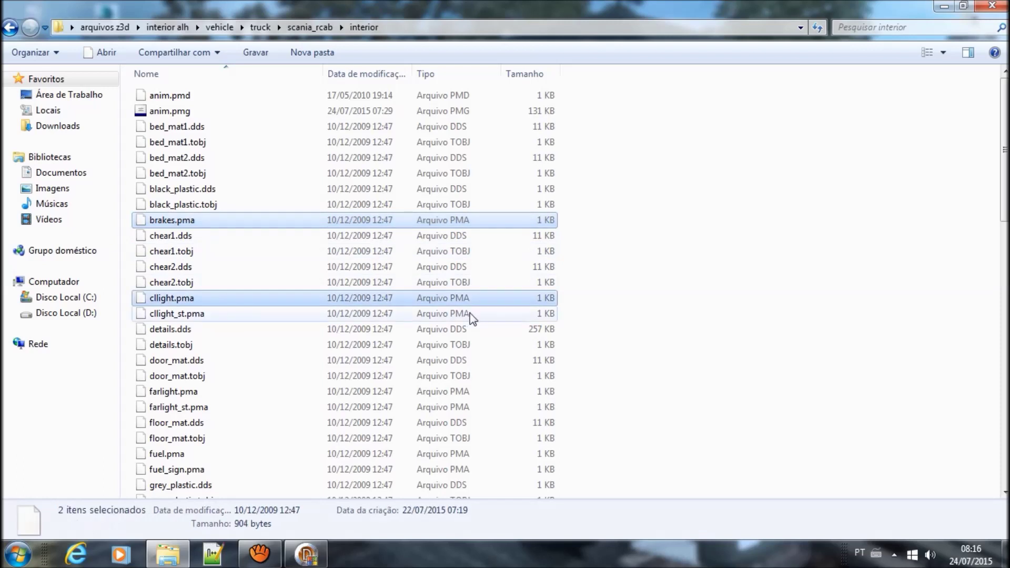
left_click(472, 315, "ctrl")
left_click(469, 391, "ctrl")
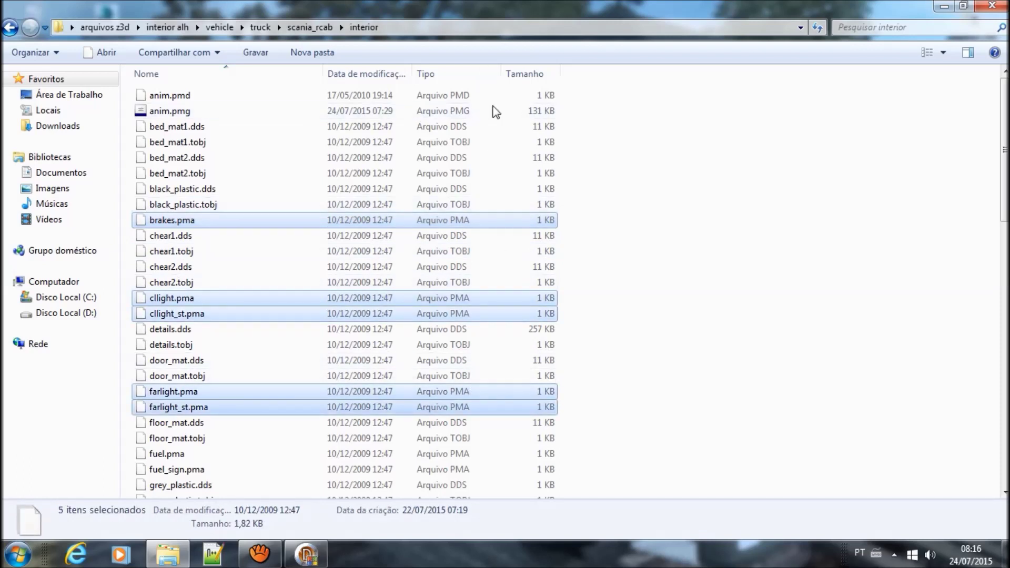
scroll(584, 293, "down", 5)
left_click(484, 288, "ctrl")
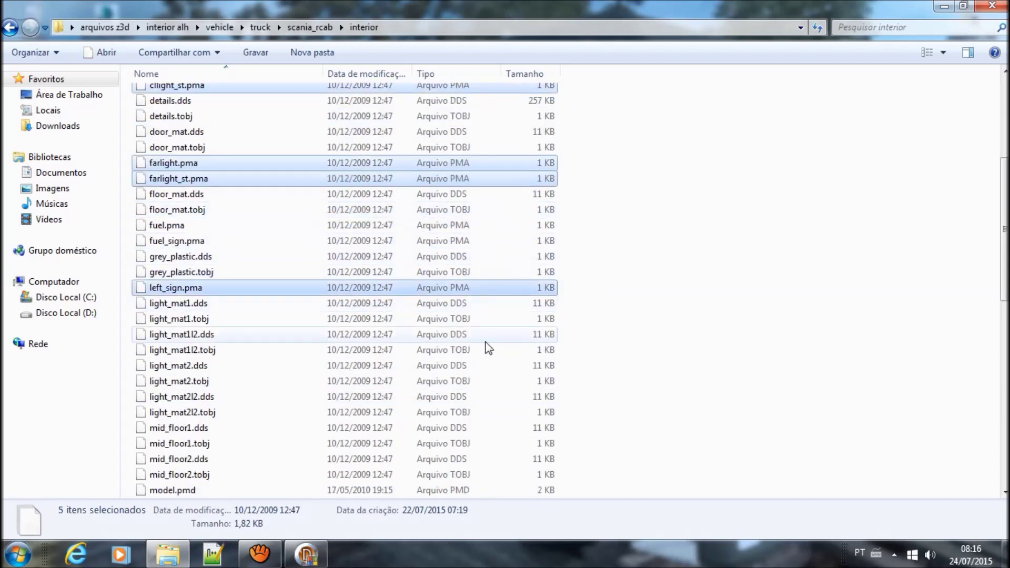
left_click(484, 397, "ctrl")
scroll(484, 397, "down", 1)
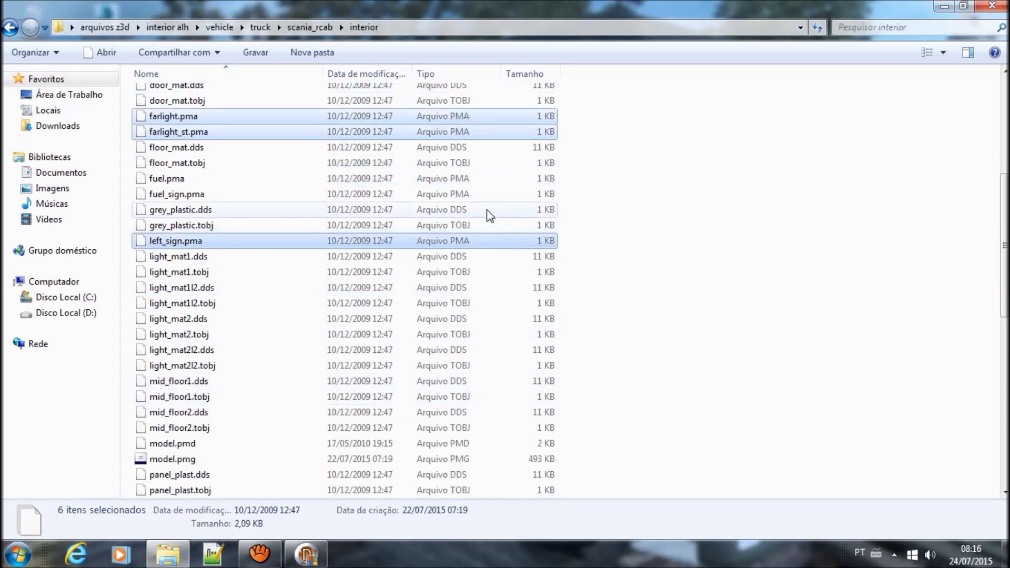
left_click(473, 195, "ctrl")
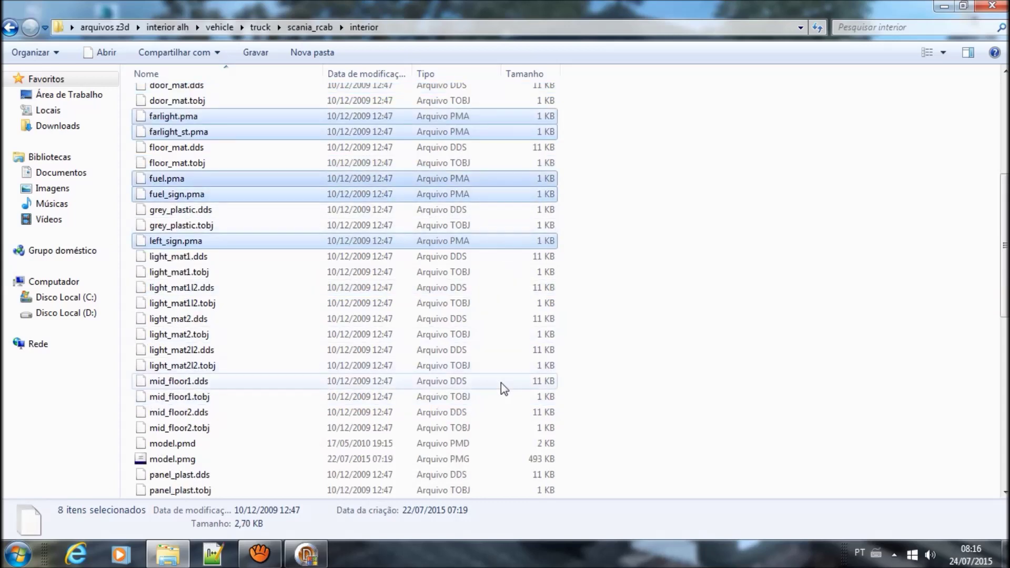
scroll(503, 384, "down", 2)
scroll(483, 348, "down", 3)
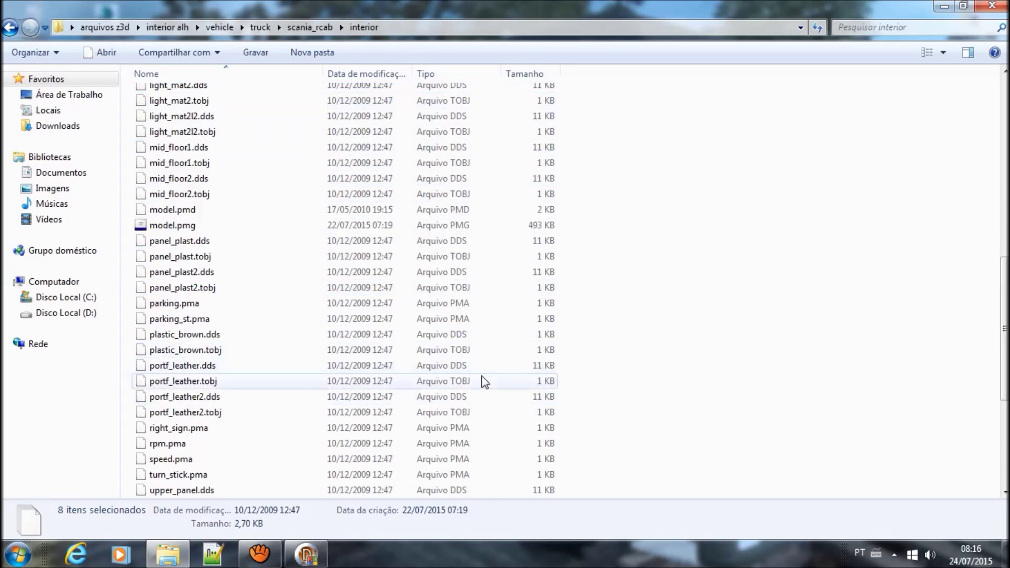
left_click(476, 304, "ctrl")
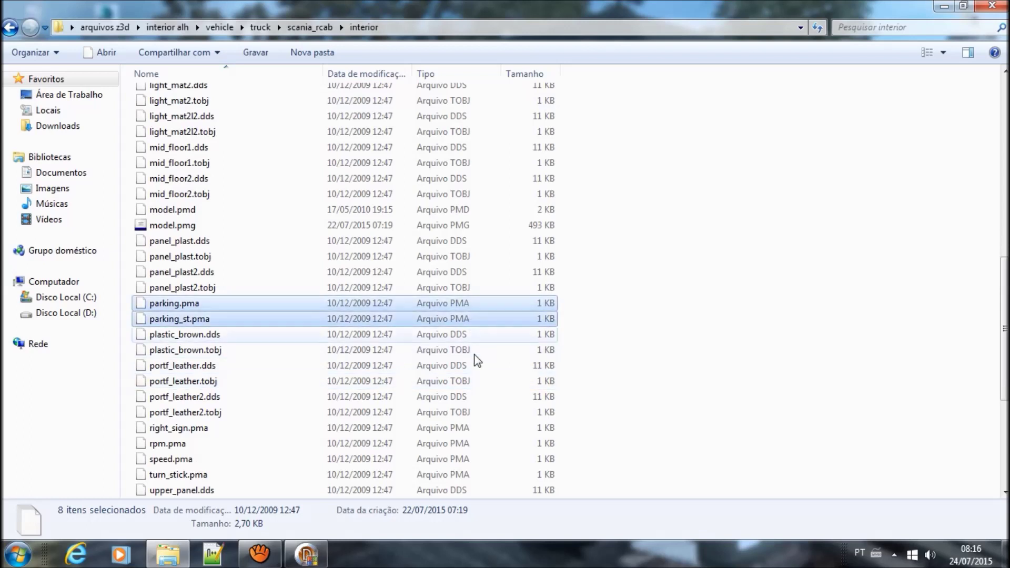
left_click(476, 428, "ctrl")
left_click(478, 445, "ctrl")
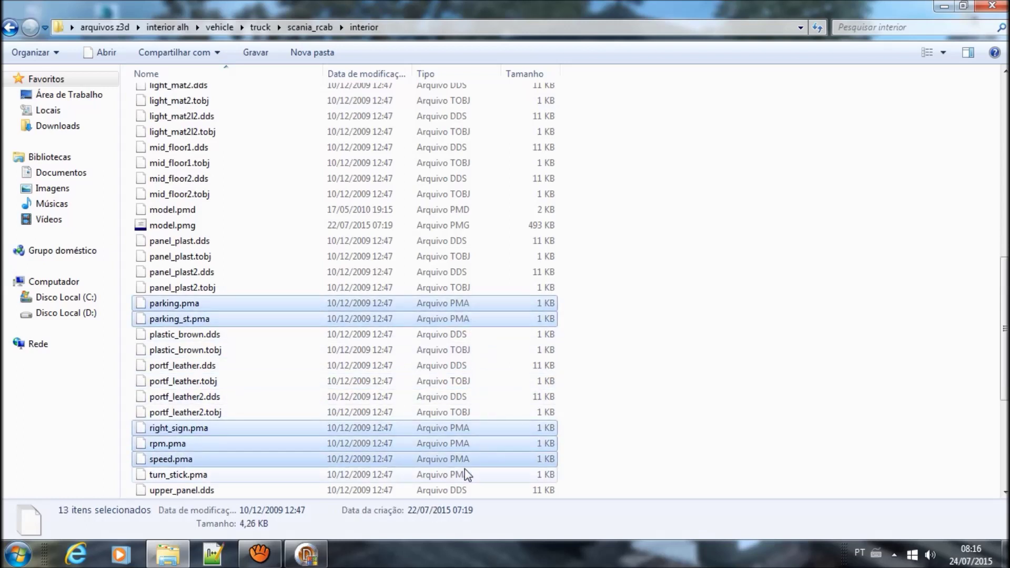
left_click(470, 475, "ctrl")
Add water, wheel, wipers and wipers_st .pma to complete all 18, then close the folder.
scroll(468, 469, "down", 2)
scroll(466, 462, "down", 1)
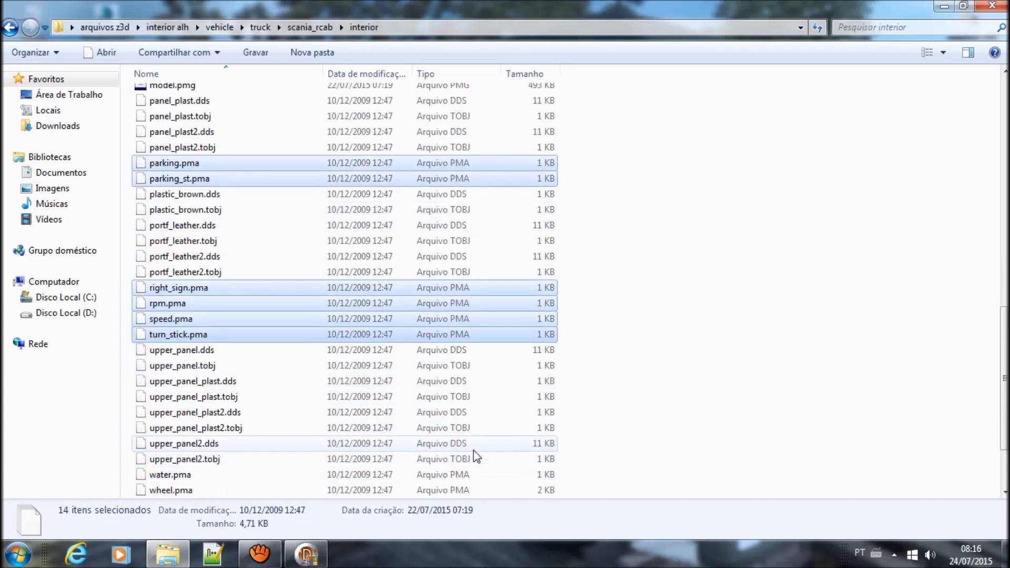
scroll(477, 455, "down", 2)
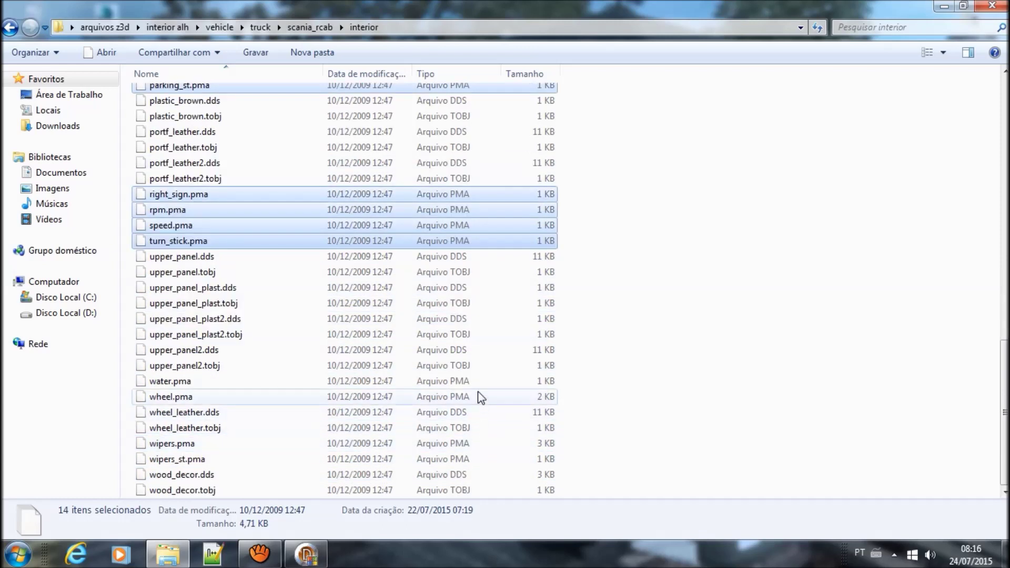
left_click(478, 383, "ctrl")
left_click(478, 397, "ctrl")
left_click(476, 445, "ctrl")
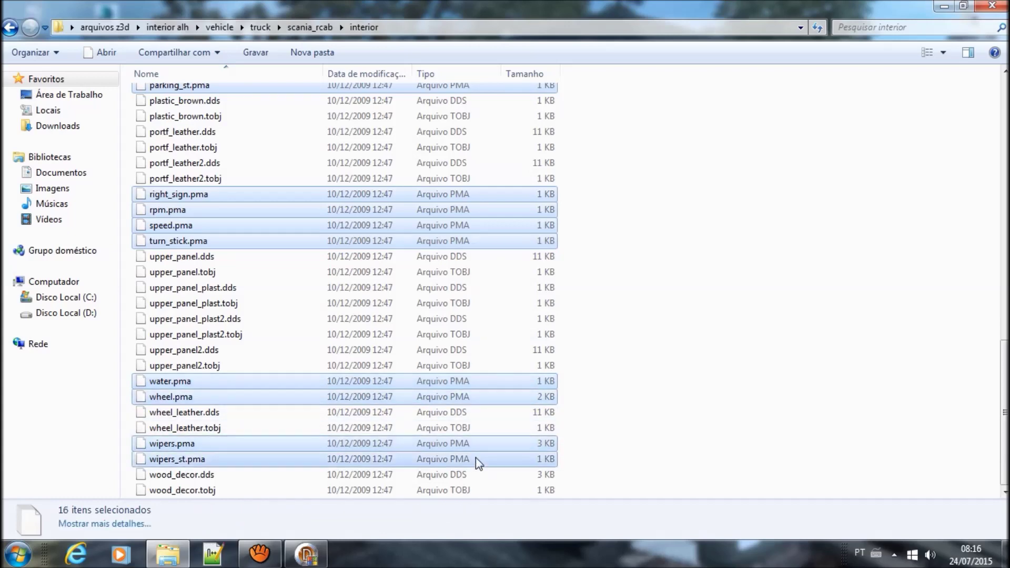
scroll(468, 421, "up", 2)
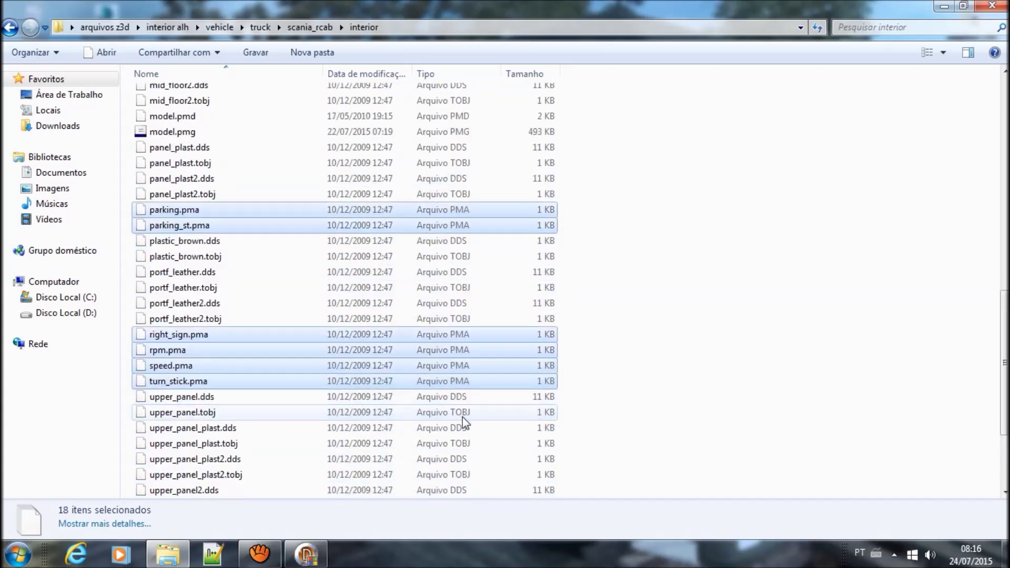
scroll(463, 432, "down", 2)
scroll(461, 409, "up", 1, "ctrl")
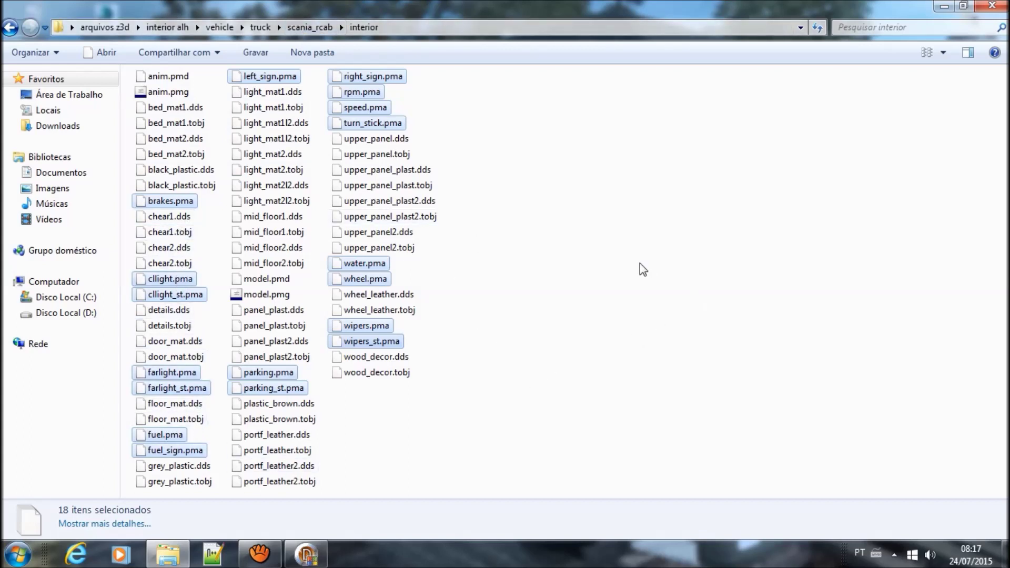
left_click(980, 6)
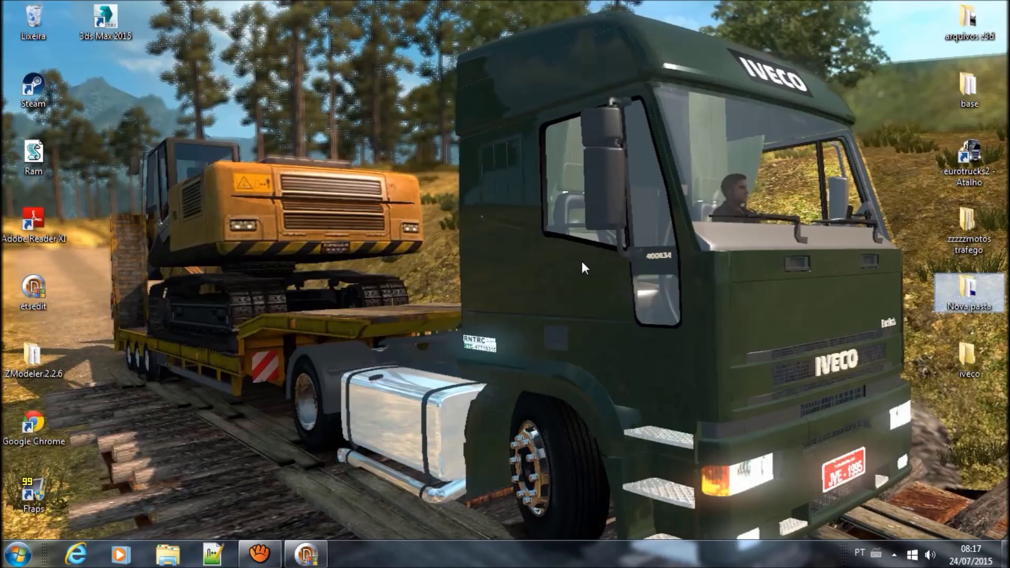
Browse Nova pasta > 1213scania > vehicle > truck > scania_racb > interior.
double_click(970, 292)
left_click(200, 147)
double_click(200, 148)
key("BackSpace")
left_click(180, 100)
double_click(178, 99)
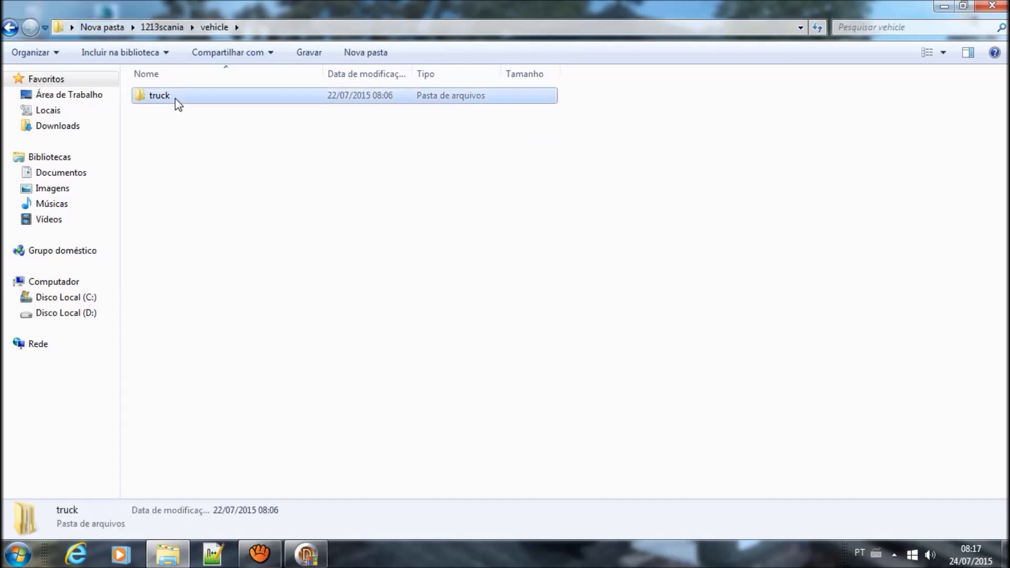
double_click(175, 97)
double_click(185, 111)
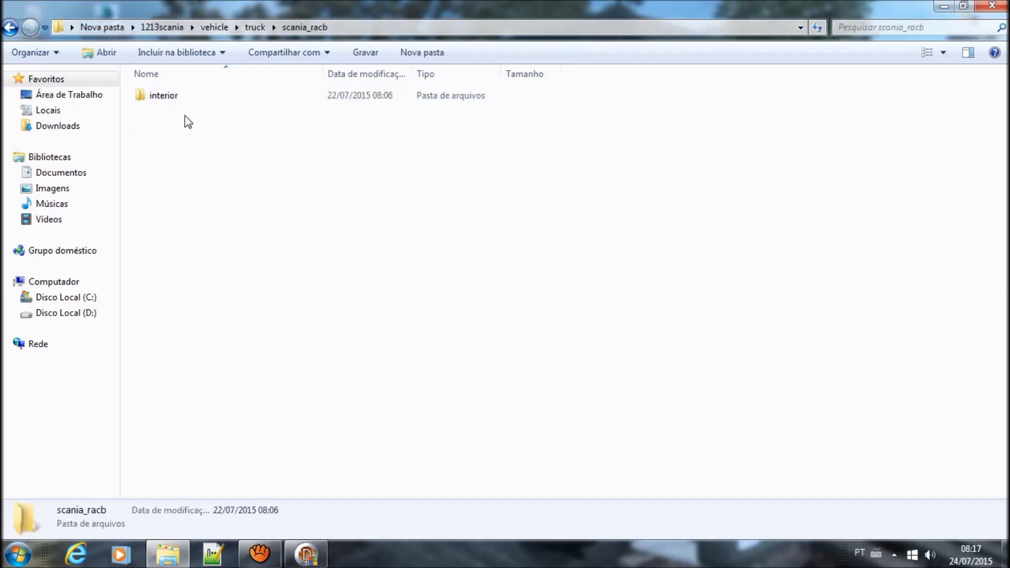
double_click(226, 98)
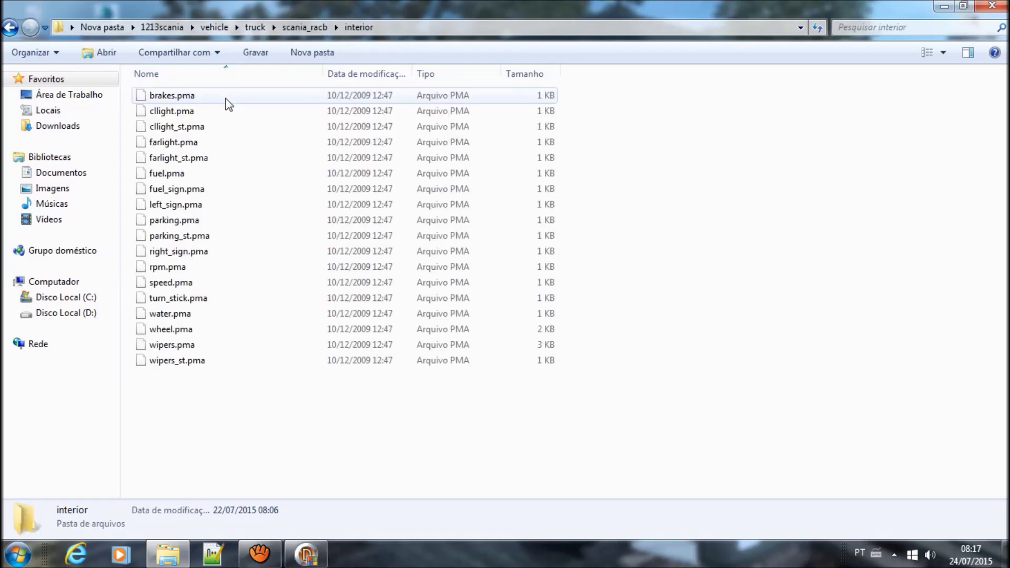
Paste the 18 .pma files, replacing the existing copies for all 17 conflicts.
key("ctrl+v")
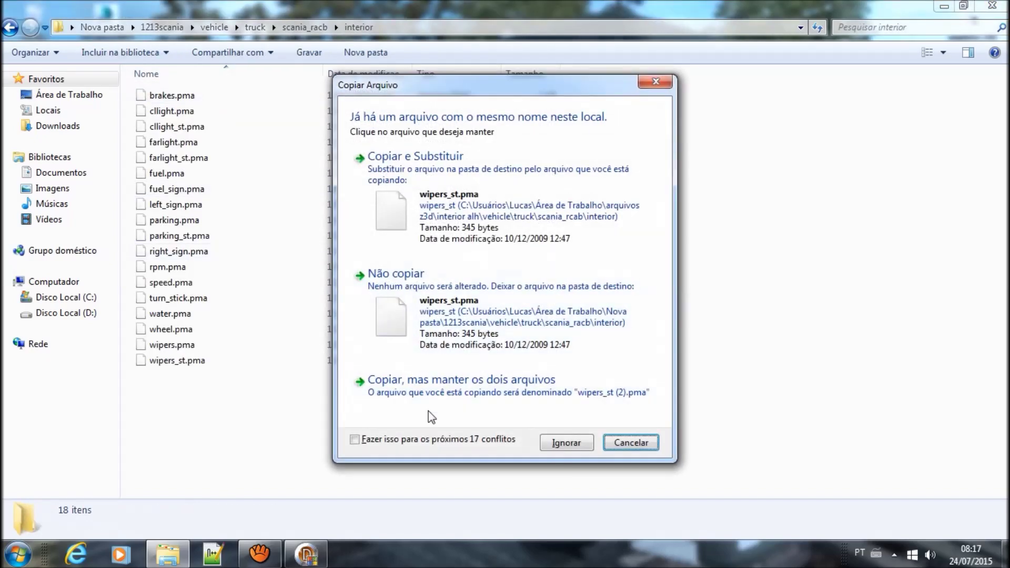
left_click(441, 440)
left_click(433, 203)
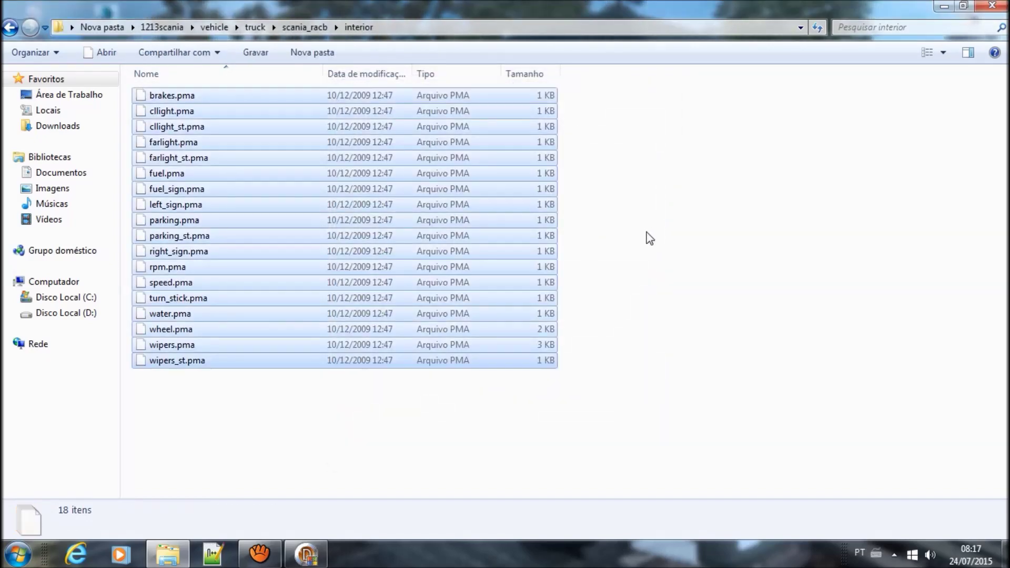
left_click(293, 385)
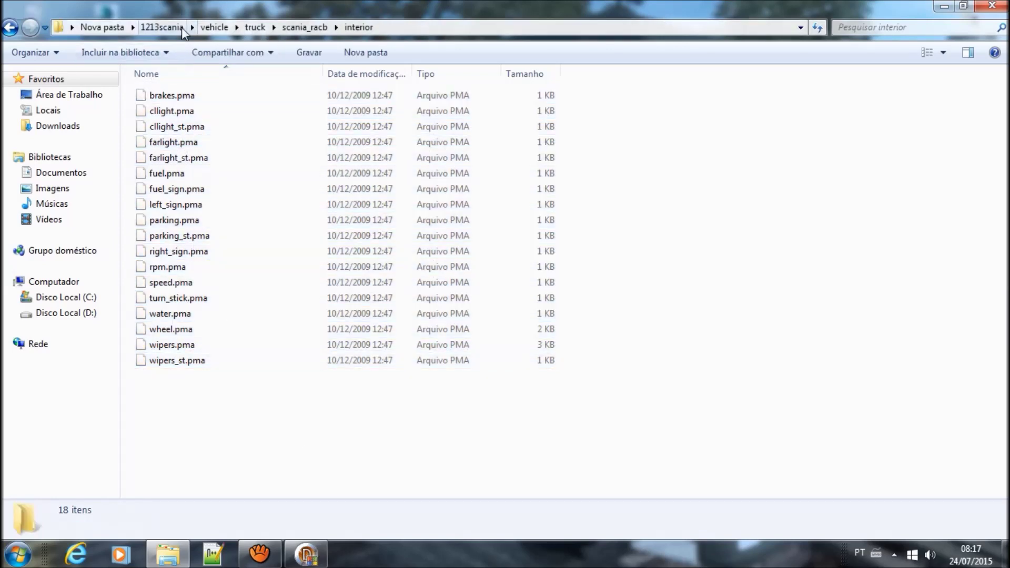
Return to 1213scania and select both the def and vehicle folders.
left_click(158, 27)
mouse_move(198, 170)
left_mouse_down()
mouse_move(284, 121)
mouse_move(401, 94)
left_mouse_up()
right_click(401, 92)
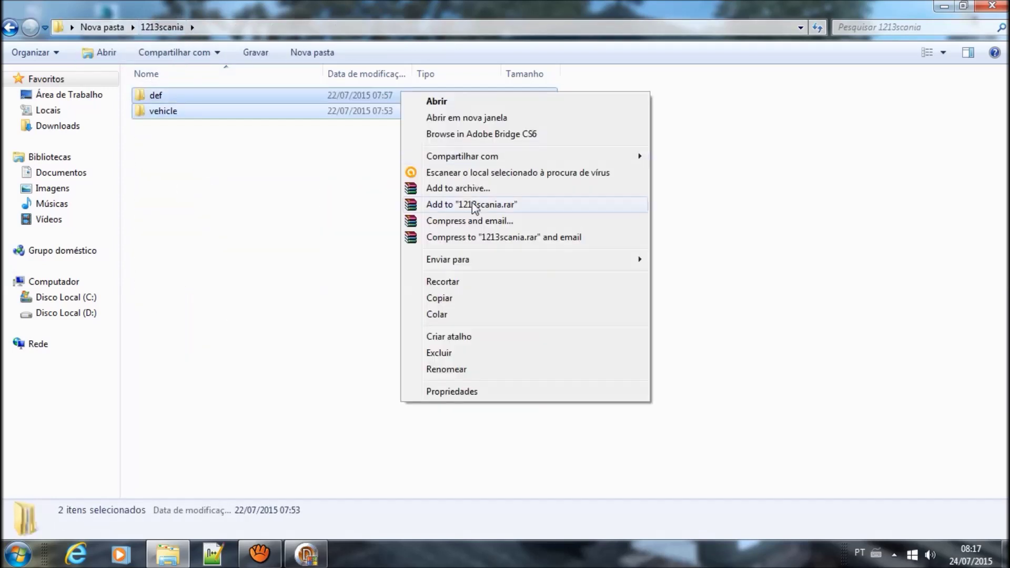
Create interior.scs from def and vehicle as a ZIP archive with Store compression.
left_click(465, 189)
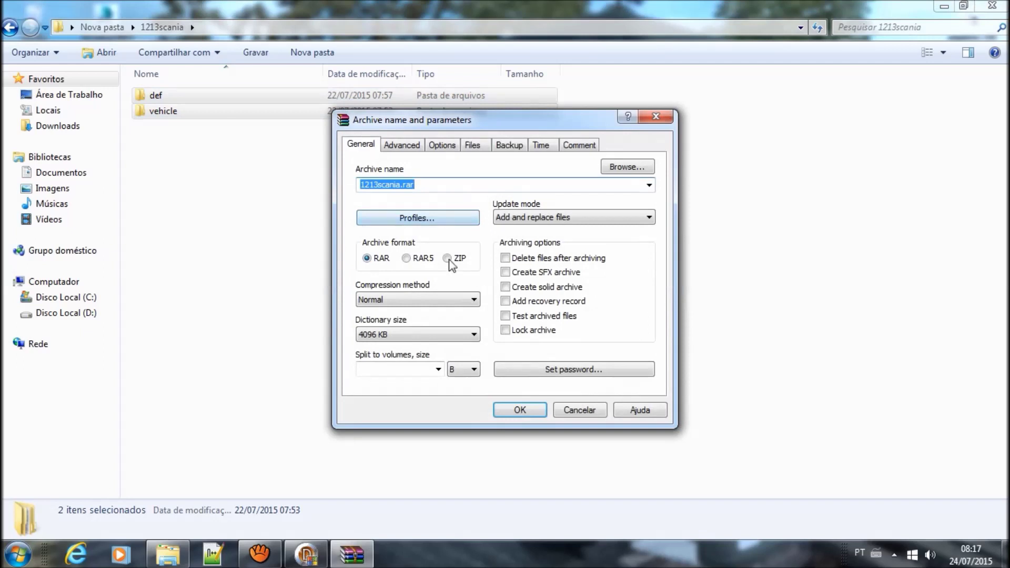
left_click(448, 258)
left_click(471, 299)
left_click(462, 309)
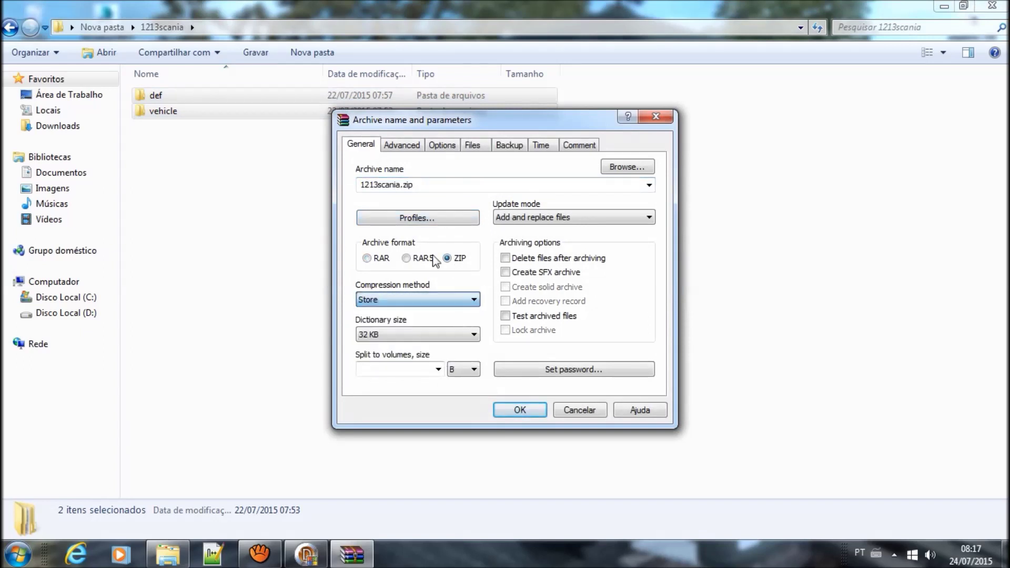
double_click(450, 183)
key("Down")
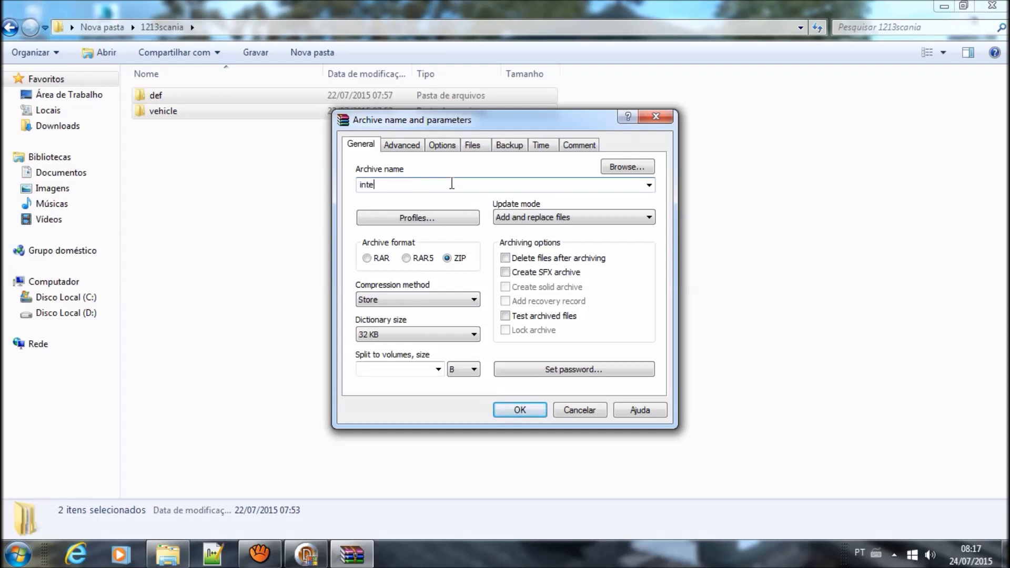
key("Return")
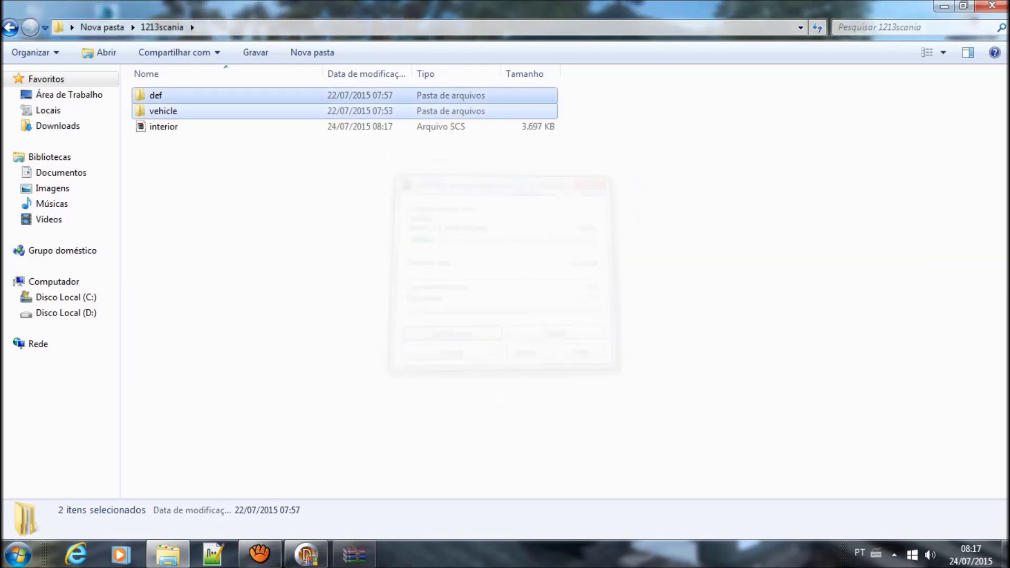
left_click(508, 130)
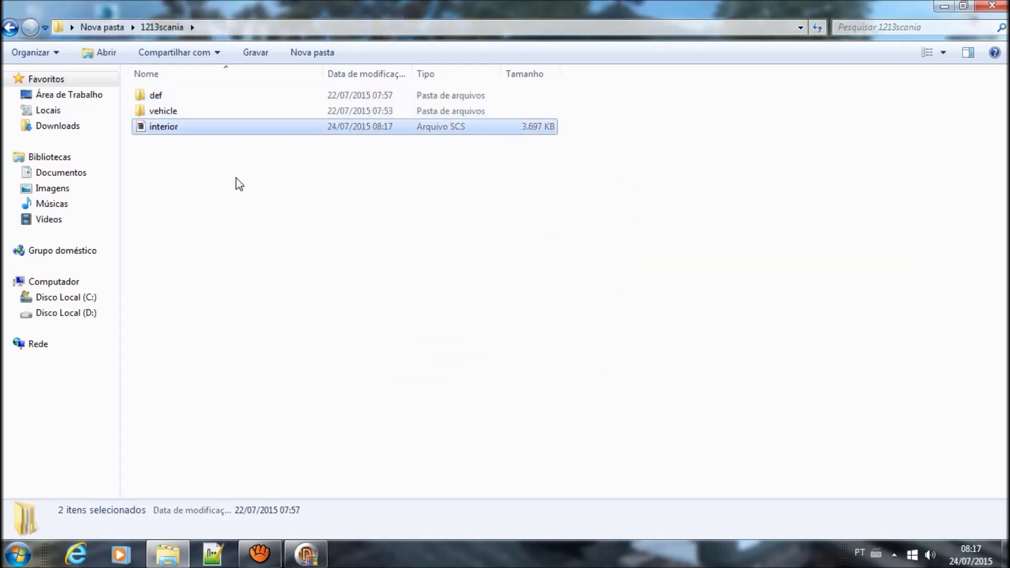
Replace the old interior mod in Documents\Euro Truck Simulator 2\mod with the new interior.scs.
left_click(66, 173)
double_click(265, 139)
left_click(340, 147)
left_click(271, 157)
key("Delete")
key("Return")
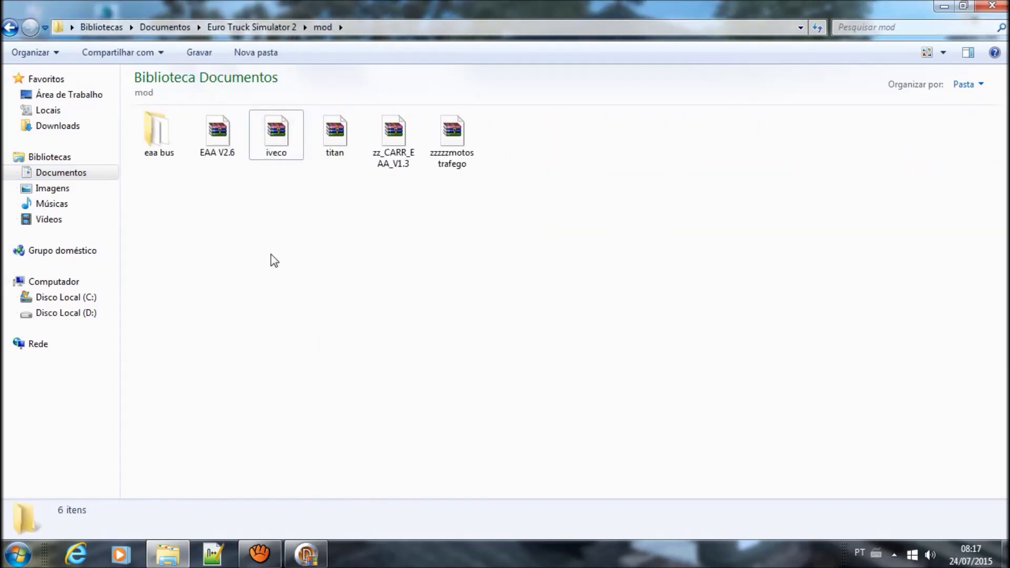
key("ctrl+z")
left_click(992, 5)
Launch Euro Truck Simulator 2, load the latest autosave, and open the truck browser.
double_click(970, 178)
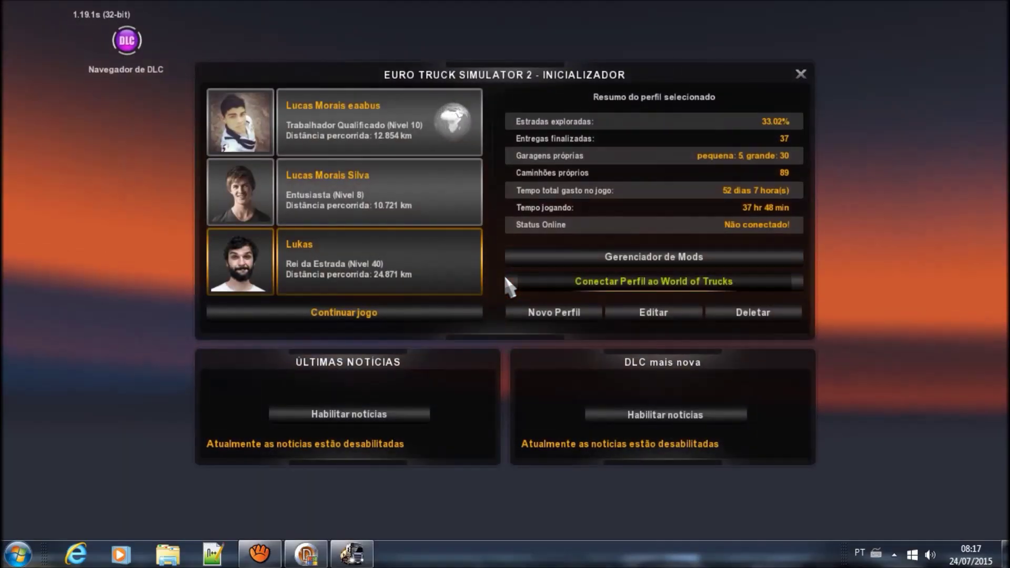
key("Return")
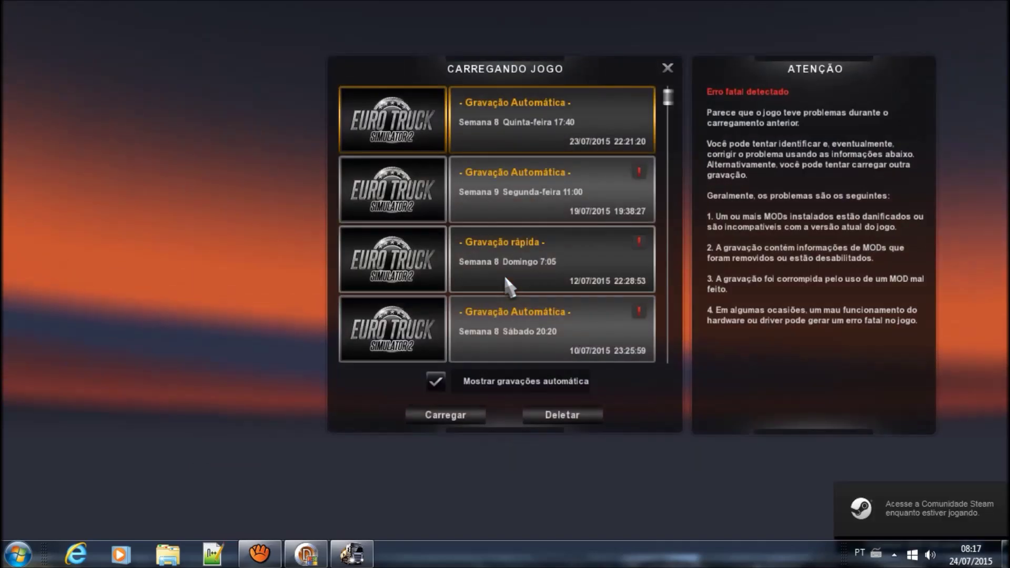
double_click(508, 286)
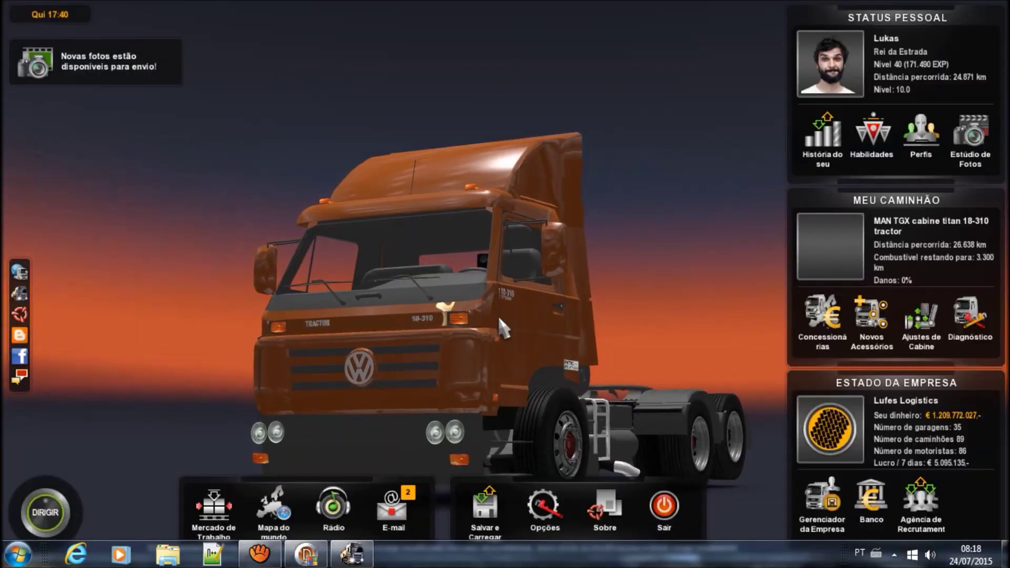
left_click(605, 521)
left_click(436, 251)
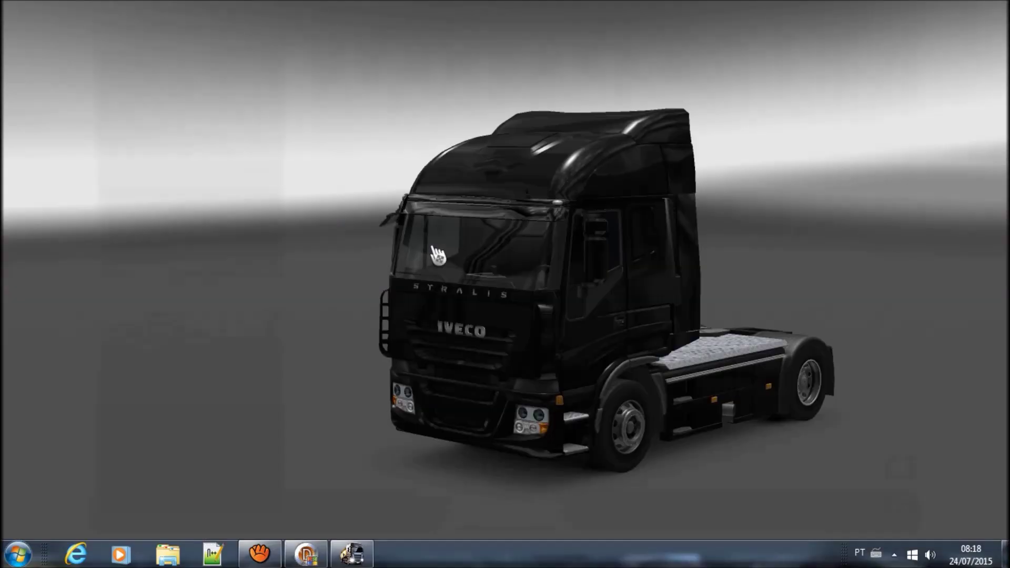
Preview the Scania Streamline truck in the truck browser.
left_click(323, 52)
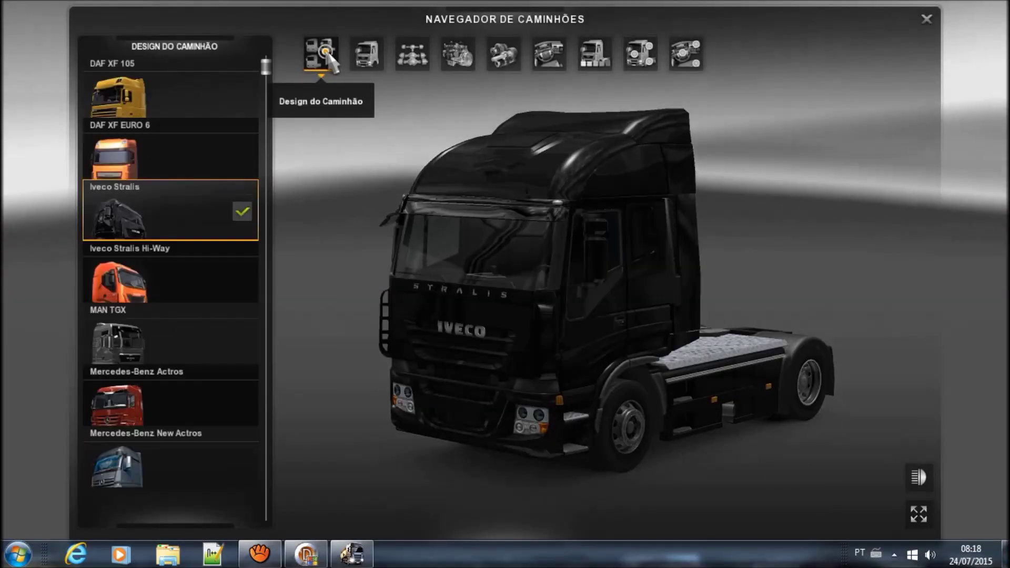
scroll(180, 405, "down", 3)
scroll(184, 421, "down", 5)
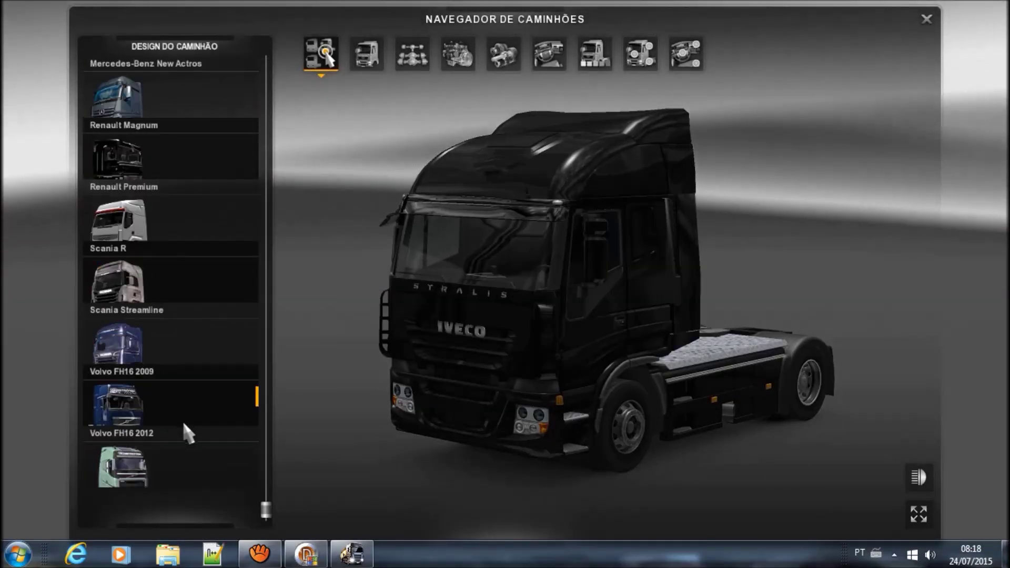
left_click(227, 266)
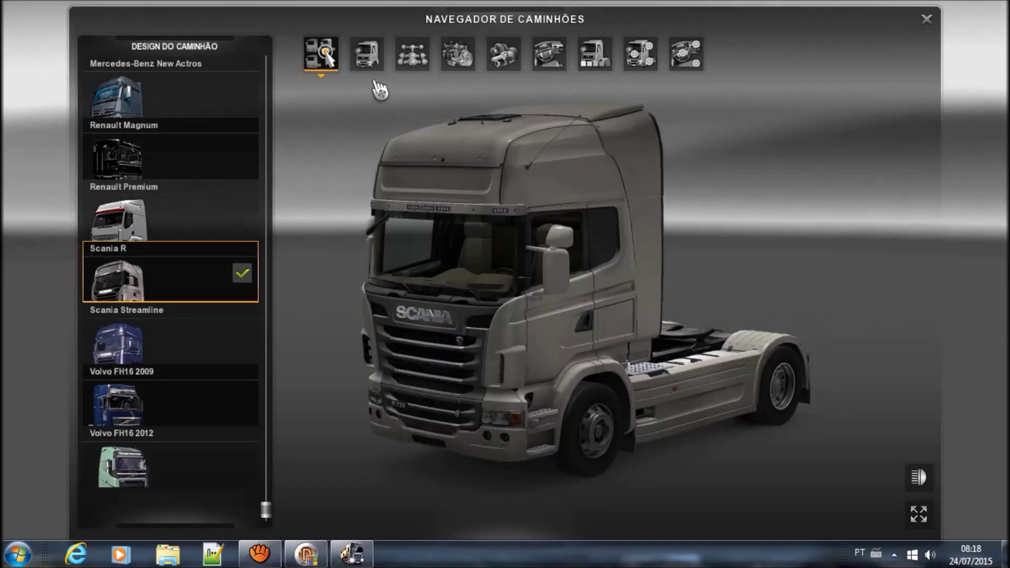
Apply the second 'interior scania' option and orbit around its beige cab.
left_click(550, 53)
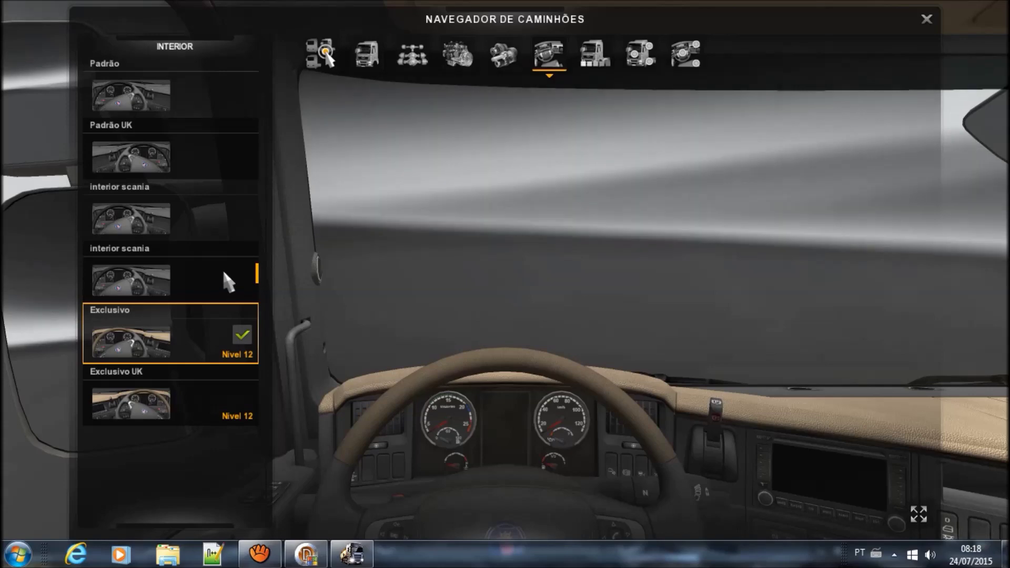
left_click(188, 265)
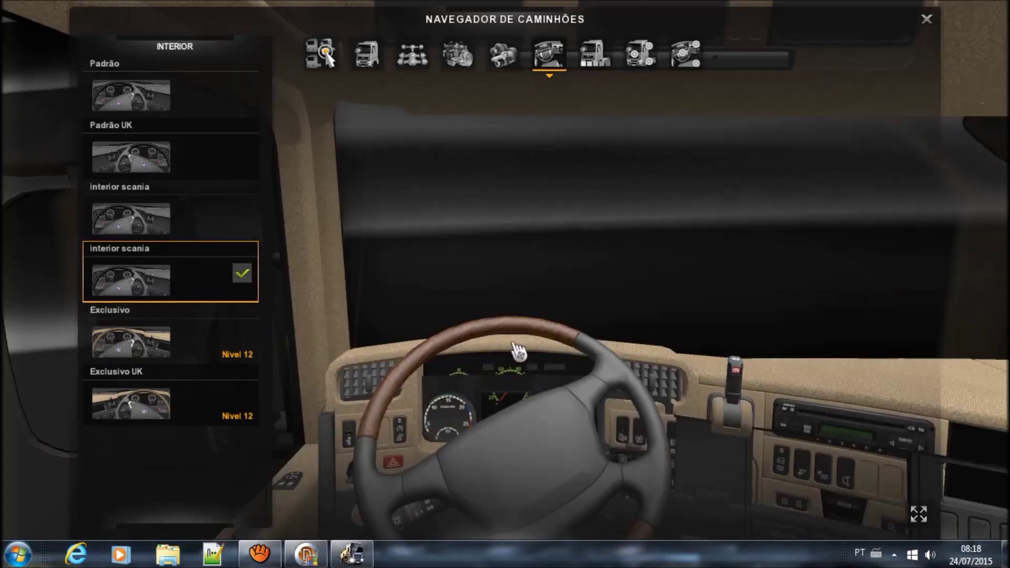
left_click_drag(518, 349, 315, 349)
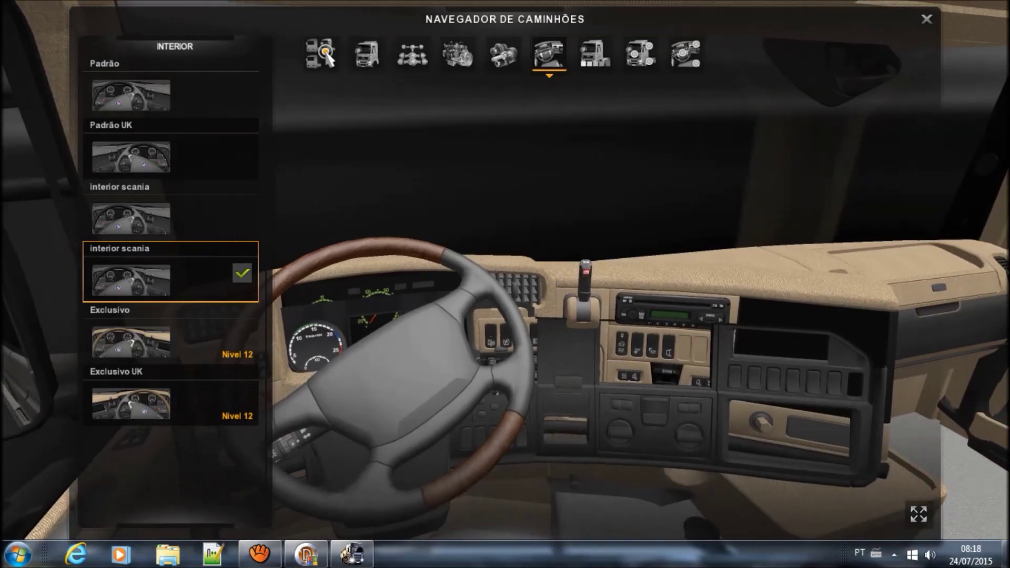
mouse_move(526, 326)
left_mouse_down()
mouse_move(342, 326)
mouse_move(592, 324)
mouse_move(289, 326)
mouse_move(663, 305)
mouse_move(679, 221)
mouse_move(784, 242)
left_mouse_up()
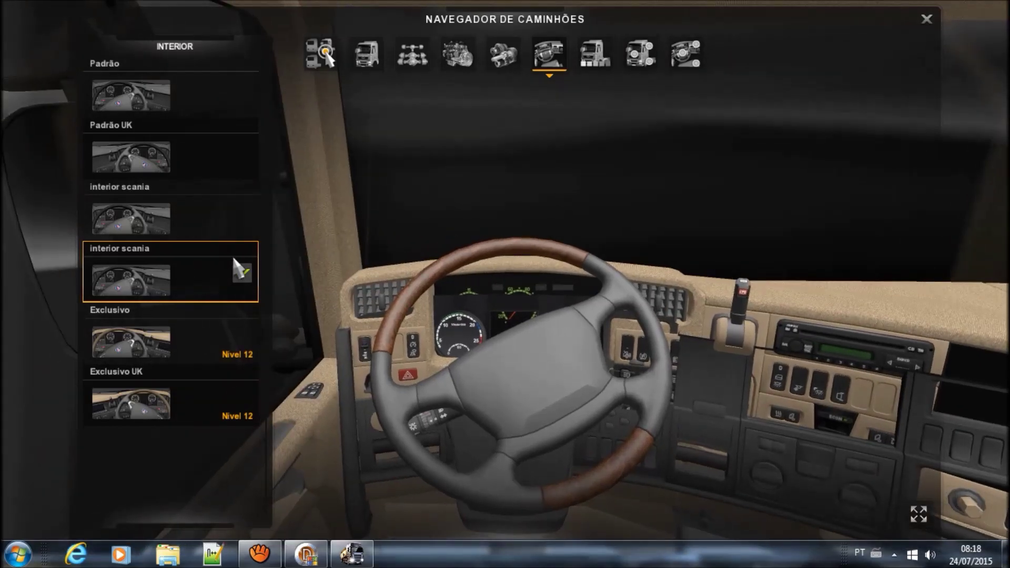
left_click(183, 213)
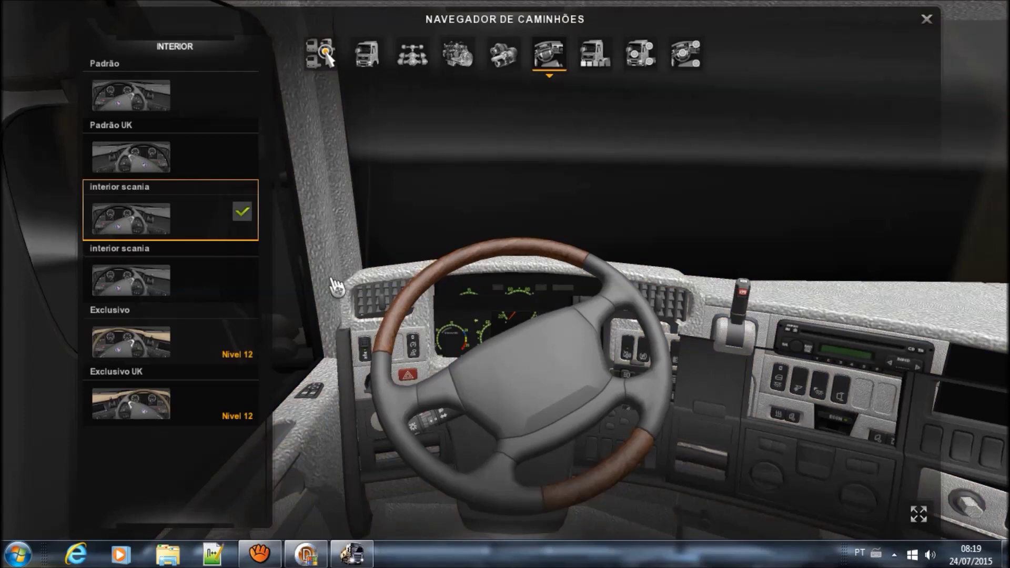
Orbit the cab with the first 'interior scania' option applied, from passenger window to lower cab.
left_click_drag(337, 287, 253, 288)
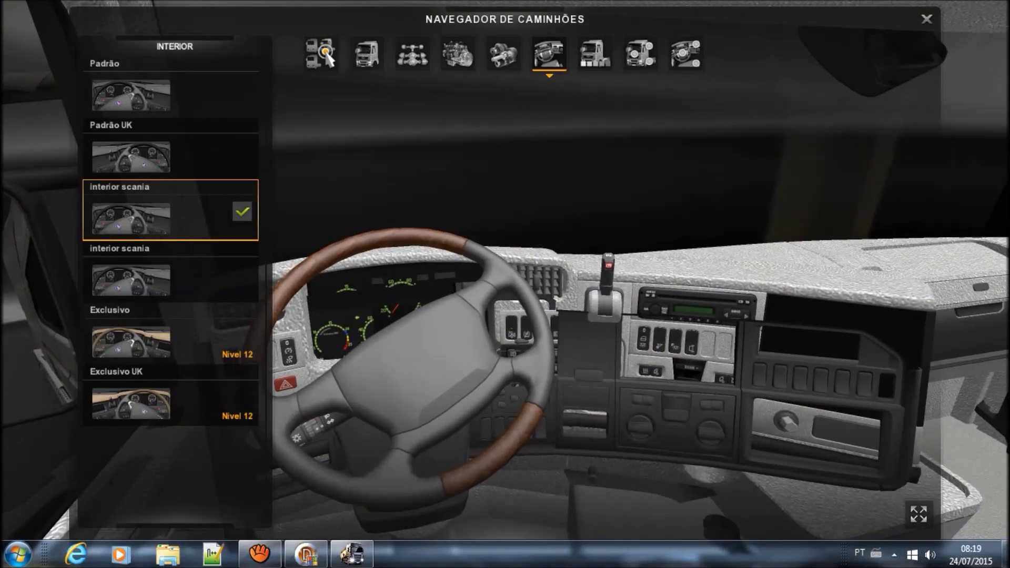
left_click_drag(253, 288, 158, 290)
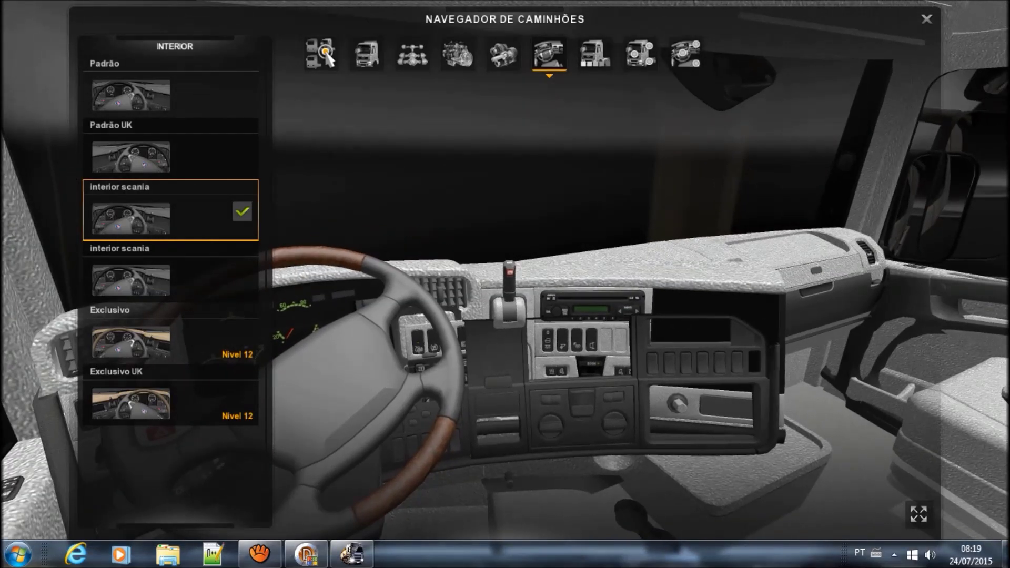
left_click_drag(158, 289, 294, 289)
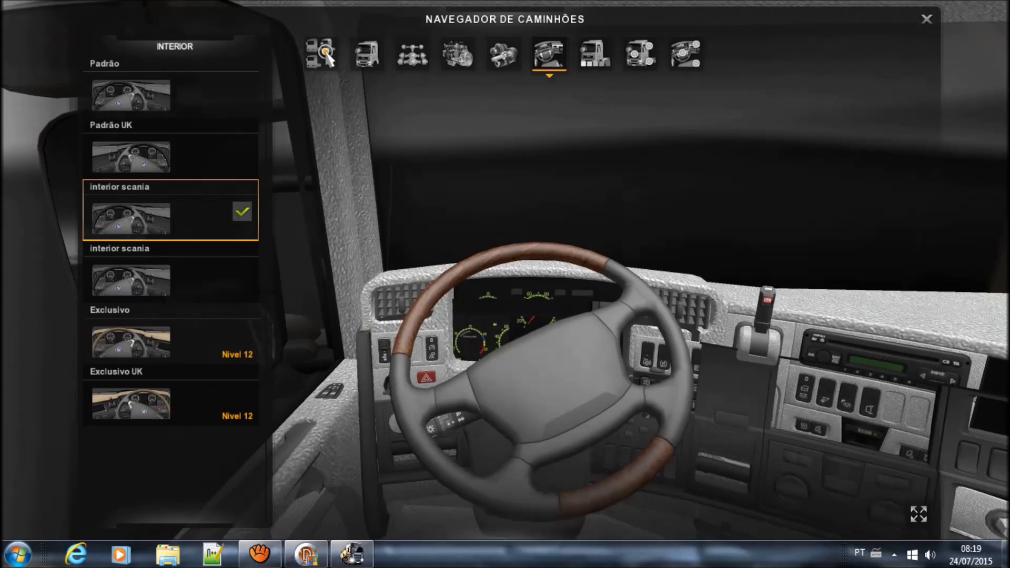
left_click_drag(295, 290, 295, 263)
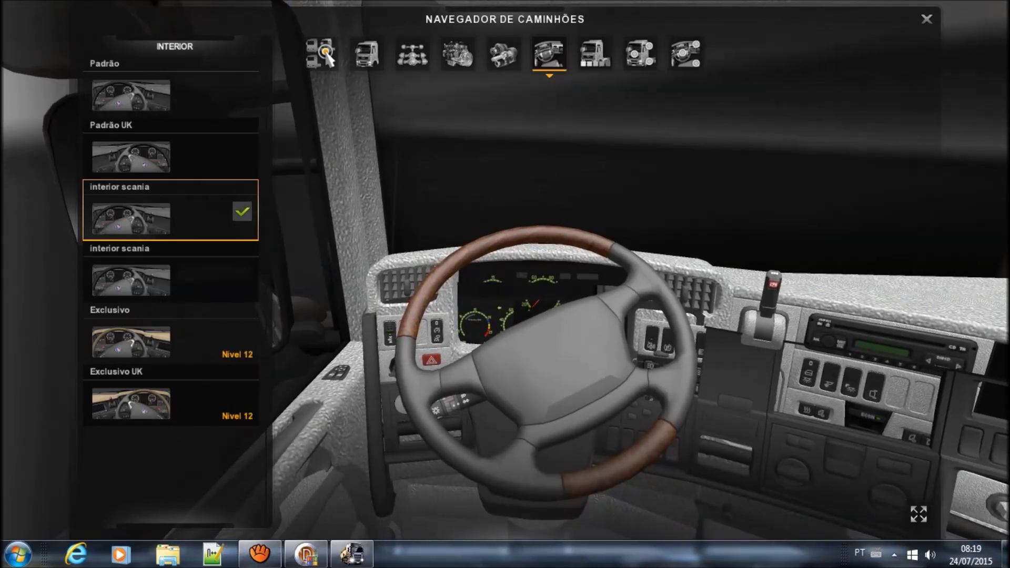
Compare with the Exclusivo interior, then switch back to the grey 'interior scania' option.
left_click(155, 312)
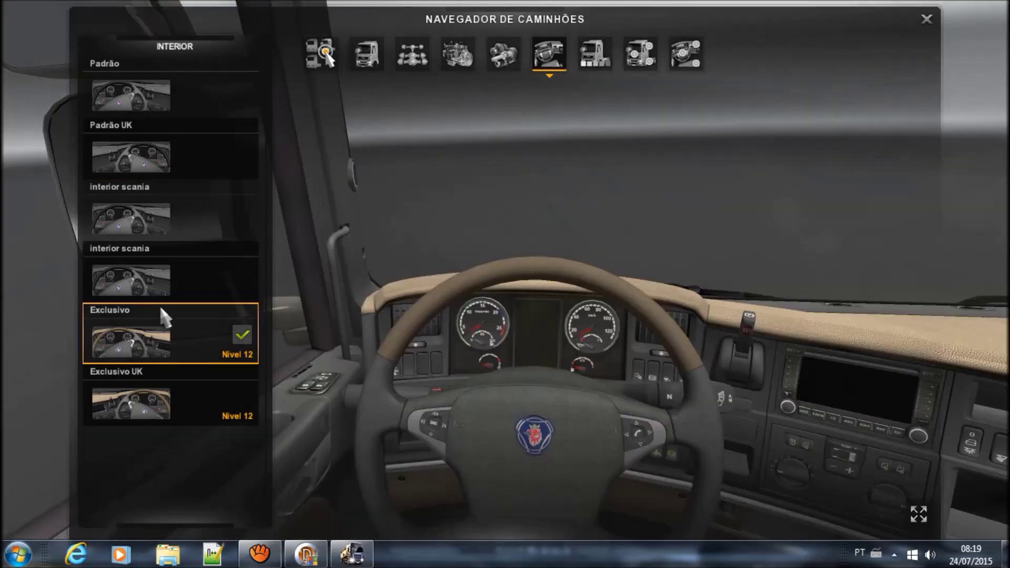
mouse_move(544, 295)
left_mouse_down()
mouse_move(368, 300)
mouse_move(286, 225)
left_mouse_up()
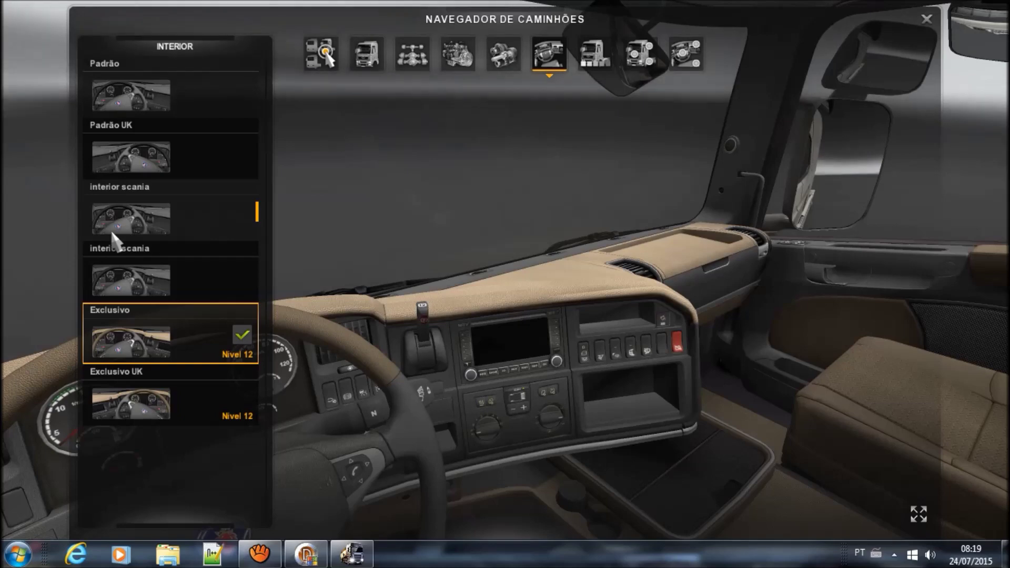
left_click(138, 218)
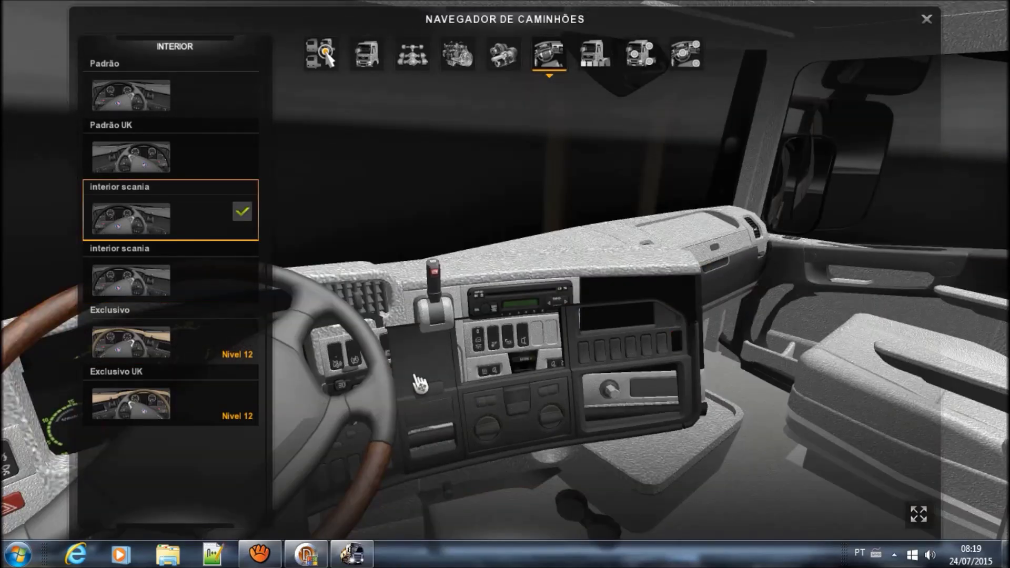
left_click_drag(418, 384, 634, 342)
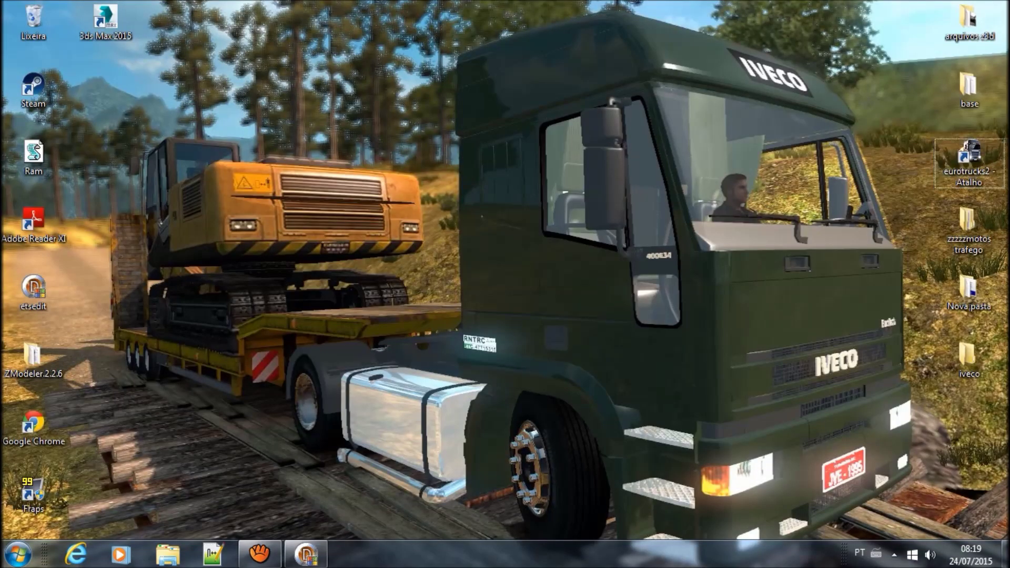
Launch Blender and open animes scania.blend from the recent files.
left_click(17, 553)
left_click(90, 241)
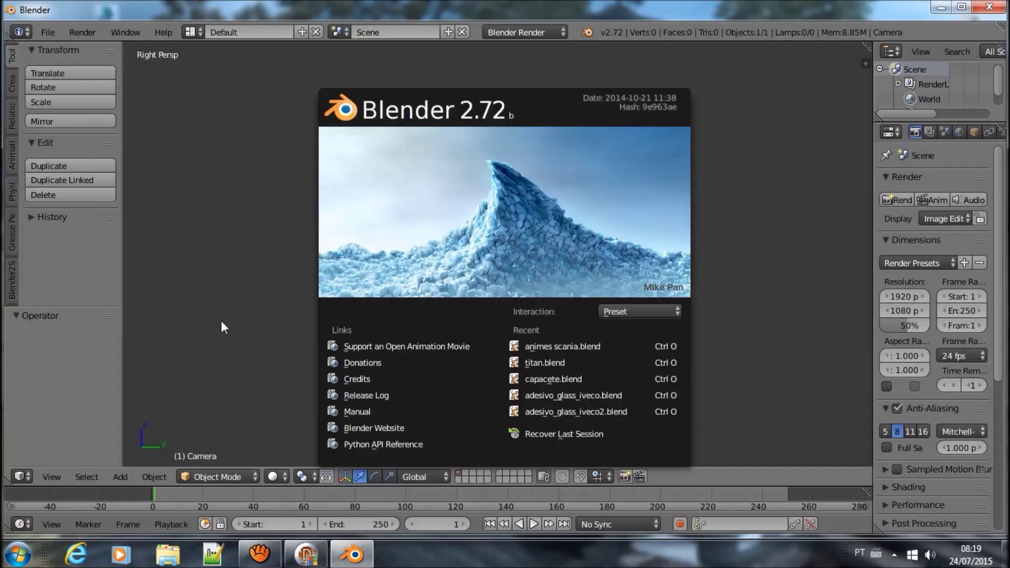
left_click(514, 346)
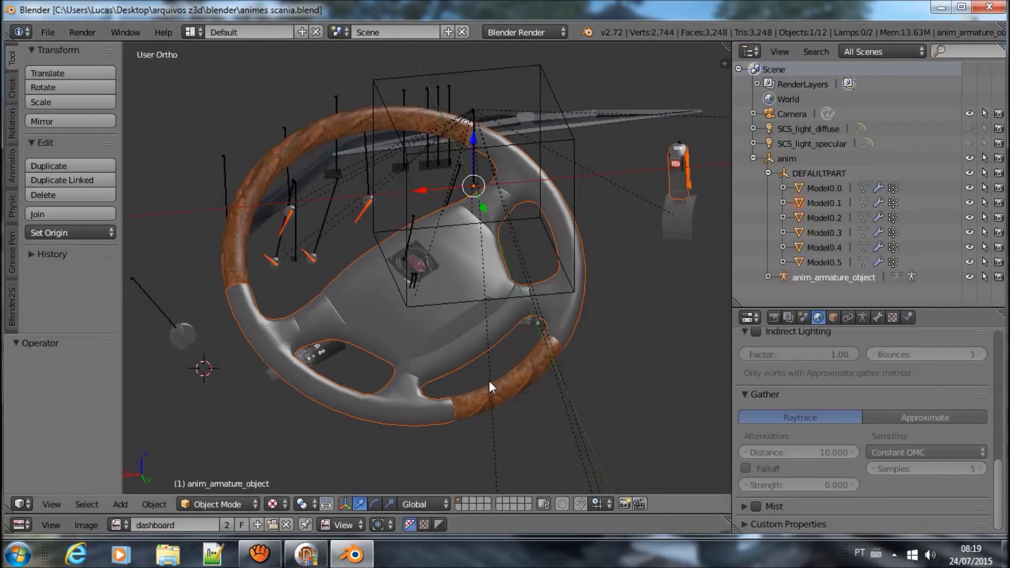
mouse_move(490, 387)
middle_mouse_down()
mouse_move(632, 360)
mouse_move(546, 364)
mouse_move(608, 393)
middle_mouse_up()
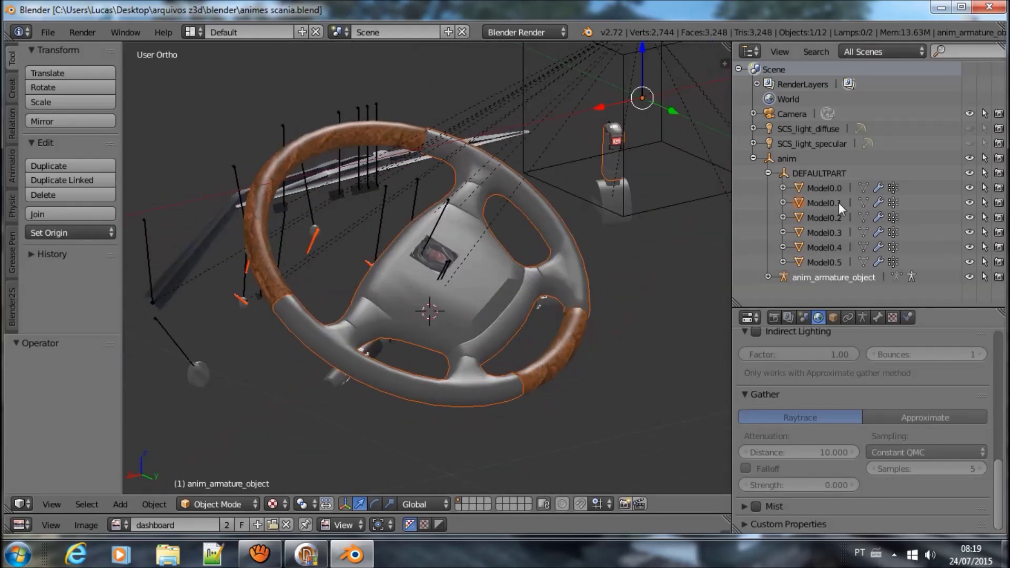
Rename the anim object's first SCS variant from STANDARD to NORMAL.
left_click(766, 161)
left_click(840, 318)
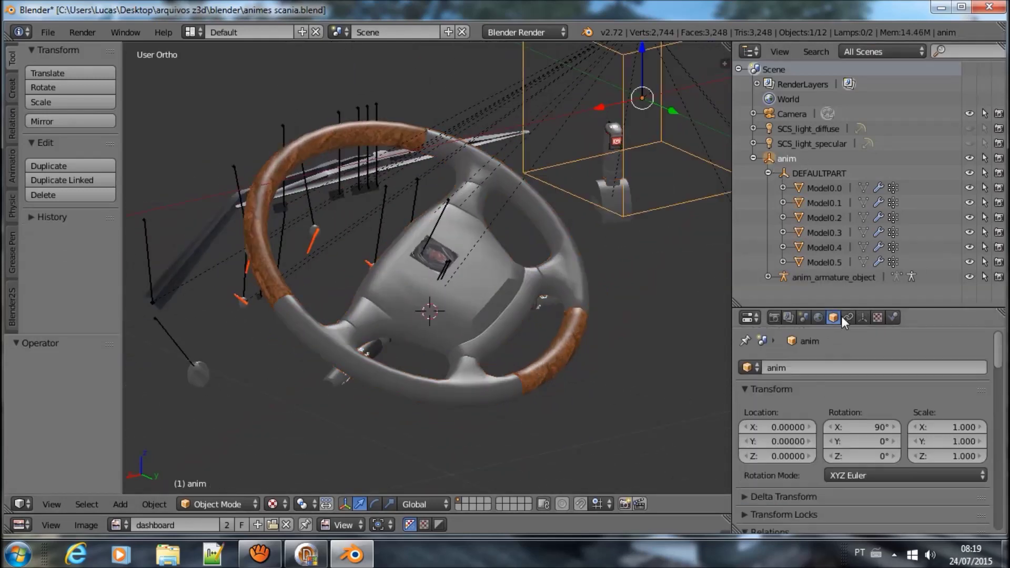
scroll(834, 401, "down", 5)
scroll(829, 403, "down", 5)
scroll(829, 403, "down", 5)
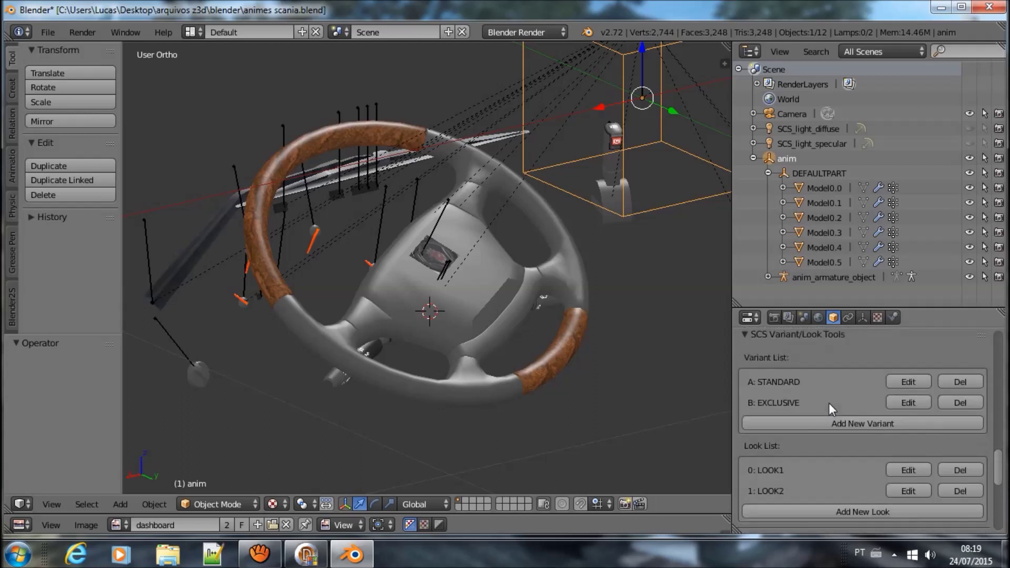
left_click(907, 383)
type("NORMAL")
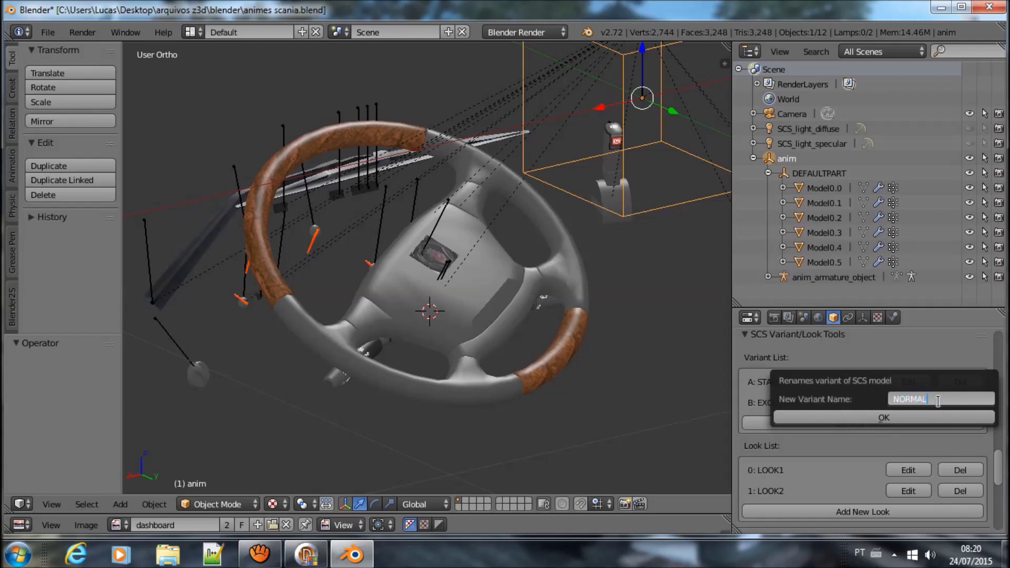
key("Return")
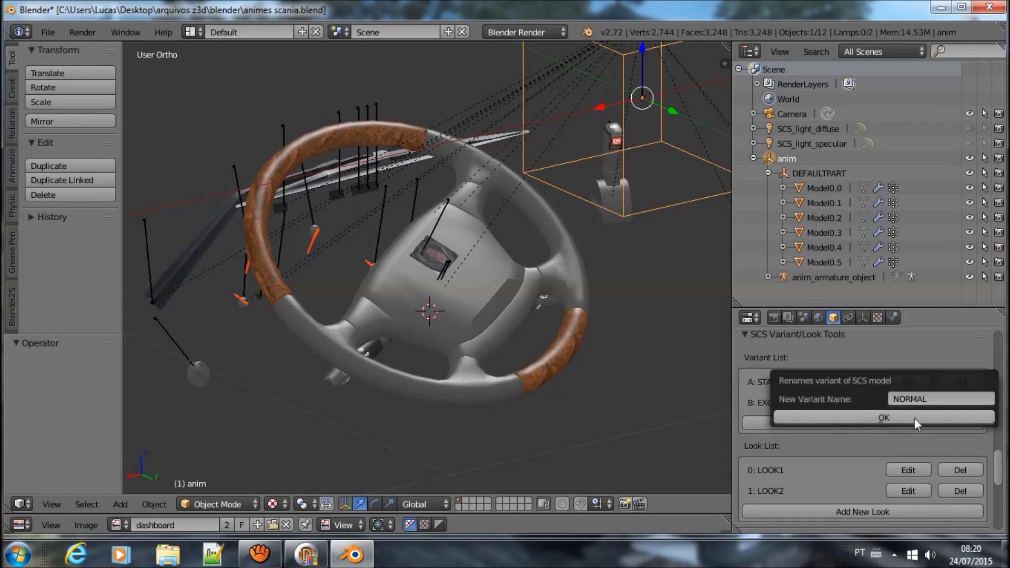
left_click(888, 419)
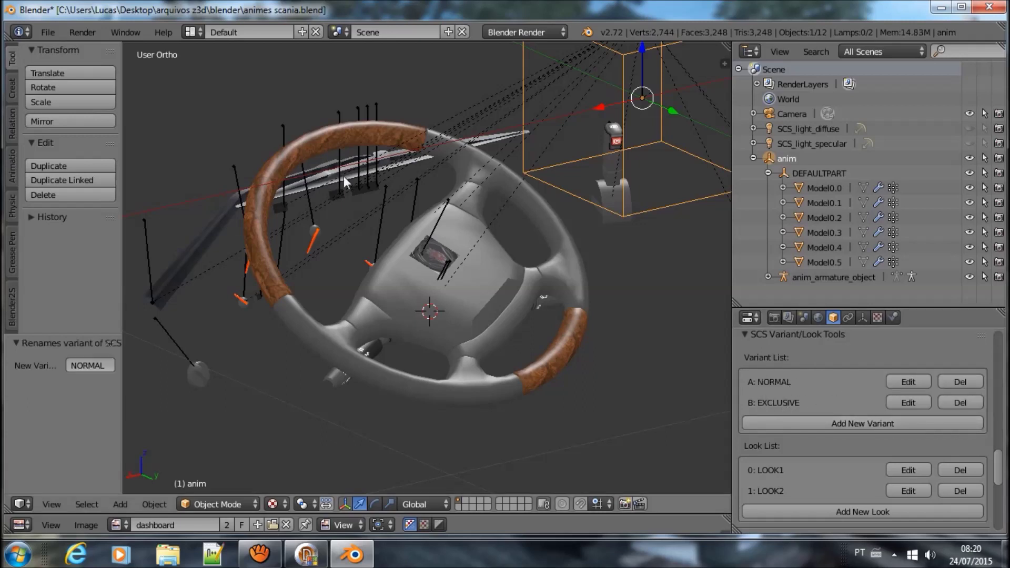
Start an SCS model export targeting Desktop\Nova pasta\1213scania.
left_click(46, 32)
mouse_move(71, 298)
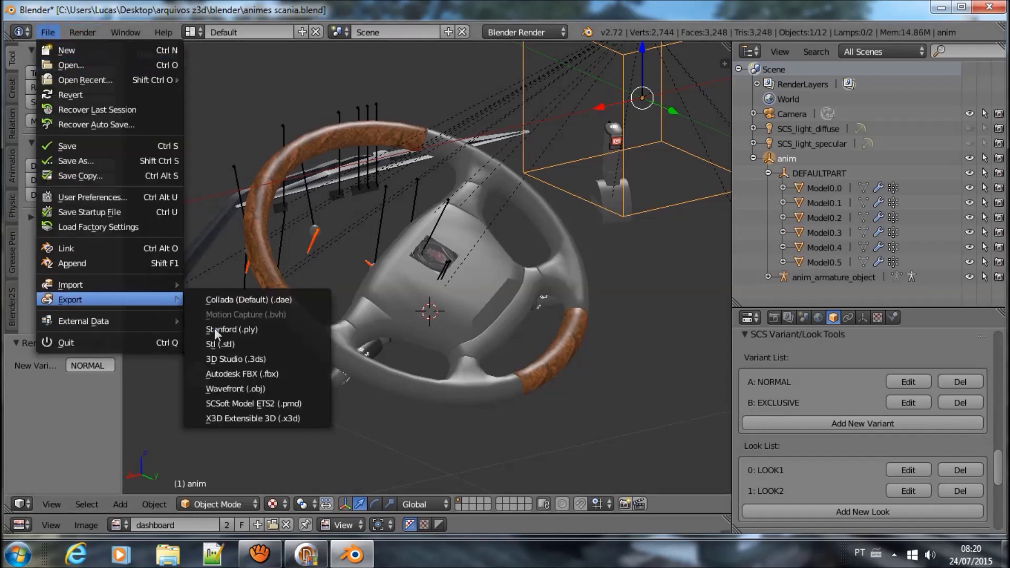
left_click(267, 403)
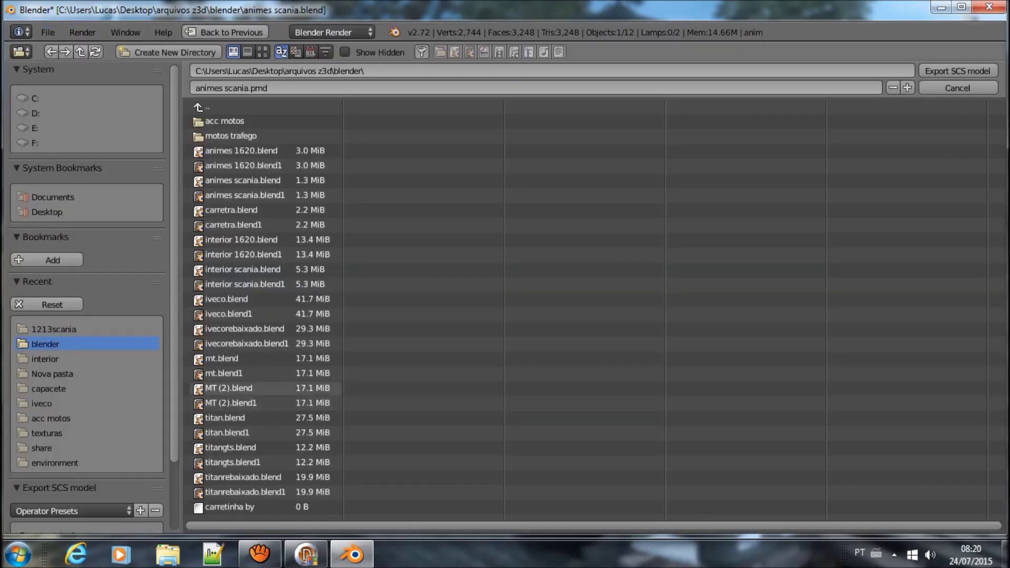
left_click(46, 212)
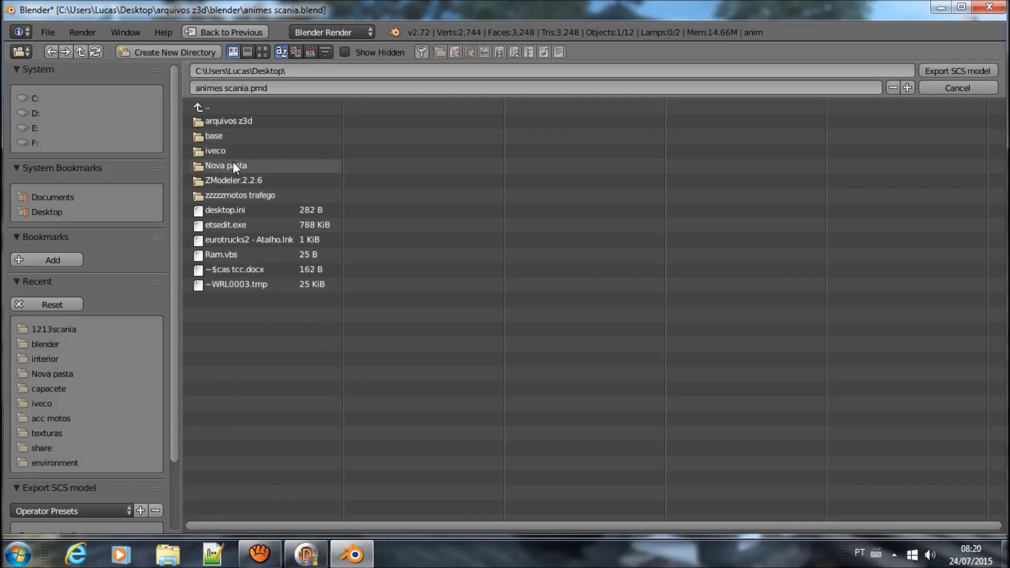
left_click(233, 163)
left_click(247, 121)
Export with PMG version v1.4.x and origin vehicle/truck/scania.
scroll(10, 463, "down", 4)
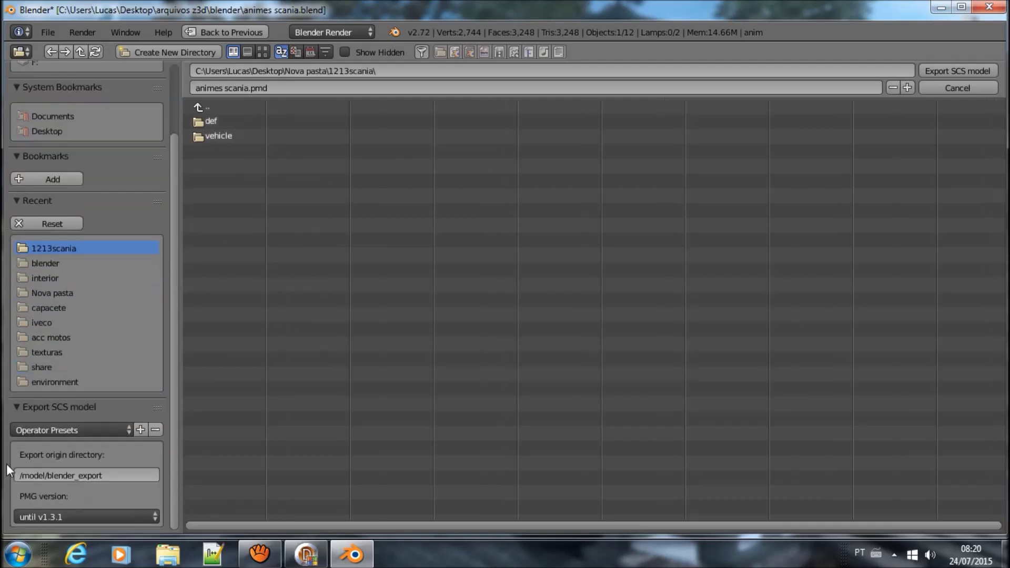
left_click(54, 513)
left_click(45, 489)
type("vehicle/truck/scania")
key("Return")
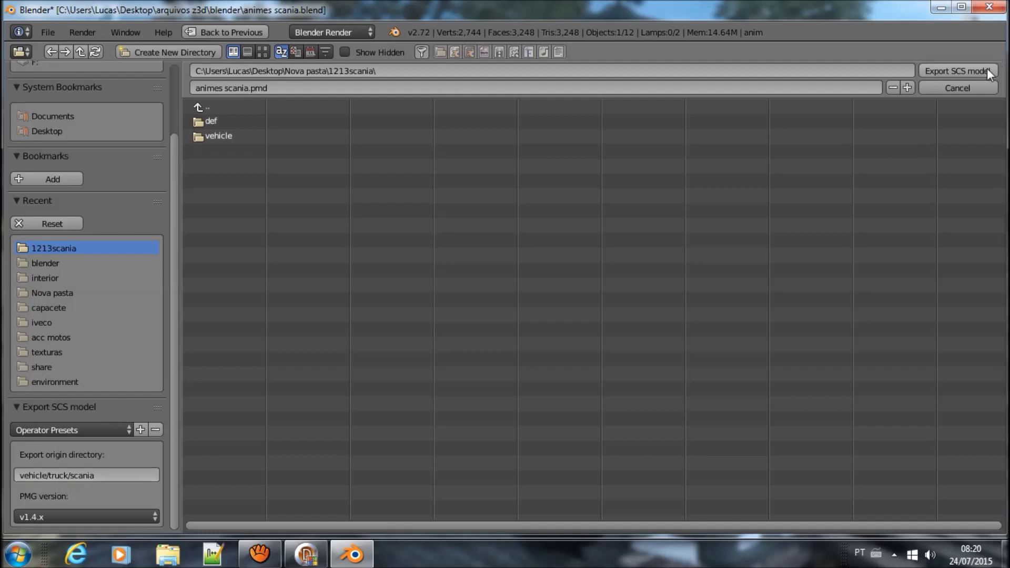
key("Return")
Show the system console to check the export log.
left_click(144, 32)
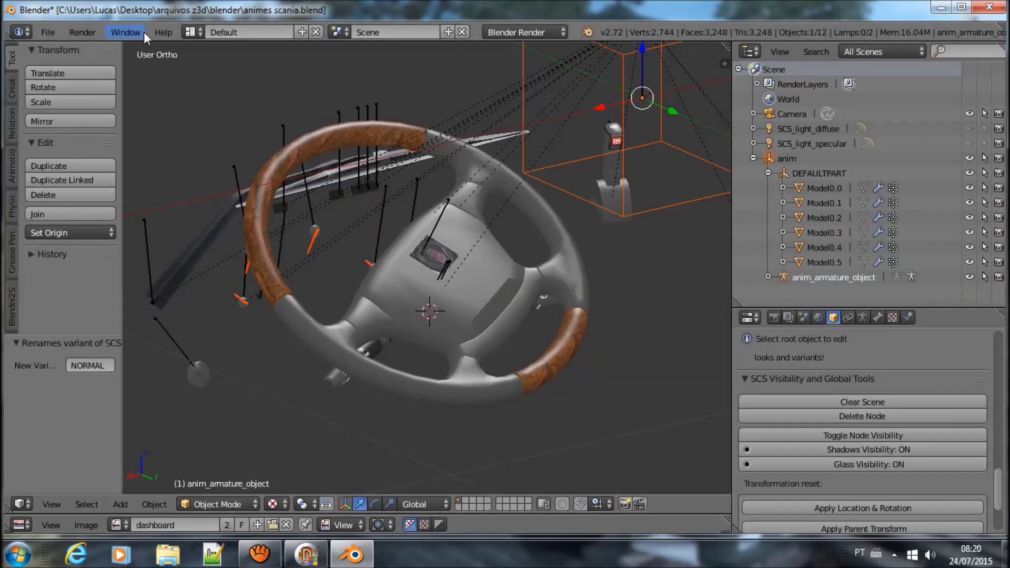
left_click(156, 111)
left_click(129, 33)
left_click(140, 123)
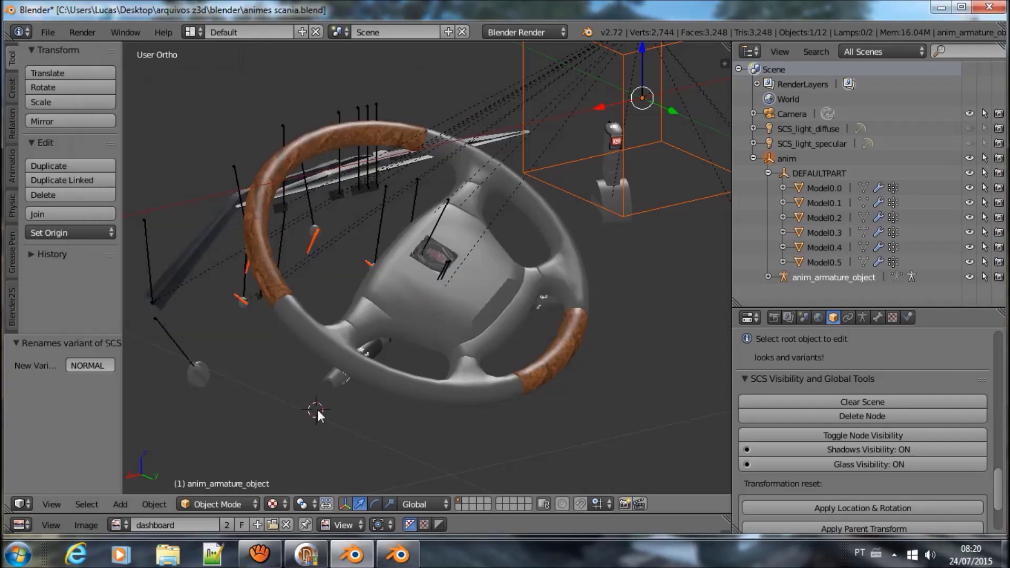
Open the Nova pasta mod folder from the desktop.
left_click(1005, 554)
double_click(970, 360)
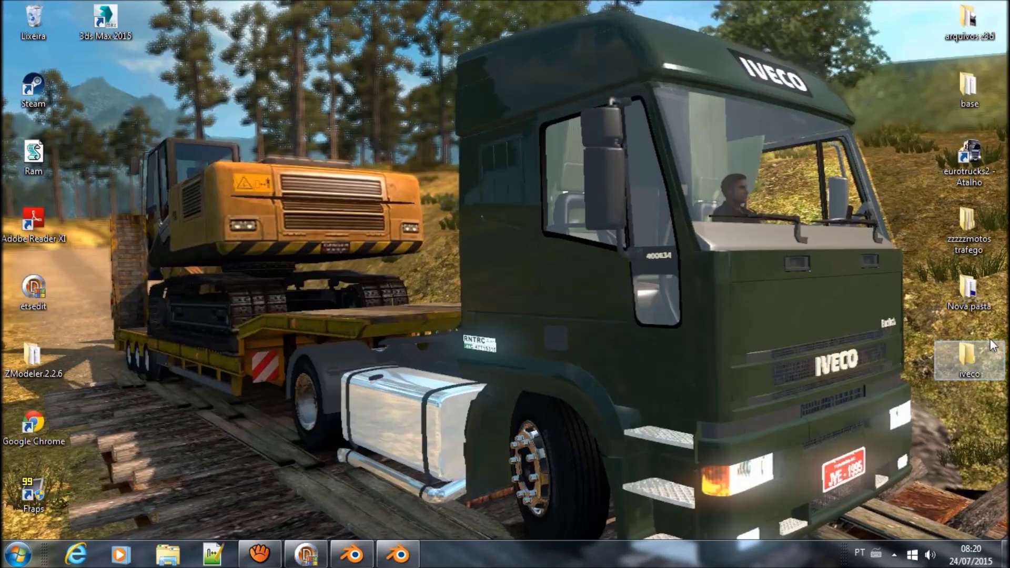
left_click(1003, 7)
double_click(970, 292)
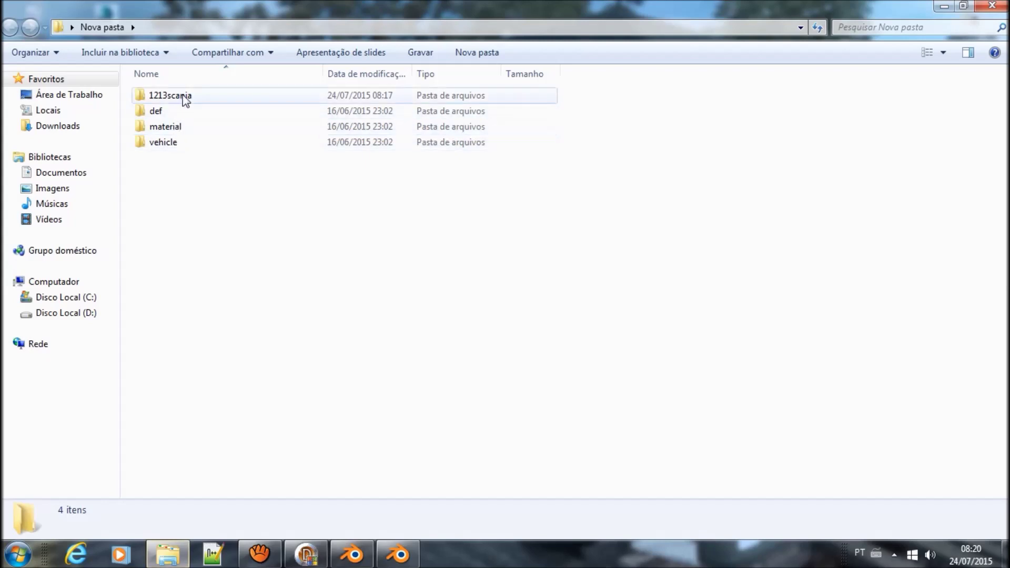
Open the scania and scania2 files from def\vehicle\truck\scania.r\interior in the text editor.
double_click(185, 96)
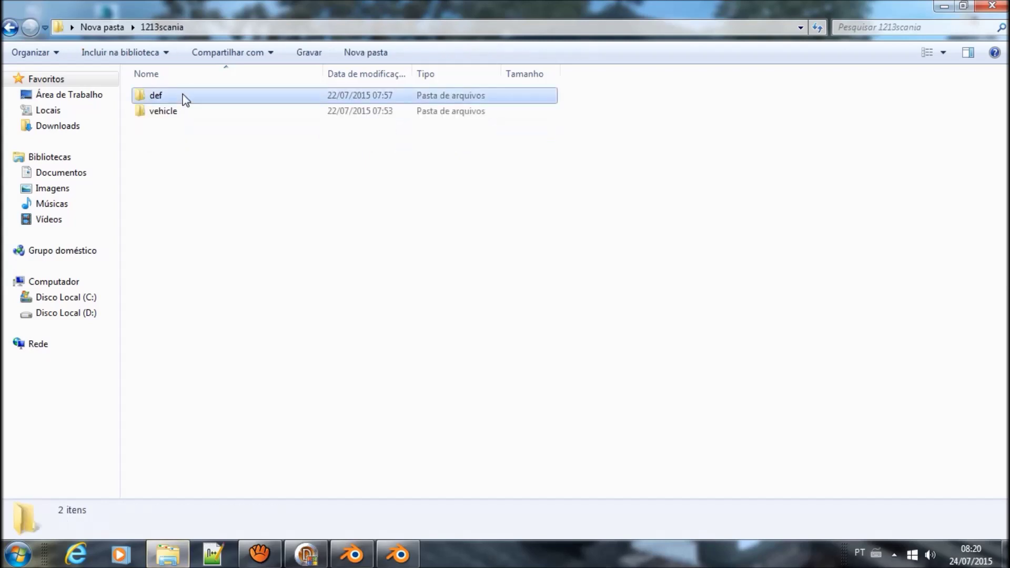
double_click(185, 97)
double_click(183, 95)
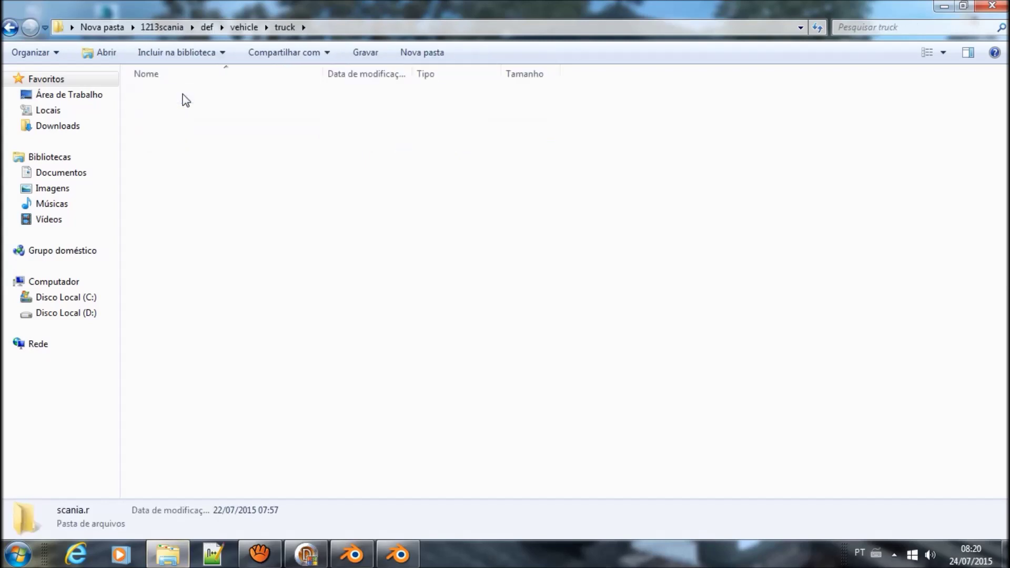
double_click(174, 117)
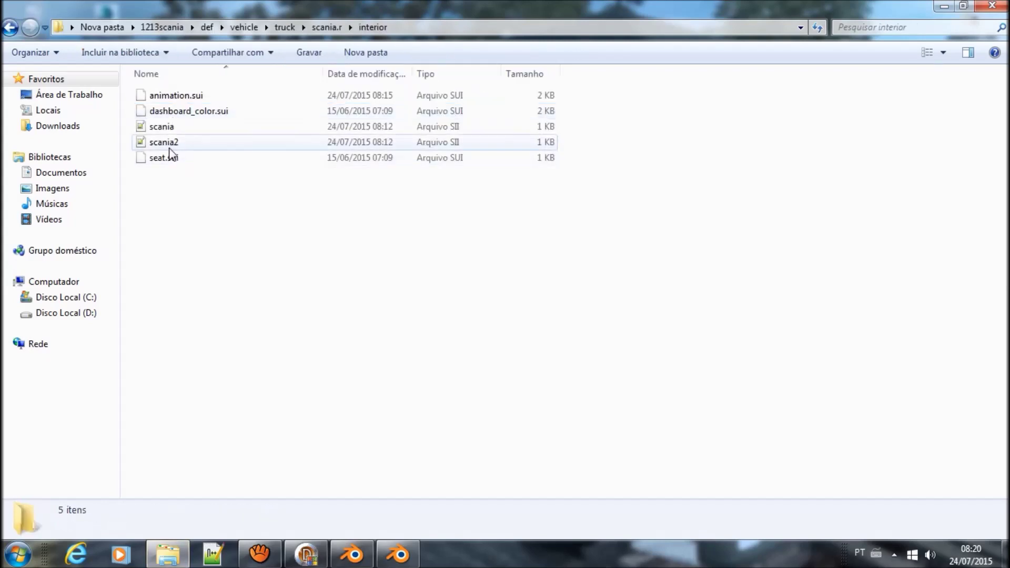
left_click(172, 127)
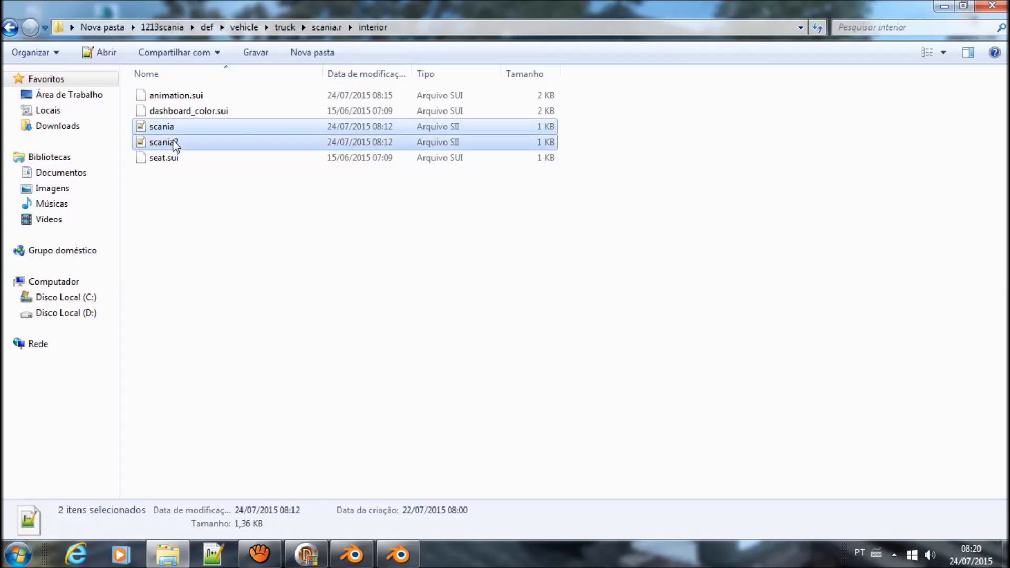
key("Return")
Replace 'standard' with 'normal' on line 13 of scania.sii and scania2.sii, save, and close Notepad++.
left_click_drag(547, 319, 480, 320)
type("normal")
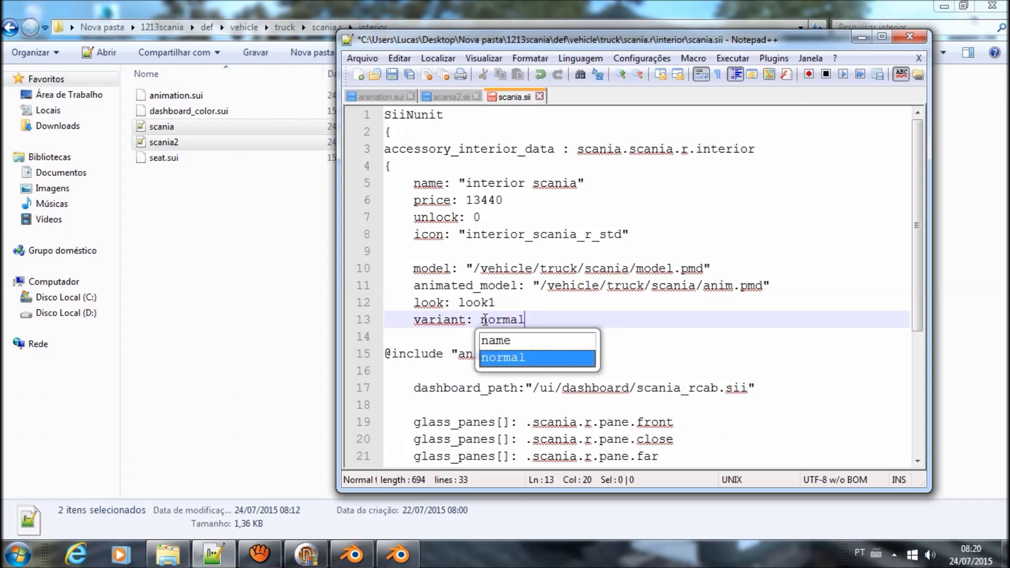
left_click_drag(529, 319, 481, 320)
key("ctrl+c")
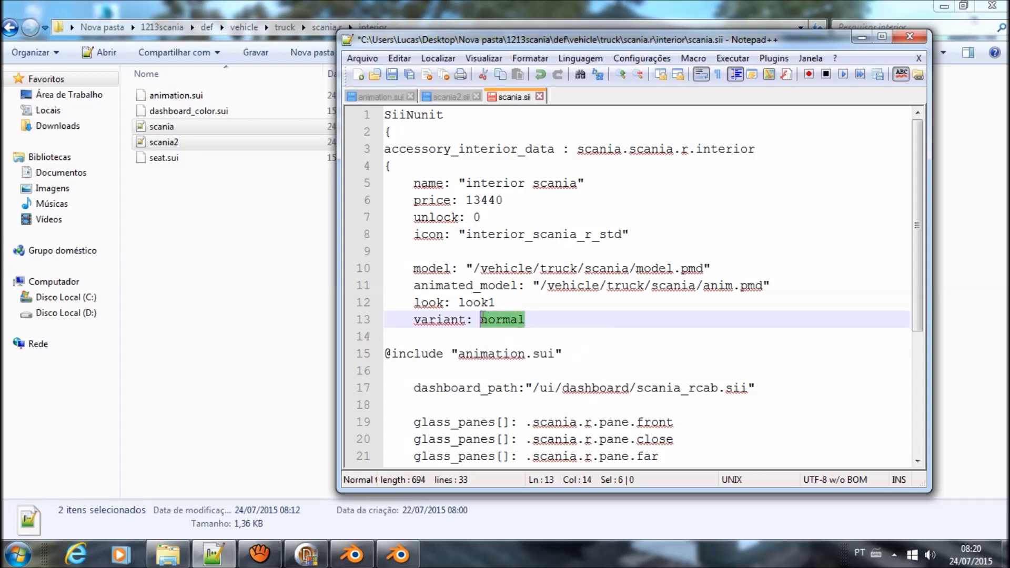
left_click(450, 96)
left_click_drag(540, 319, 480, 319)
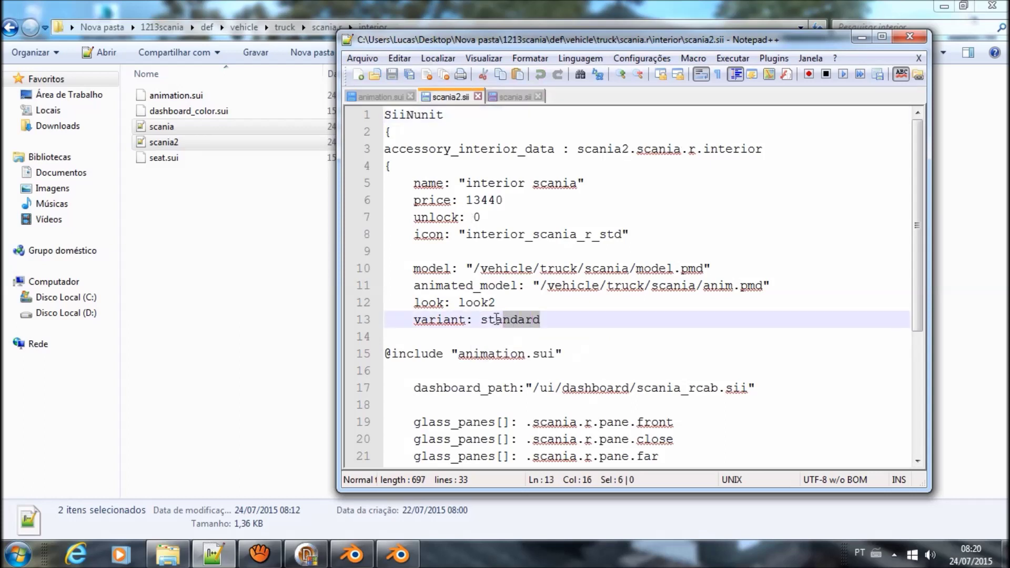
key("ctrl+v")
left_click(392, 75)
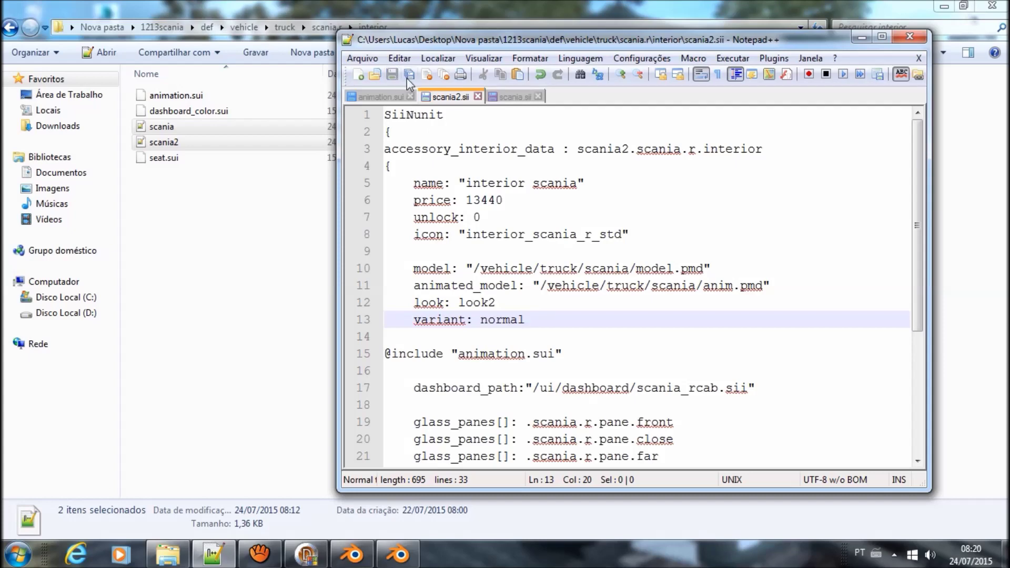
left_click(919, 57)
left_click(919, 57)
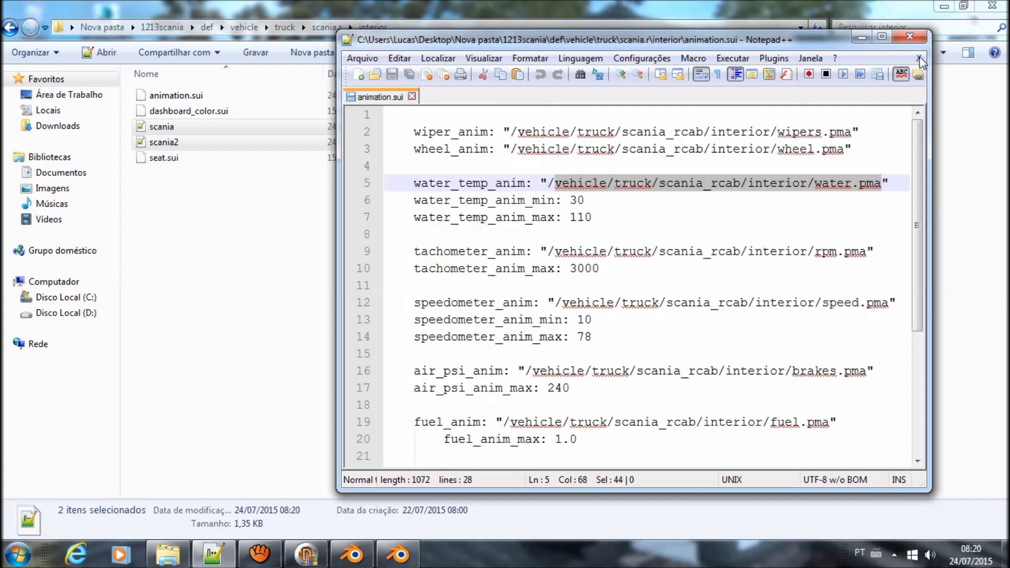
left_click(909, 37)
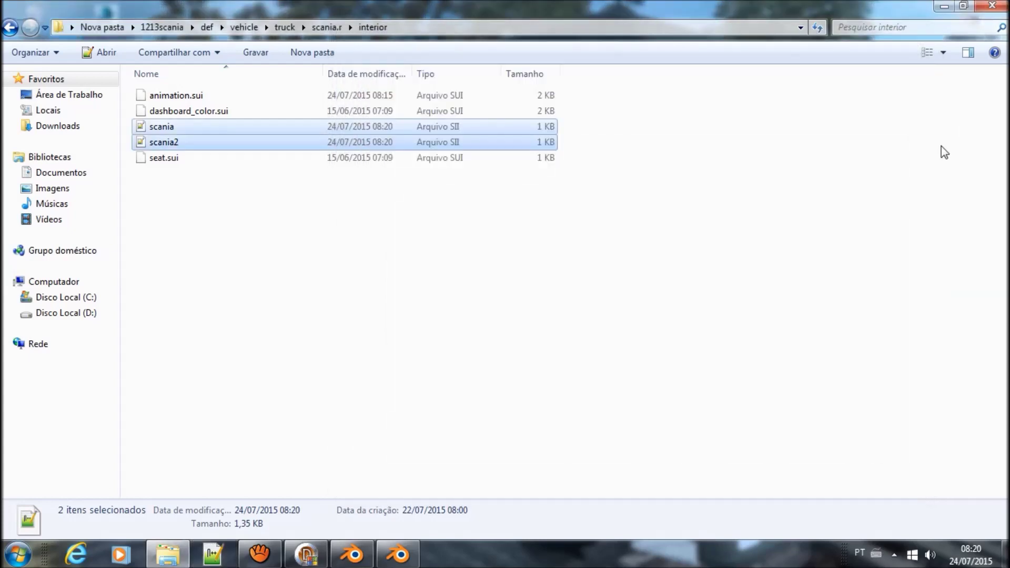
Repack def and vehicle into interior.scs as a ZIP with Store compression.
left_click(168, 27)
left_click_drag(189, 149, 225, 92)
right_click(225, 91)
left_click(311, 188)
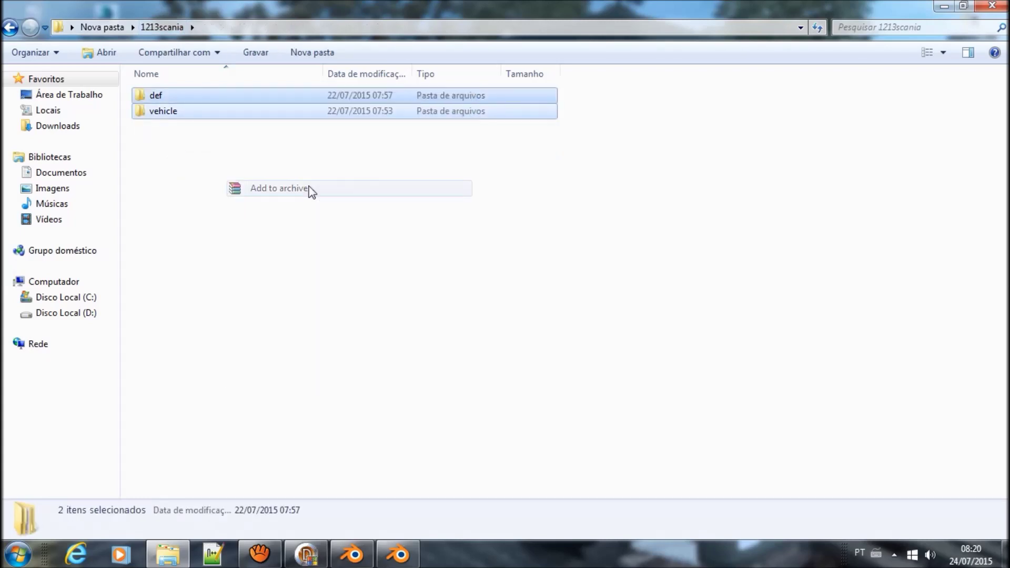
left_click(448, 257)
left_click(440, 300)
left_click(431, 185)
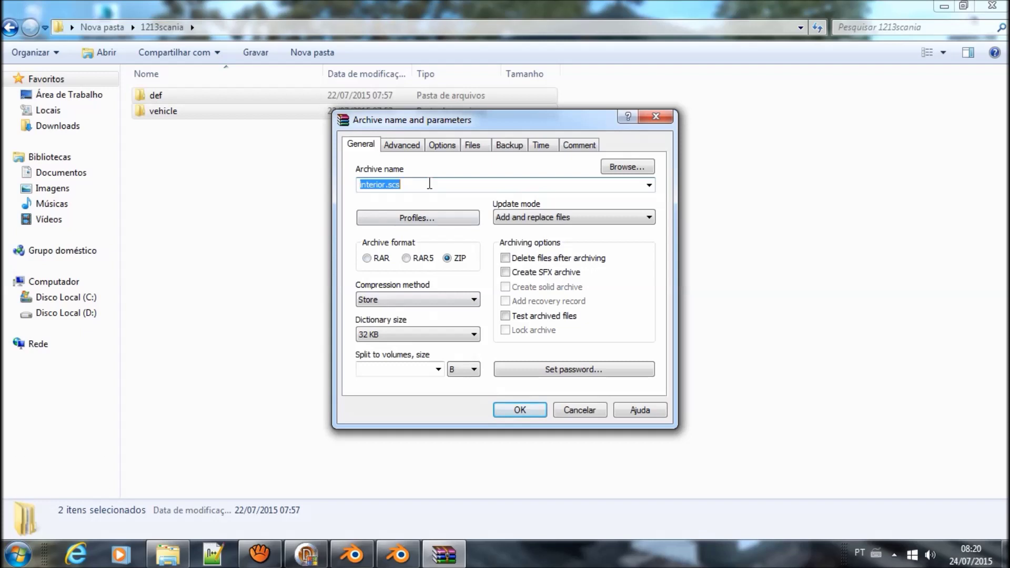
key("Return")
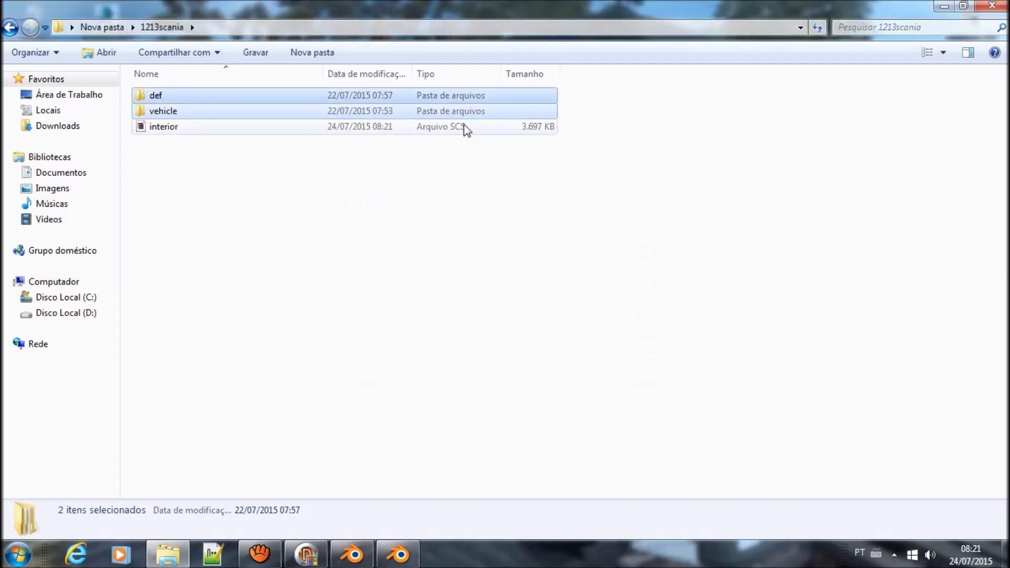
left_click(461, 131)
Replace the old interior archive in Documents\Euro Truck Simulator 2\mod with the new interior.scs.
left_click(70, 175)
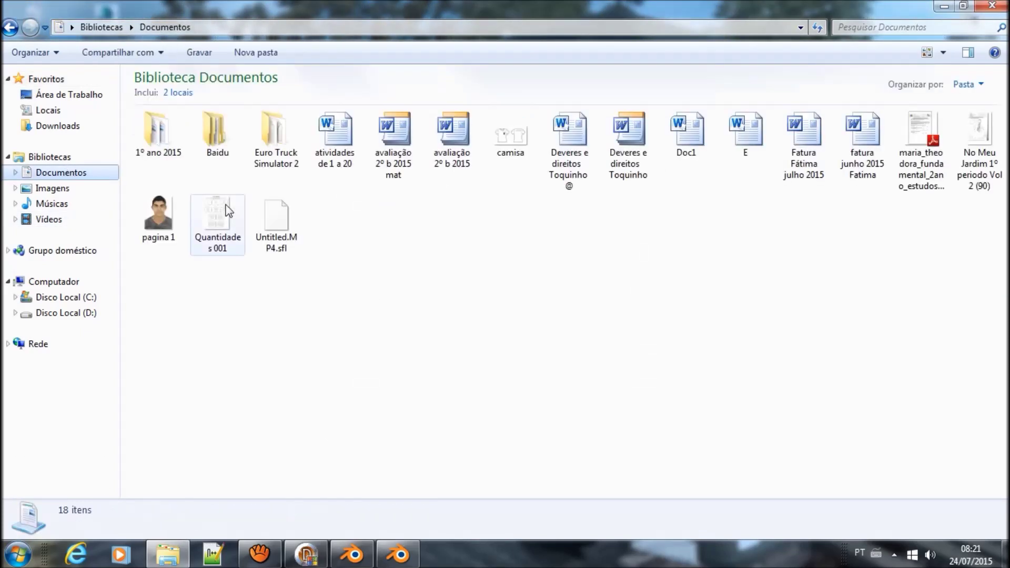
double_click(273, 143)
double_click(234, 153)
left_click(276, 134)
key("Delete")
key("Return")
key("ctrl+z")
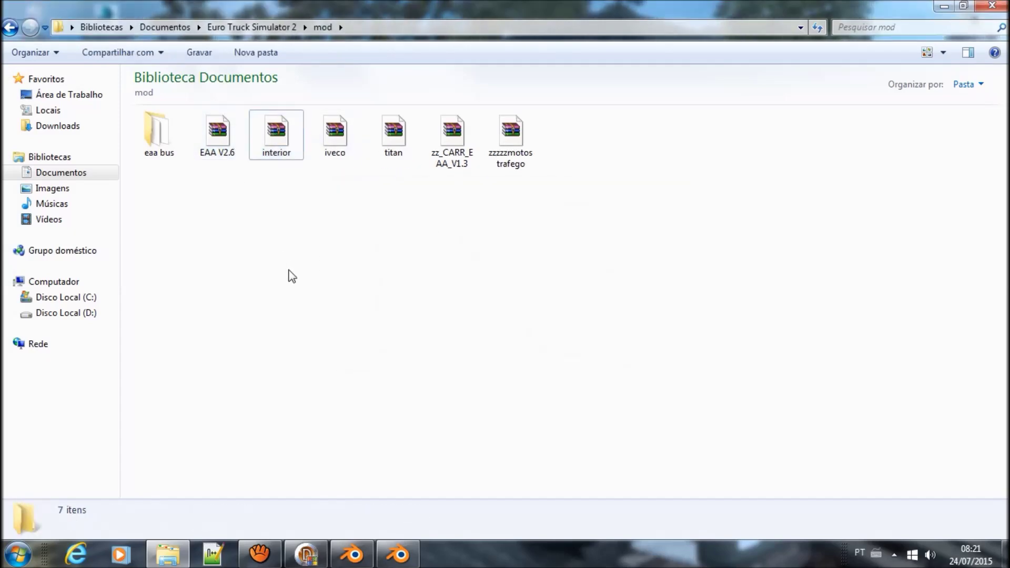
left_click(953, 6)
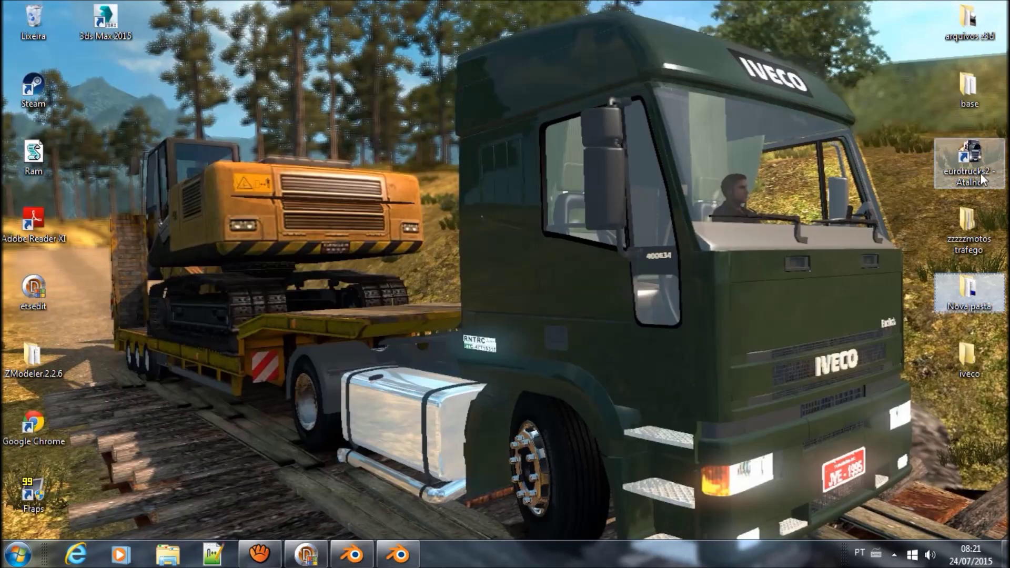
left_click(962, 157)
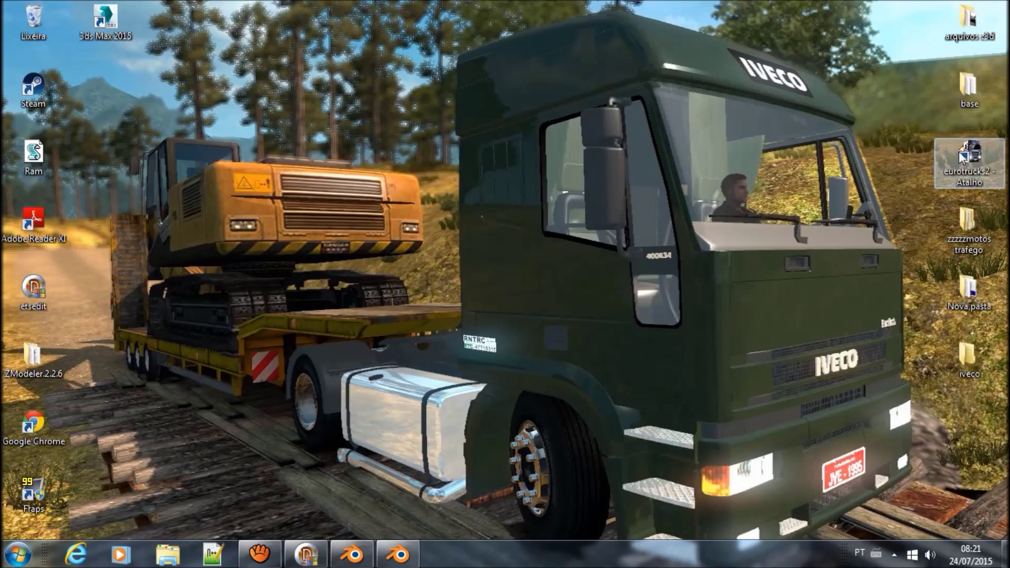
Relaunch Euro Truck Simulator 2 from the eurotrucks2 shortcut and open the truck browser.
double_click(962, 157)
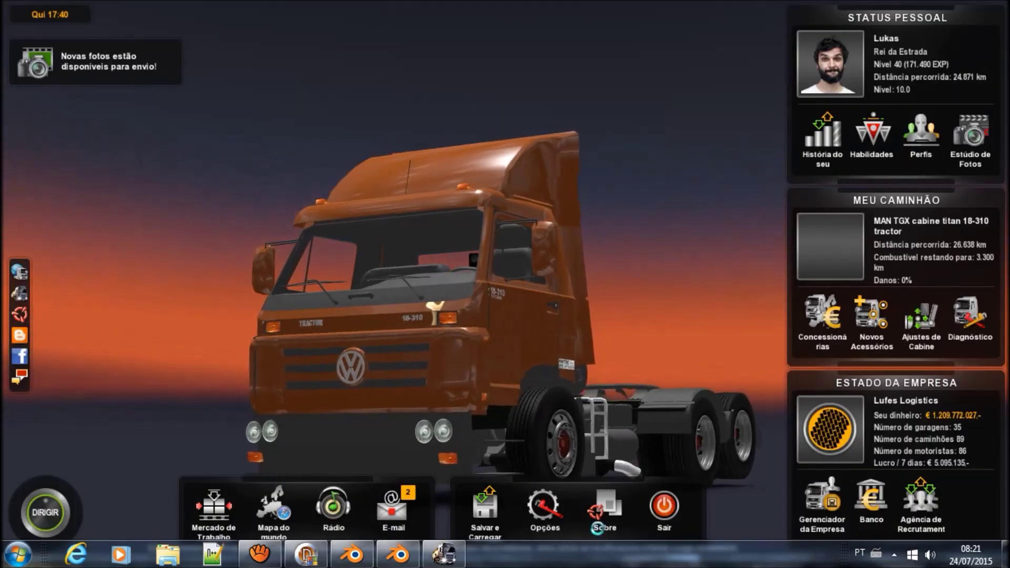
left_click(608, 529)
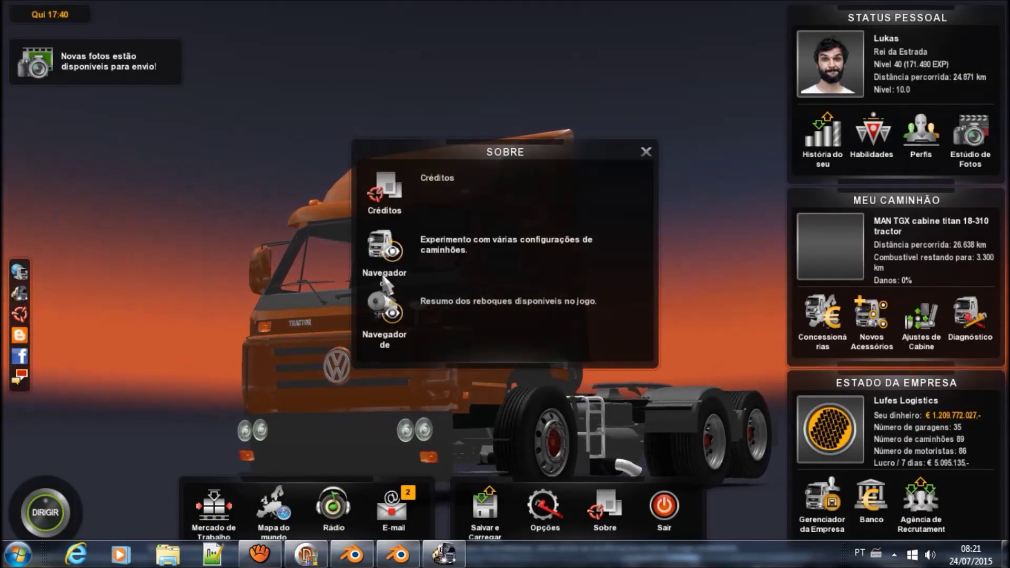
left_click(394, 271)
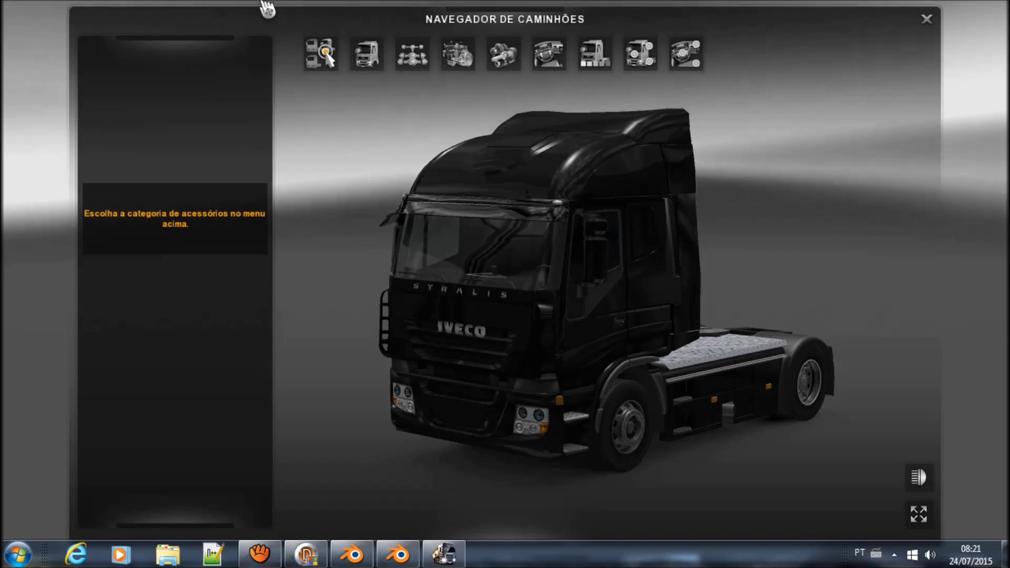
Preview the Scania R truck and apply the first 'interior scania' interior option.
left_click(315, 57)
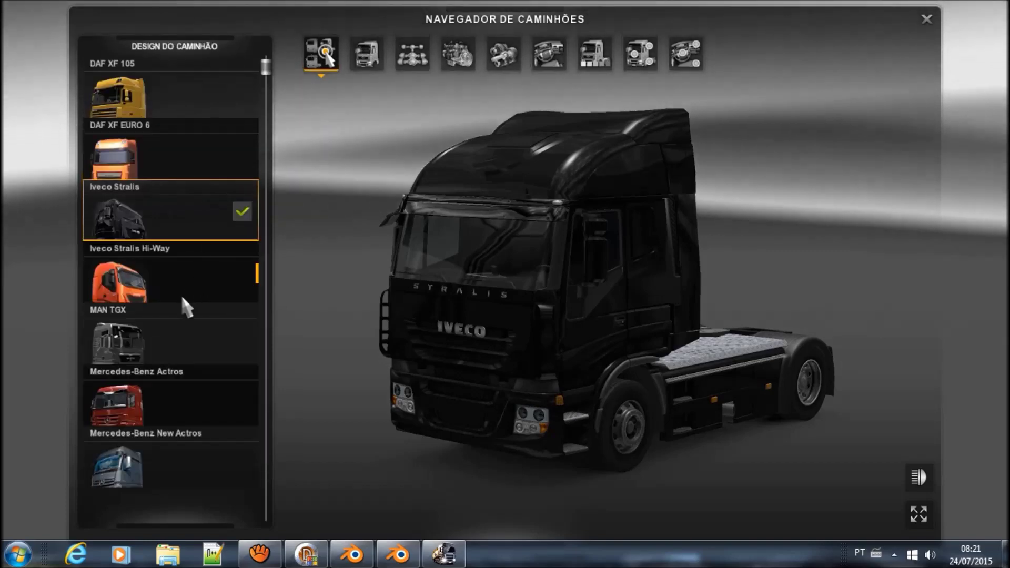
scroll(187, 299, "down", 3)
scroll(181, 294, "down", 1)
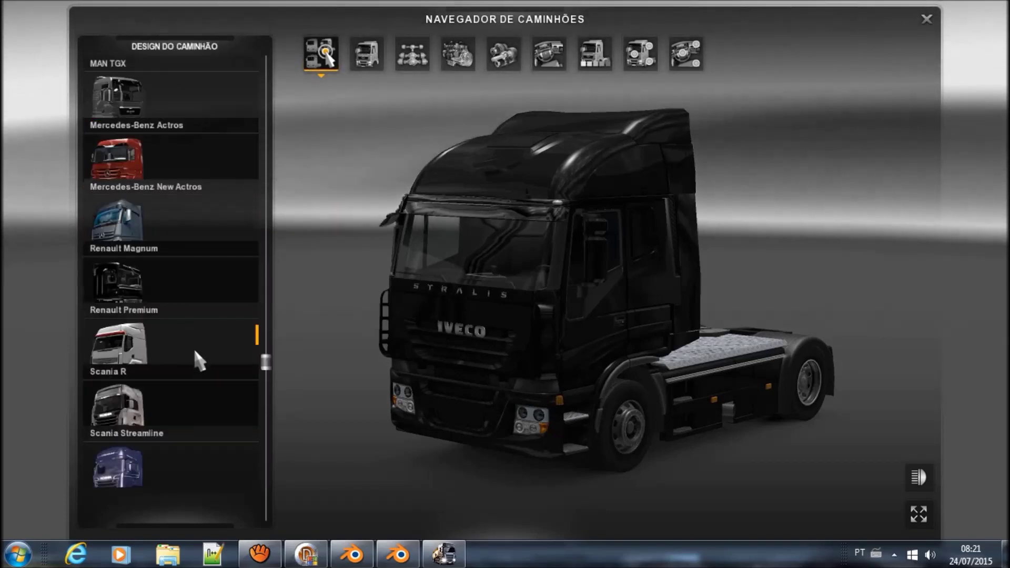
left_click(201, 395)
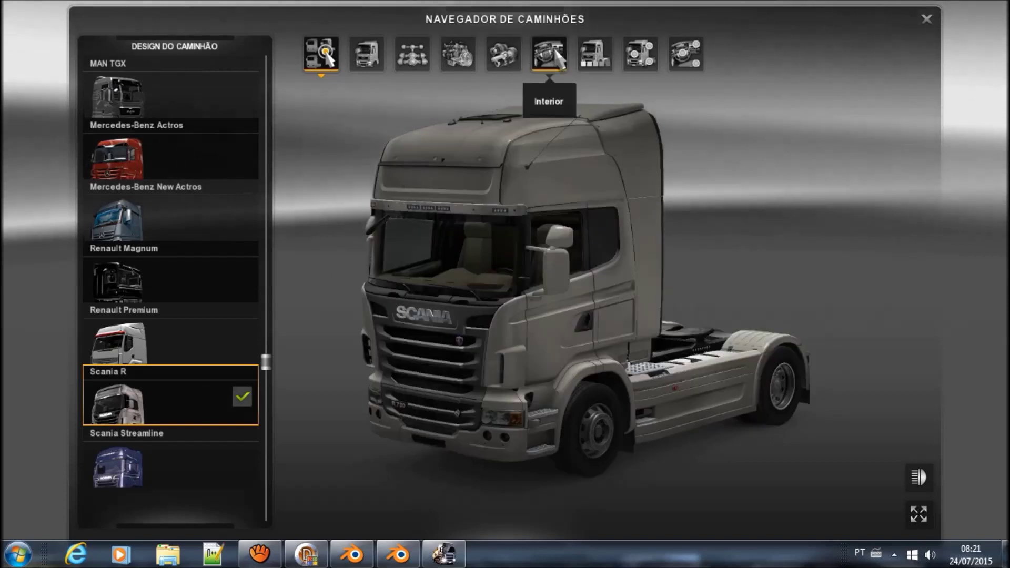
left_click(557, 54)
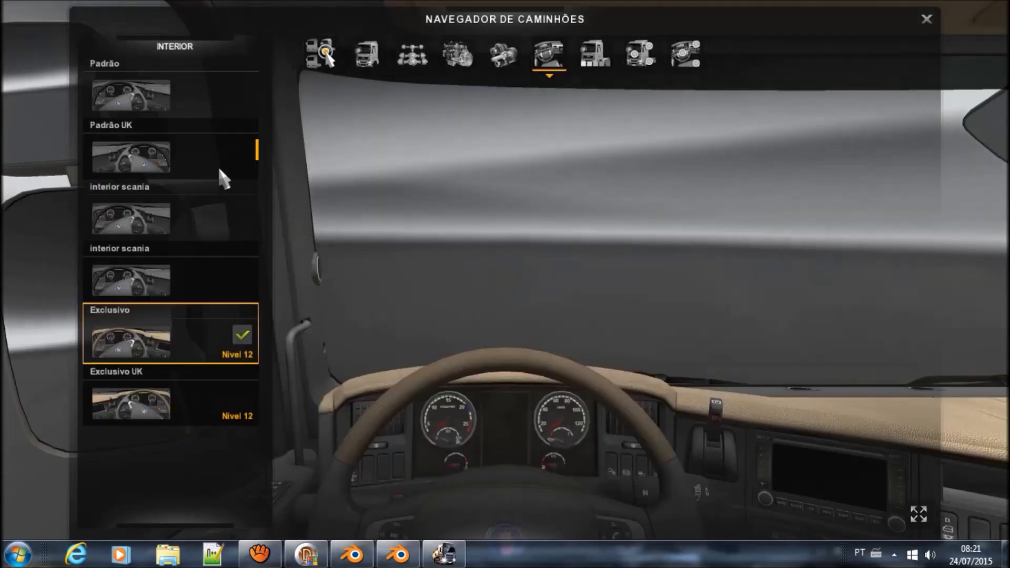
left_click(206, 192)
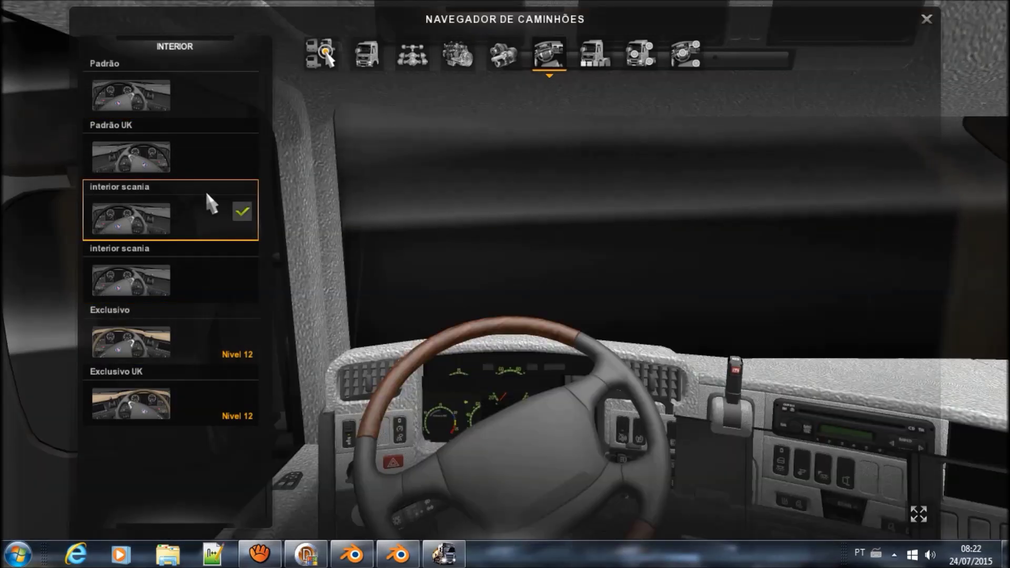
Look around the new cab and gauges, check the developer console, then open the Start menu.
left_click_drag(488, 290, 337, 295)
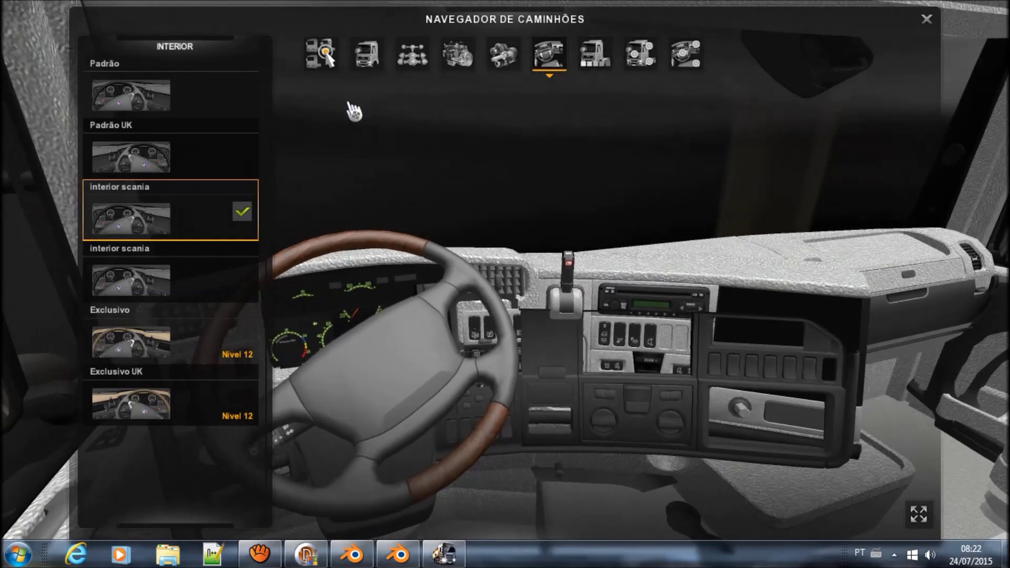
left_click_drag(542, 245, 368, 247)
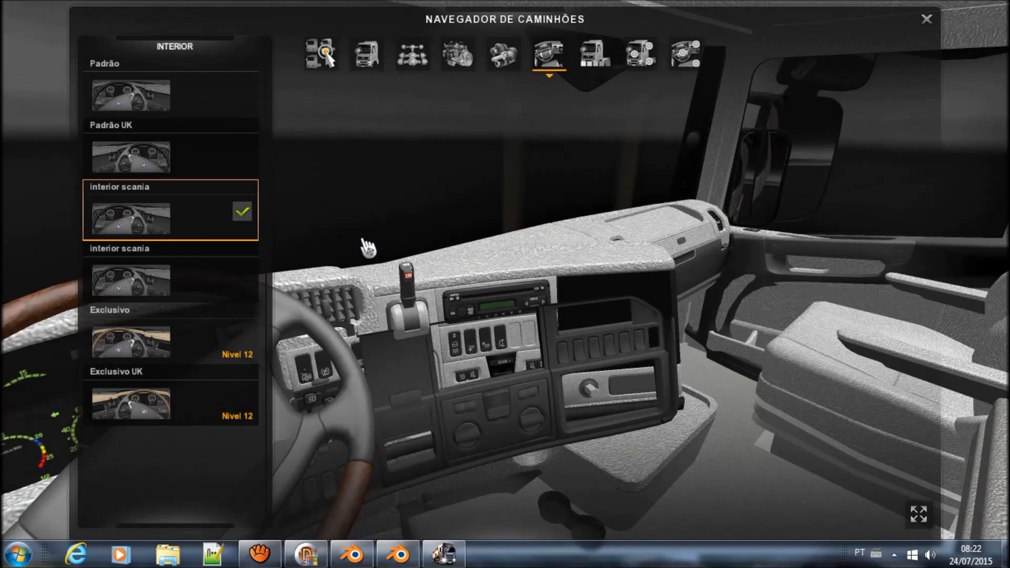
mouse_move(361, 244)
left_mouse_down()
mouse_move(574, 247)
mouse_move(731, 268)
left_mouse_up()
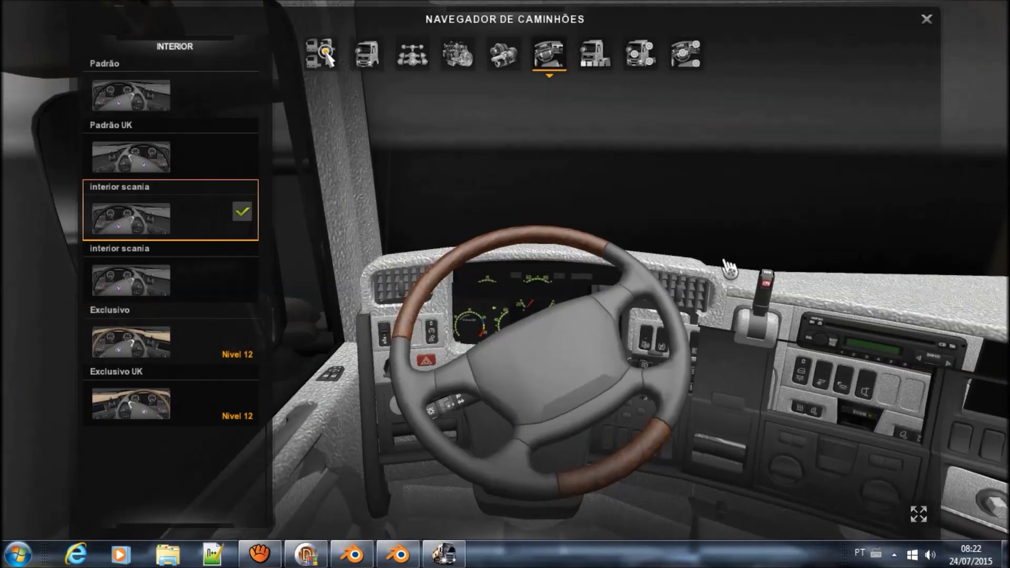
key("grave")
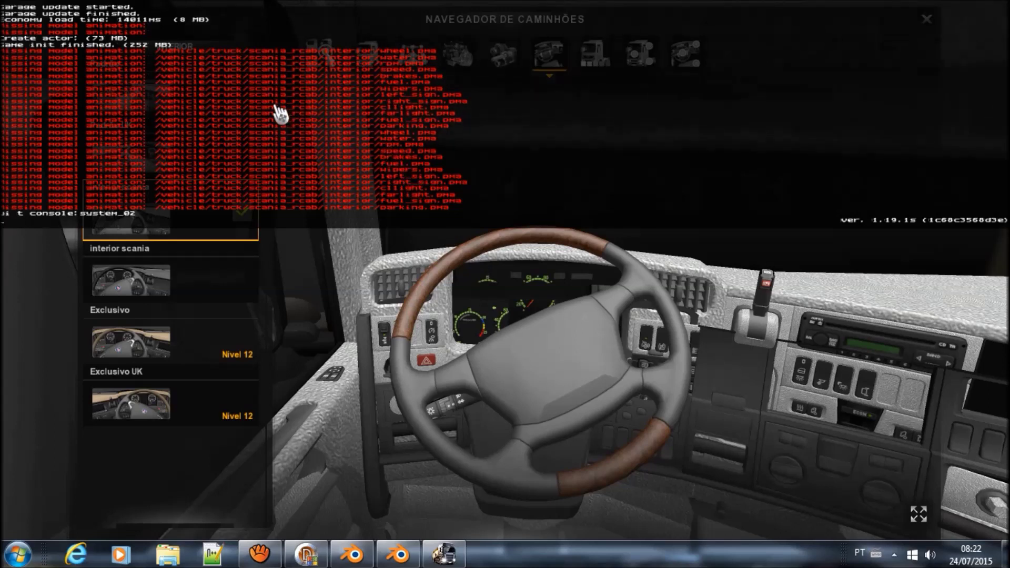
key("grave")
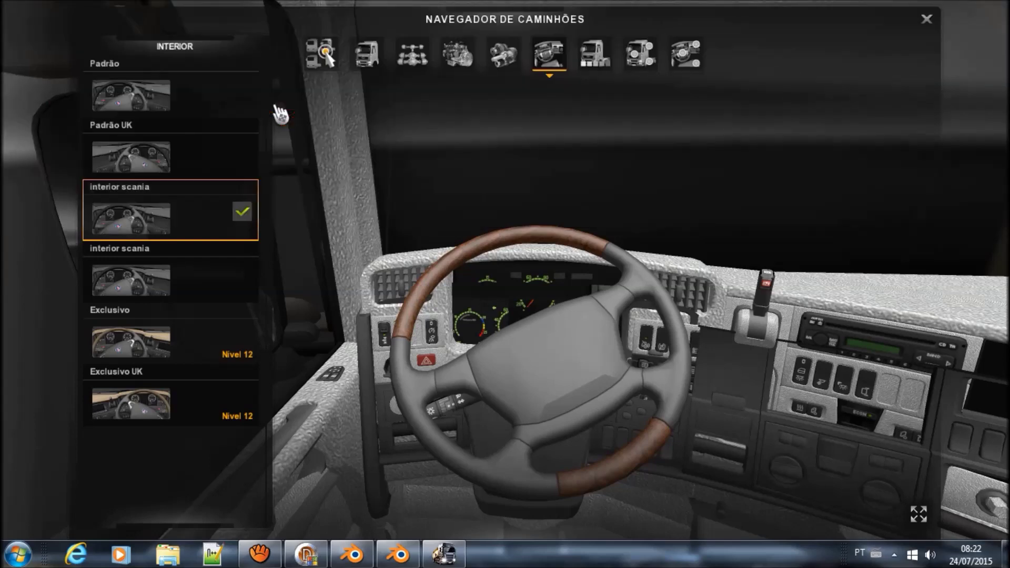
left_click_drag(492, 214, 368, 221)
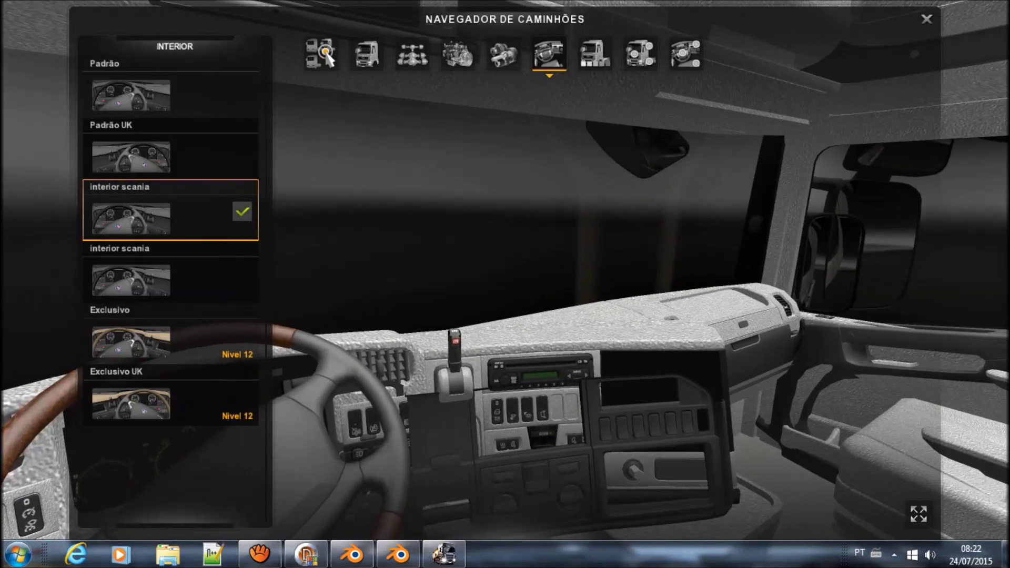
left_click_drag(368, 221, 548, 214)
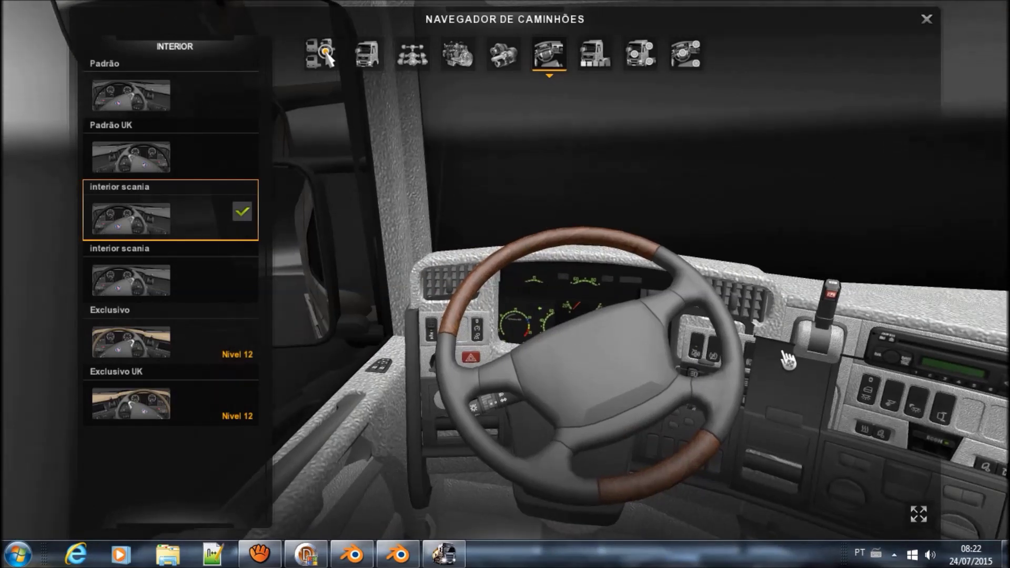
left_click_drag(638, 343, 513, 310)
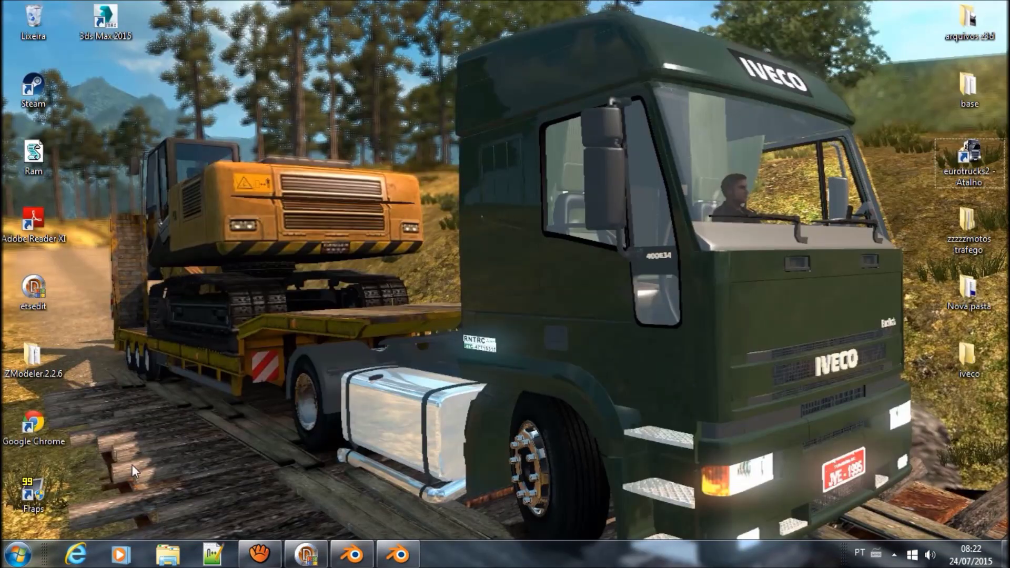
left_click(17, 554)
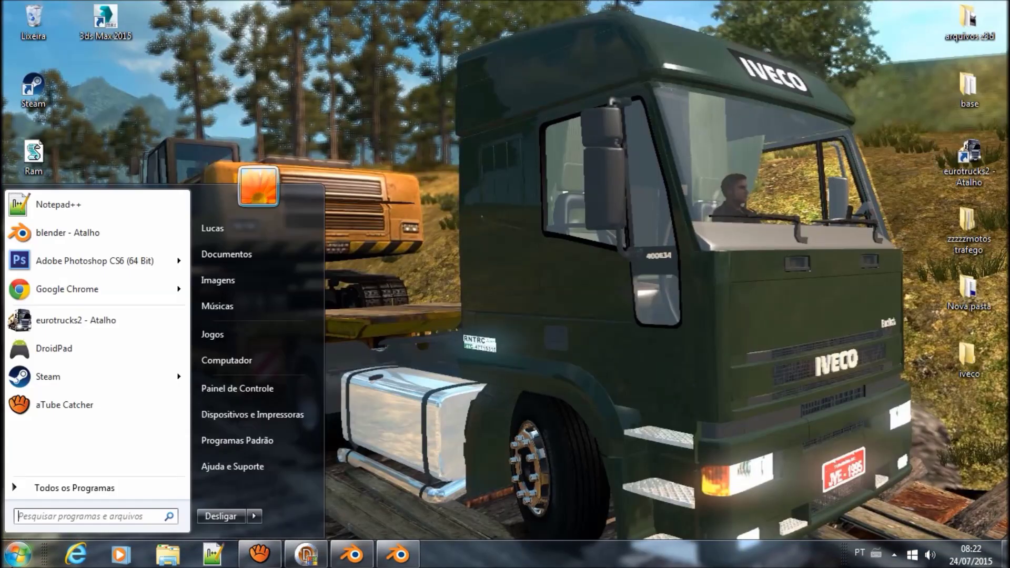
Launch Blender, browse the blender\motos trafego folder without opening anything, then open File > Import.
left_click(112, 230)
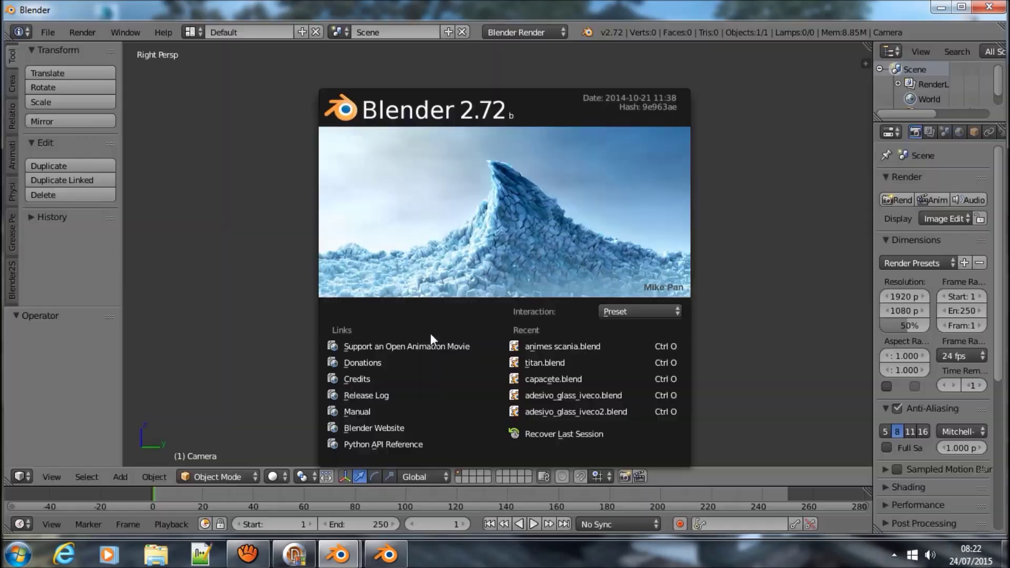
left_click(287, 311)
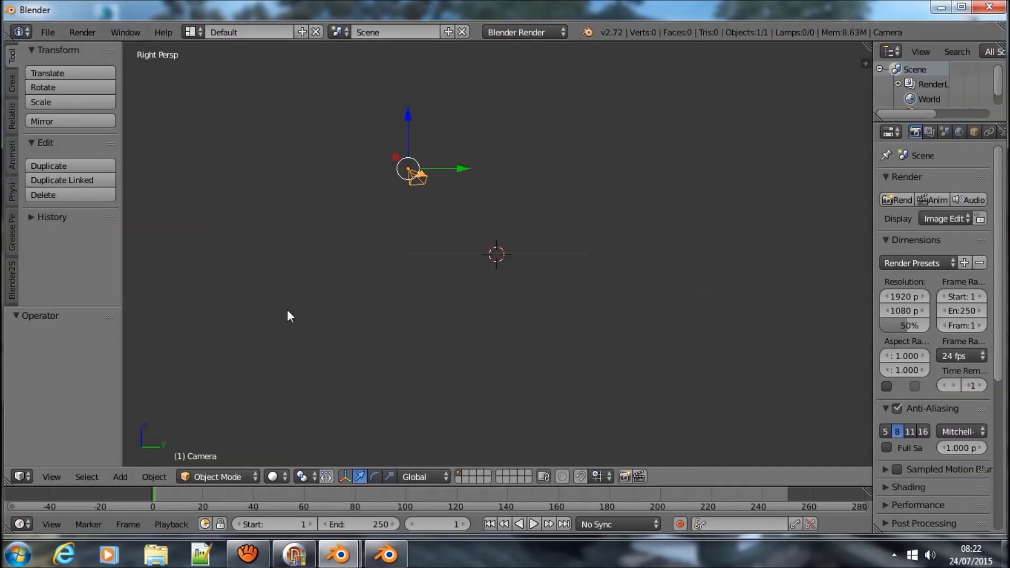
key("ctrl+o")
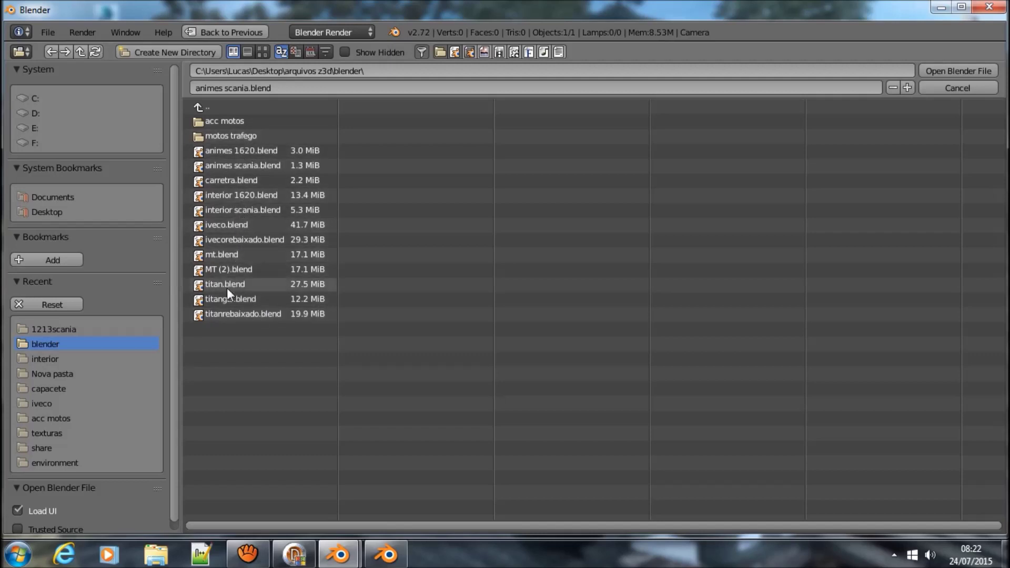
left_click(217, 107)
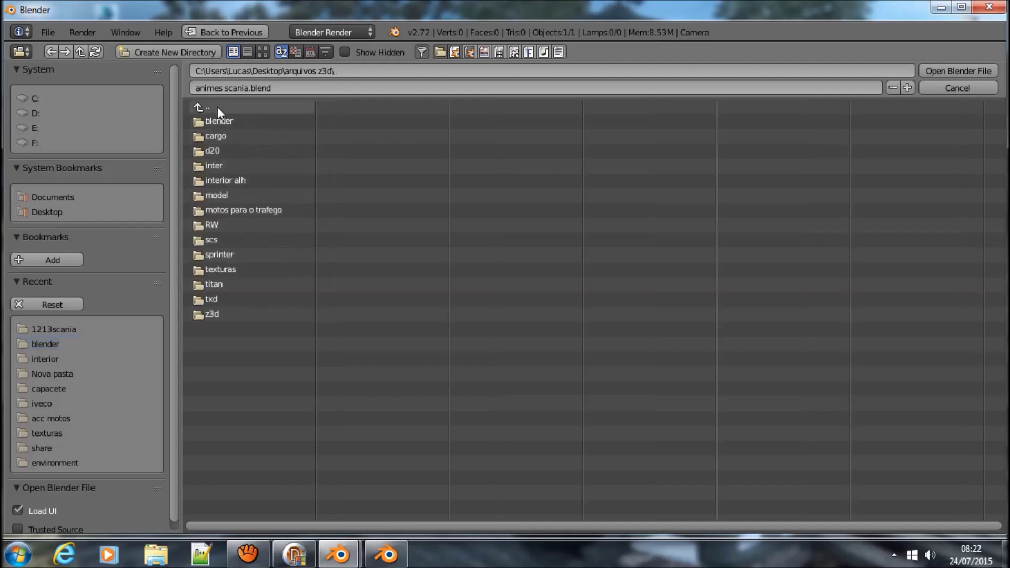
left_click(233, 122)
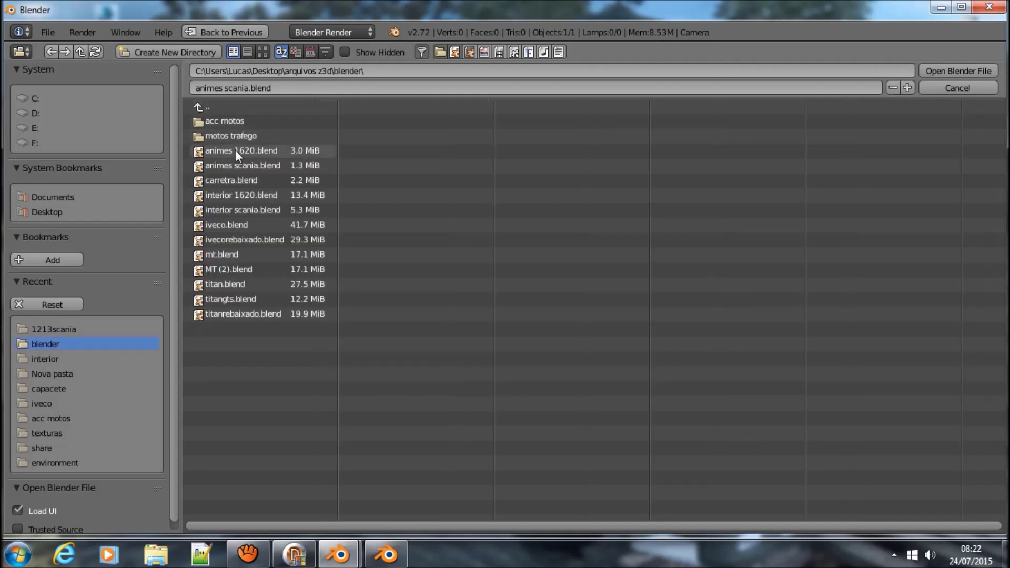
left_click(237, 138)
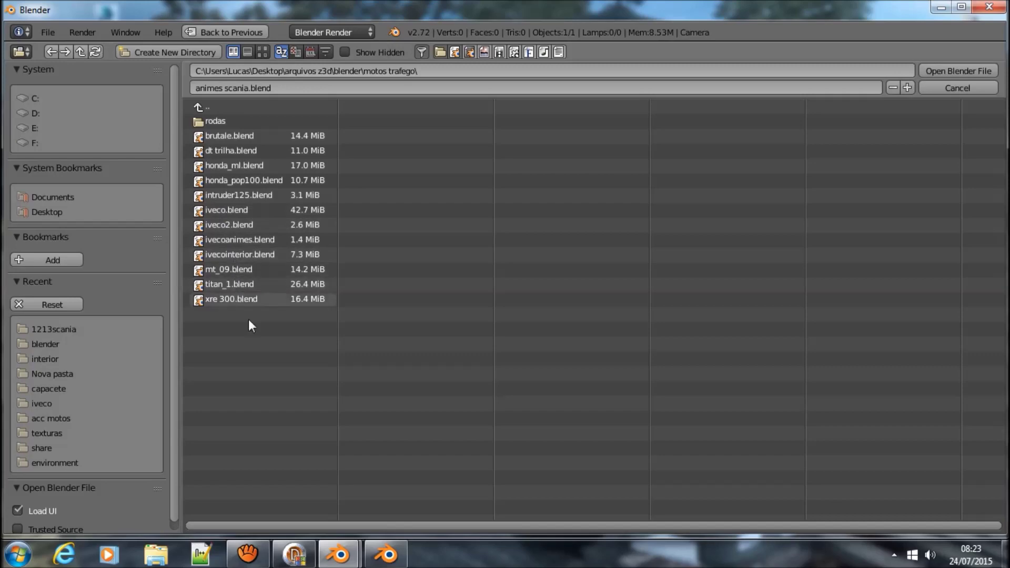
key("Escape")
left_click(47, 32)
mouse_move(70, 284)
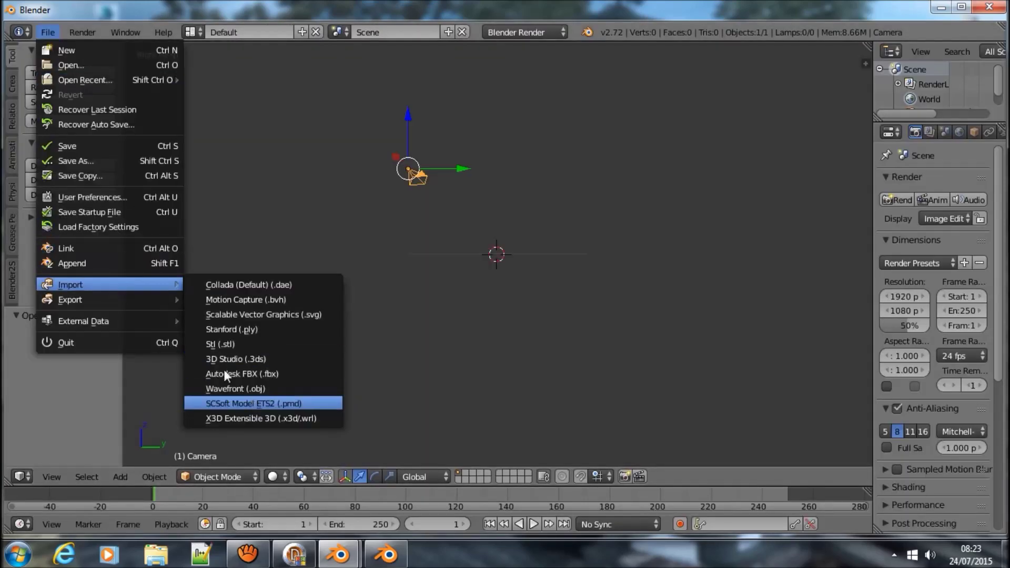
Start an SCS .pmd import and set Desktop\Nova pasta\1213scania as the SCS base path.
left_click(247, 404)
left_click(55, 212)
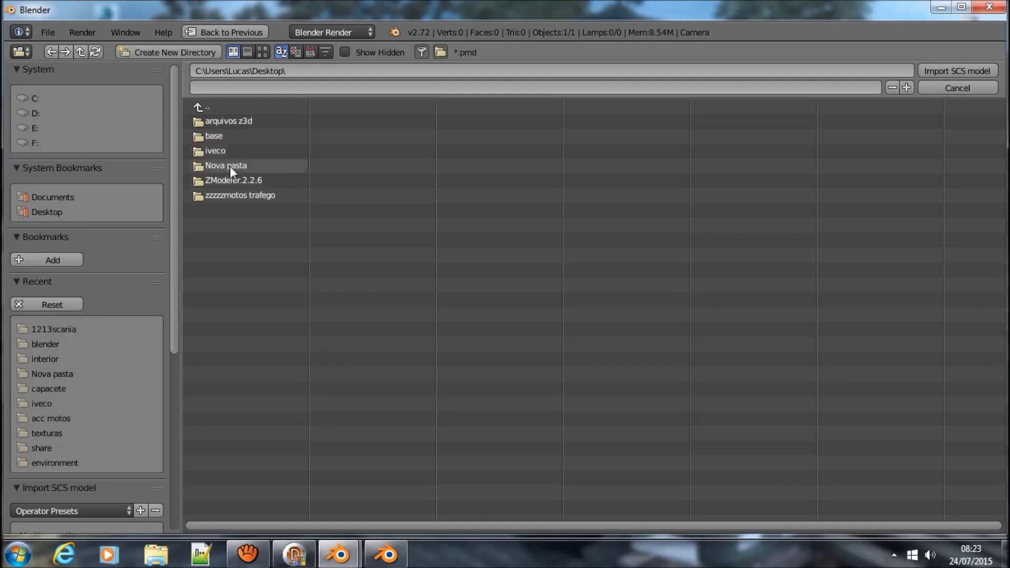
left_click(231, 165)
left_click(244, 122)
scroll(71, 361, "down", 5)
scroll(95, 389, "down", 5)
left_click(115, 411)
Import model.pmd from 1213scania's vehicle\truck\scania folder.
left_click(227, 132)
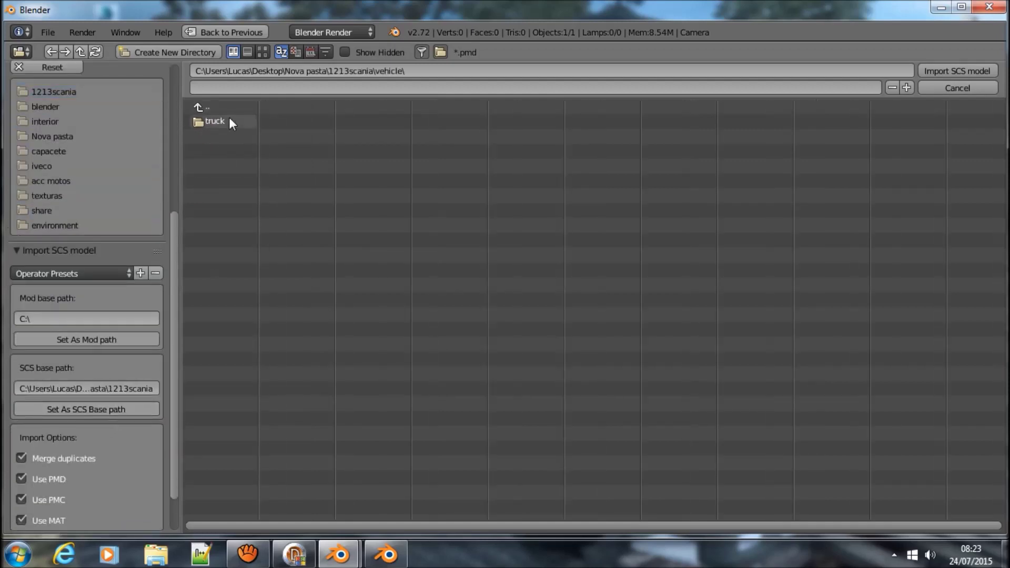
left_click(241, 121)
left_click(245, 151)
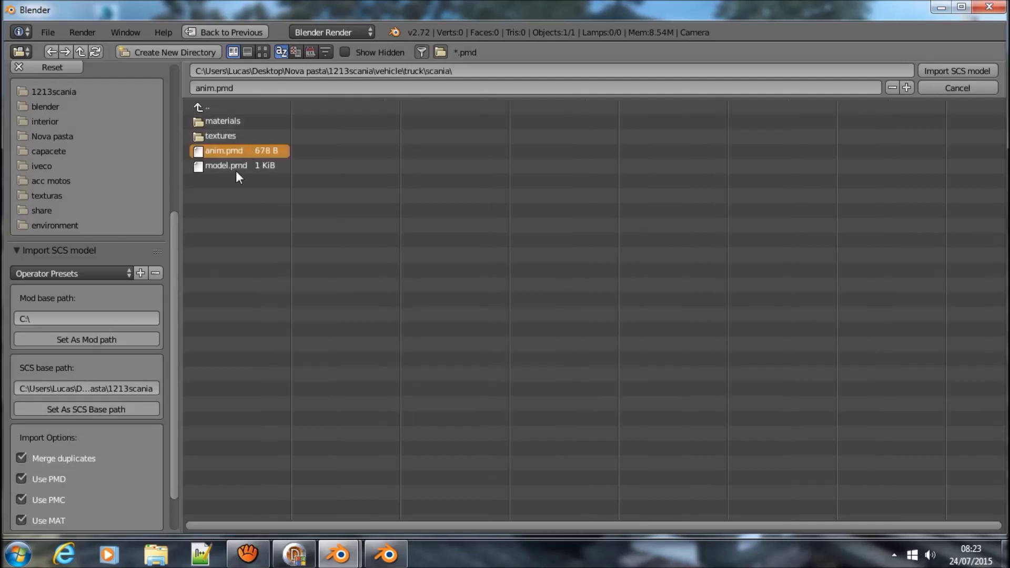
scroll(129, 289, "down", 3)
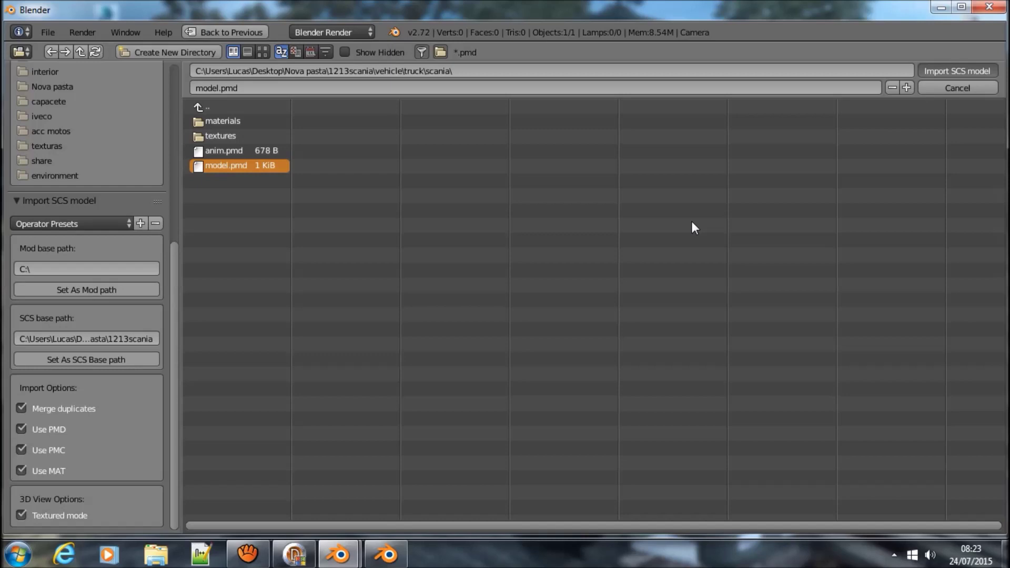
scroll(520, 274, "up", 1)
scroll(465, 292, "up", 3)
scroll(458, 301, "up", 5)
scroll(482, 314, "up", 3)
scroll(485, 313, "up", 3)
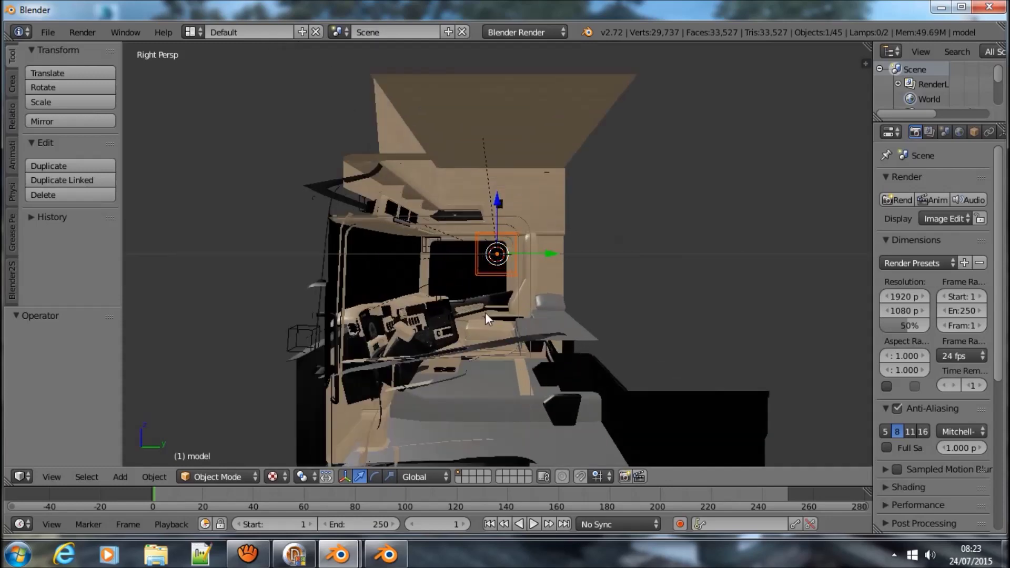
Delete two dark dashboard objects from the imported cab interior.
middle_click_drag(485, 313, 531, 342)
scroll(531, 342, "up", 3)
scroll(582, 379, "up", 2)
mouse_move(581, 380)
middle_mouse_down()
mouse_move(539, 204)
mouse_move(573, 378)
mouse_move(484, 221)
mouse_move(532, 295)
mouse_move(491, 338)
mouse_move(604, 284)
middle_mouse_up()
right_click(613, 271)
key("x")
left_click(564, 263)
mouse_move(499, 254)
middle_mouse_down()
mouse_move(411, 236)
mouse_move(444, 213)
middle_mouse_up()
right_click(484, 239)
key("x")
left_click(532, 251)
mouse_move(528, 264)
middle_mouse_down()
mouse_move(591, 273)
mouse_move(514, 279)
mouse_move(642, 273)
mouse_move(404, 264)
mouse_move(534, 245)
mouse_move(512, 257)
mouse_move(480, 239)
mouse_move(526, 215)
mouse_move(607, 221)
middle_mouse_up()
Select the left mirror and show its material settings in a widened Properties panel.
right_click(488, 212)
middle_click_drag(683, 231, 692, 231)
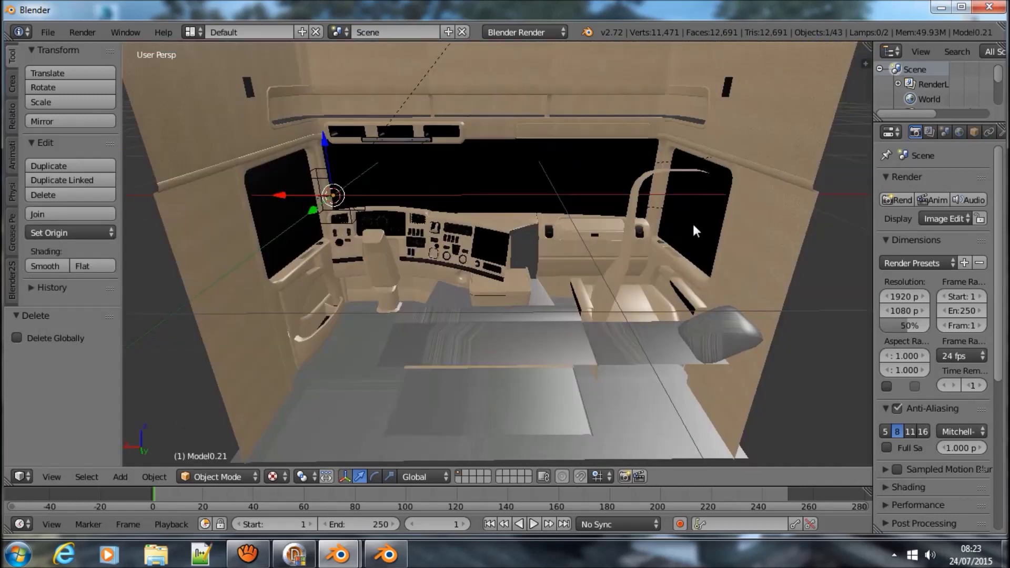
left_click_drag(875, 220, 706, 205)
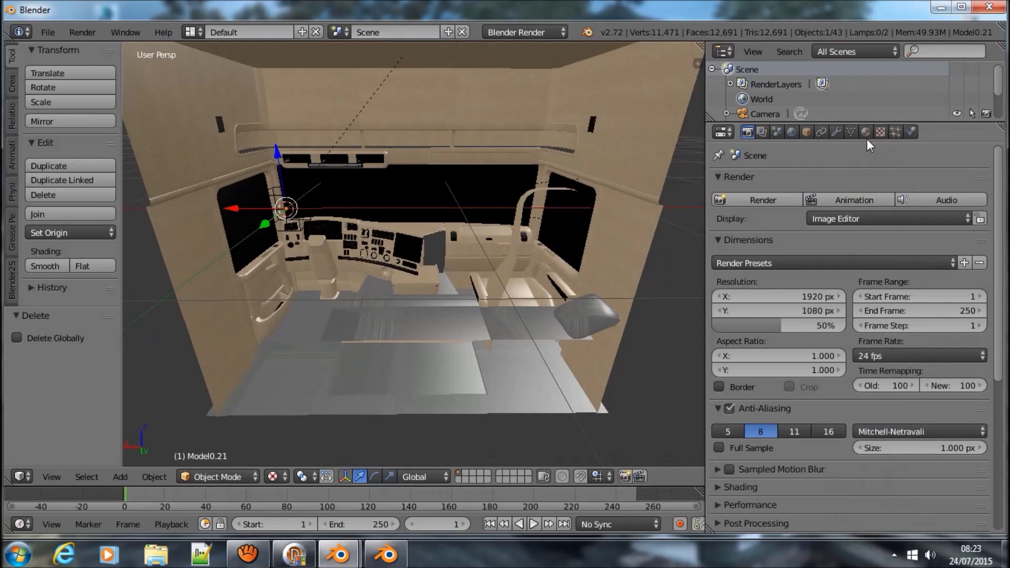
left_click(865, 132)
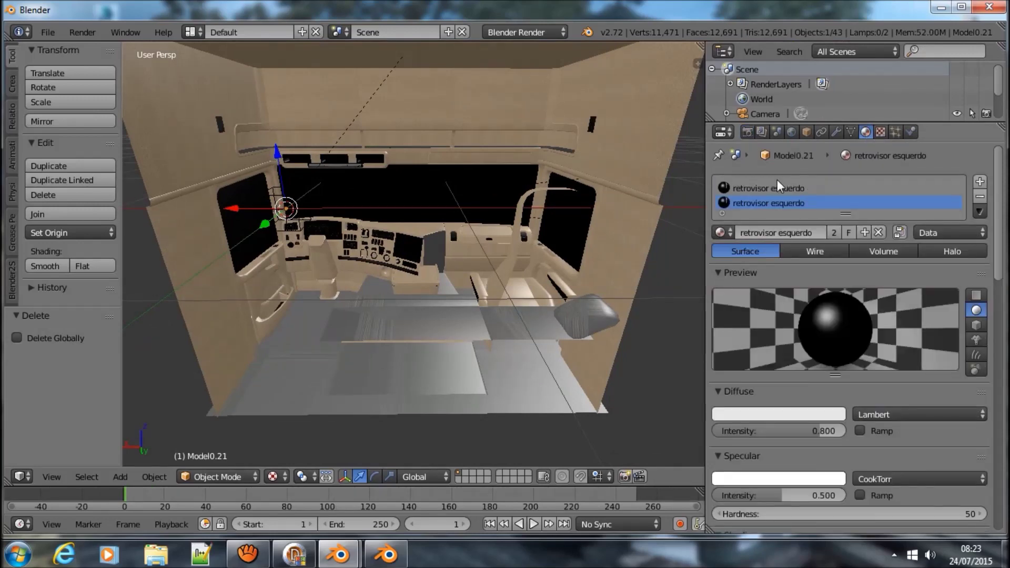
Select the right mirror and show its texture settings.
right_click(559, 100)
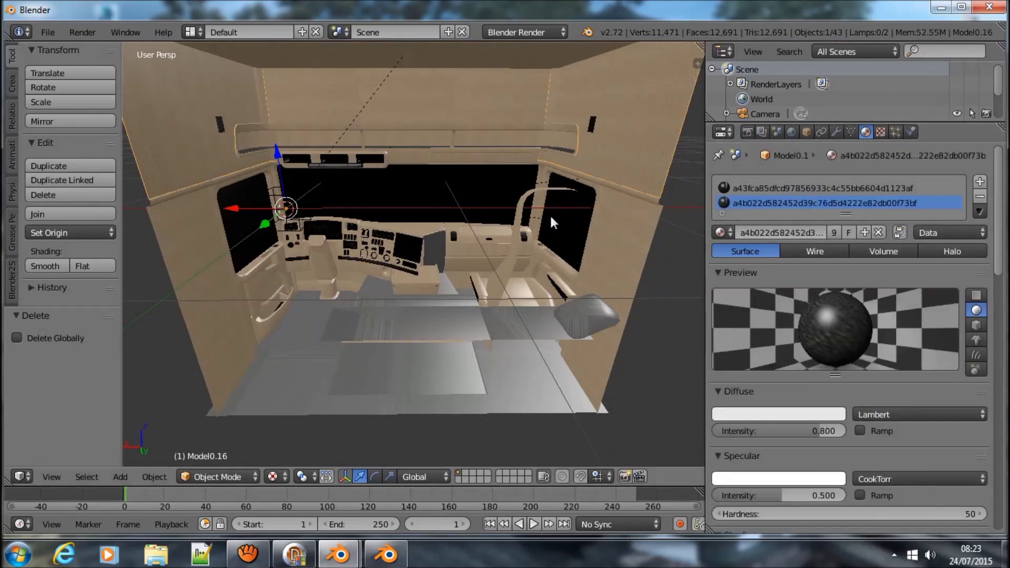
middle_click_drag(553, 222, 620, 253)
right_click(601, 243)
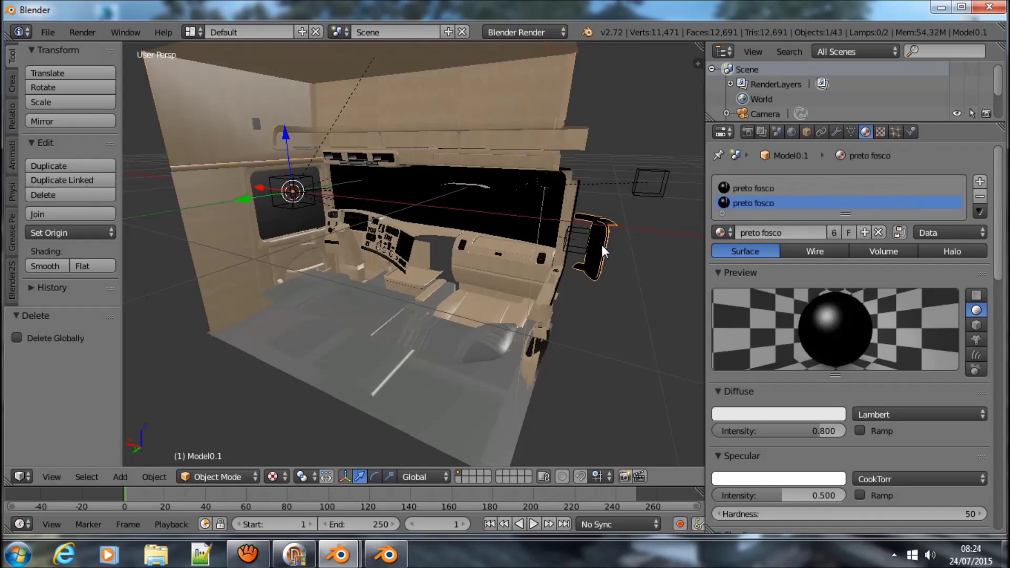
left_click(881, 132)
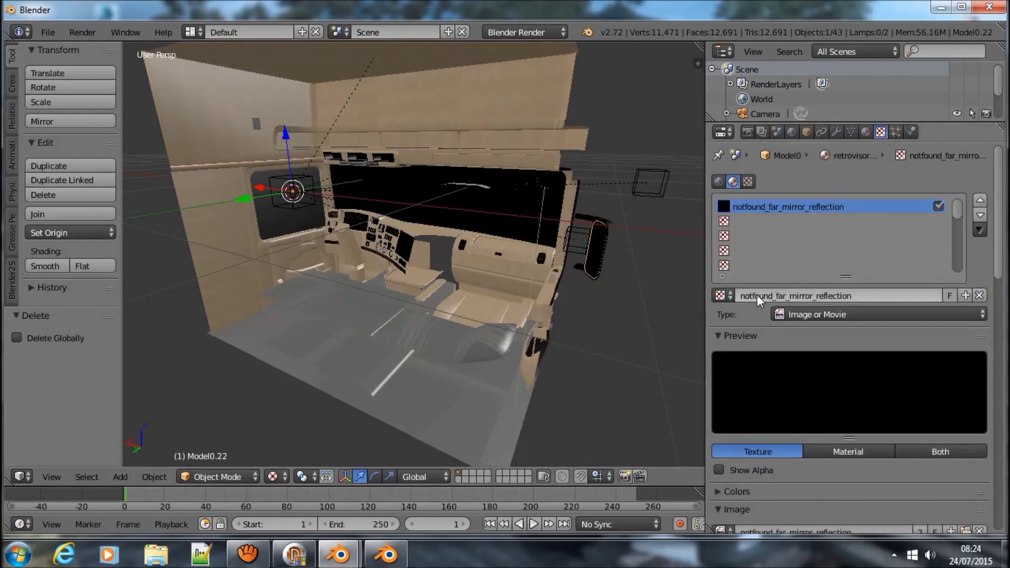
left_click(725, 295)
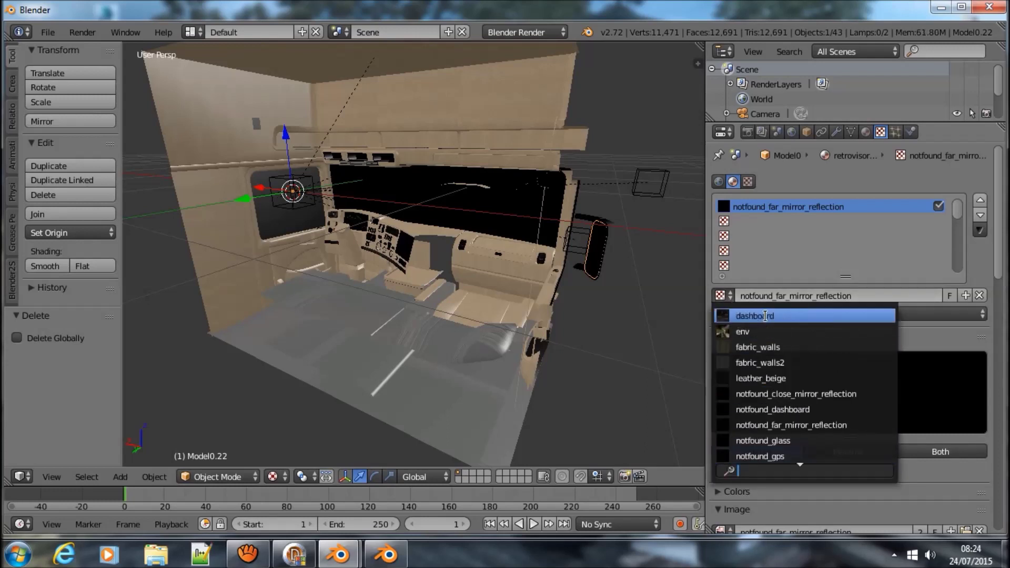
key("Escape")
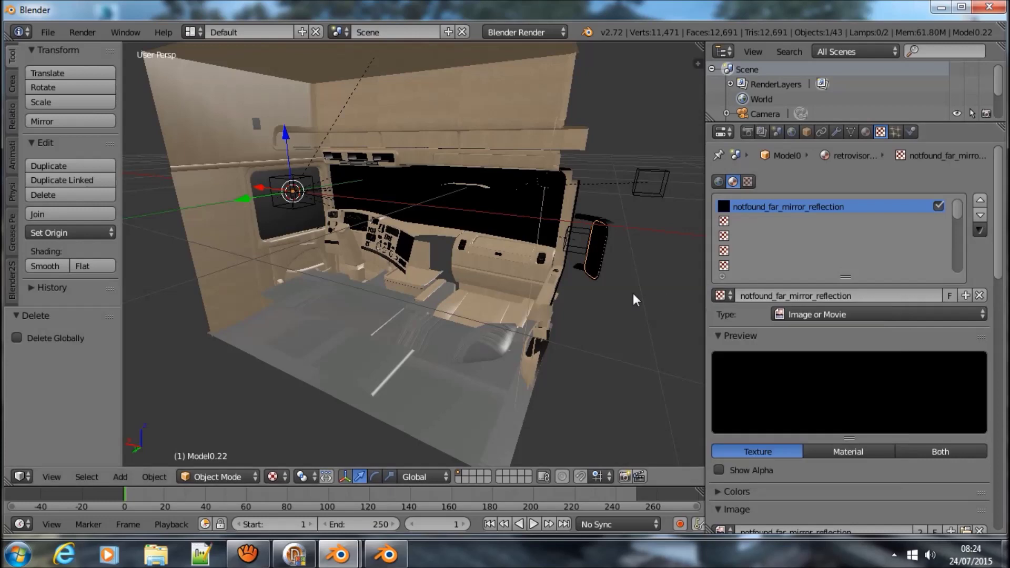
Frame the mirror and rename its texture to far_mirror_reflection.
key("KP_Decimal")
mouse_move(434, 228)
middle_mouse_down()
mouse_move(485, 239)
mouse_move(418, 258)
mouse_move(452, 257)
middle_mouse_up()
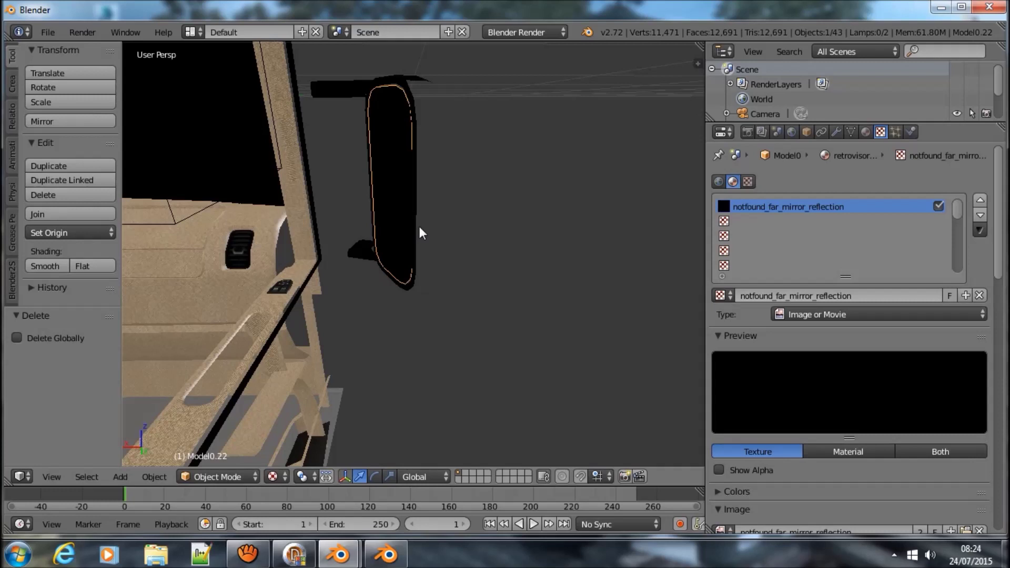
left_click(766, 296)
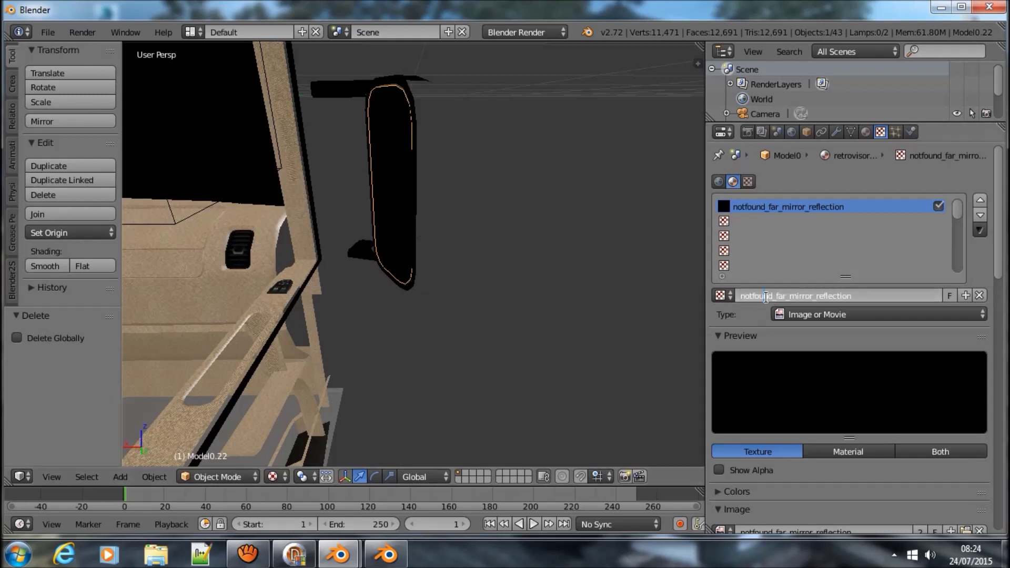
left_click_drag(775, 299, 678, 316)
key("BackSpace")
key("Return")
scroll(798, 450, "down", 5)
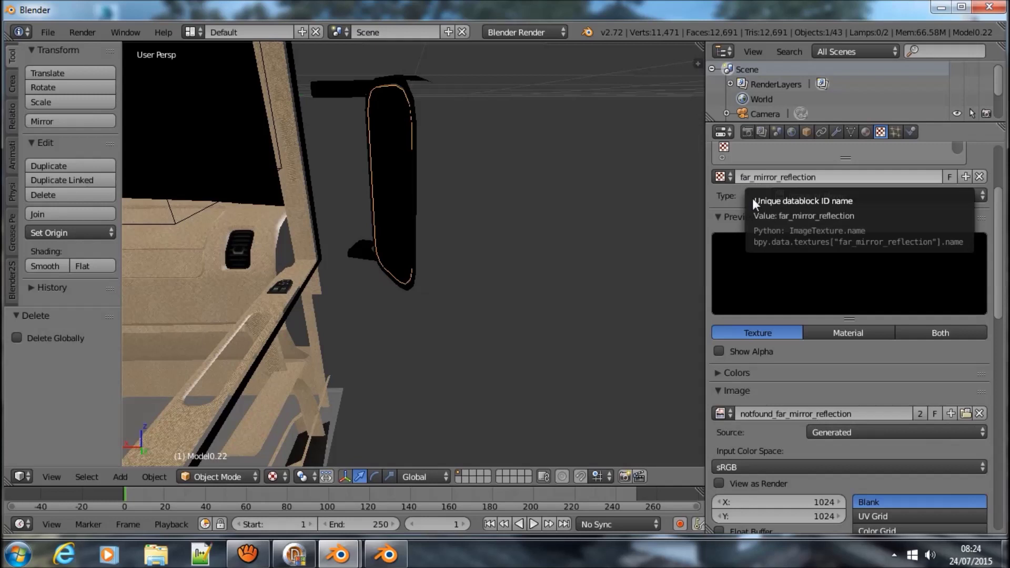
Browse for the texture image in base\vehicle\truck\upgrade\mirror\mercedes_actros_2009.
left_click(965, 413)
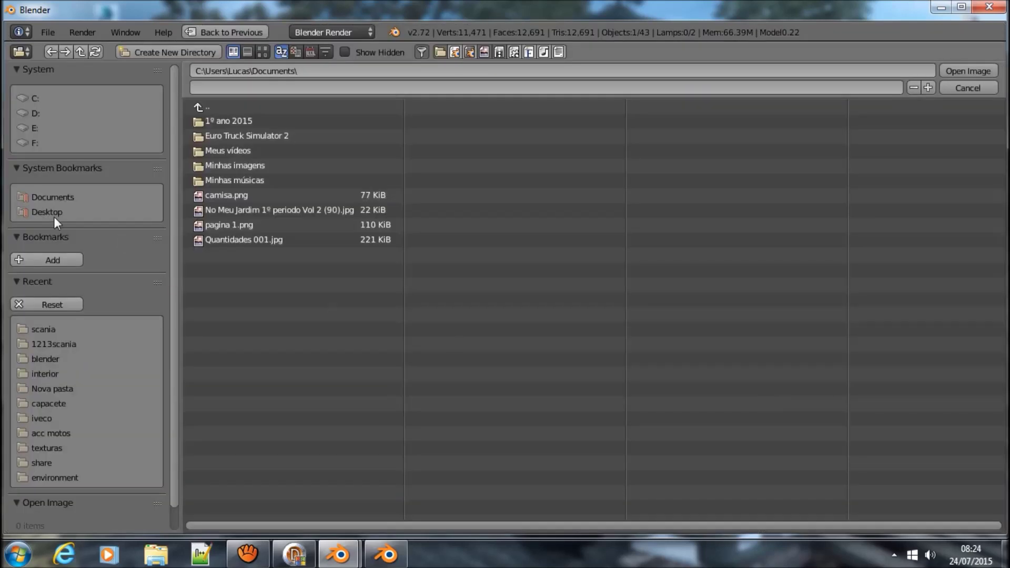
left_click(16, 213)
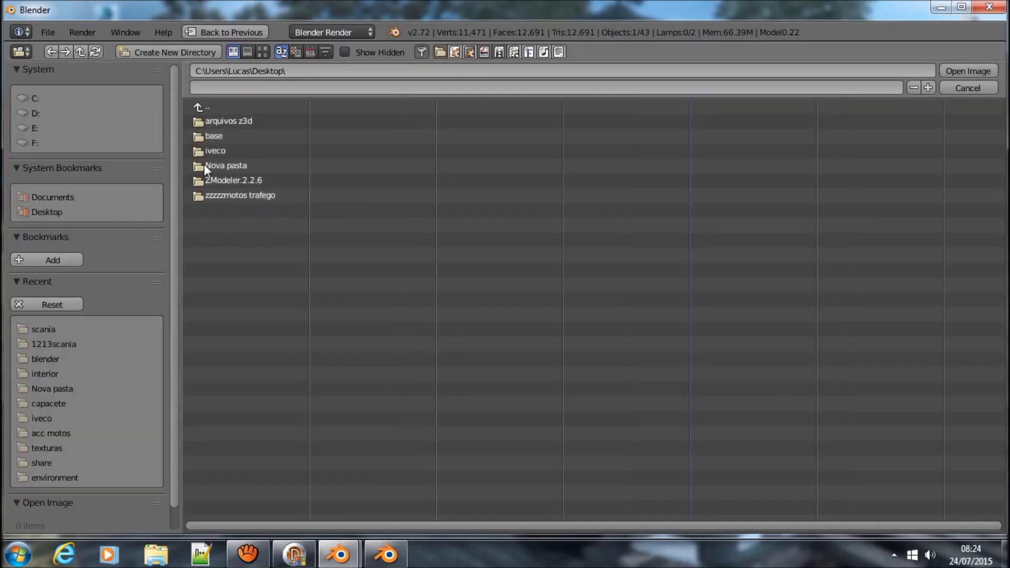
left_click(233, 136)
left_click(227, 420)
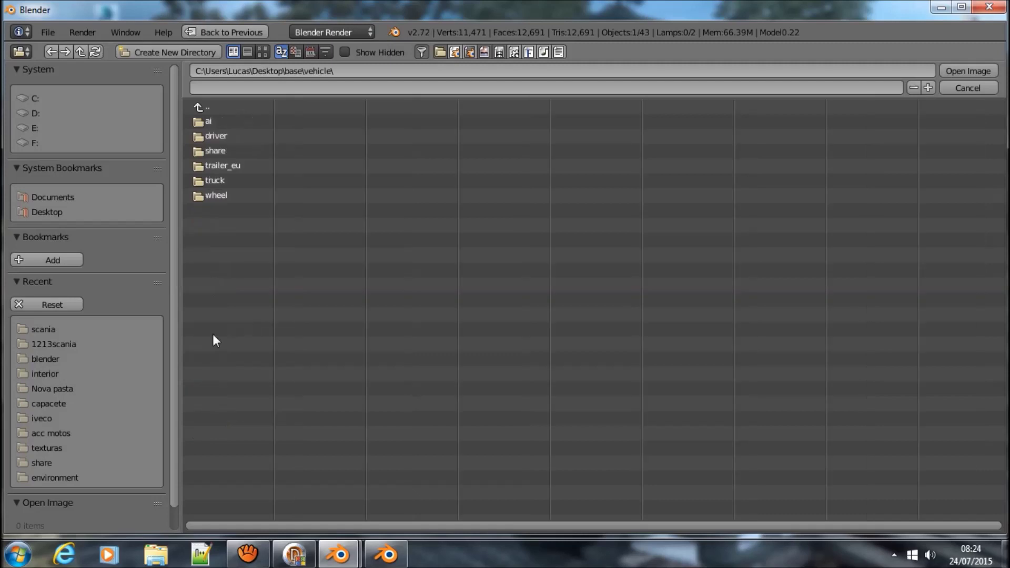
left_click(228, 181)
left_click(241, 303)
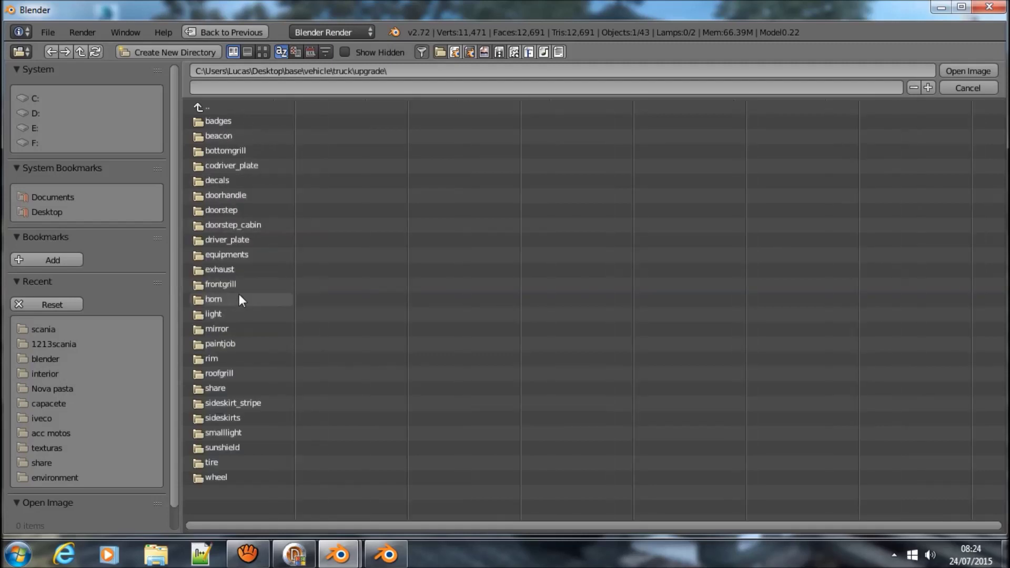
left_click(224, 328)
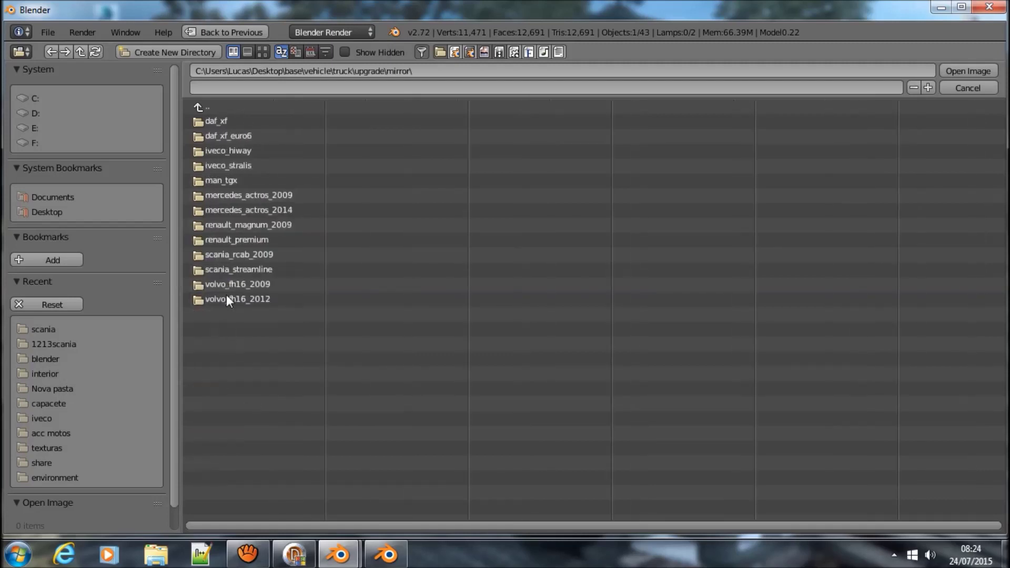
left_click(236, 192)
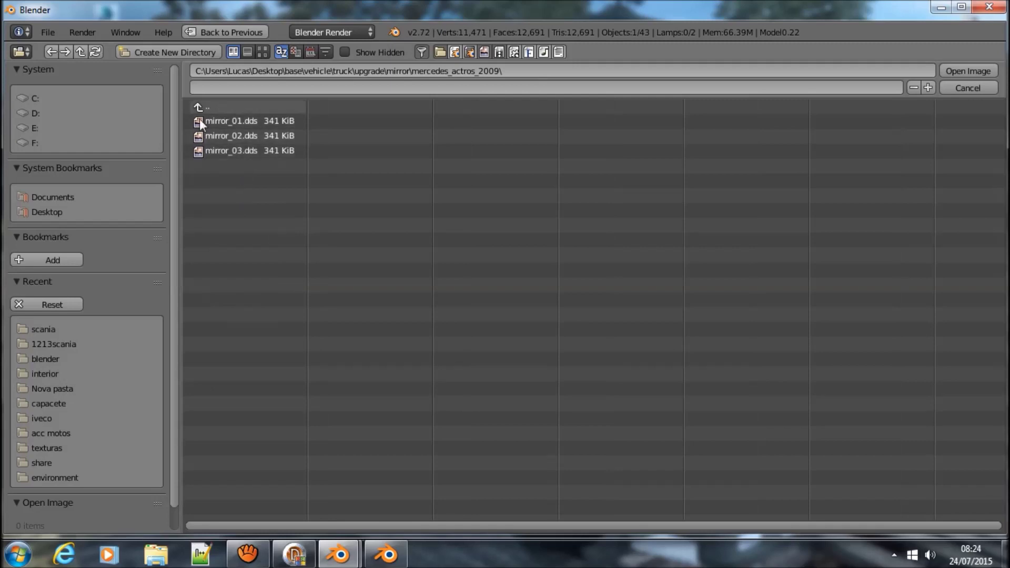
Load far_mirror_reflection.dds from Desktop\base\material\environment as the texture image.
left_click(49, 210)
left_click(219, 137)
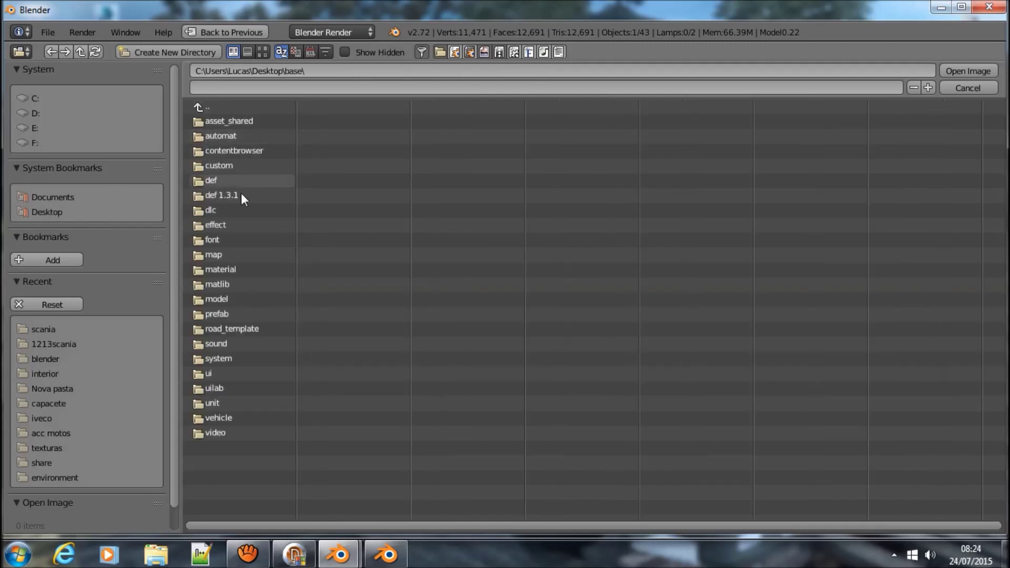
left_click(222, 271)
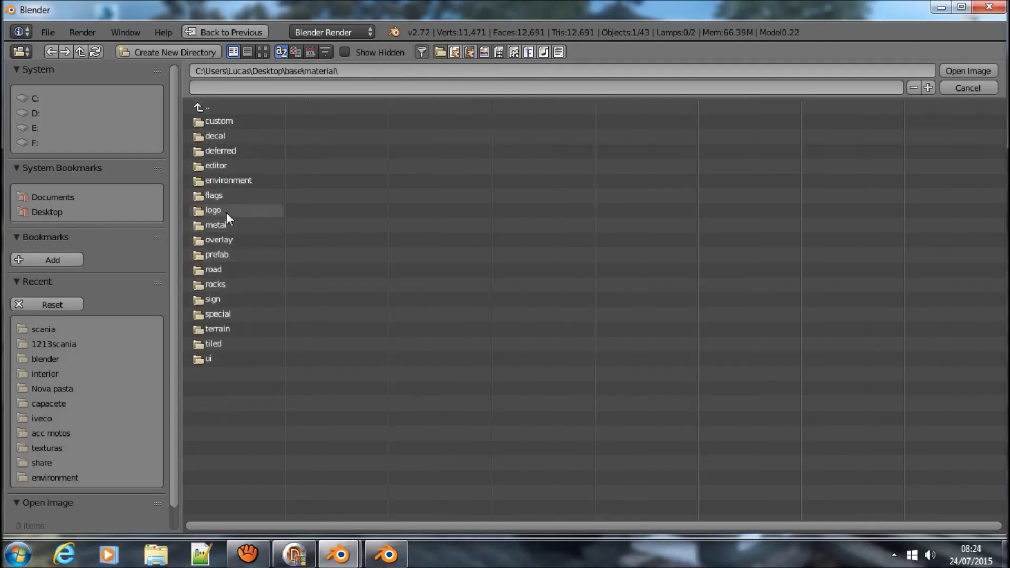
left_click(229, 181)
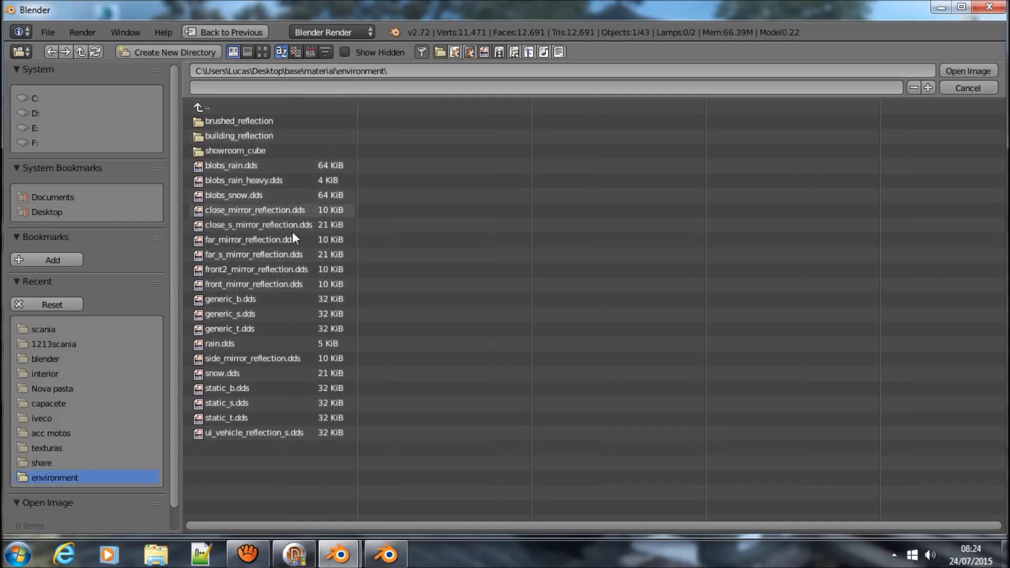
left_click(250, 239)
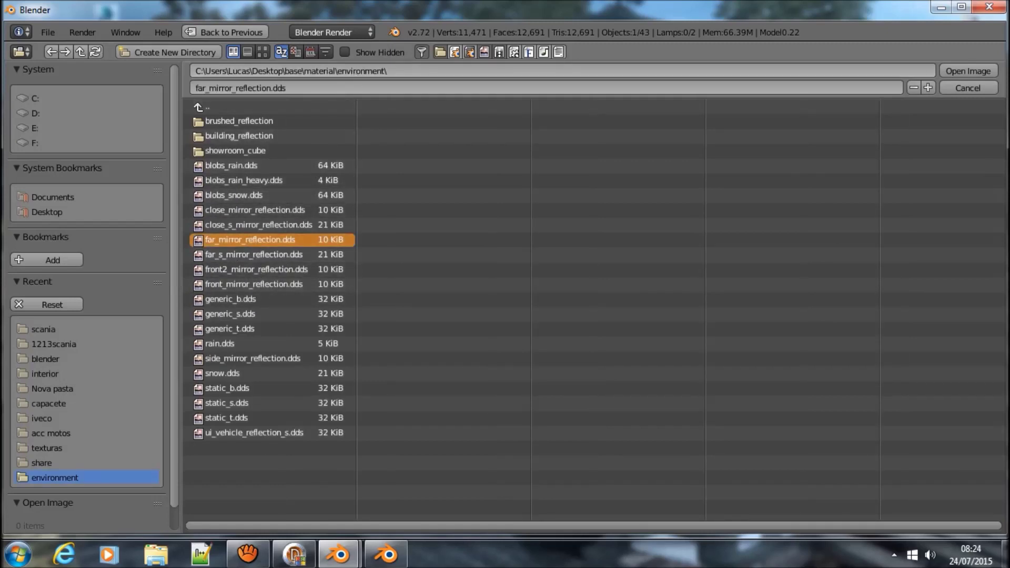
key("Return")
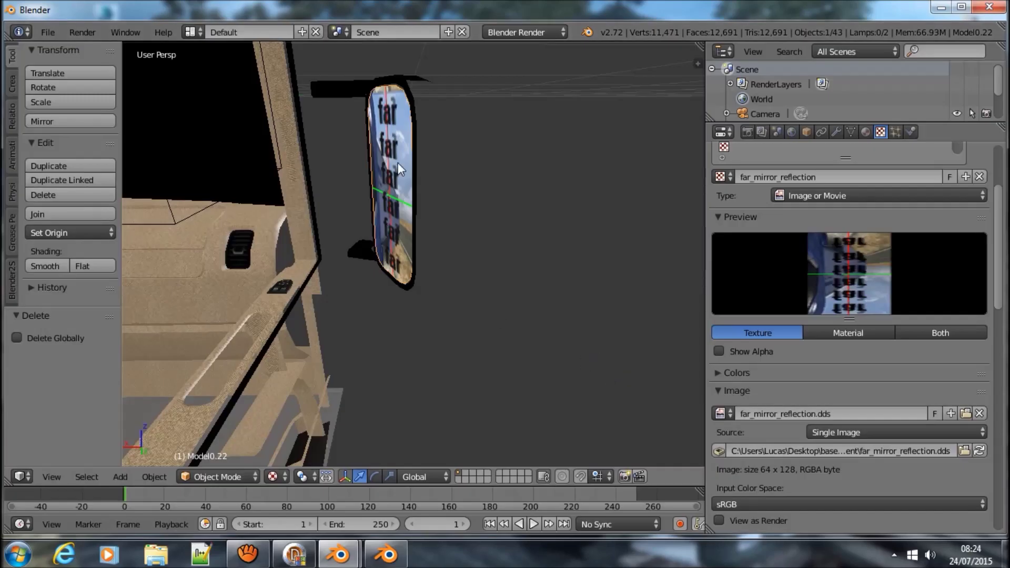
Assign the notfound_close_mirror_reflection texture to the mirror.
mouse_move(385, 235)
middle_mouse_down()
mouse_move(395, 220)
mouse_move(387, 219)
middle_mouse_up()
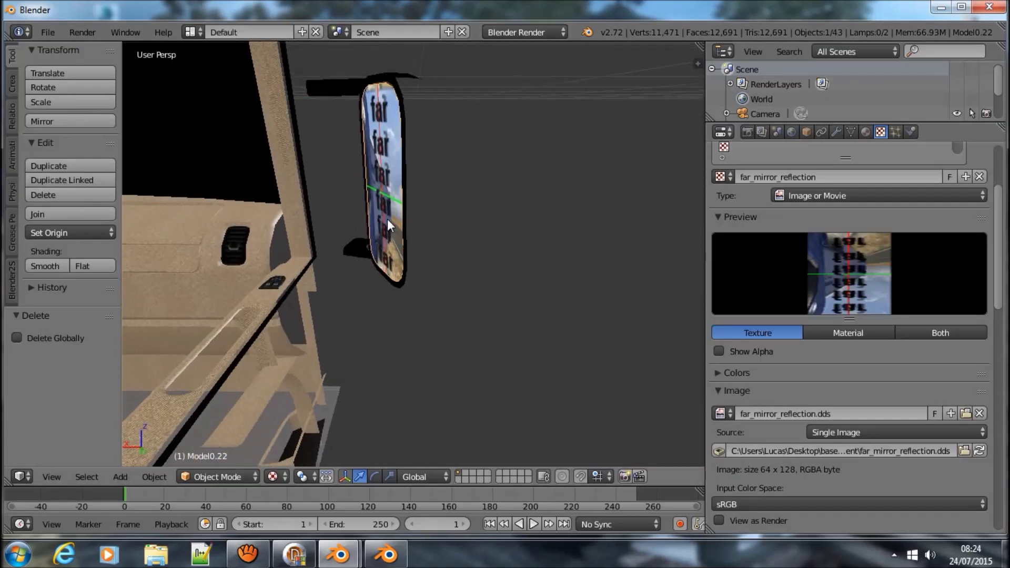
scroll(787, 349, "up", 4)
scroll(787, 349, "up", 1)
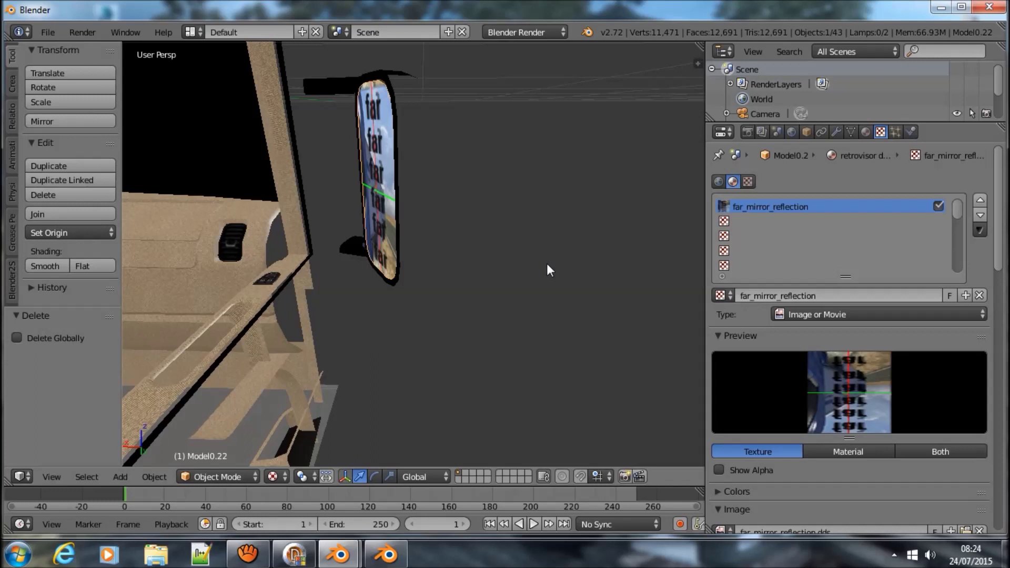
left_click(724, 296)
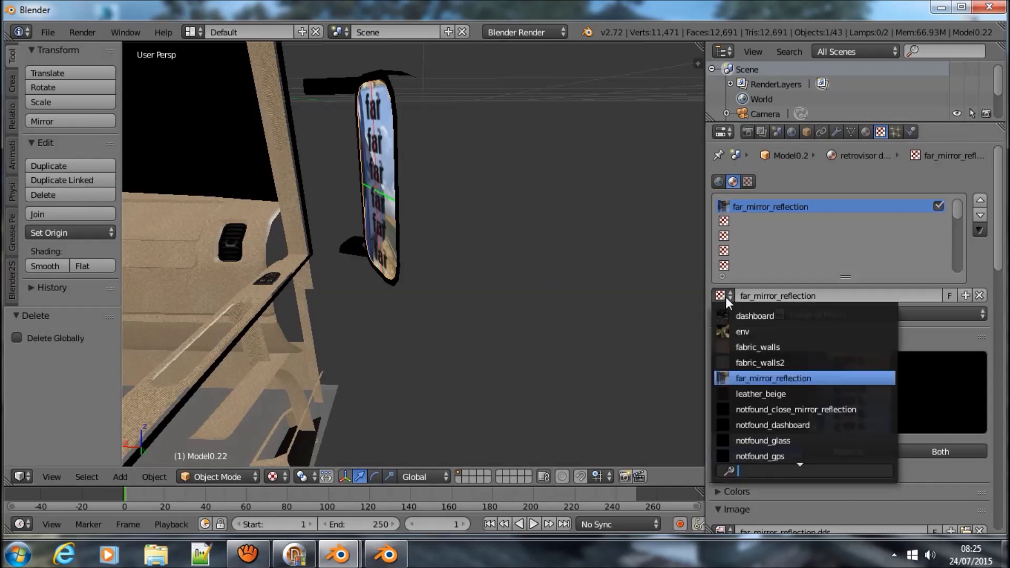
left_click(783, 409)
Rename the texture to close_mirror_reflection by removing the 'notfound' prefix.
double_click(769, 296)
left_click_drag(772, 296, 634, 287)
key("BackSpace")
key("Return")
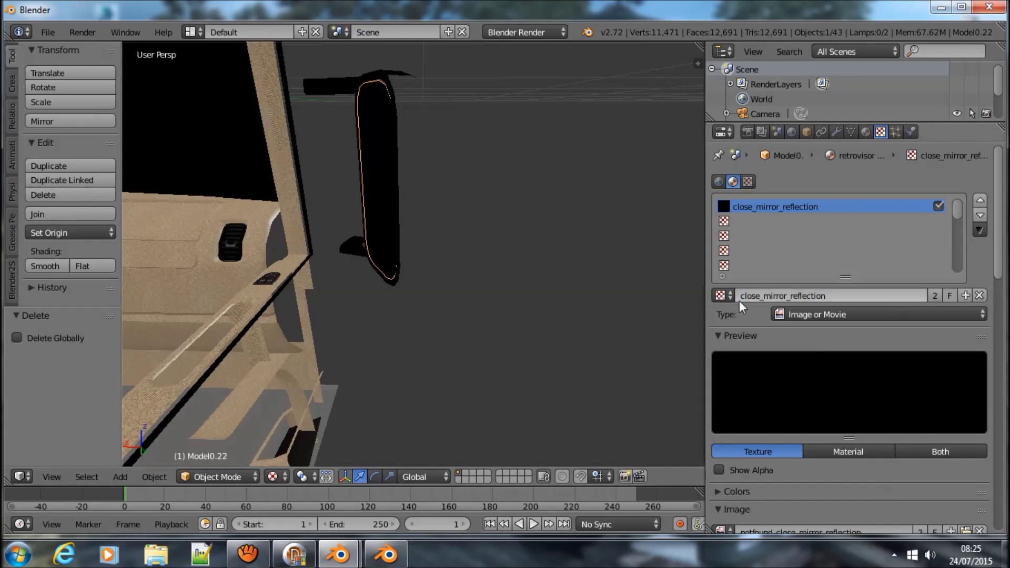
scroll(662, 356, "up", 2)
scroll(662, 354, "up", 1)
scroll(750, 320, "down", 1)
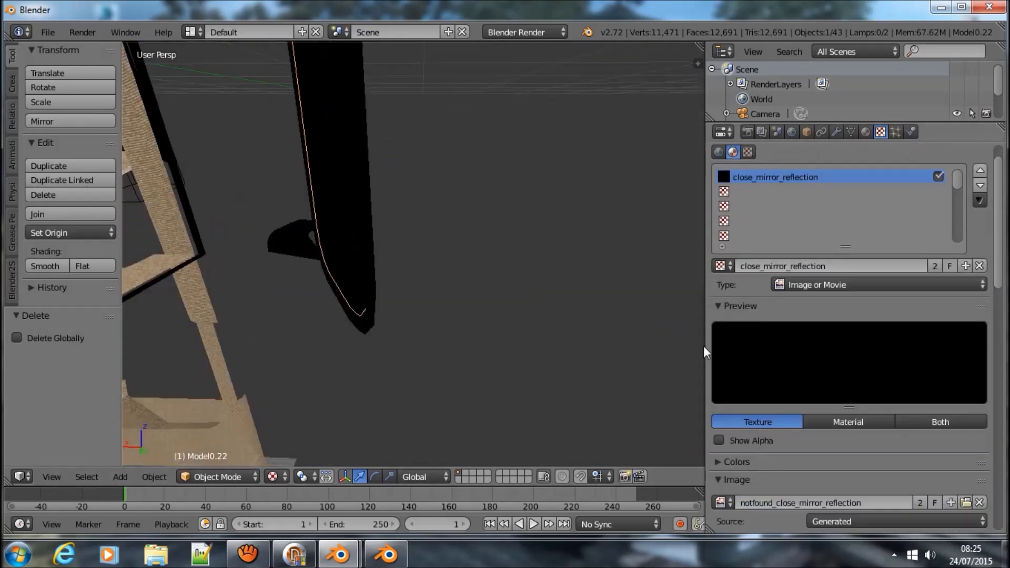
scroll(904, 481, "down", 2)
Load close_mirror_reflection.dds from Desktop\base\material\environment into the texture.
left_click(964, 443)
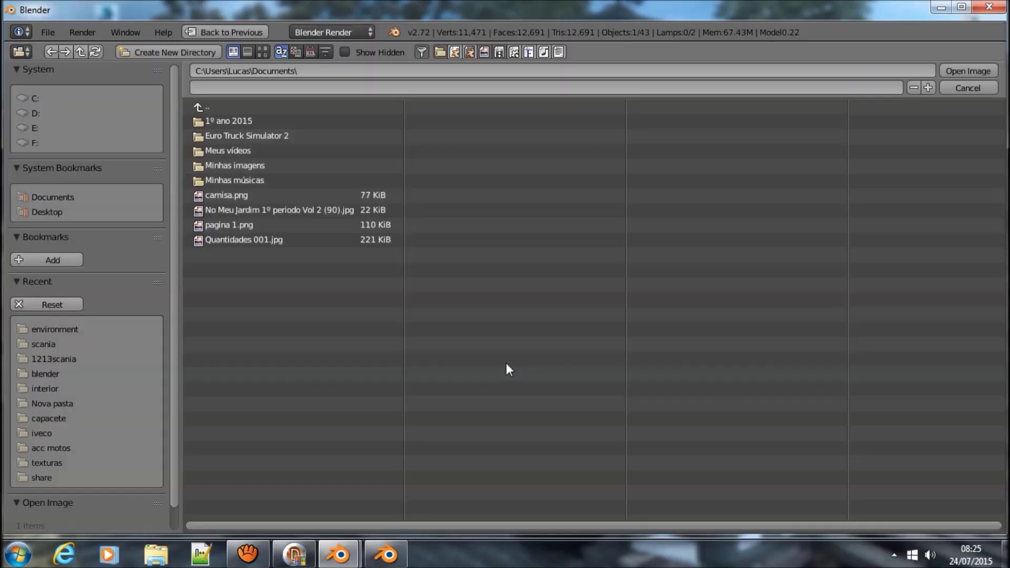
left_click(55, 210)
left_click(246, 138)
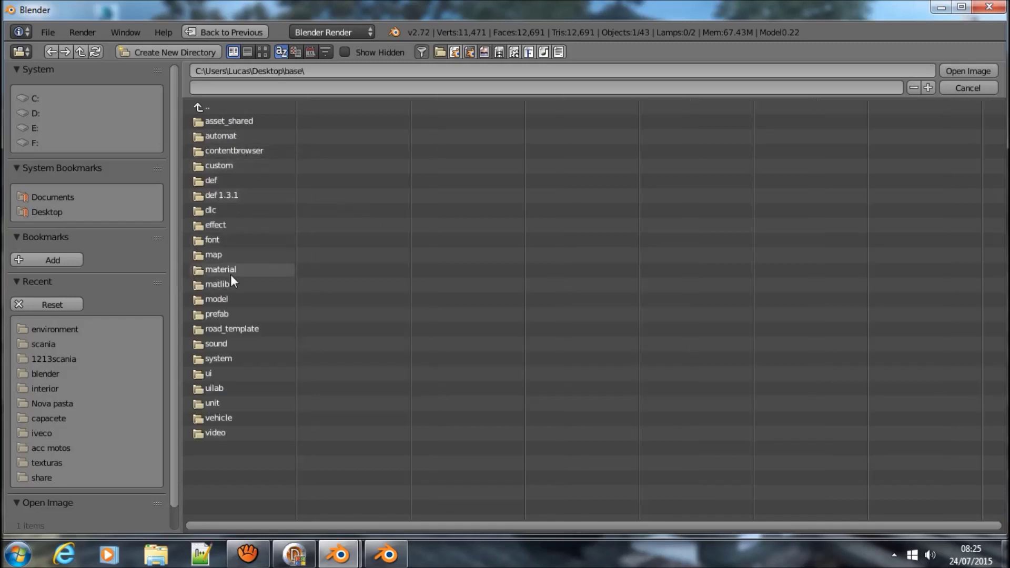
left_click(230, 271)
left_click(222, 176)
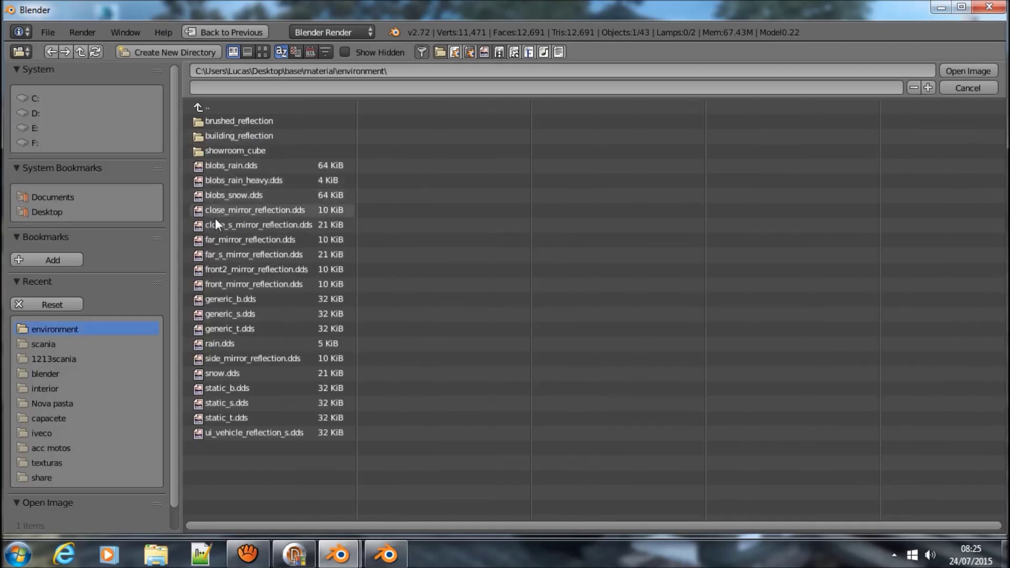
left_click(257, 211)
left_click(974, 74)
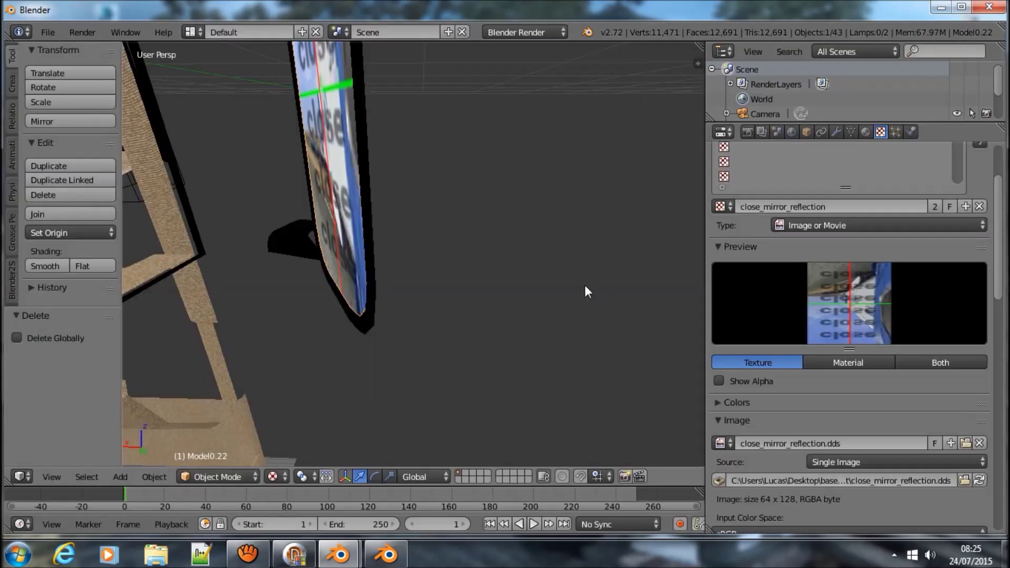
Orbit around the cab to check the mirror and the dashboard from inside.
middle_click_drag(481, 276, 476, 246)
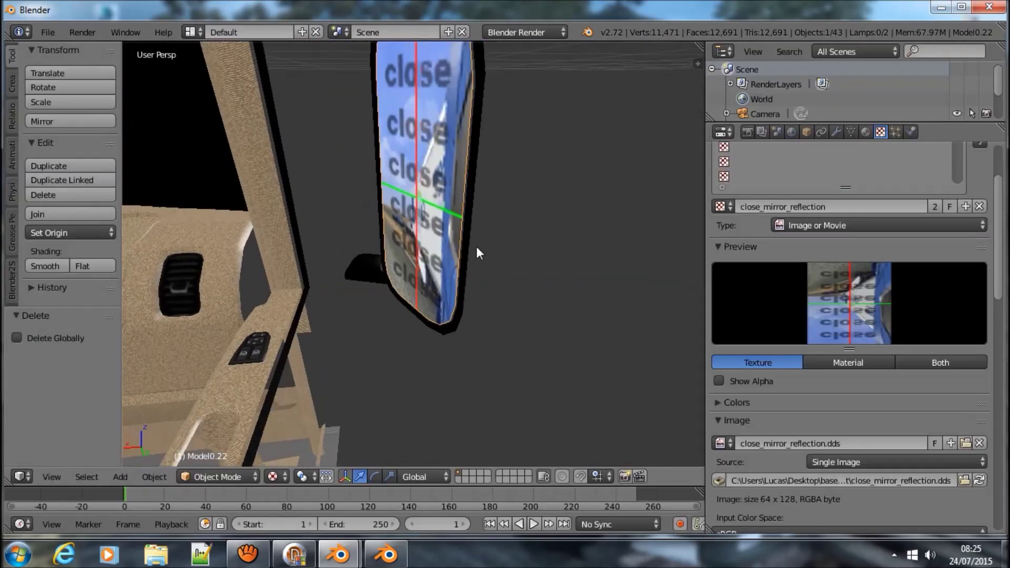
scroll(475, 246, "down", 1)
scroll(788, 351, "up", 4)
scroll(328, 322, "down", 5)
middle_click_drag(178, 299, 209, 279)
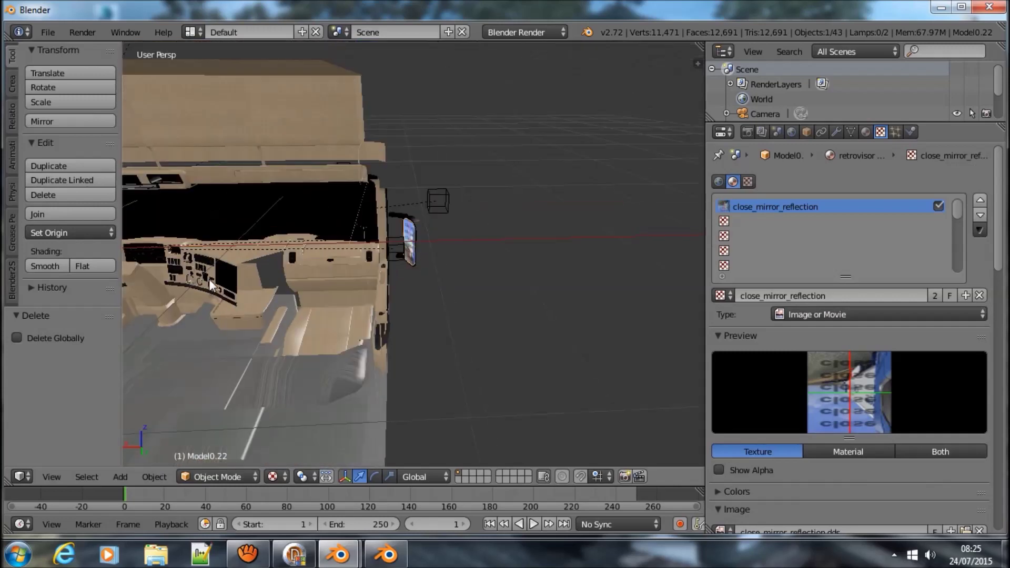
scroll(209, 279, "up", 3)
mouse_move(292, 263)
middle_mouse_down()
mouse_move(246, 284)
mouse_move(419, 260)
mouse_move(432, 274)
mouse_move(387, 275)
mouse_move(437, 251)
mouse_move(354, 255)
mouse_move(409, 233)
mouse_move(389, 265)
mouse_move(448, 282)
middle_mouse_up()
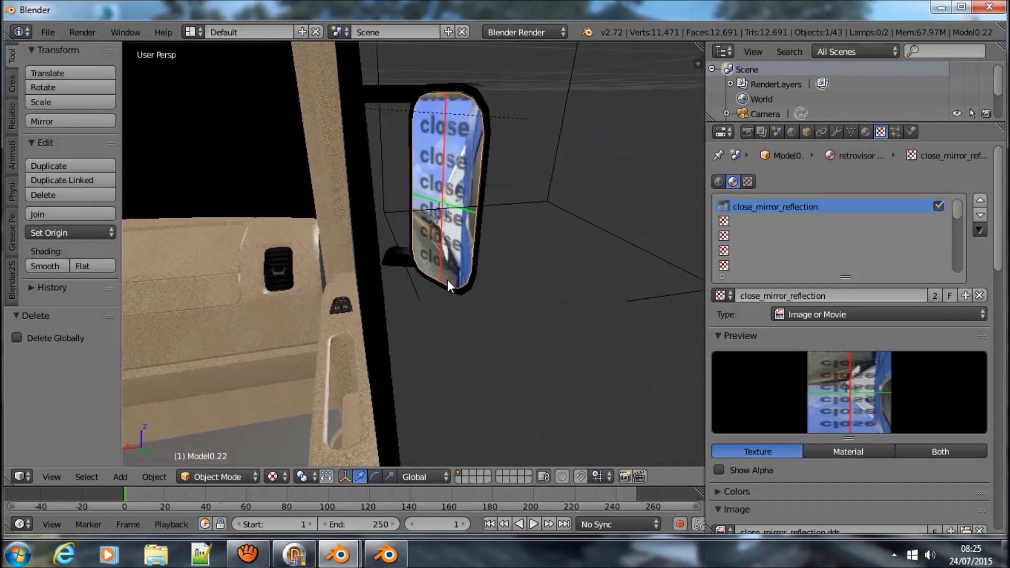
Assign the notfound_glass texture and rename it to glass.
left_click(721, 296)
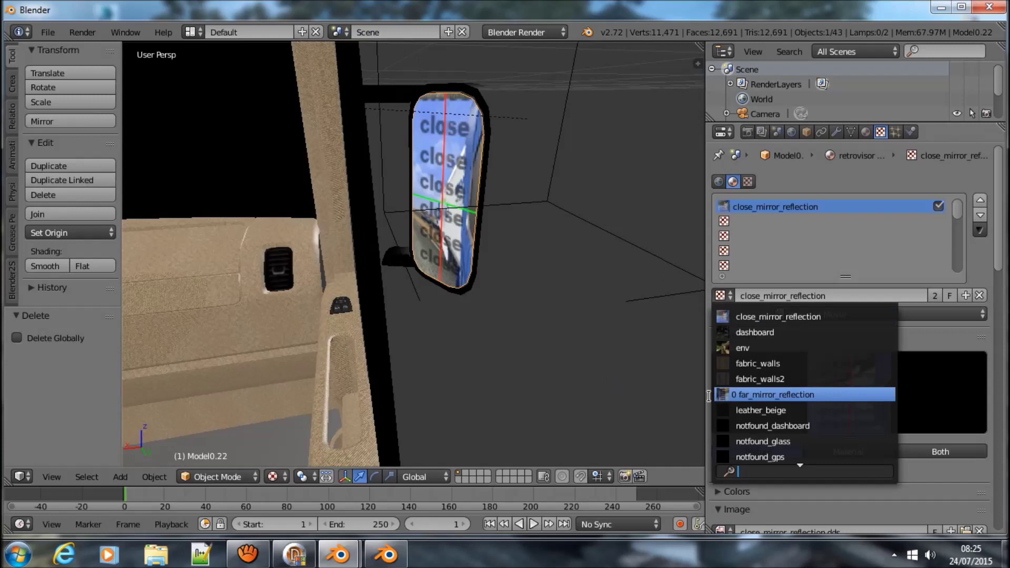
key("Down")
key("Down")
key("Down")
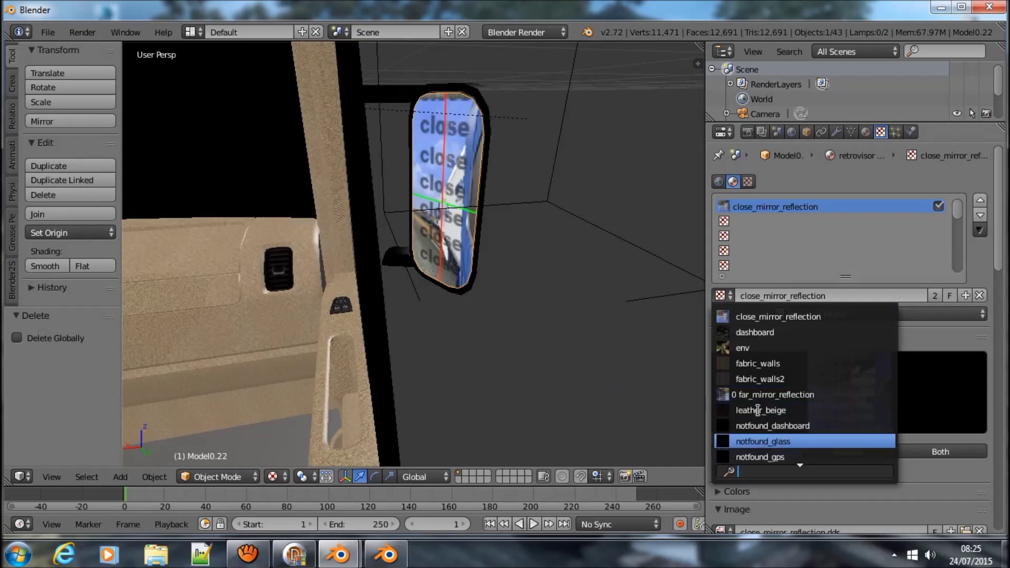
scroll(758, 410, "down", 2)
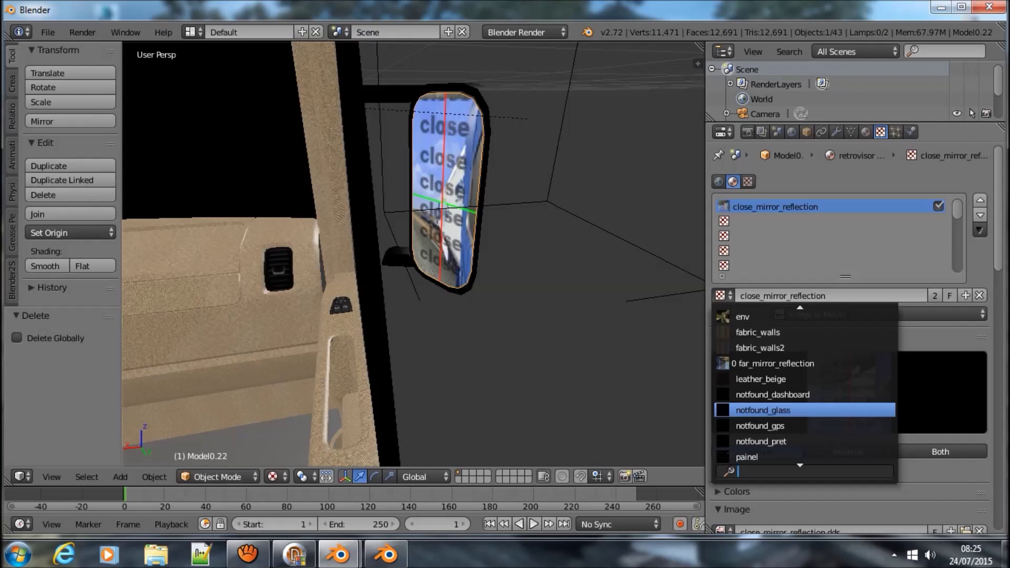
left_click(758, 410)
left_click(772, 294)
left_click_drag(772, 295, 695, 308)
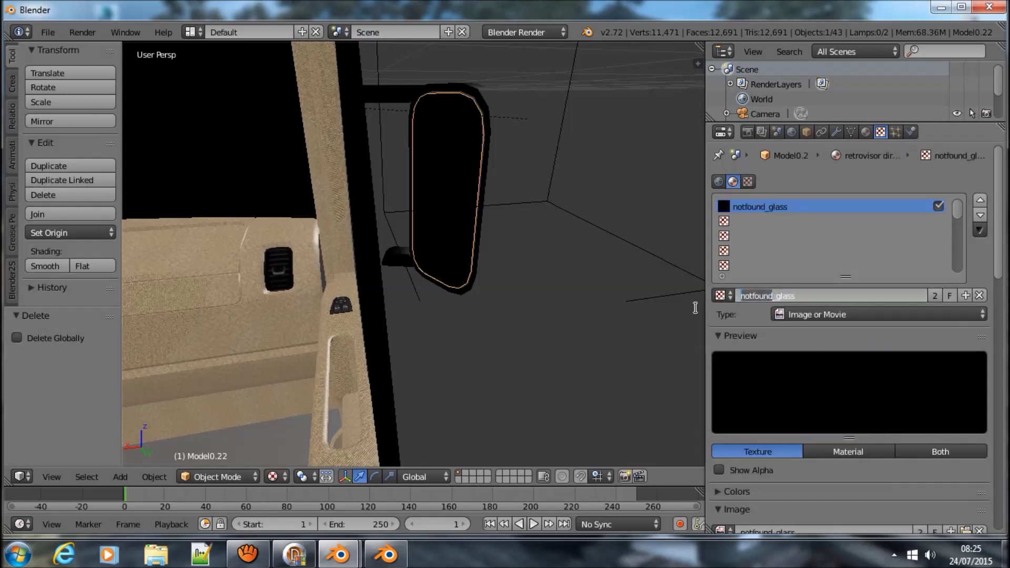
key("BackSpace")
key("Return")
scroll(930, 455, "down", 3)
Load glass_ex.dds from Desktop\base\vehicle\truck\share into the glass texture.
left_click(965, 473)
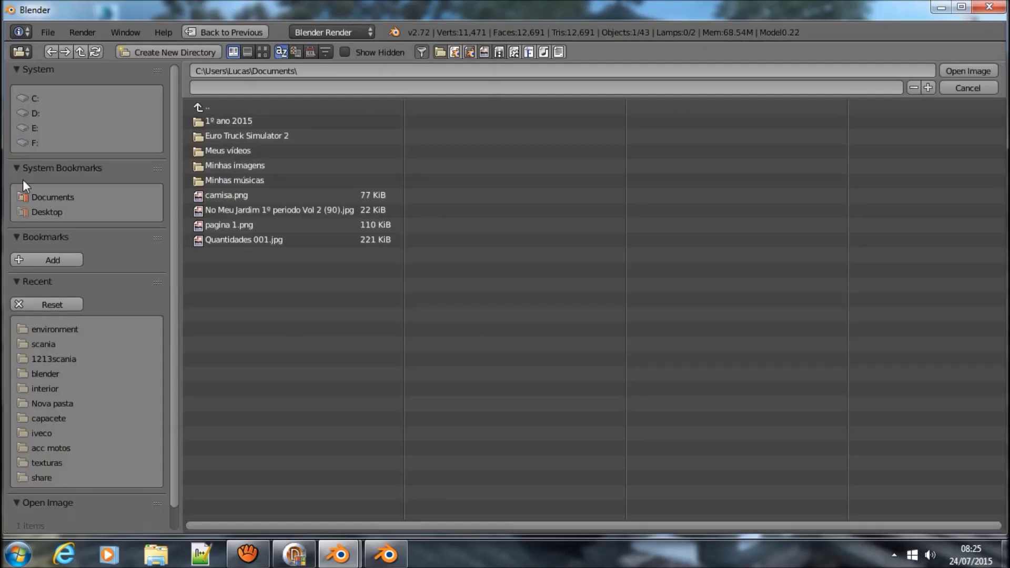
left_click(46, 212)
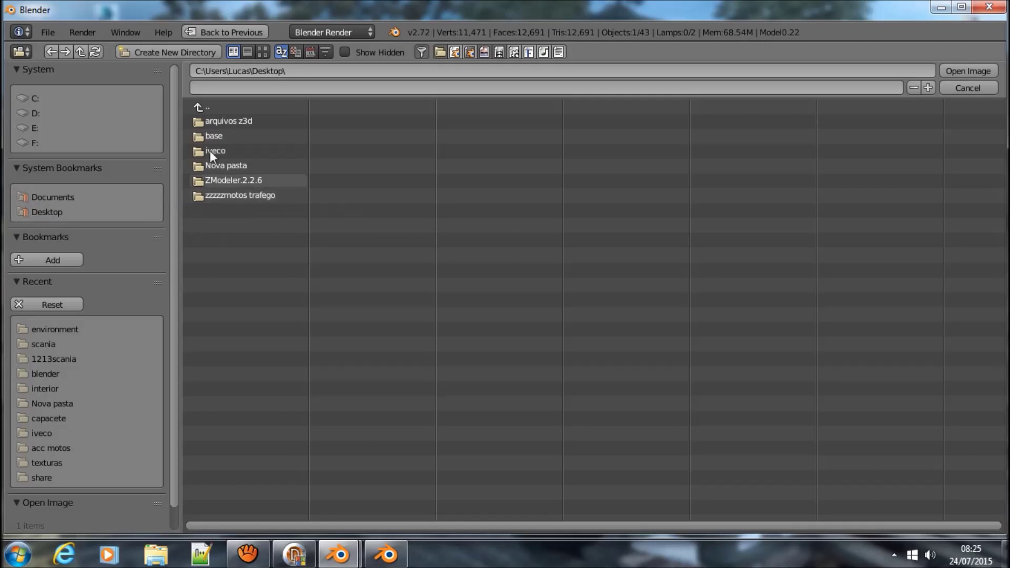
left_click(216, 137)
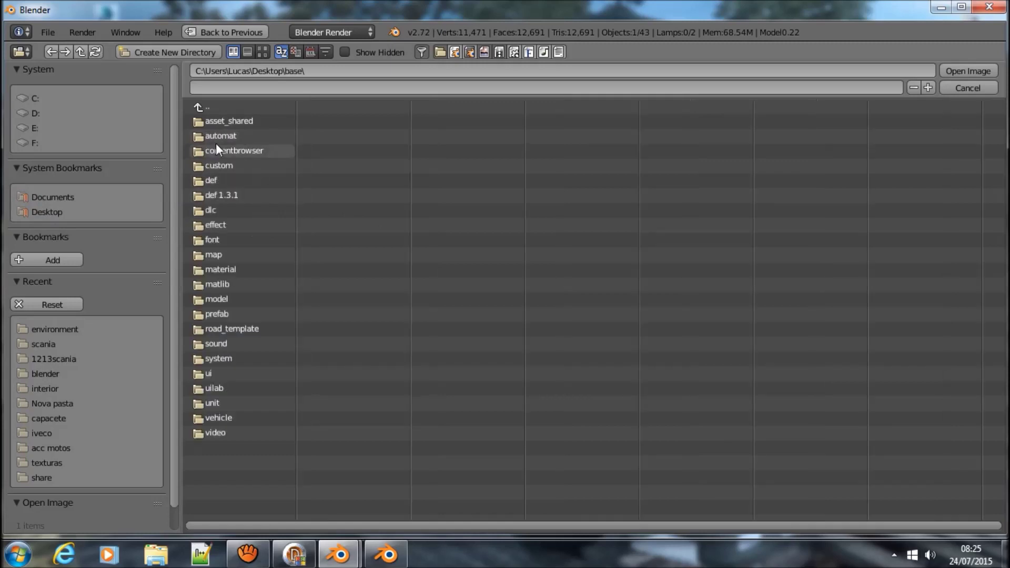
left_click(228, 417)
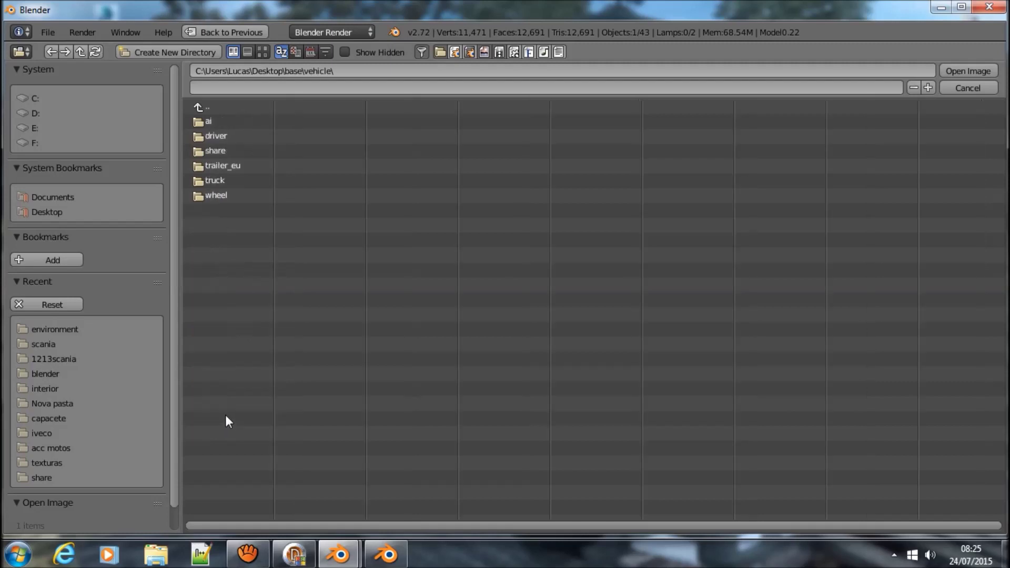
left_click(220, 180)
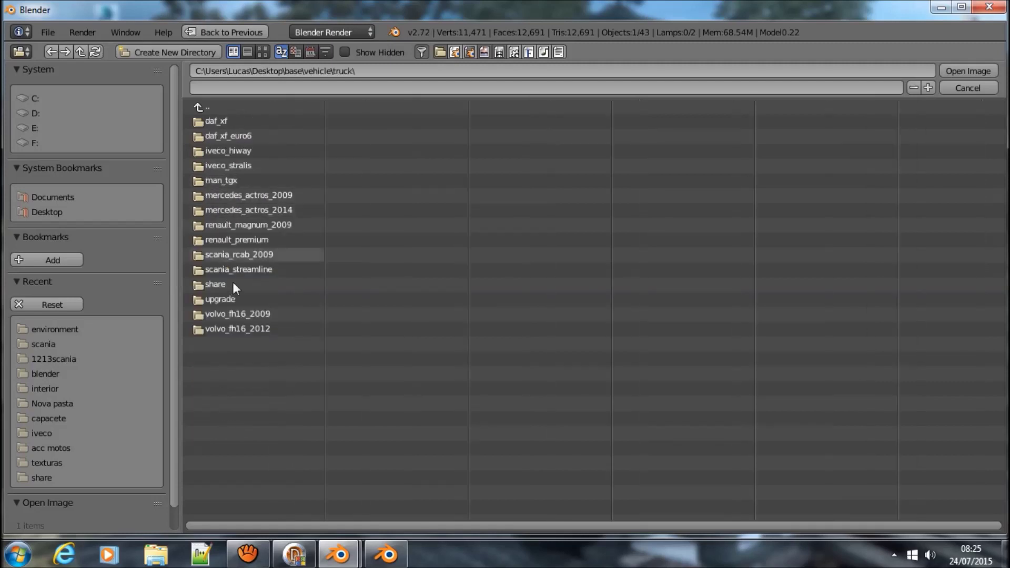
left_click(229, 286)
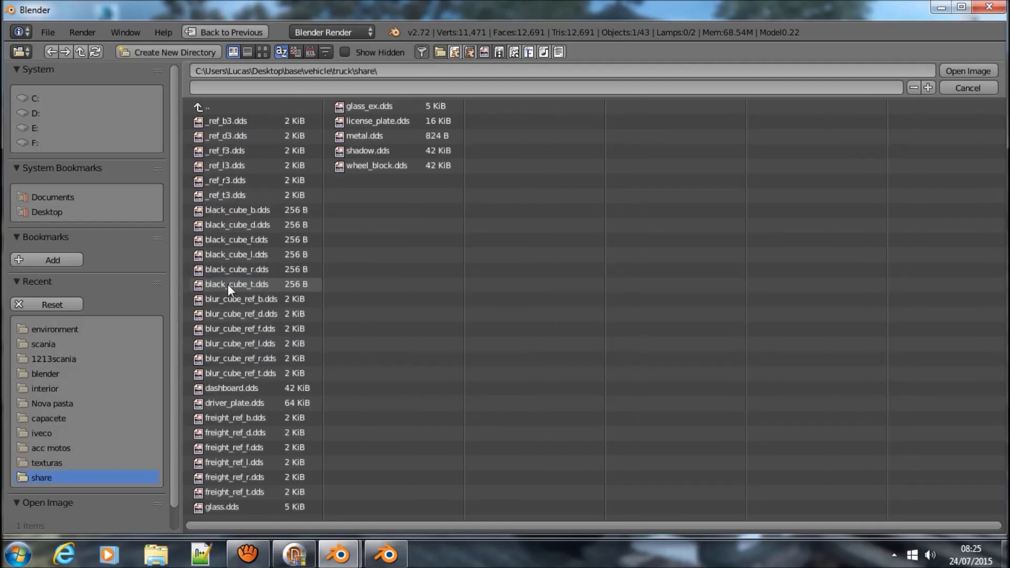
left_click(365, 110)
left_click(968, 71)
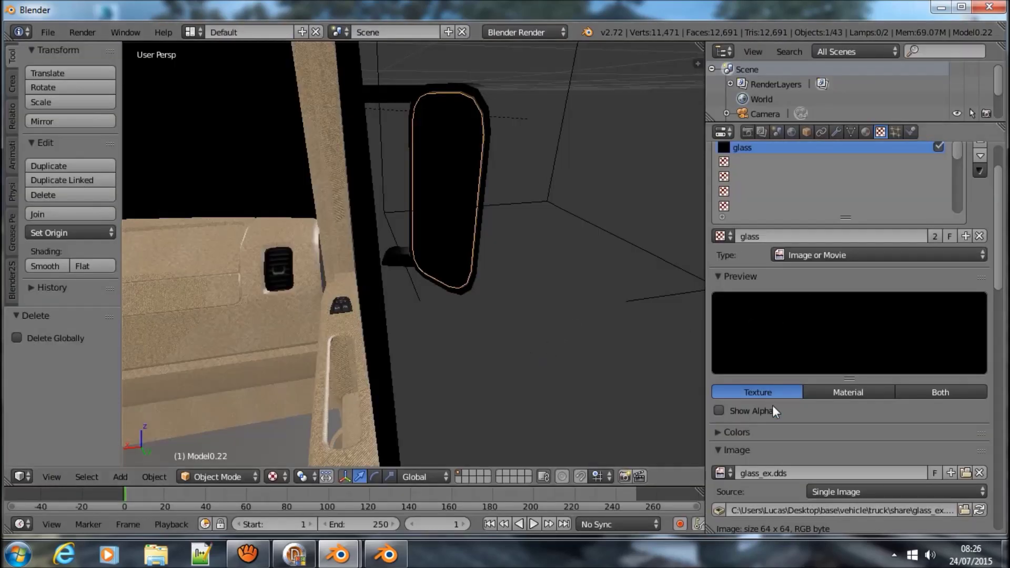
Orbit to face the side mirror and bring up the existing textures list.
scroll(772, 405, "down", 1)
middle_click_drag(433, 279, 472, 253)
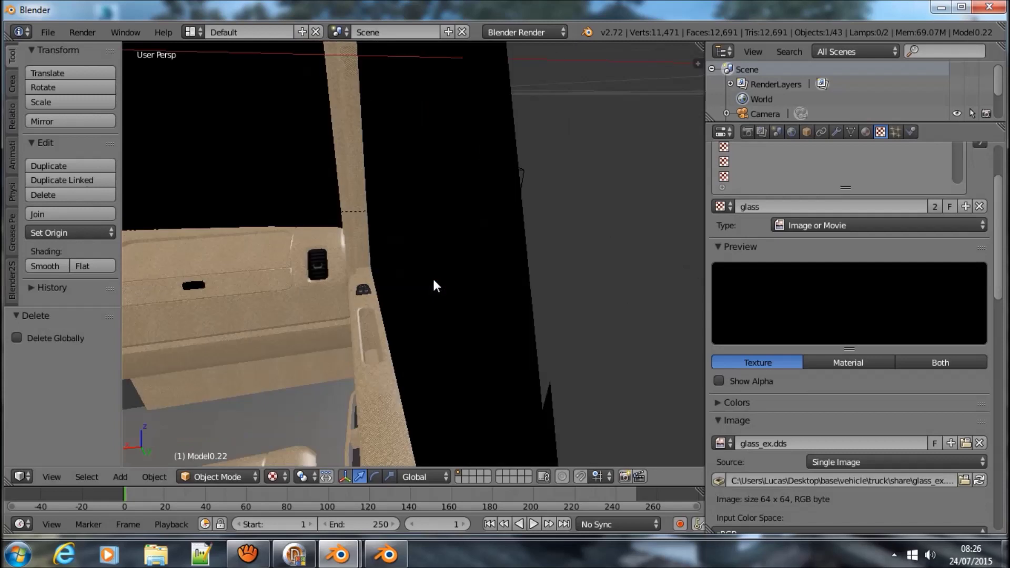
mouse_move(212, 175)
middle_mouse_down()
mouse_move(407, 226)
mouse_move(614, 248)
middle_mouse_up()
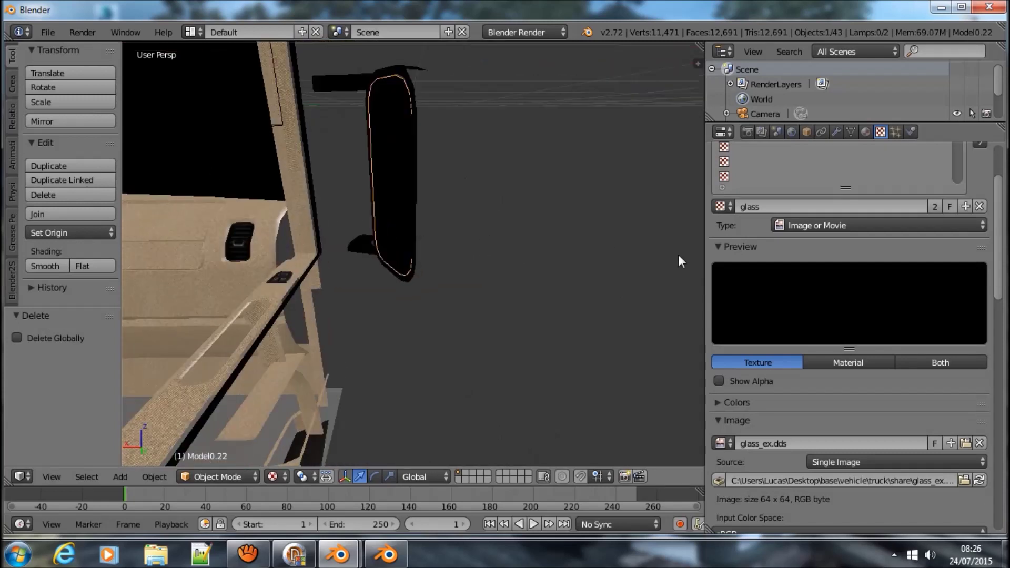
left_click(722, 207)
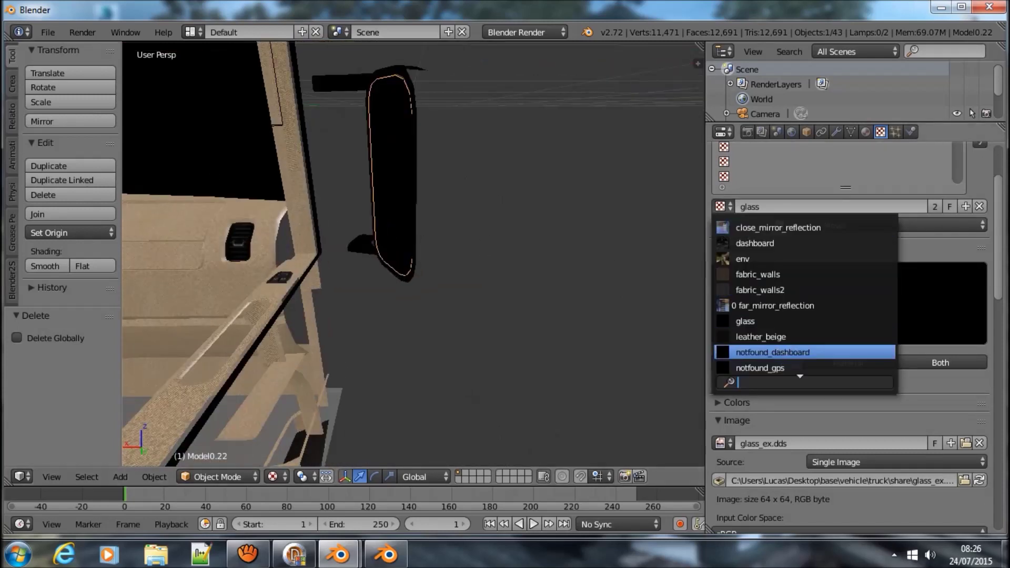
Switch the mirror's texture to notfound_dashboard and rename it dashboard.
left_click(772, 352)
key("BackSpace")
key("Return")
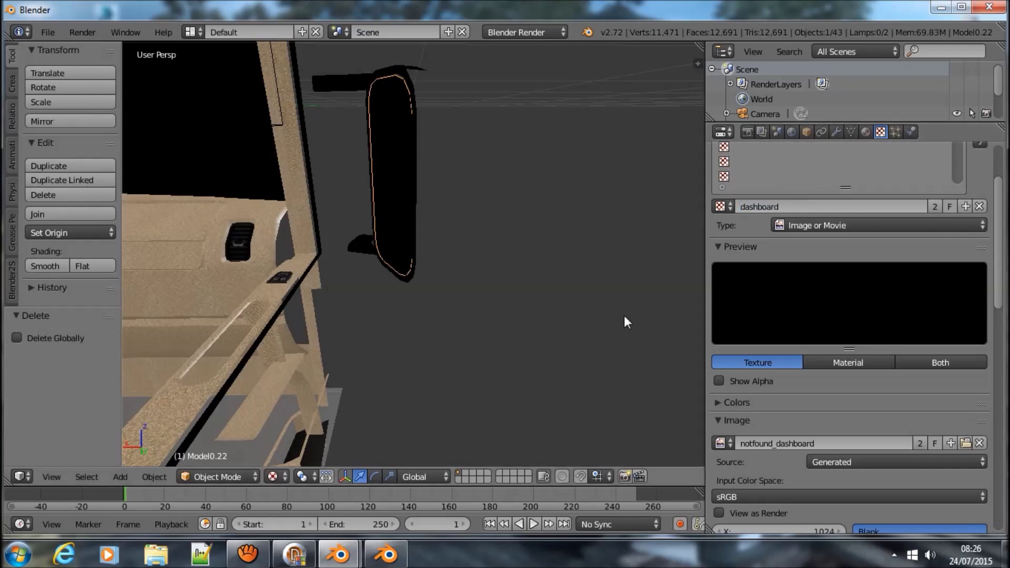
Load dashboard.dds from base\vehicle\truck\share as the dashboard texture's image.
left_click(964, 443)
left_click(87, 211)
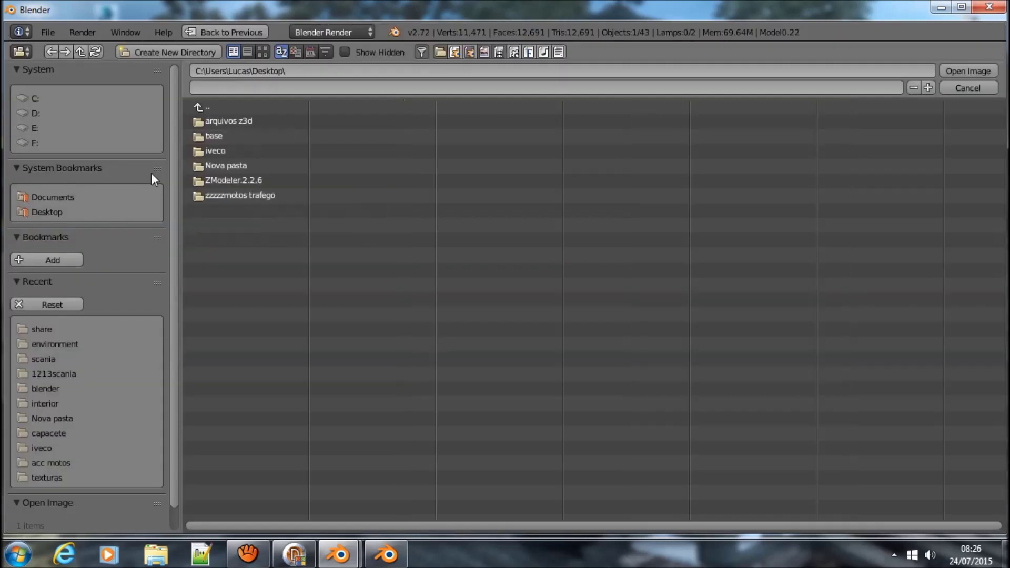
left_click(210, 139)
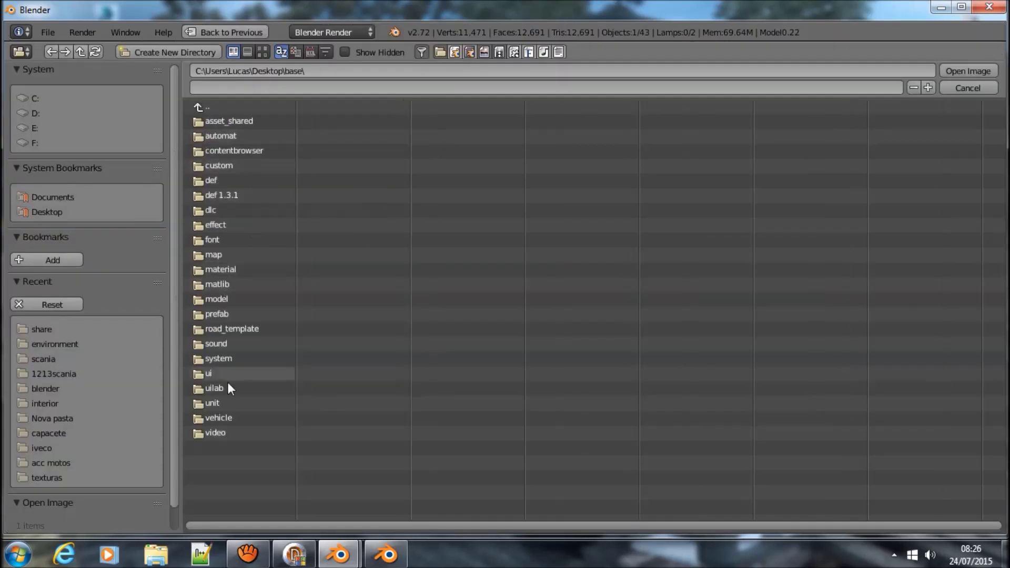
left_click(228, 410)
left_click(229, 184)
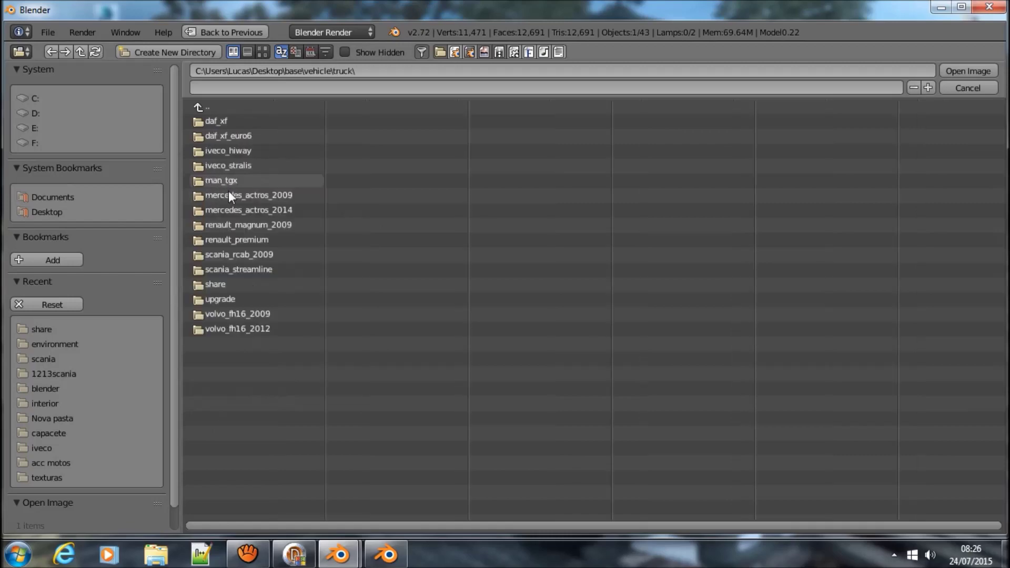
left_click(235, 284)
left_click(248, 388)
left_click(948, 72)
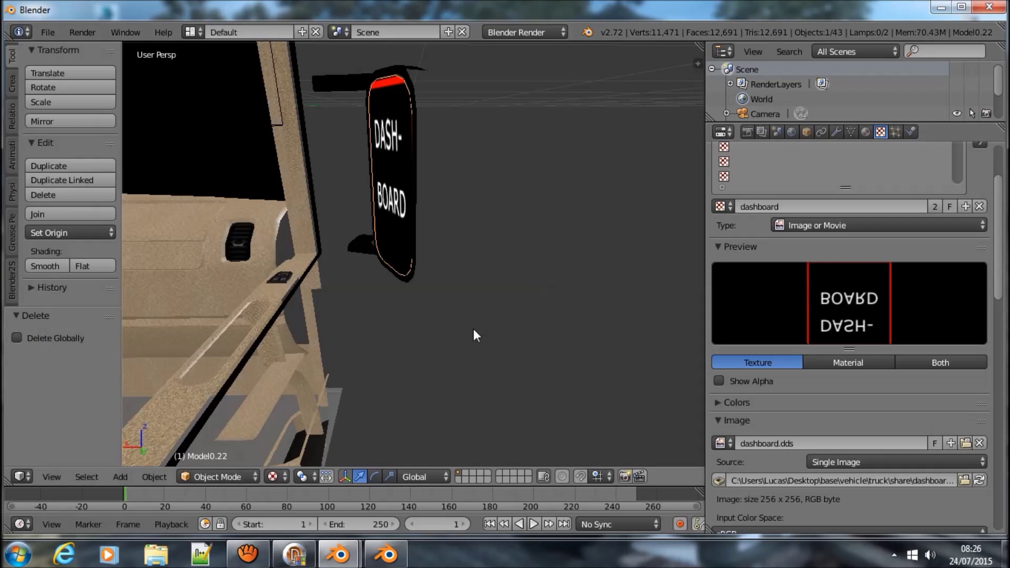
left_click(865, 132)
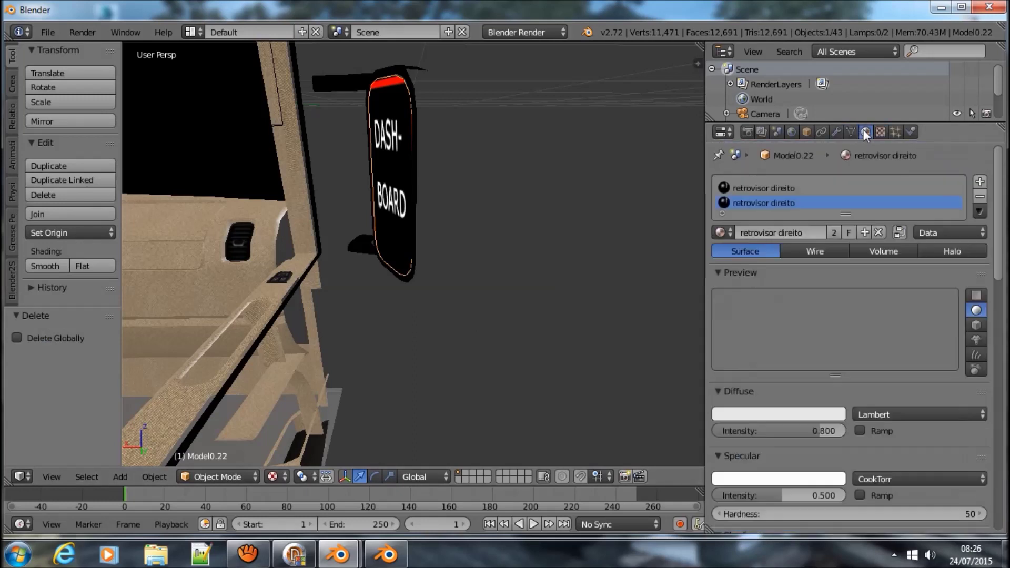
Switch the mirror's texture slot to notfound_gps and rename it gps.
left_click(880, 132)
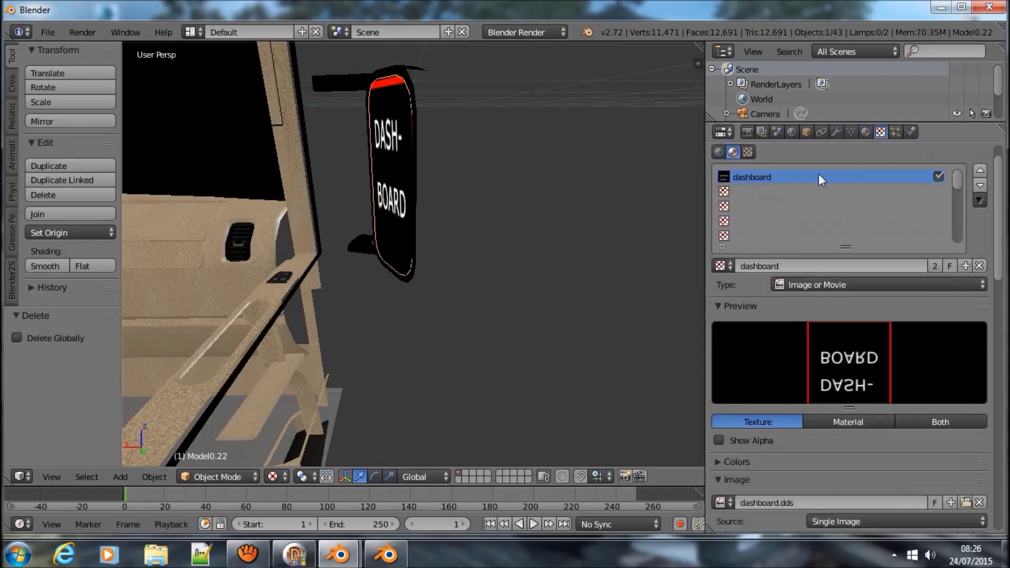
left_click(724, 265)
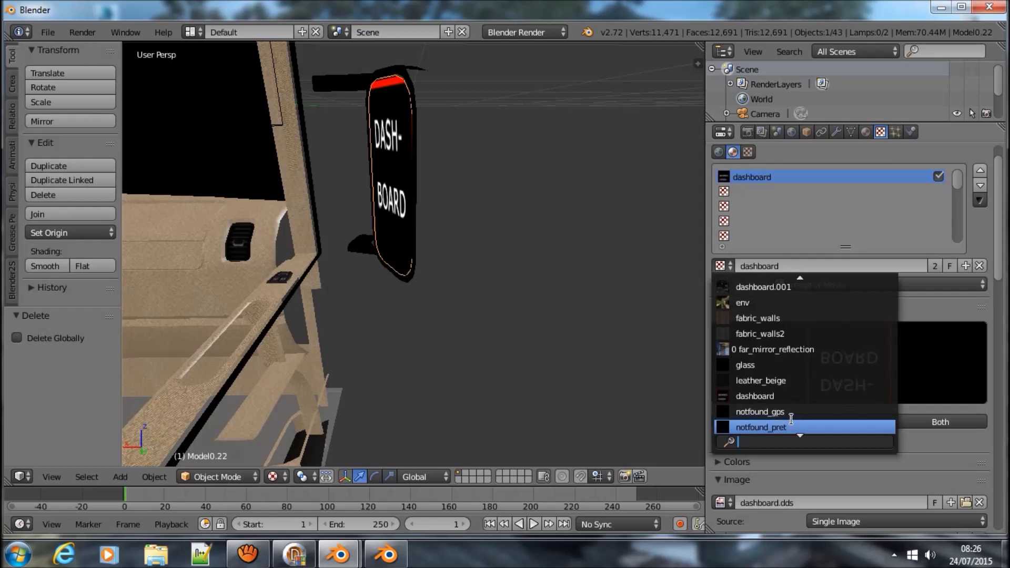
left_click(789, 412)
key("BackSpace")
key("Return")
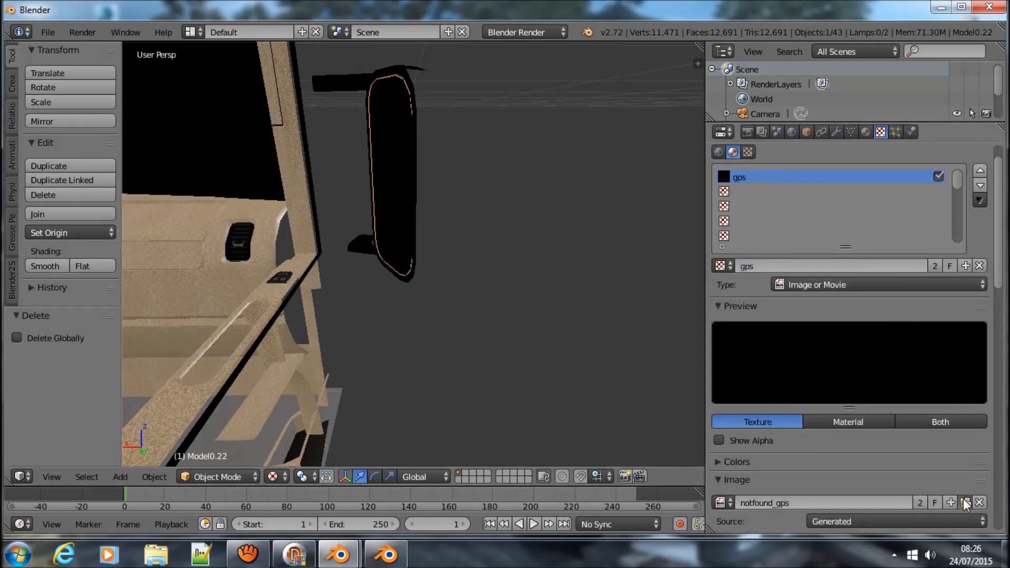
Load dashboard.dds from base\vehicle\truck\share as the gps texture's image.
left_click(965, 502)
left_click(56, 211)
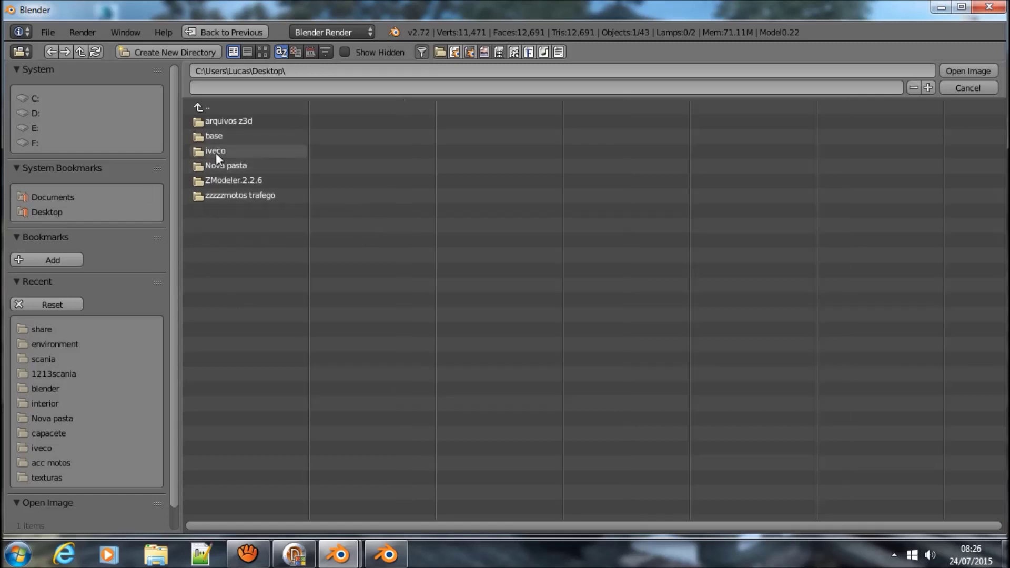
left_click(225, 136)
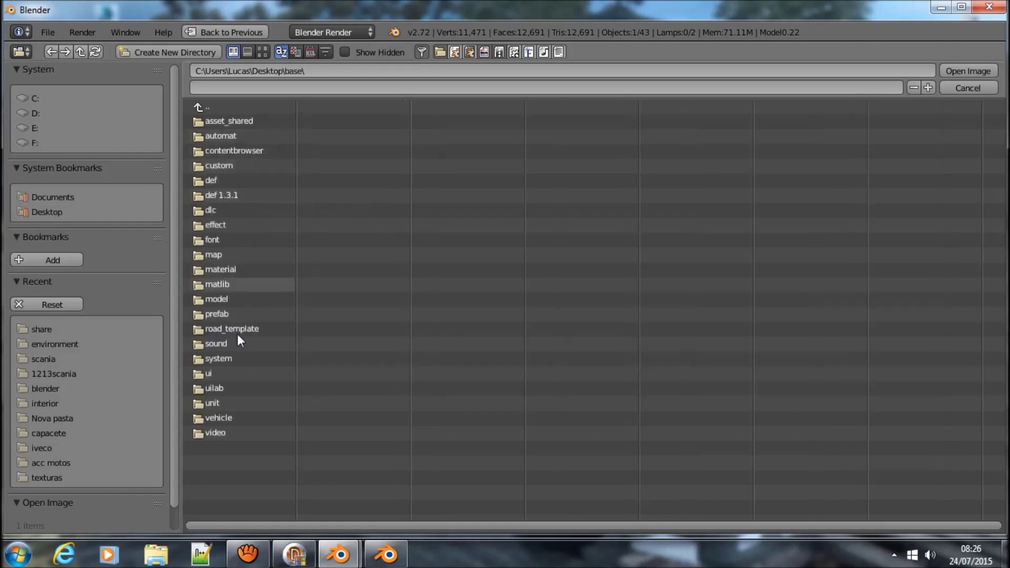
left_click(239, 414)
left_click(225, 182)
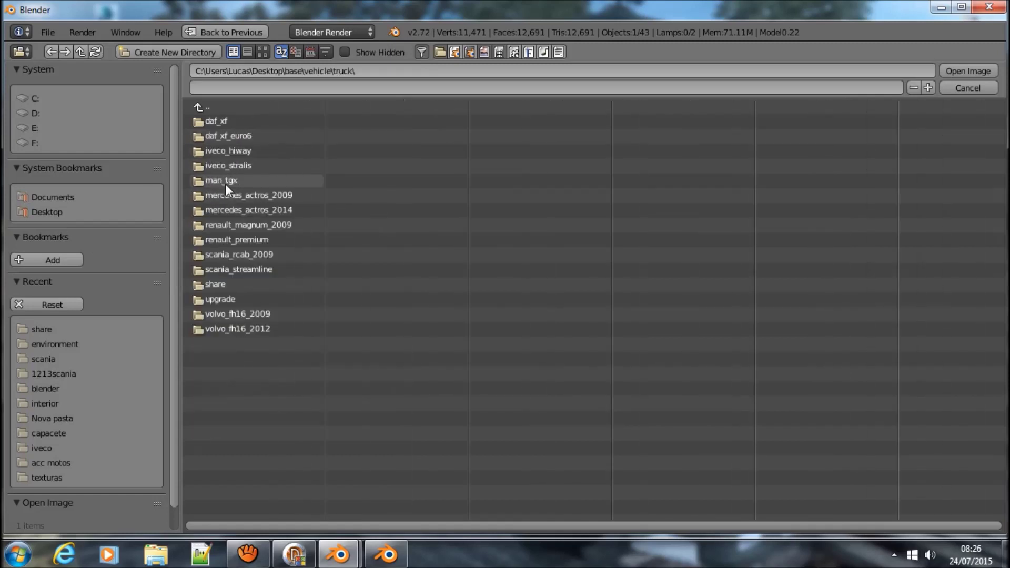
left_click(241, 283)
left_click(242, 387)
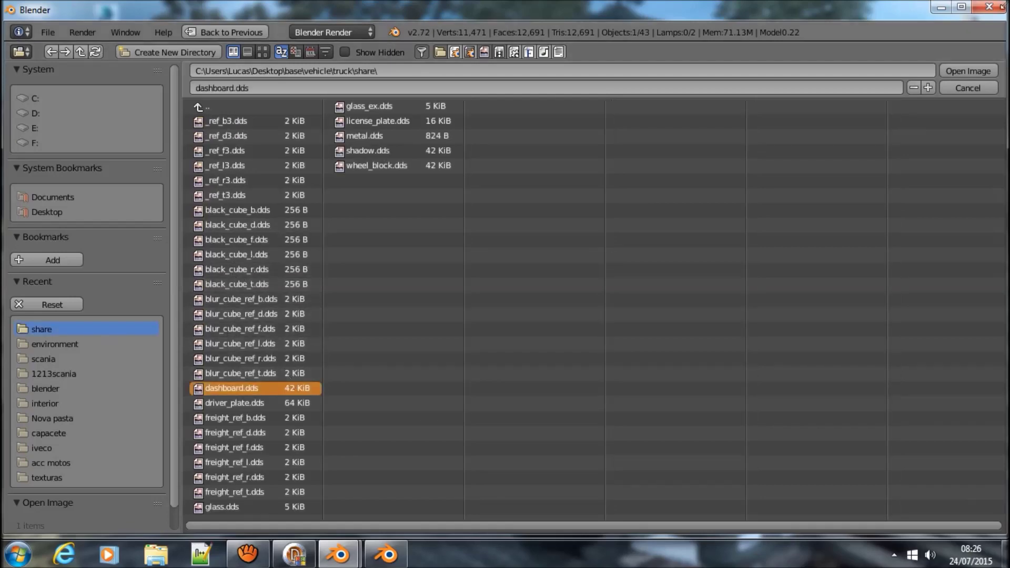
left_click(965, 71)
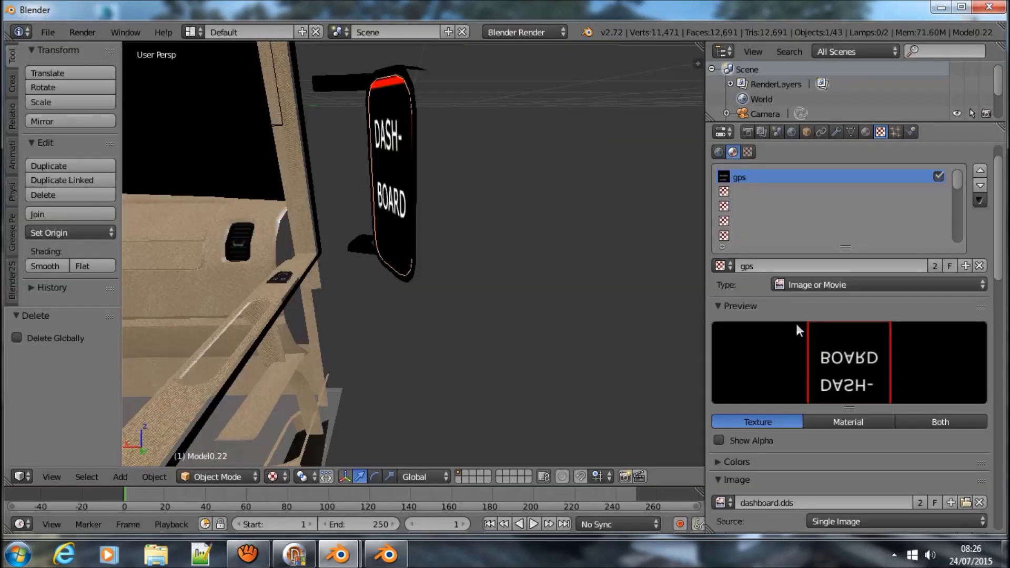
Look through the loaded images and the list of existing textures.
scroll(810, 379, "down", 2)
left_click(720, 473)
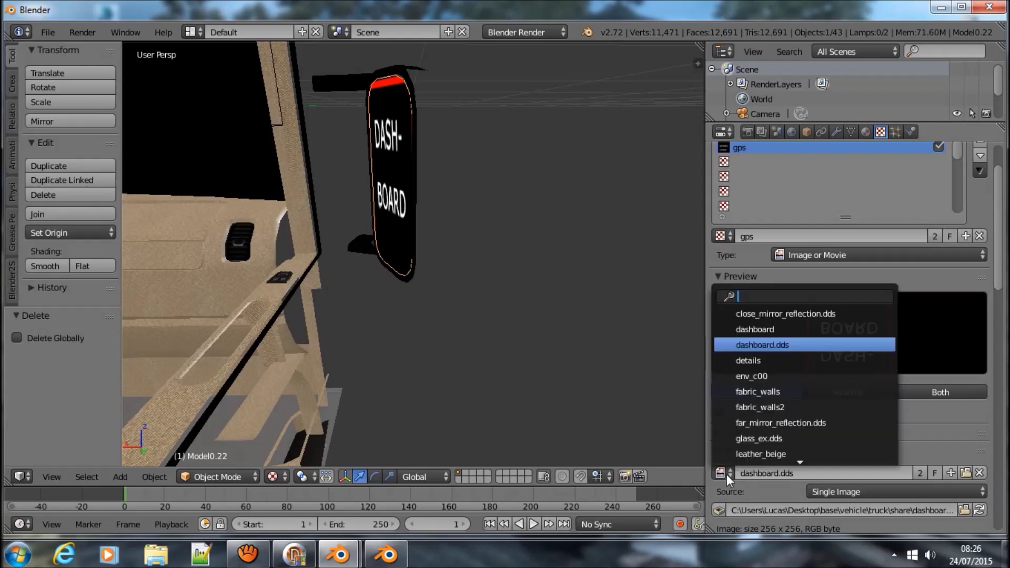
scroll(862, 248, "up", 2)
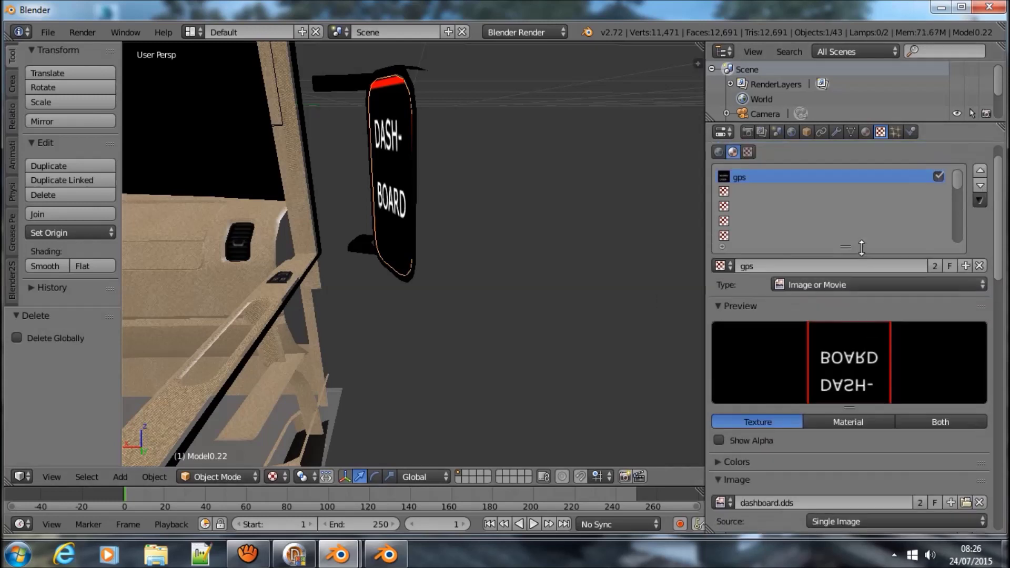
left_click(726, 265)
scroll(771, 415, "down", 3)
Switch the slot to notfound_pret and rename the texture preto.
scroll(771, 427, "down", 3)
left_click(773, 381)
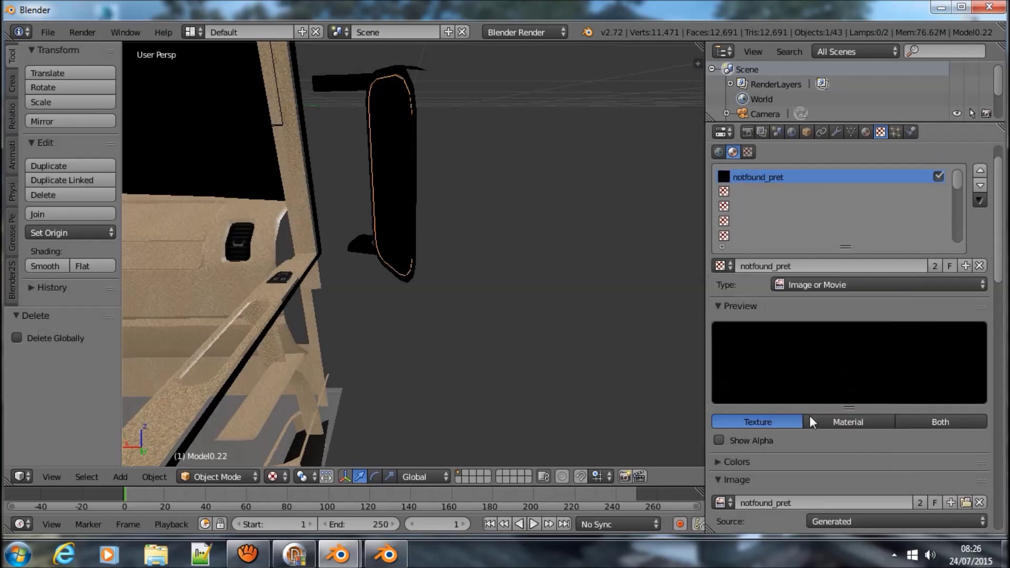
double_click(772, 262)
type("pret")
key("Return")
left_click(779, 264)
key("End")
type("O")
key("Return")
double_click(790, 265)
key("Return")
Load preto.dds from Desktop\arquivos z3d\texturas\texturas motos as the preto texture's image.
scroll(803, 447, "down", 1)
scroll(804, 443, "down", 1)
scroll(879, 425, "down", 1)
left_click(966, 414)
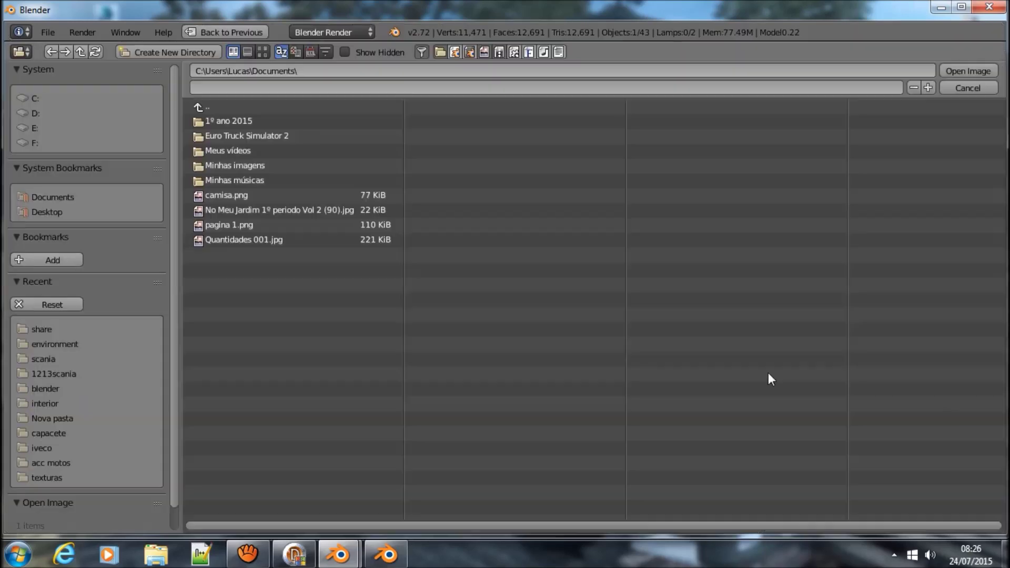
left_click(45, 211)
left_click(257, 120)
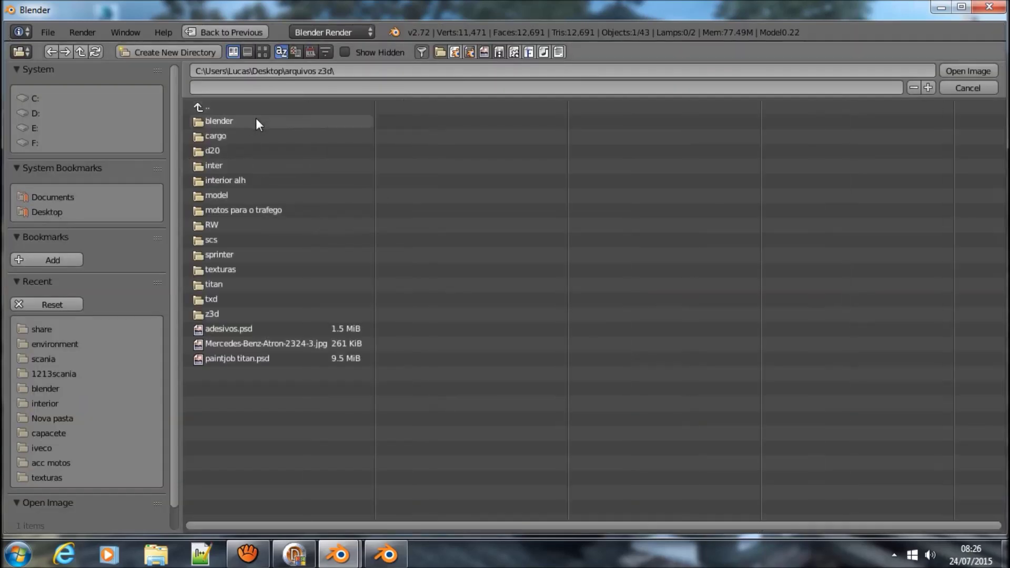
left_click(229, 270)
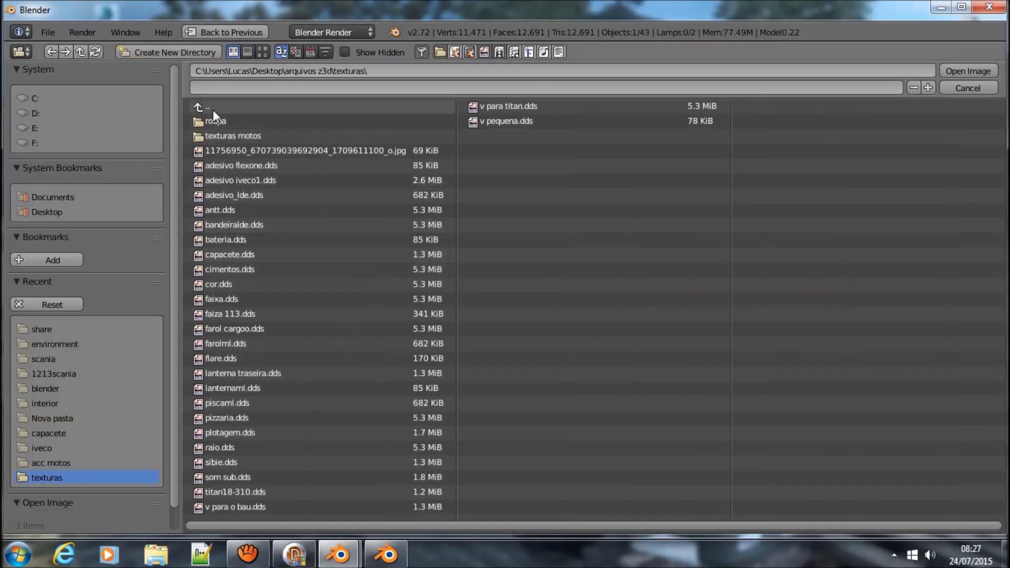
left_click(220, 133)
left_click(229, 150)
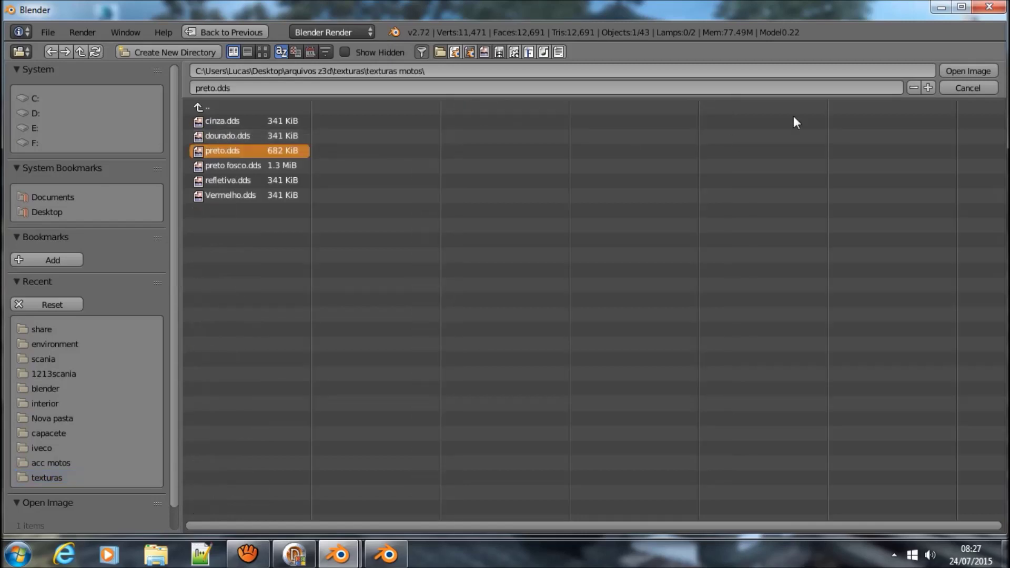
key("Return")
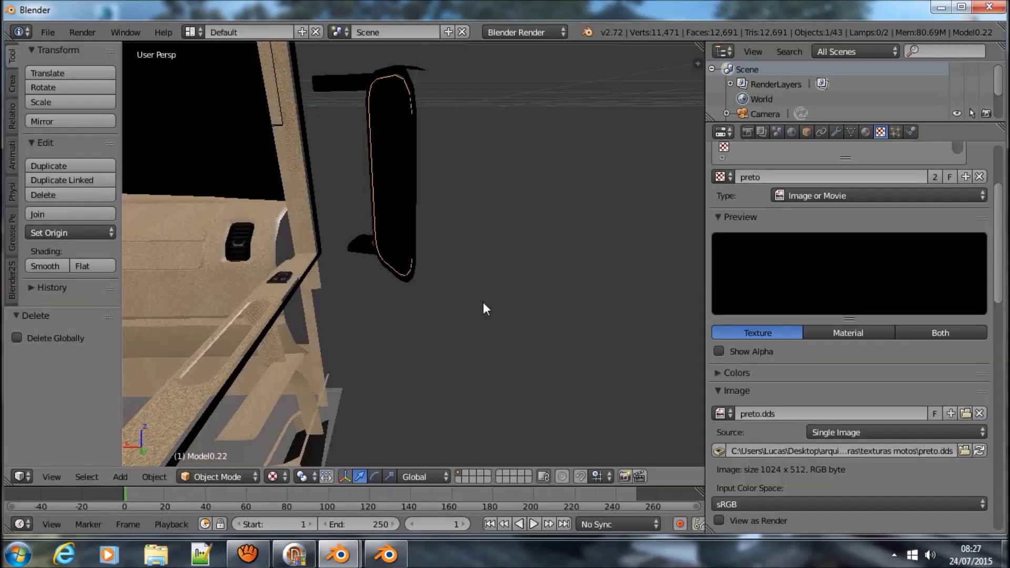
Assign the far_mirror_reflection image to the rear-view mirror's texture slot.
scroll(745, 324, "up", 2)
scroll(731, 307, "up", 2)
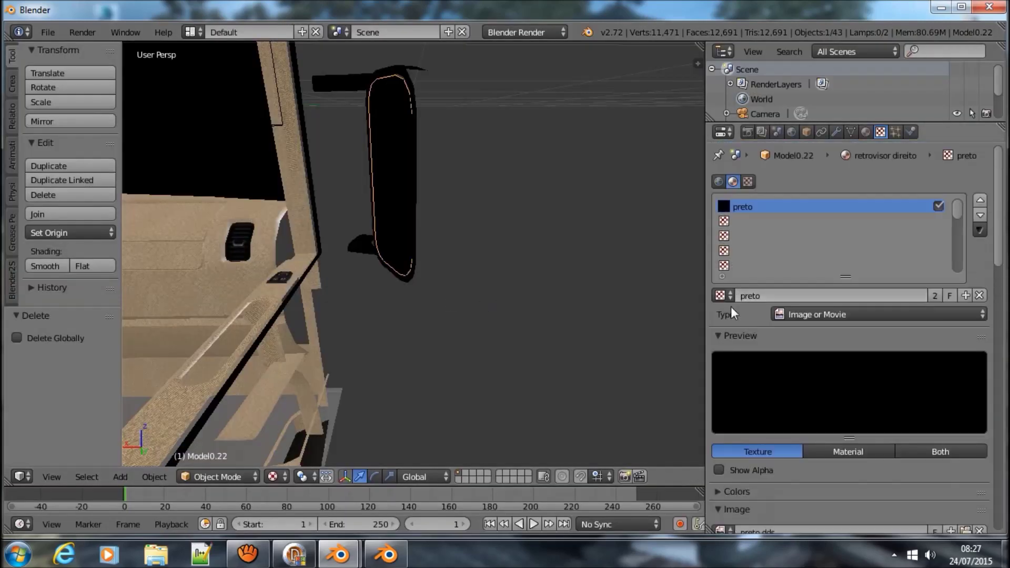
left_click(724, 296)
scroll(791, 318, "up", 4)
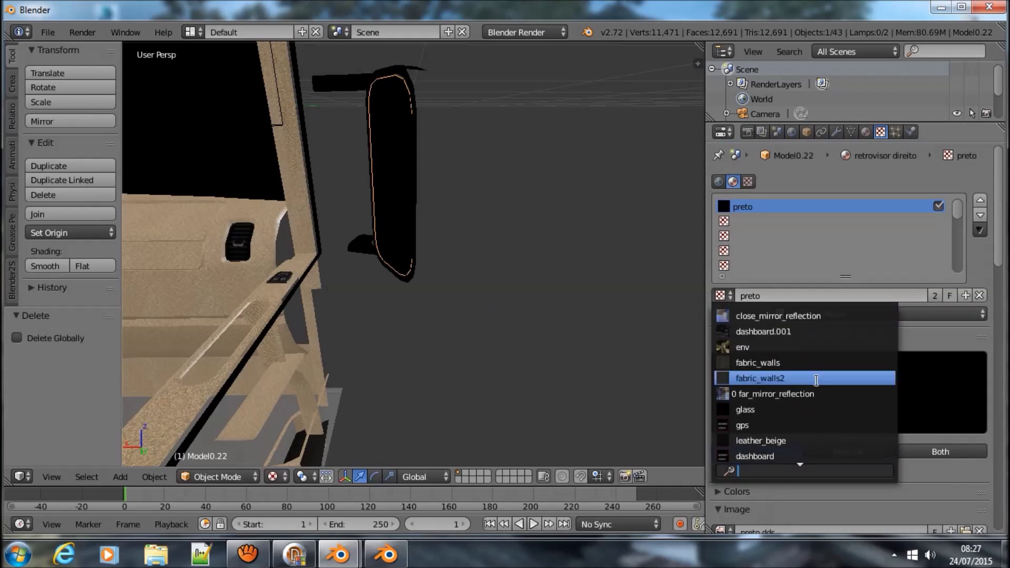
scroll(802, 421, "down", 5)
scroll(799, 425, "down", 1)
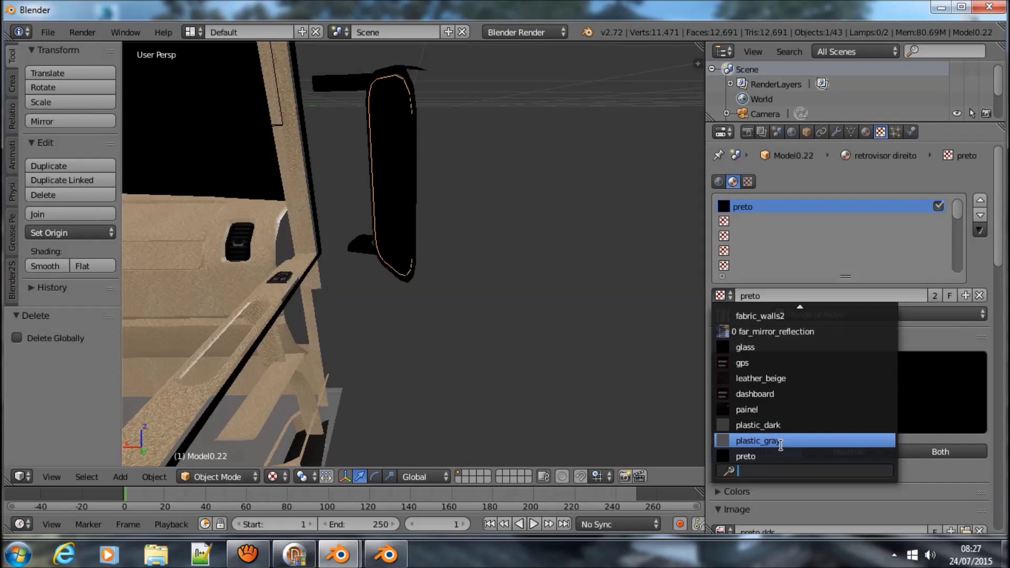
scroll(793, 355, "up", 2)
scroll(793, 355, "up", 2)
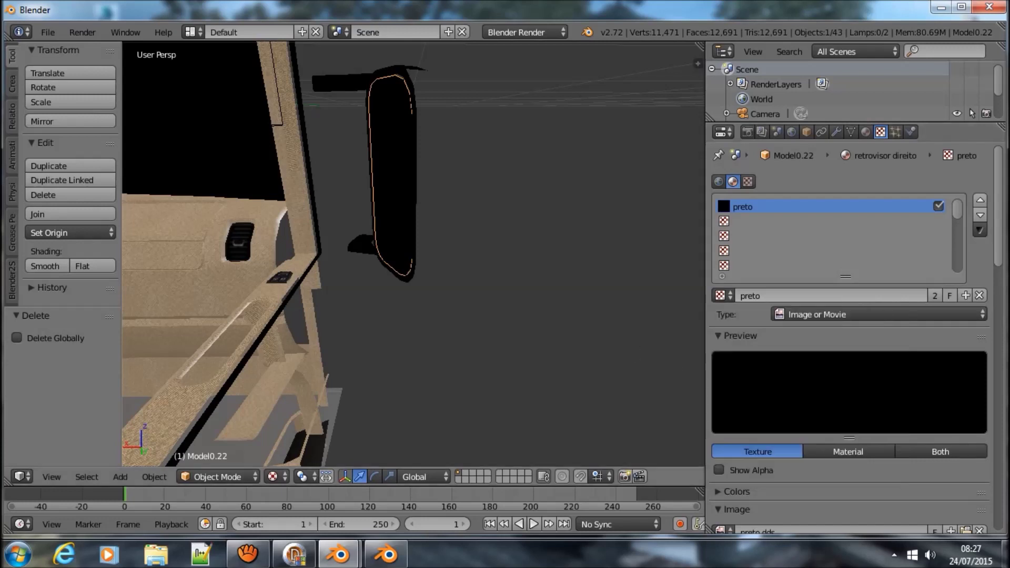
left_click(720, 295)
scroll(758, 332, "up", 3)
scroll(758, 332, "up", 1)
key("Return")
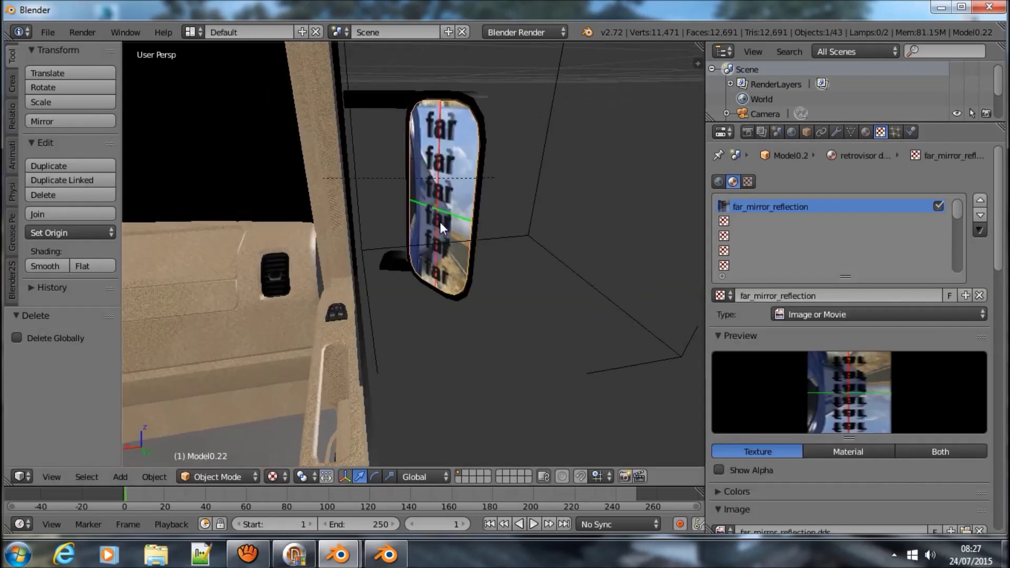
mouse_move(456, 194)
middle_mouse_down()
mouse_move(306, 232)
mouse_move(311, 217)
middle_mouse_up()
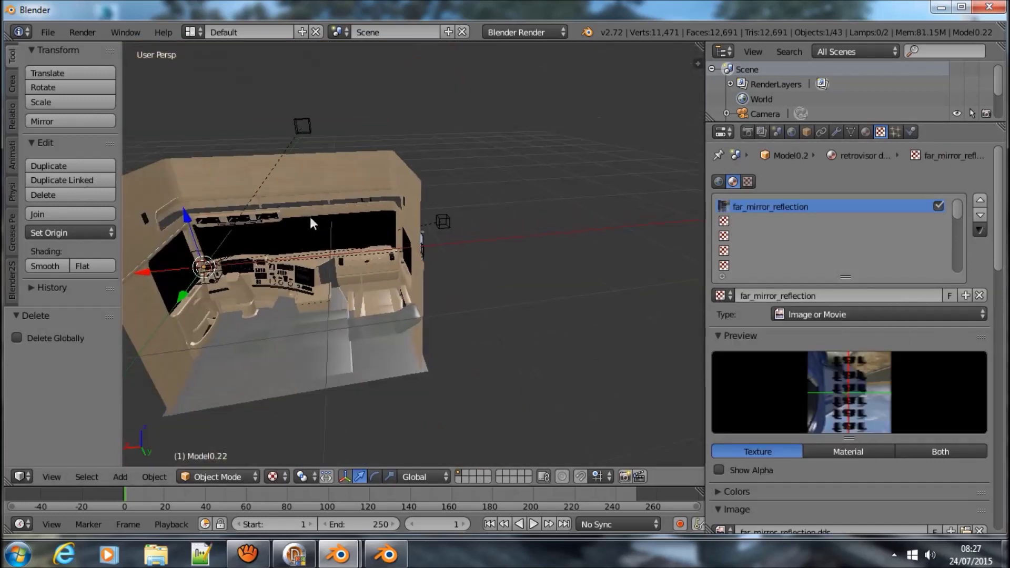
scroll(315, 214, "up", 4)
right_click(316, 211)
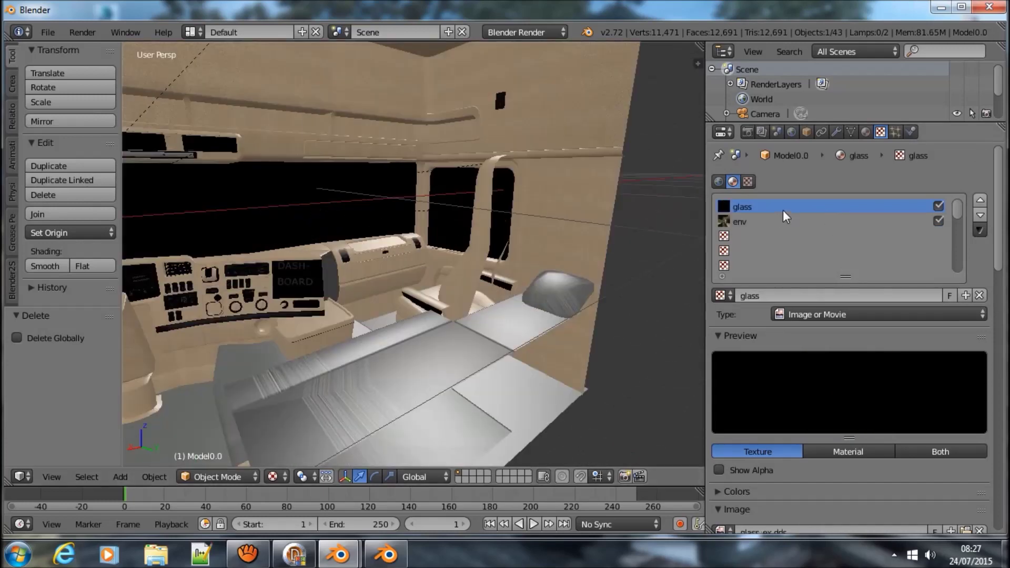
scroll(321, 263, "down", 5)
scroll(321, 263, "up", 4)
mouse_move(321, 263)
middle_mouse_down()
mouse_move(339, 265)
mouse_move(329, 264)
middle_mouse_up()
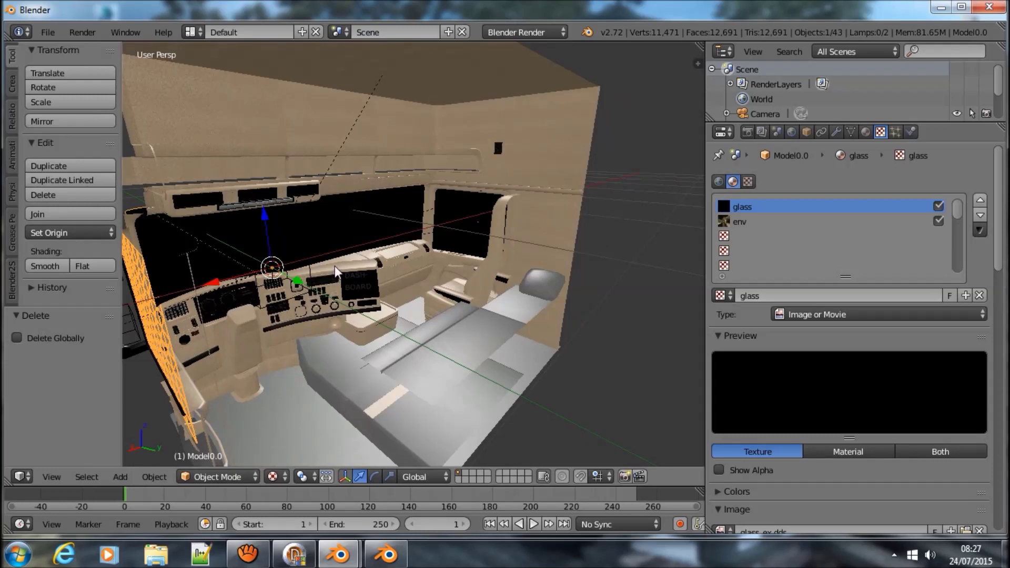
scroll(340, 288, "up", 3)
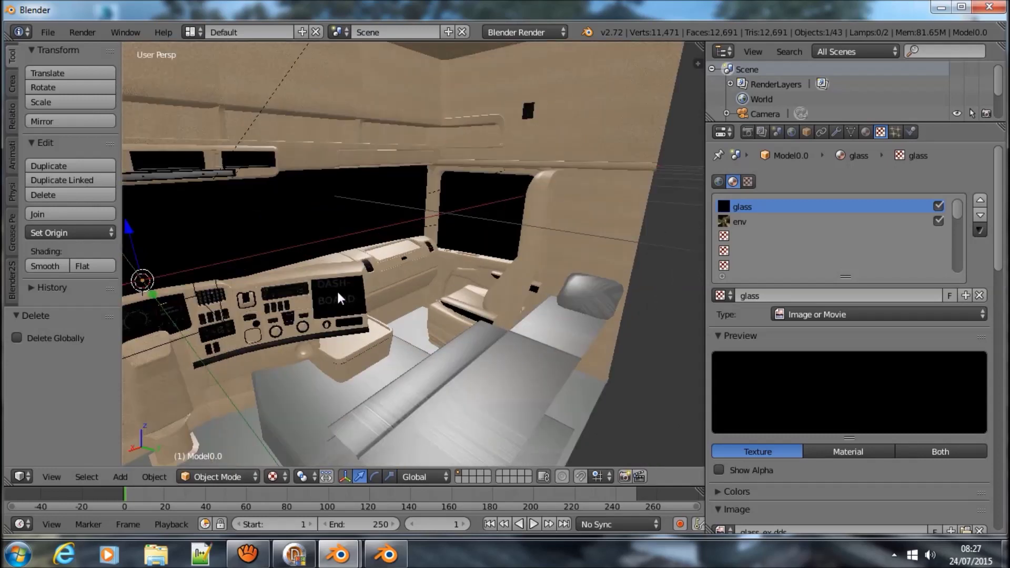
key("alt+h")
scroll(347, 276, "down", 3)
scroll(368, 257, "down", 3)
scroll(379, 250, "up", 6)
scroll(382, 254, "down", 3)
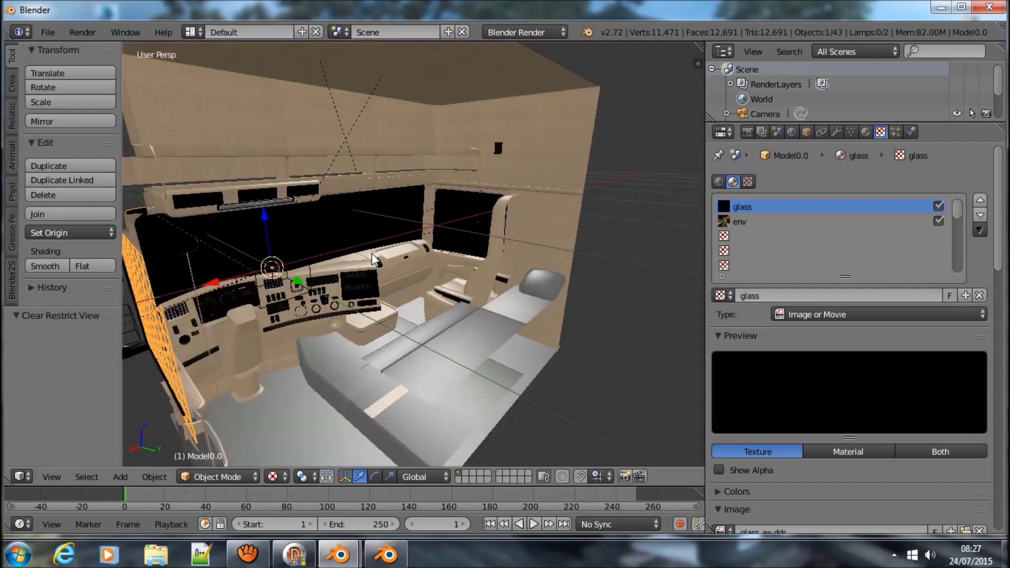
mouse_move(373, 259)
middle_mouse_down()
mouse_move(317, 248)
mouse_move(402, 247)
middle_mouse_up()
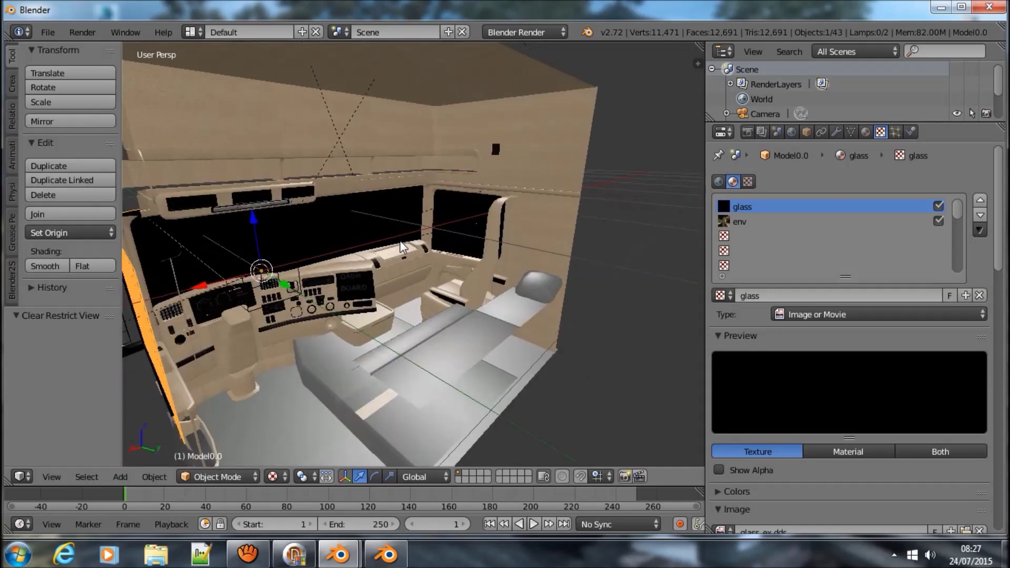
right_click(537, 154)
key("g")
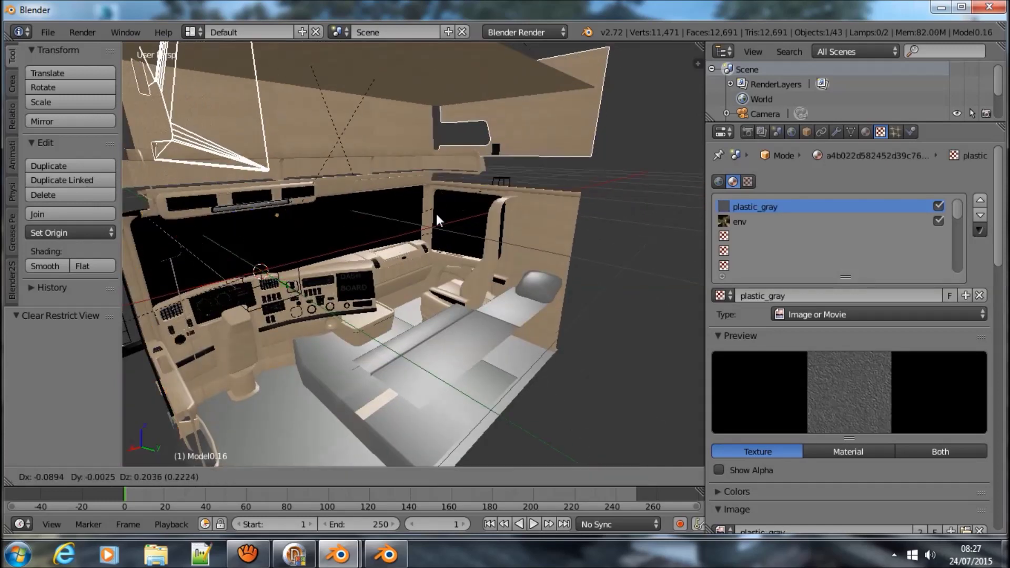
key("Escape")
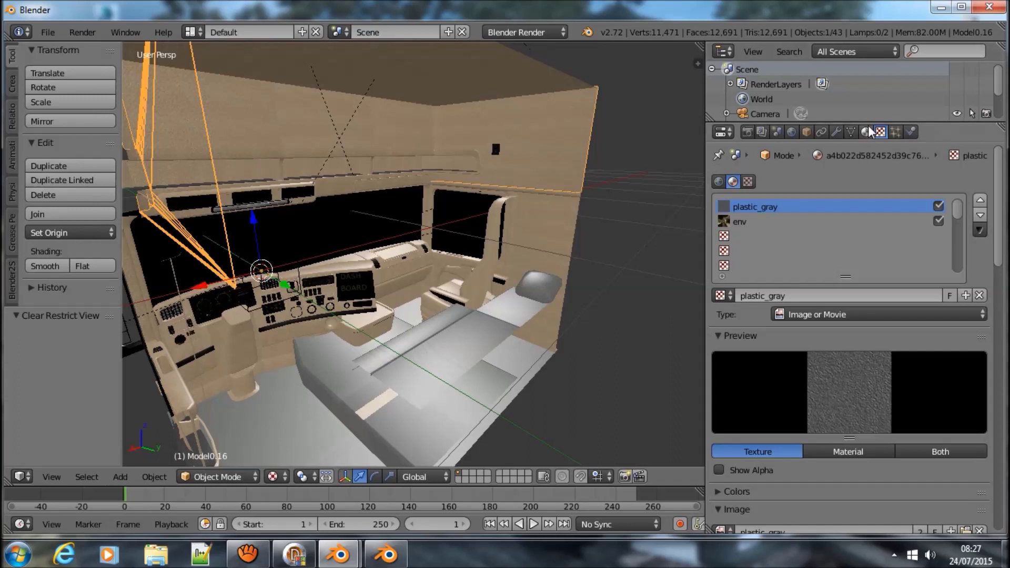
left_click_drag(863, 124, 741, 170)
left_click(726, 158)
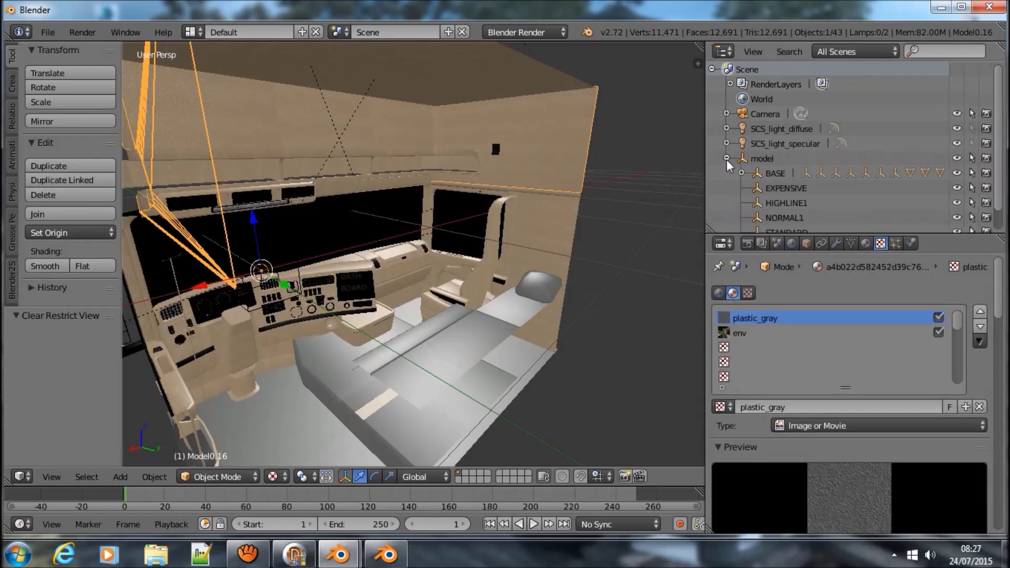
left_click(728, 158)
scroll(750, 179, "down", 10)
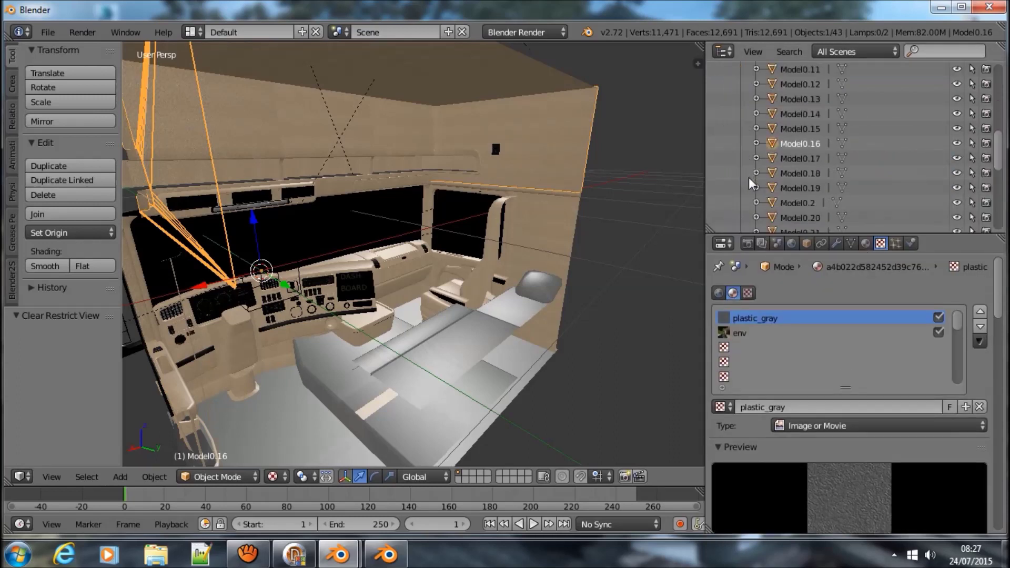
key("a")
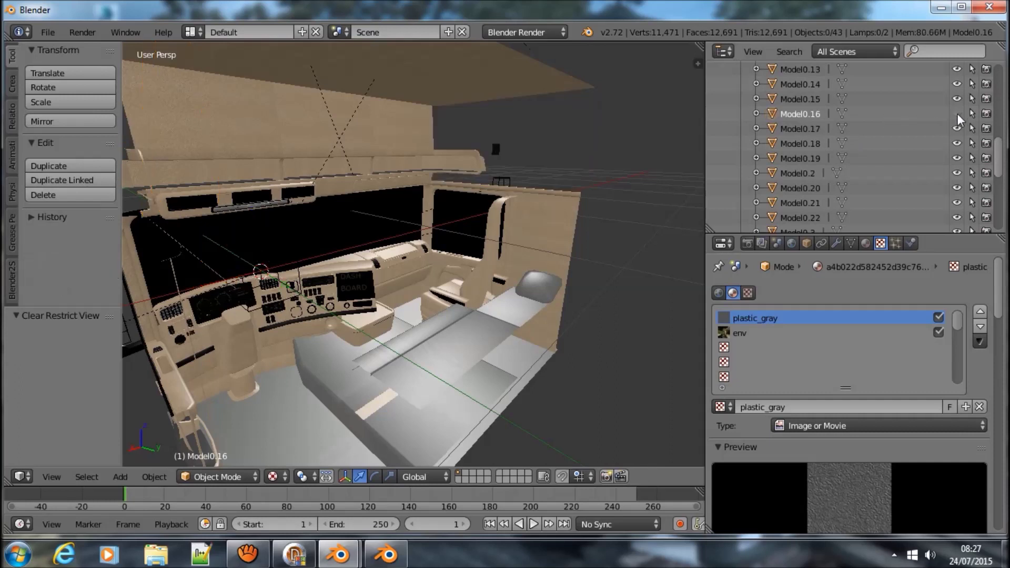
key("h")
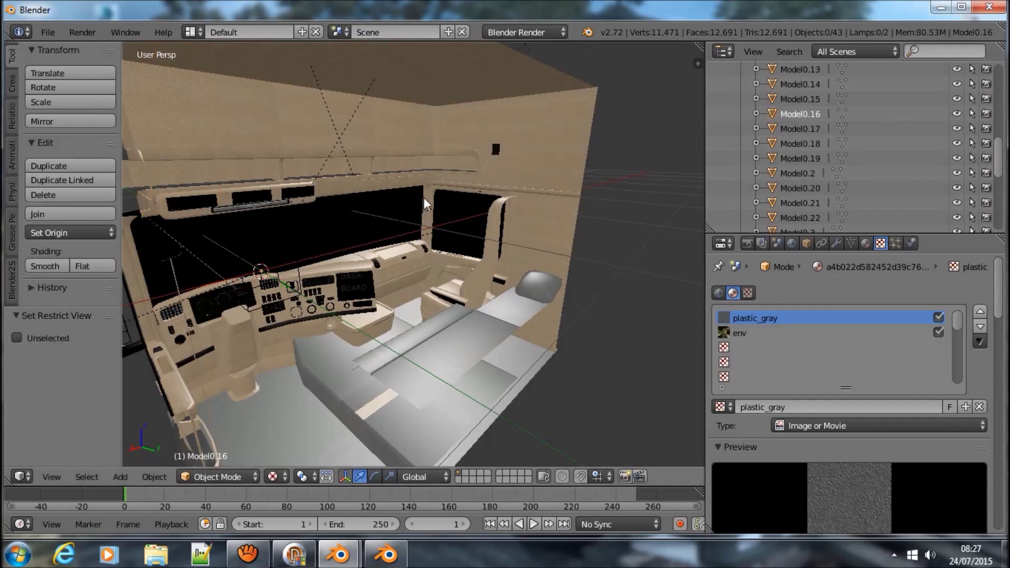
right_click(506, 143)
key("h")
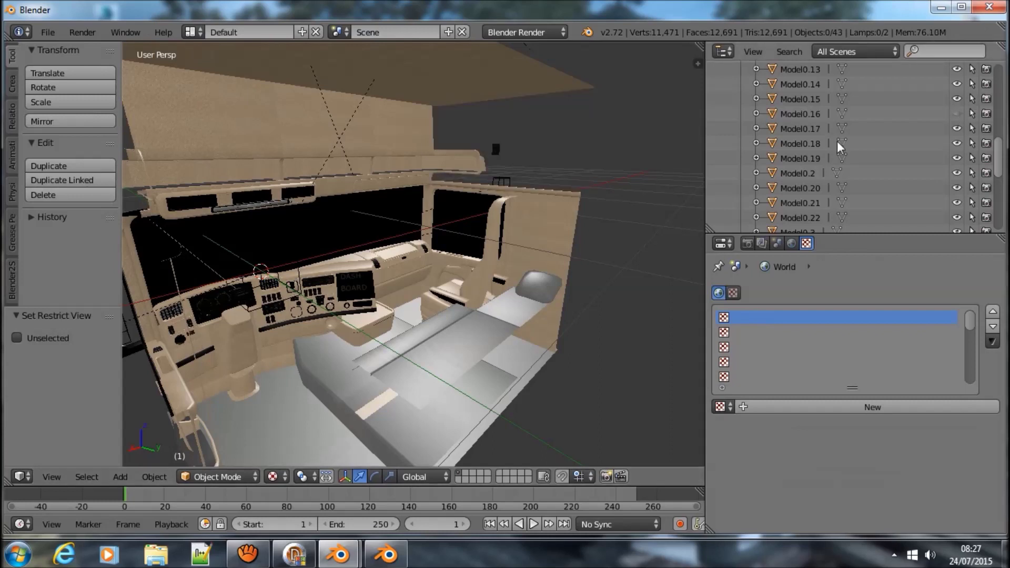
key("alt+h")
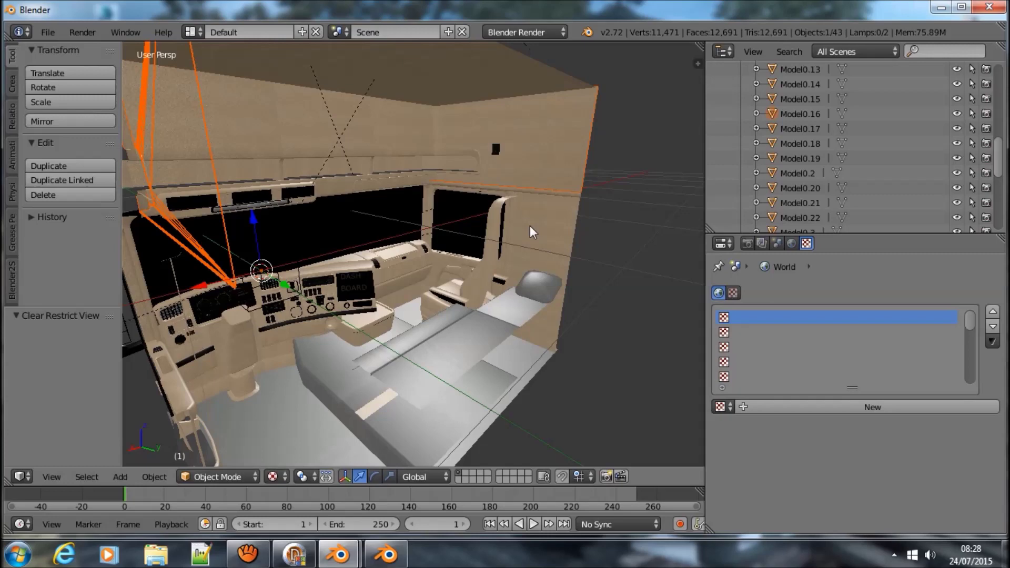
left_click(530, 227)
right_click(529, 226, "shift")
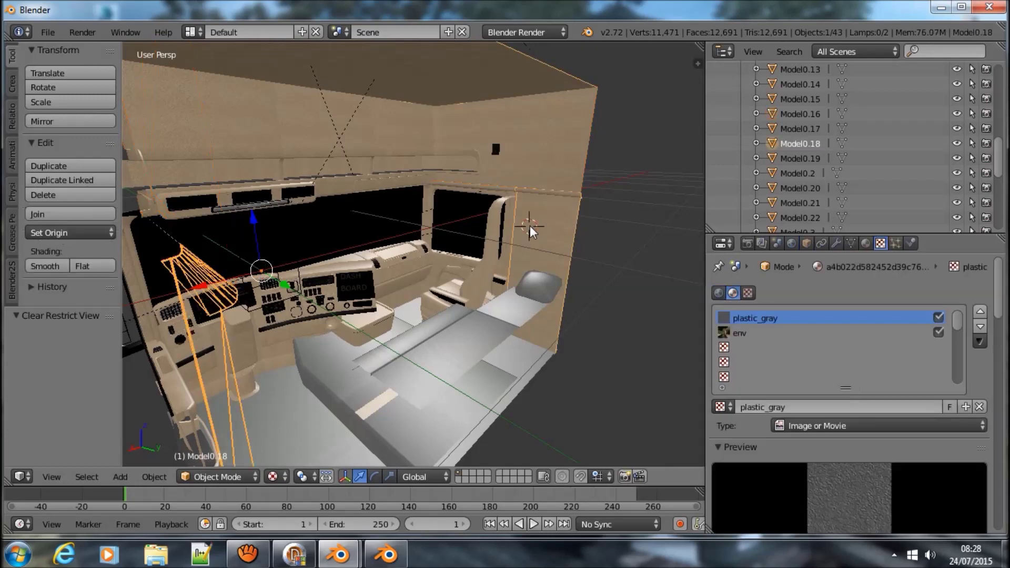
key("h")
right_click(323, 146)
key("h")
right_click(489, 213)
key("h")
right_click(475, 204)
key("h")
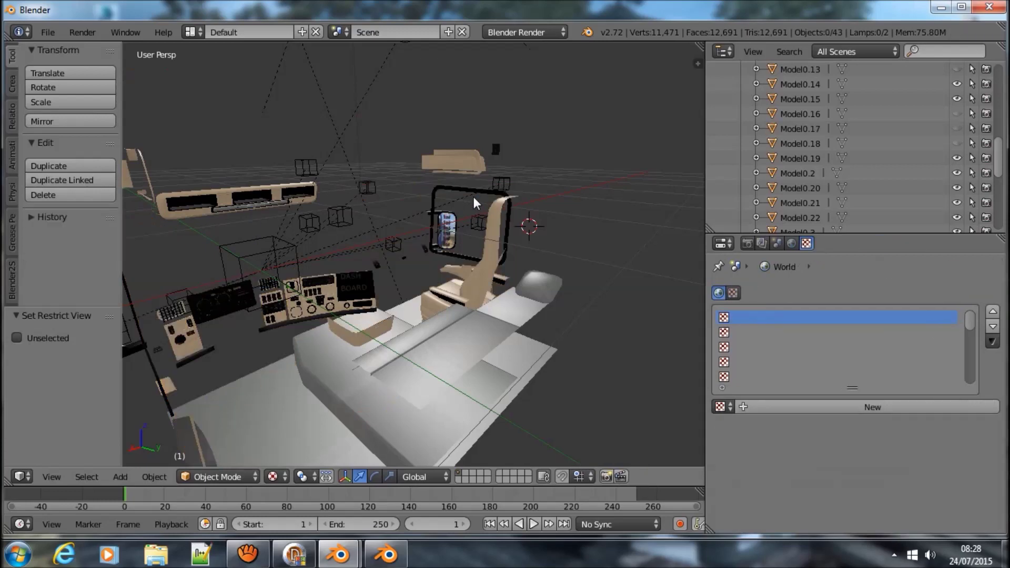
key("alt+h")
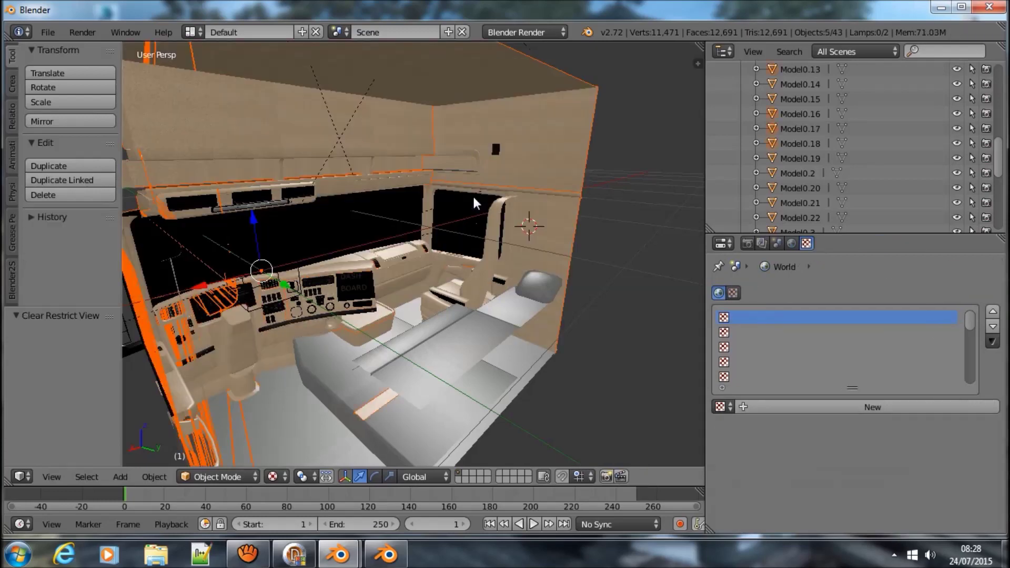
scroll(474, 198, "down", 3)
mouse_move(473, 197)
middle_mouse_down()
mouse_move(366, 229)
mouse_move(405, 229)
middle_mouse_up()
scroll(376, 218, "up", 6)
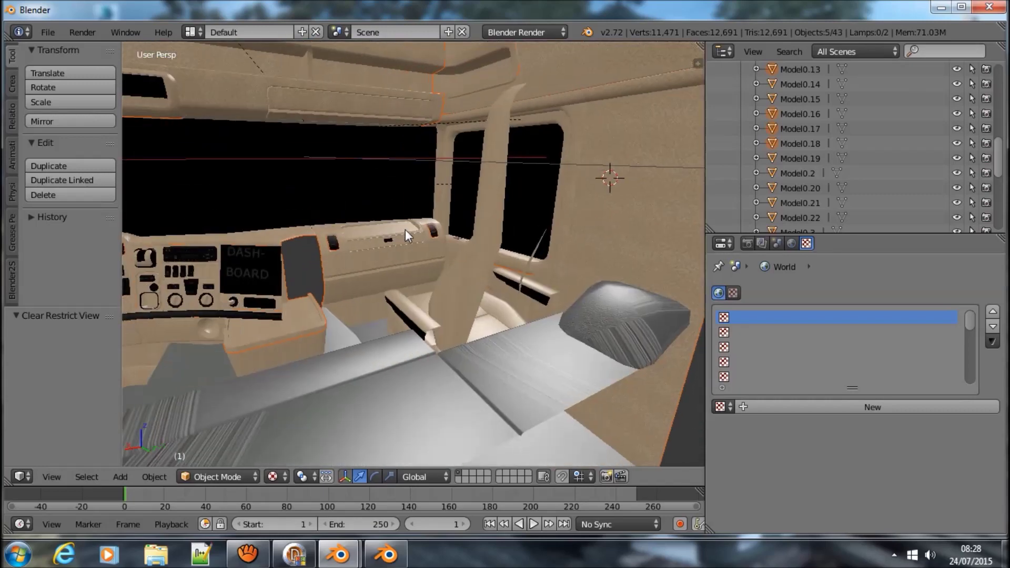
scroll(396, 235, "up", 2)
mouse_move(282, 299)
middle_mouse_down()
mouse_move(440, 301)
mouse_move(403, 298)
mouse_move(447, 284)
middle_mouse_up()
scroll(358, 293, "down", 3)
scroll(383, 302, "up", 3)
right_click(449, 287)
key("Tab")
key("Tab")
scroll(267, 359, "down", 5)
left_click(48, 32)
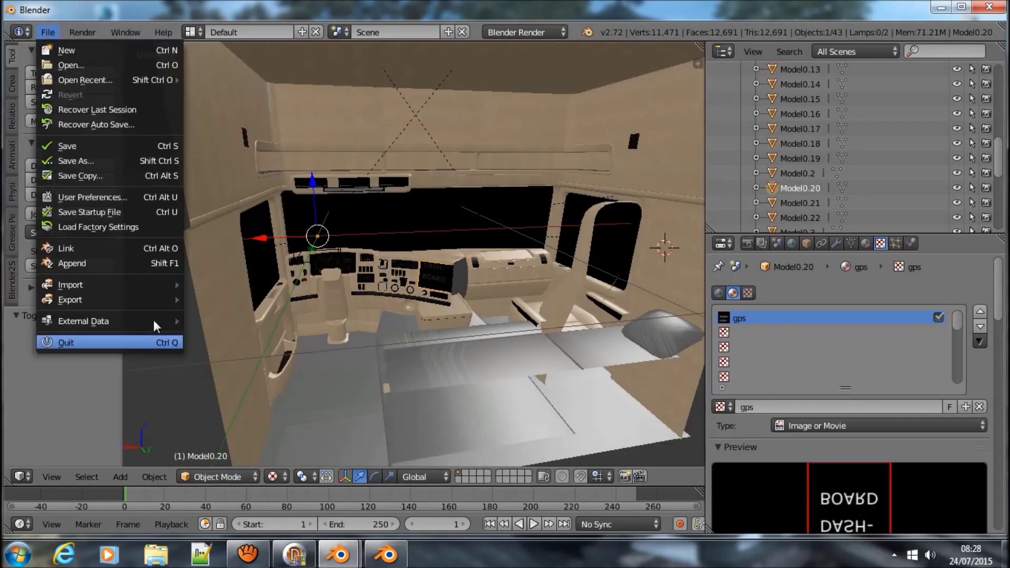
Save the project as interior scania.blend in the arquivos z3d\blender folder.
key("ctrl+s")
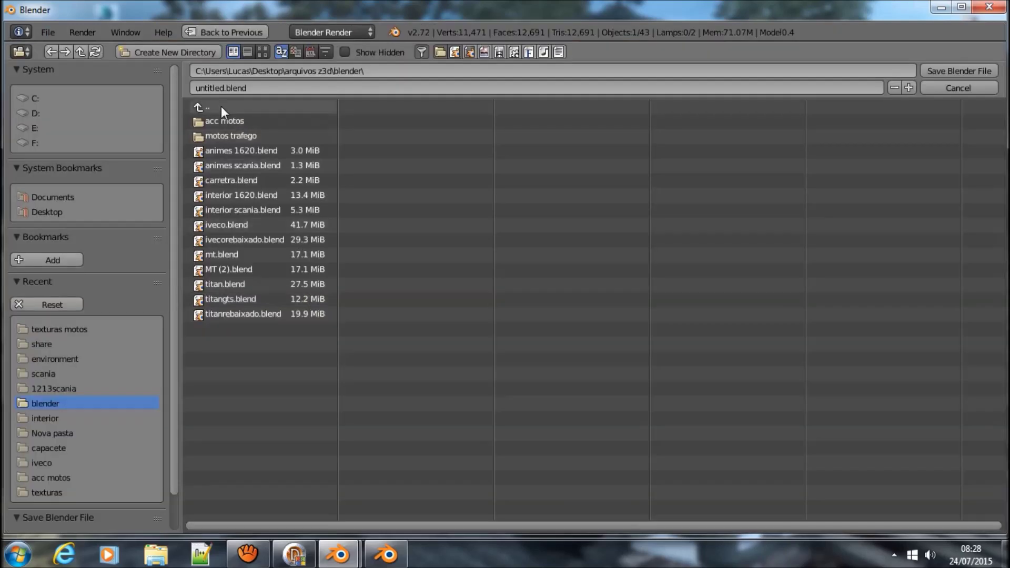
left_click(221, 107)
left_click(233, 122)
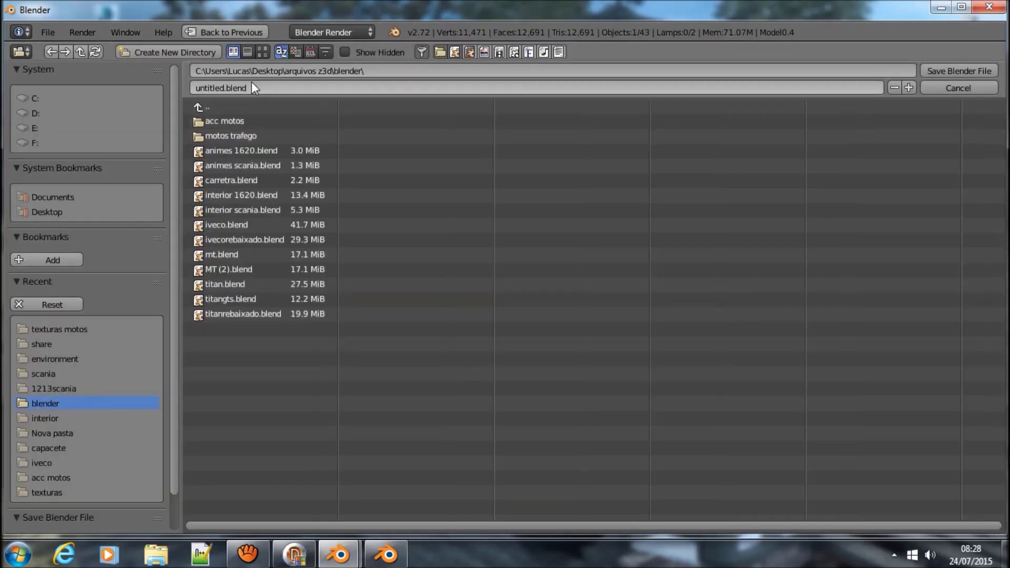
left_click(250, 83)
type("interior scani")
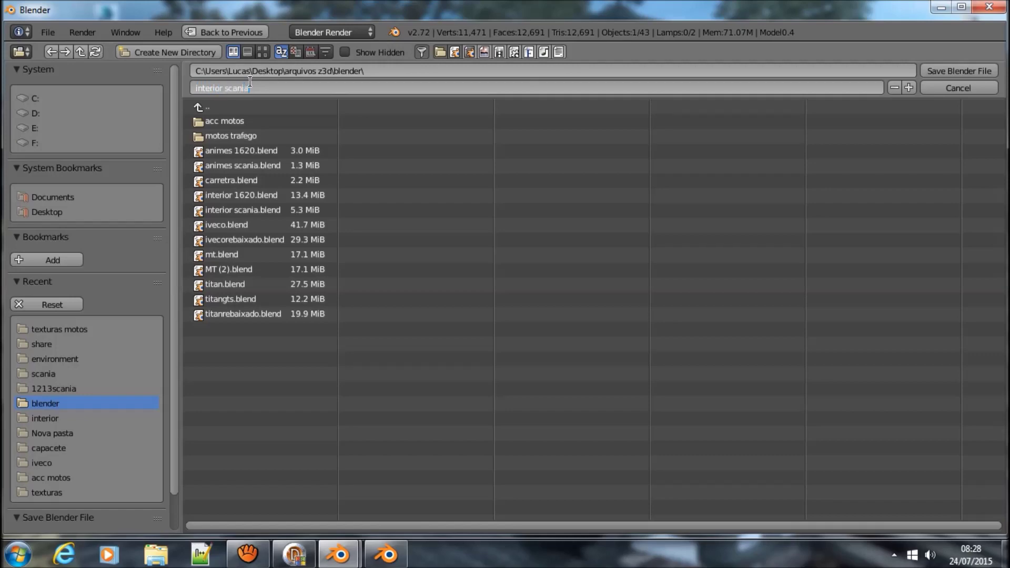
type("a")
key("Return")
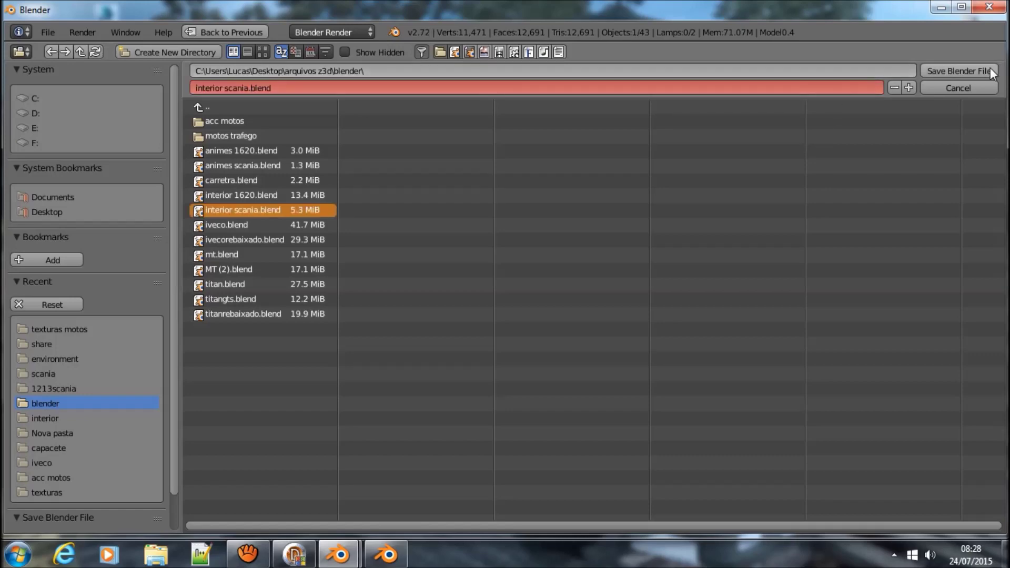
left_click(957, 72)
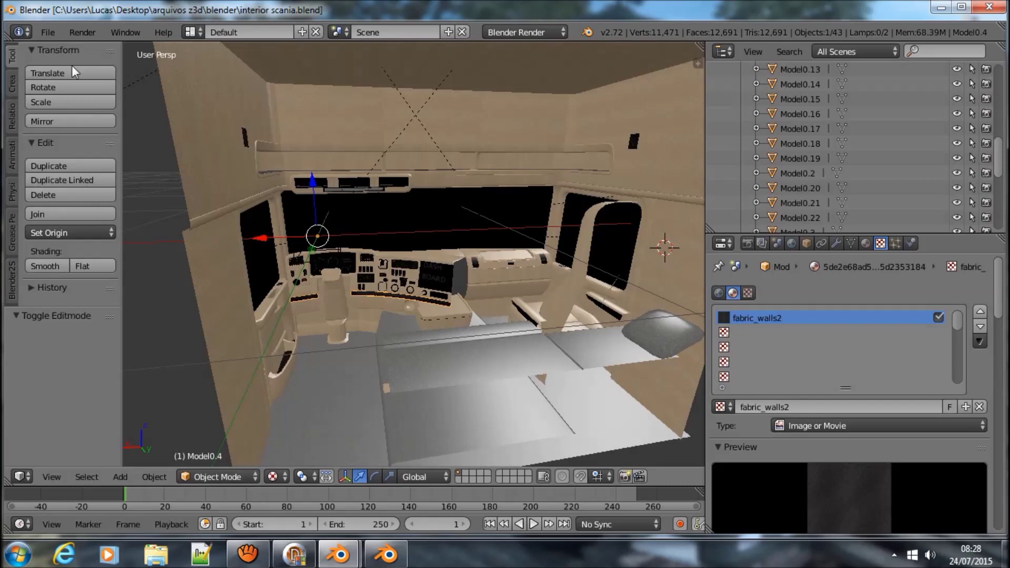
Export the cab as an SCS model to Nova pasta\1213scania, PMG v1.4.x, origin vehicle/truck/scania.
left_click(46, 31)
mouse_move(70, 299)
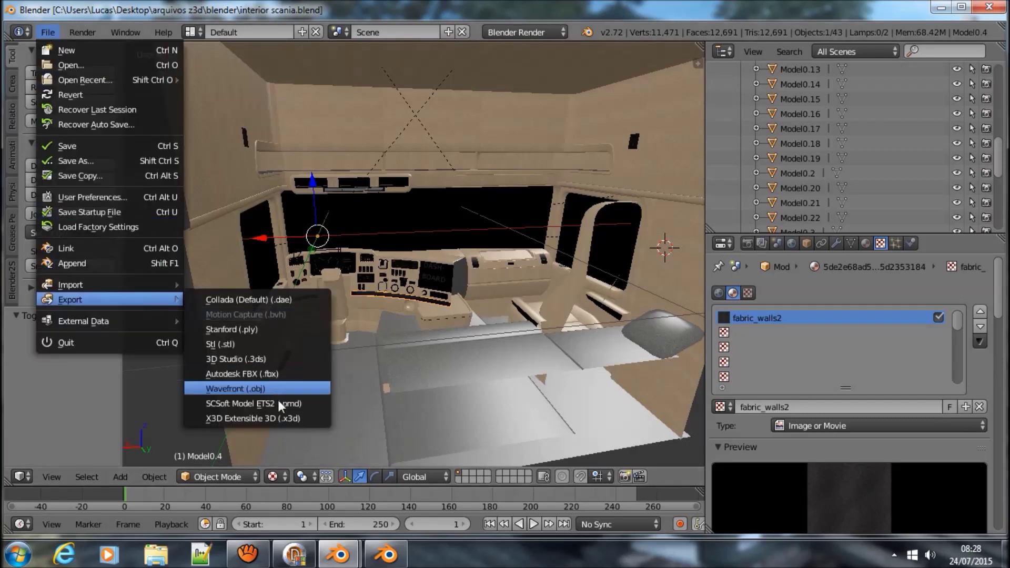
left_click(278, 403)
scroll(84, 210, "up", 5)
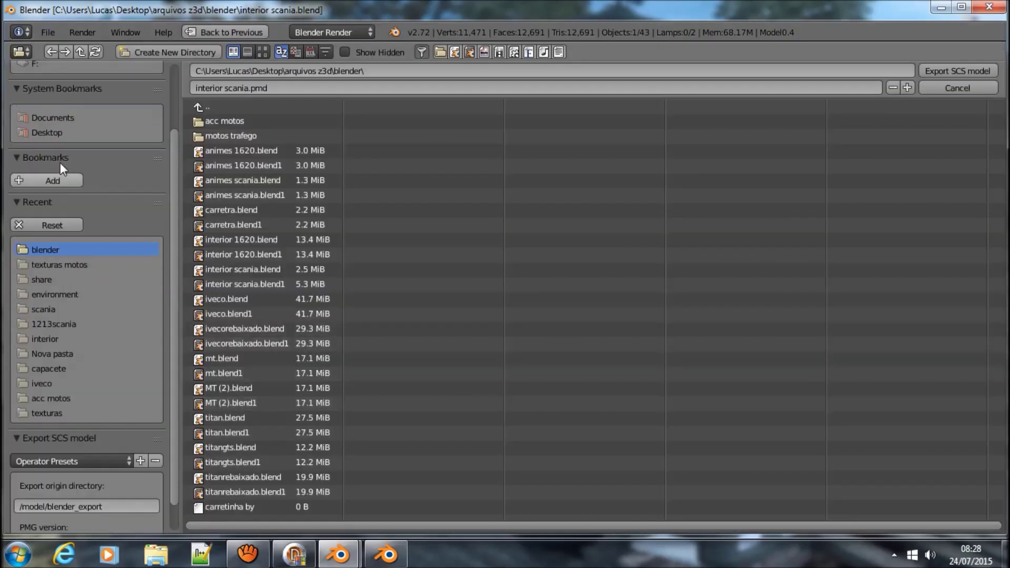
left_click(54, 136)
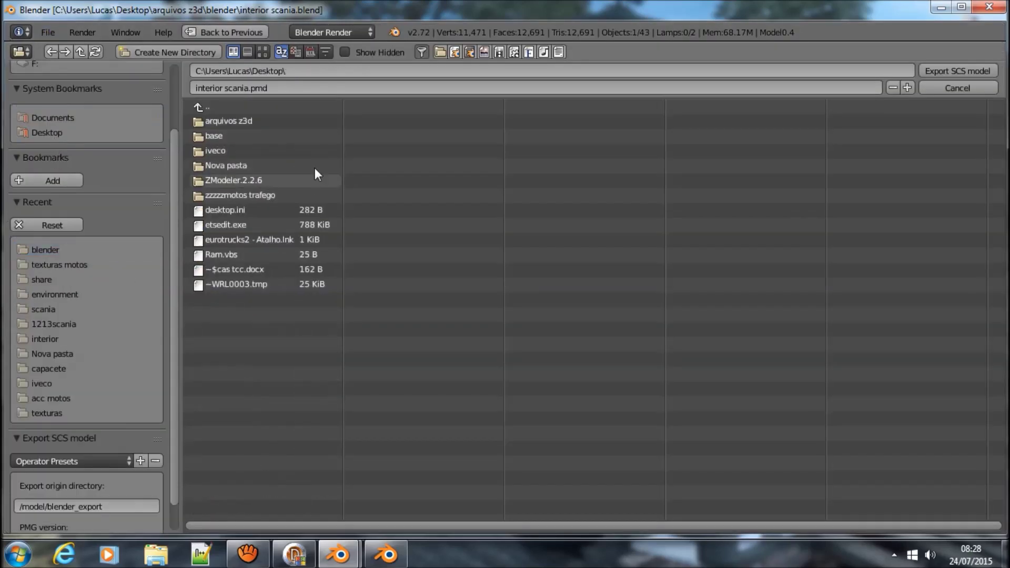
left_click(241, 163)
left_click(239, 120)
scroll(136, 335, "down", 2)
left_click(67, 516)
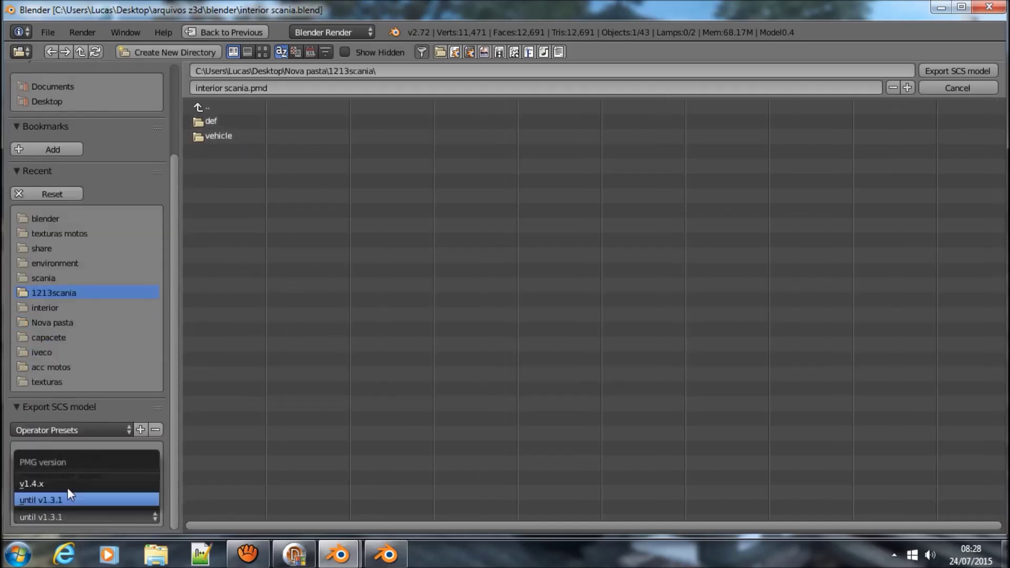
left_click(57, 481)
left_click(86, 477)
type("vehicle/tru")
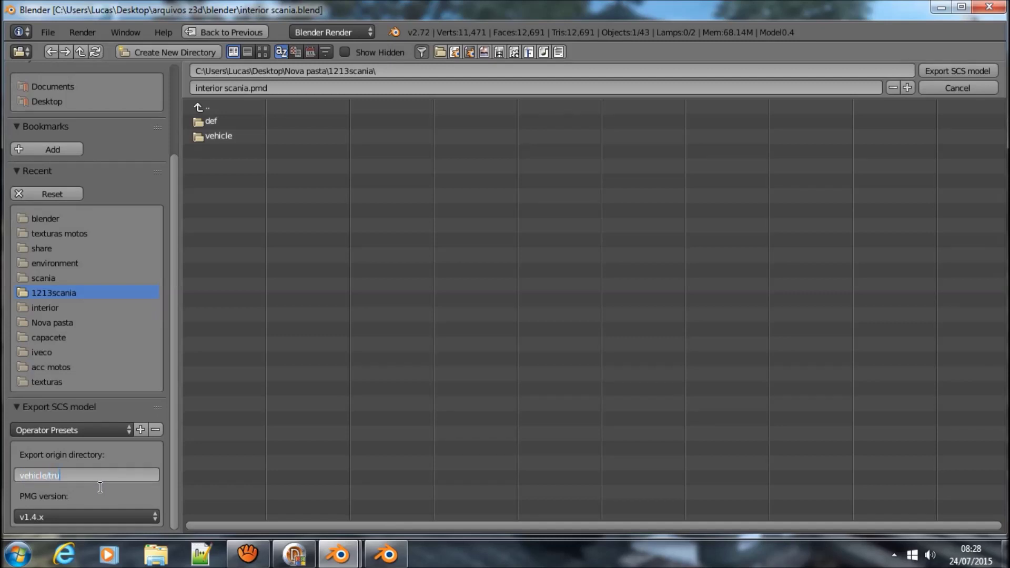
type("nia")
key("Return")
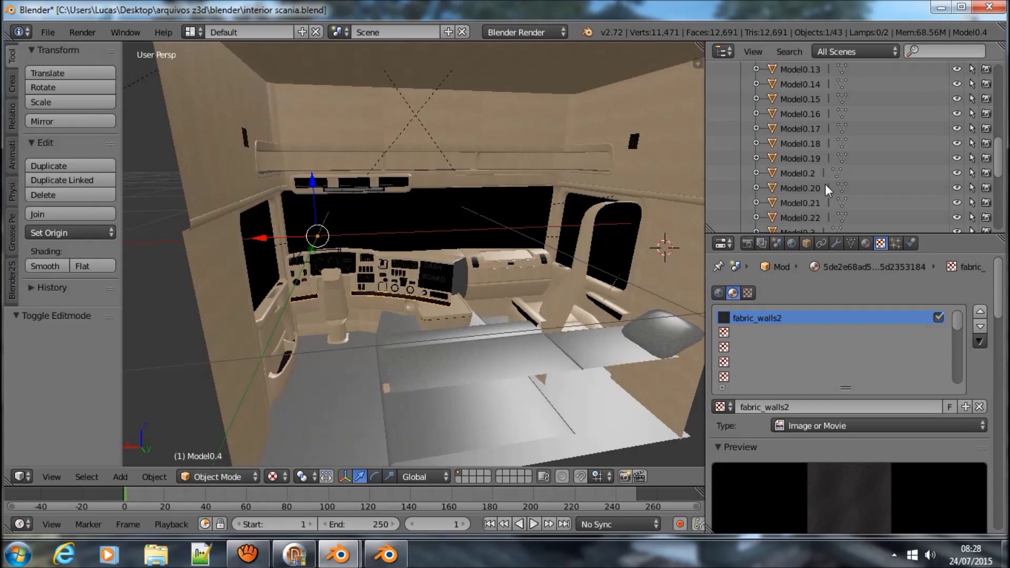
Save over the existing blend file and minimise Blender to the desktop.
key("ctrl+s")
left_click(339, 273)
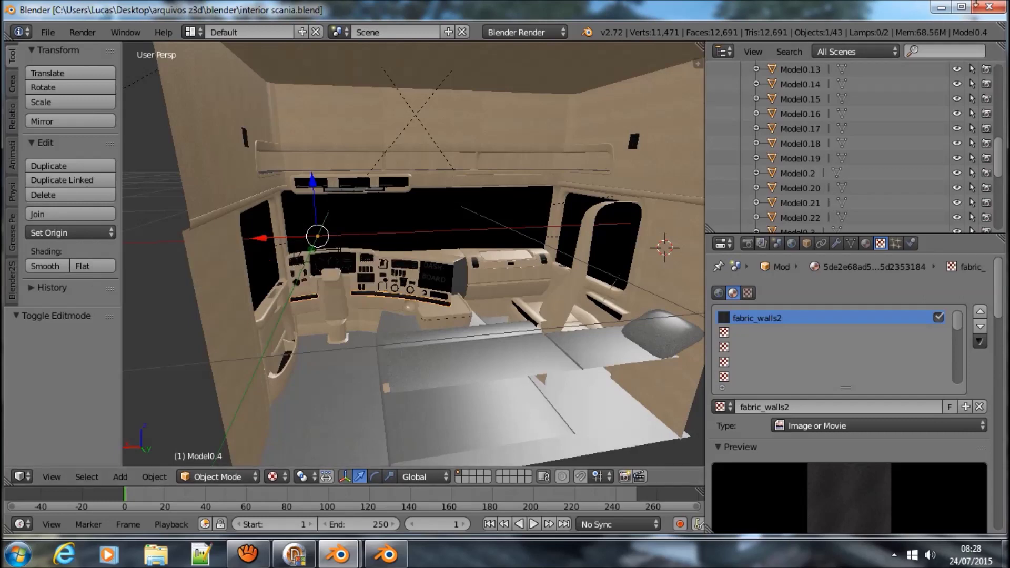
key("super+d")
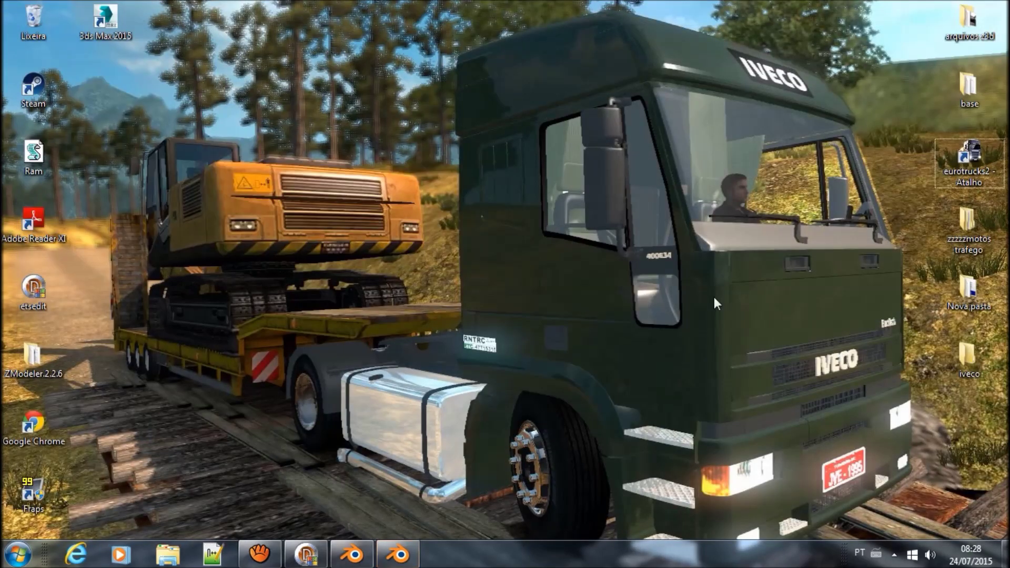
Pack the def and vehicle folders into an uncompressed (Store) ZIP named interior.scs.
double_click(969, 292)
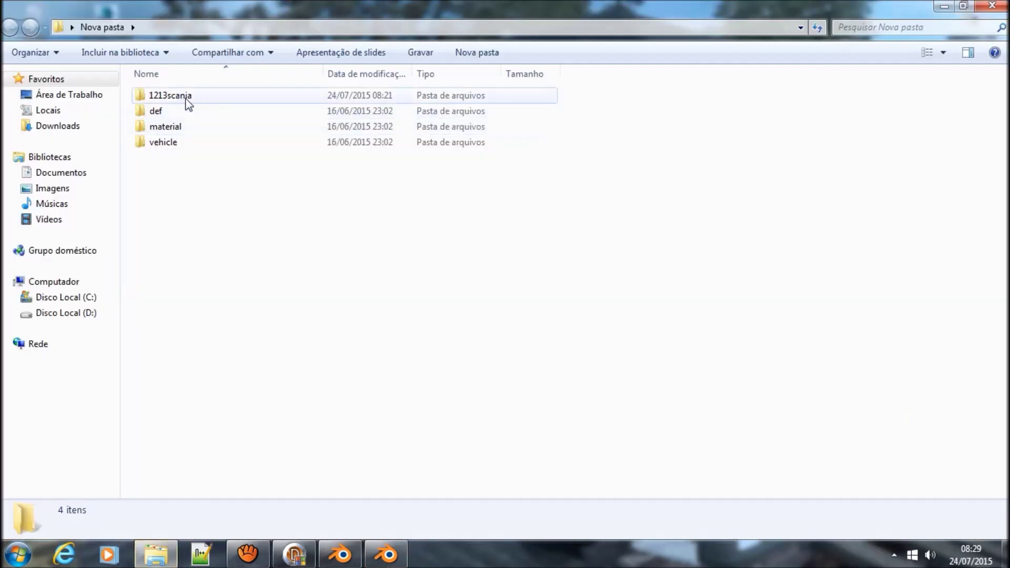
left_click_drag(181, 162, 236, 99)
right_click(237, 99)
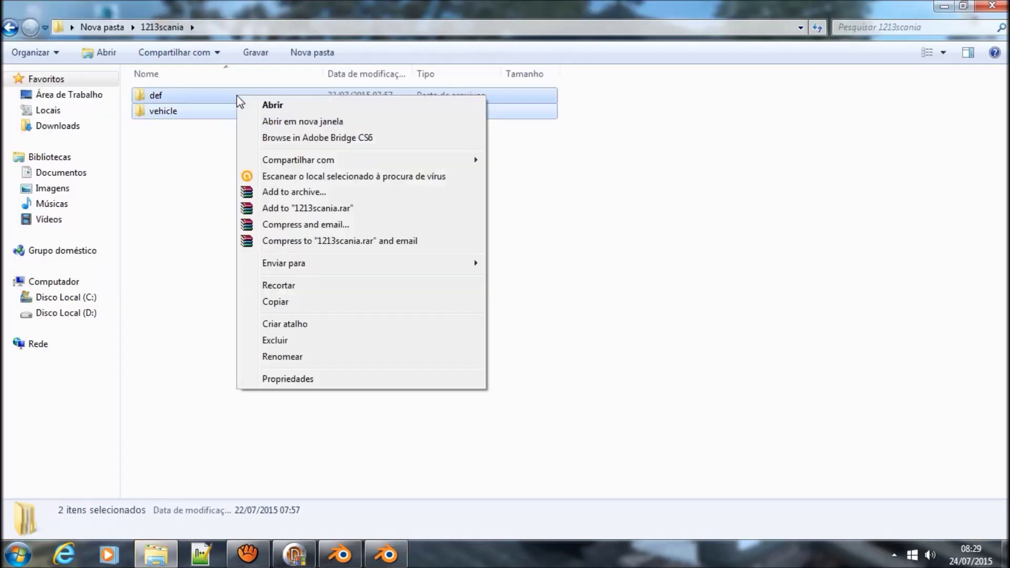
left_click(293, 192)
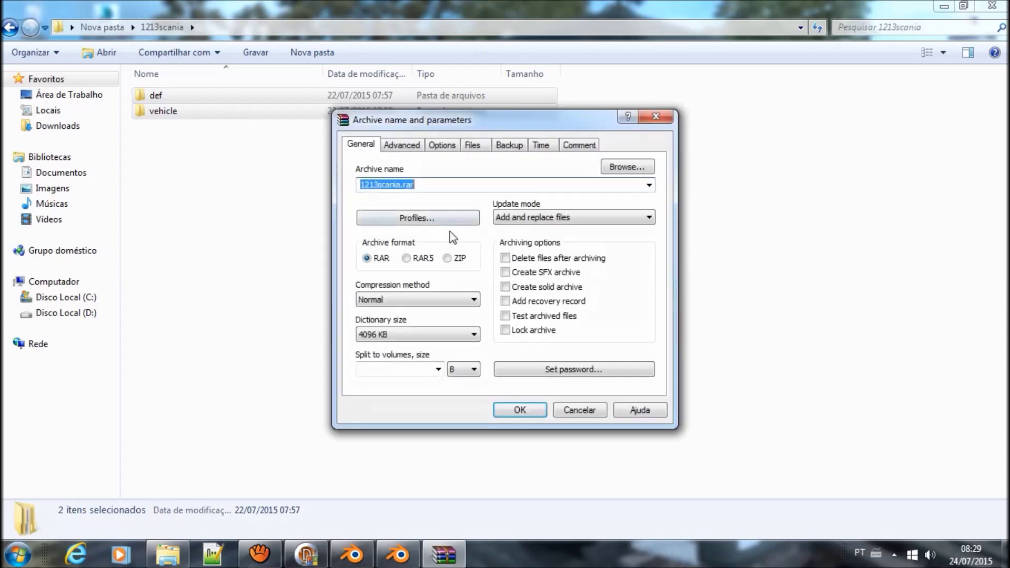
left_click(445, 300)
left_click(444, 300)
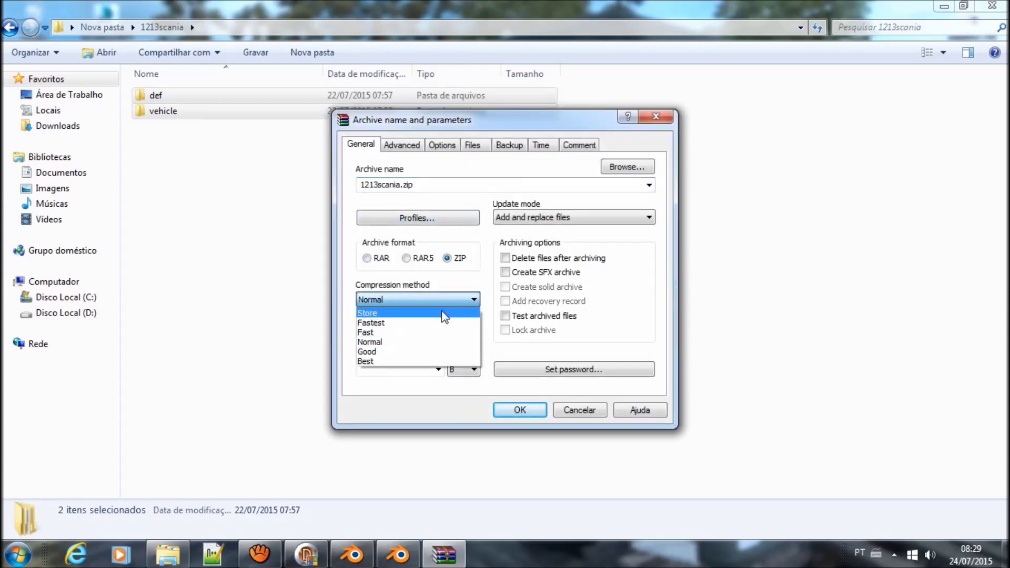
double_click(444, 188)
type("interior.scs")
key("Return")
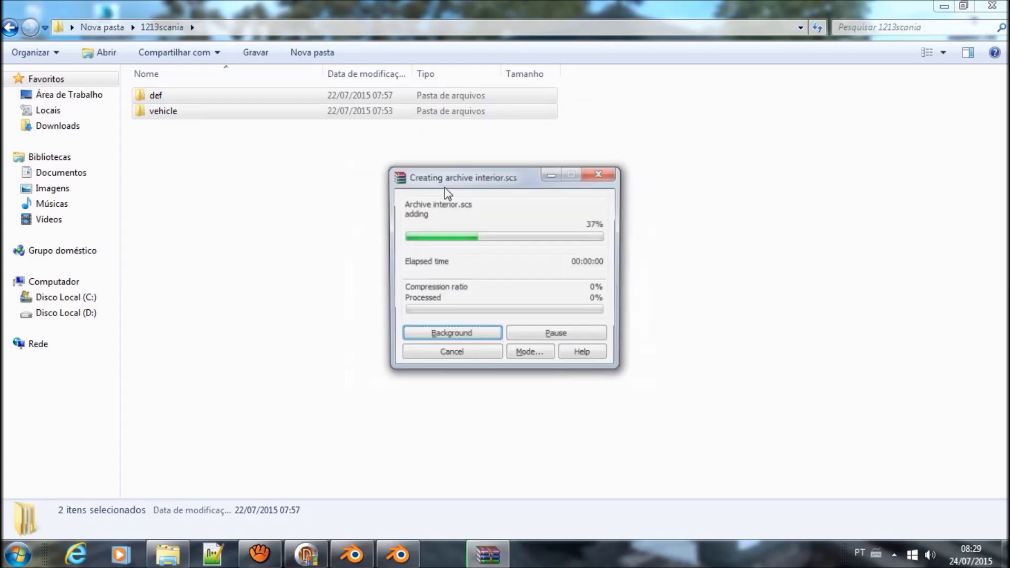
left_click(456, 129)
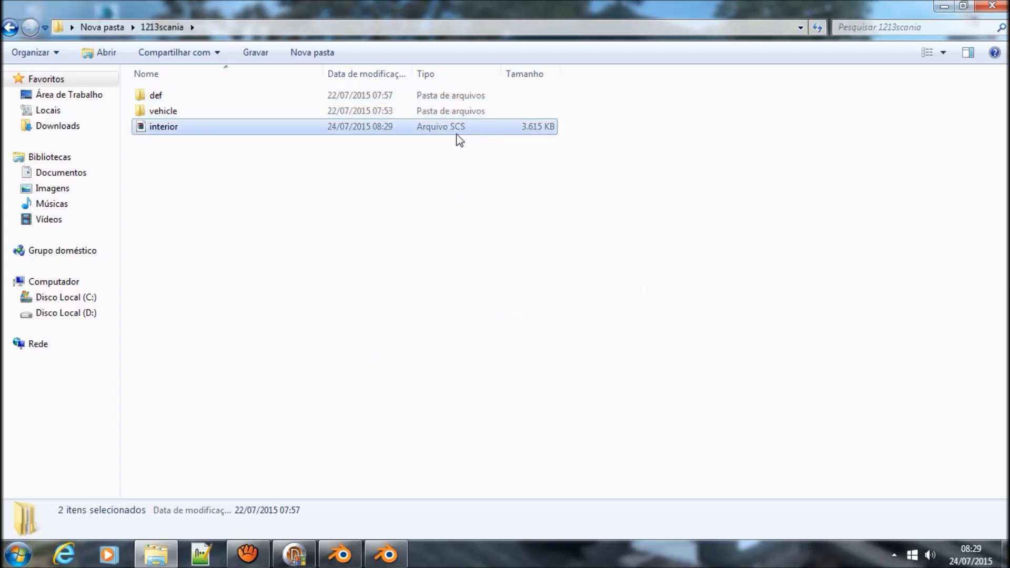
Delete the old interior mod from Documents\Euro Truck Simulator 2\mod.
left_click(72, 172)
double_click(273, 161)
double_click(194, 131)
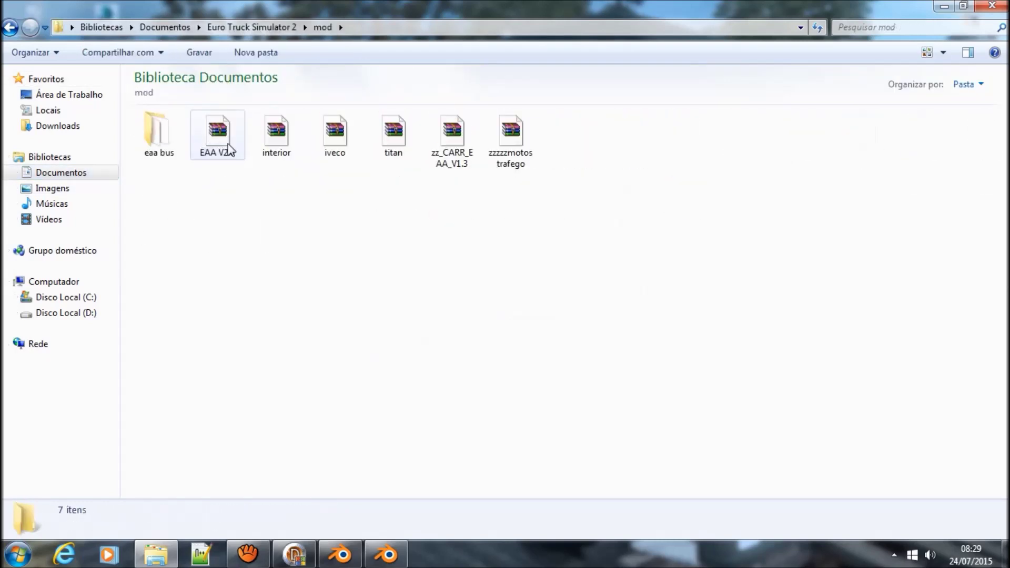
left_click(278, 142)
key("Delete")
key("Return")
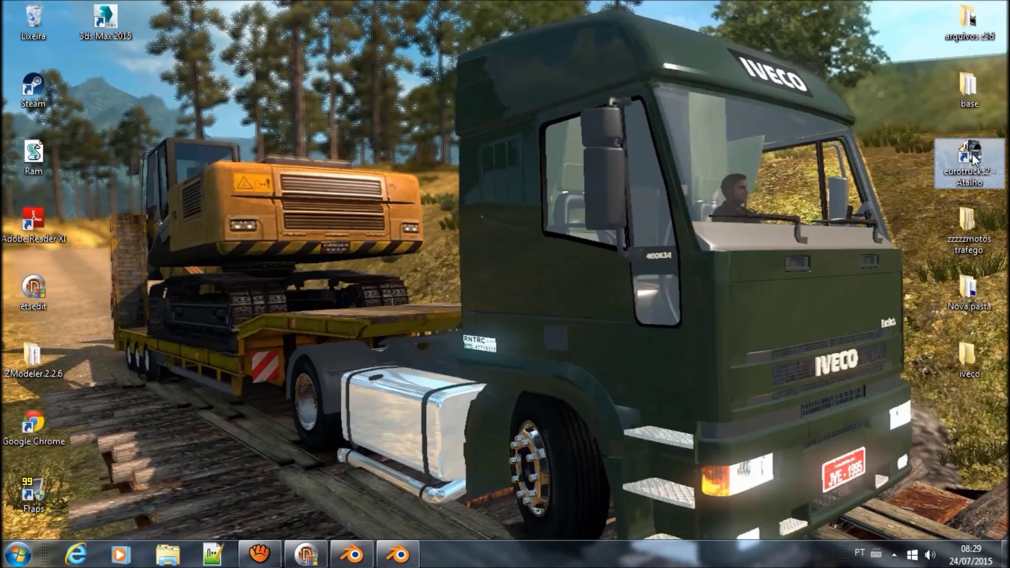
Launch Euro Truck Simulator 2, continue the saved profile, and open Sobre > Navegador de caminhões.
double_click(995, 179)
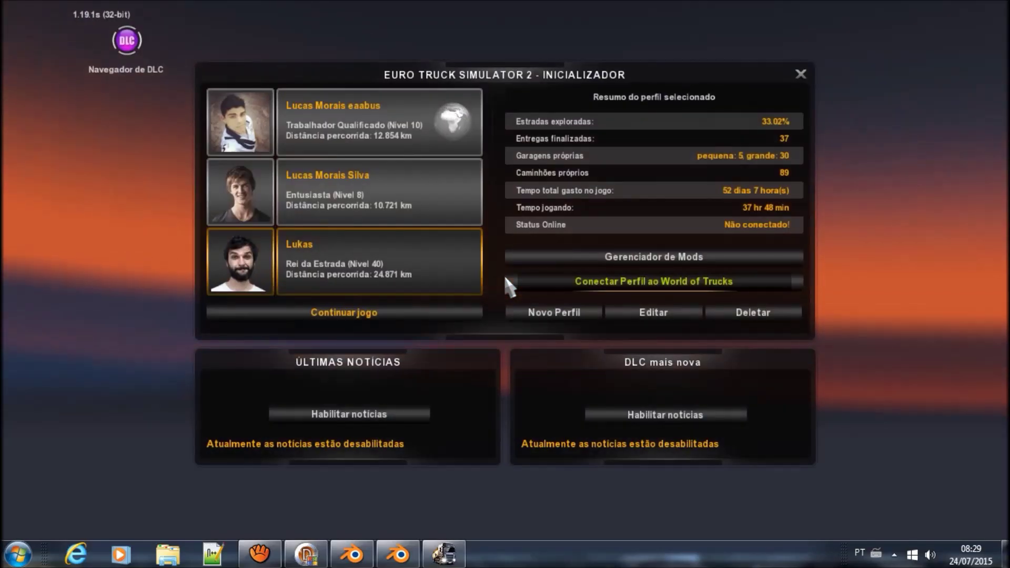
key("Return")
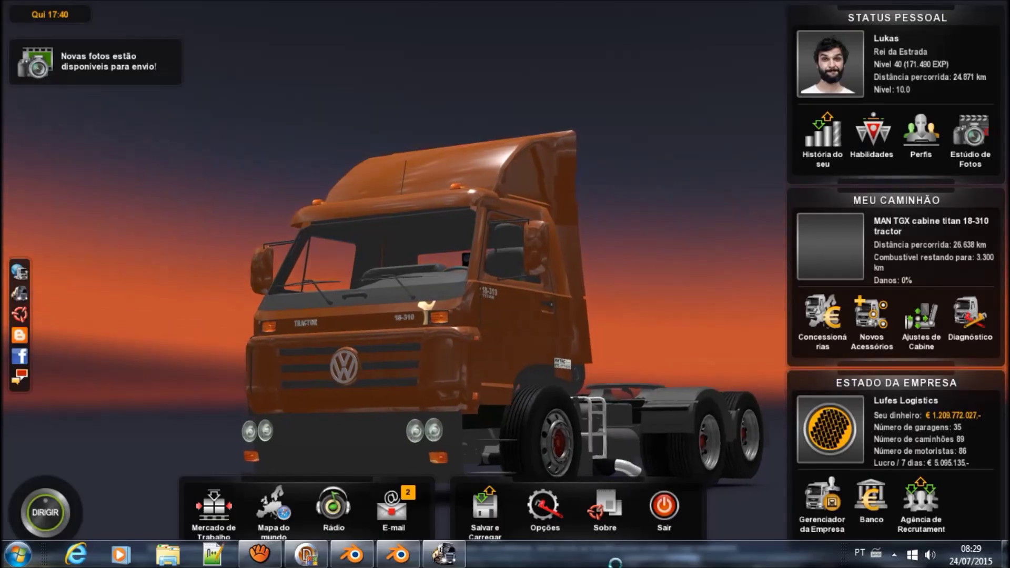
left_click(593, 513)
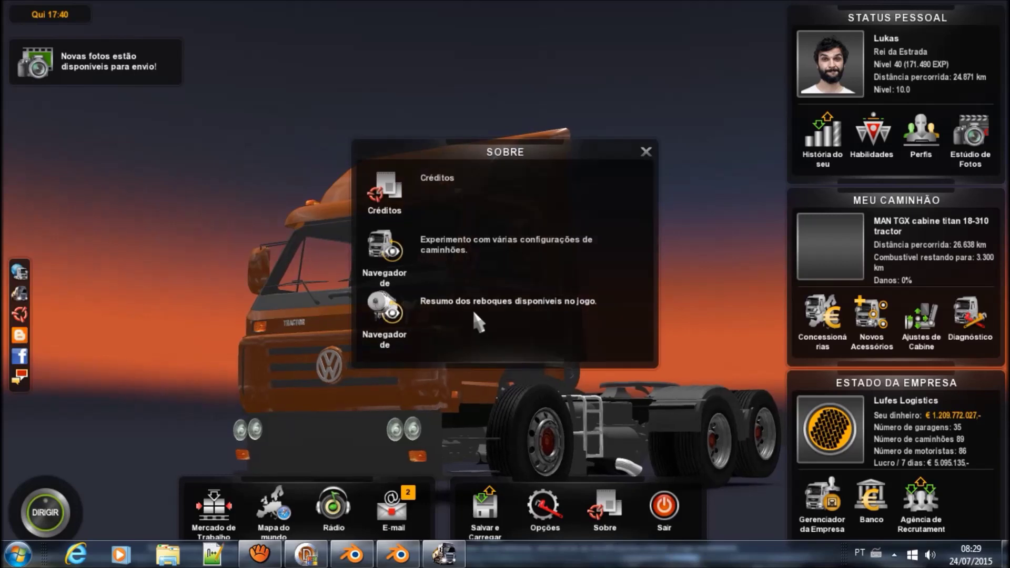
left_click(443, 246)
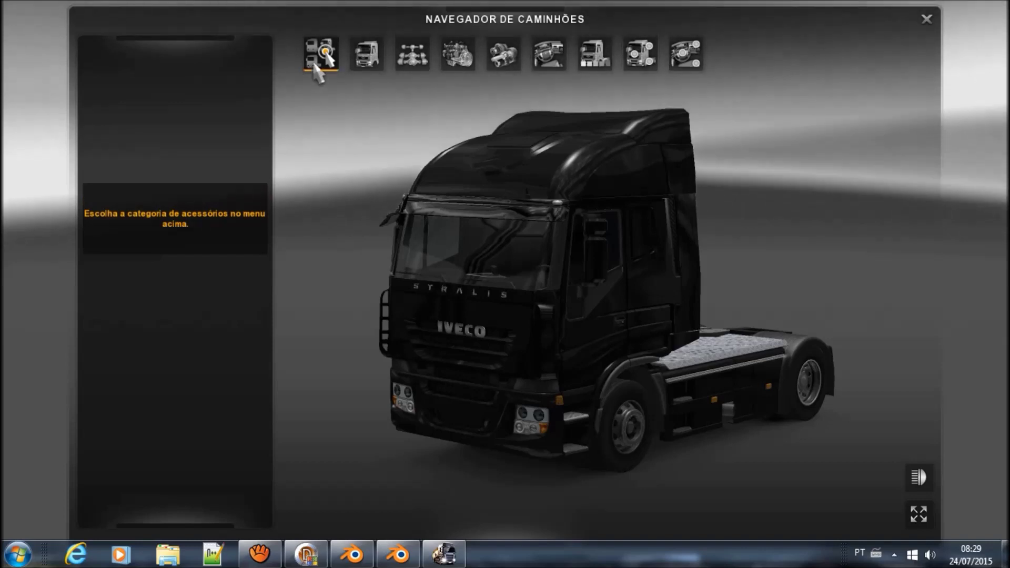
Pick the Scania R from the truck design list to preview it.
left_click(317, 59)
scroll(175, 292, "down", 4)
scroll(172, 283, "down", 1)
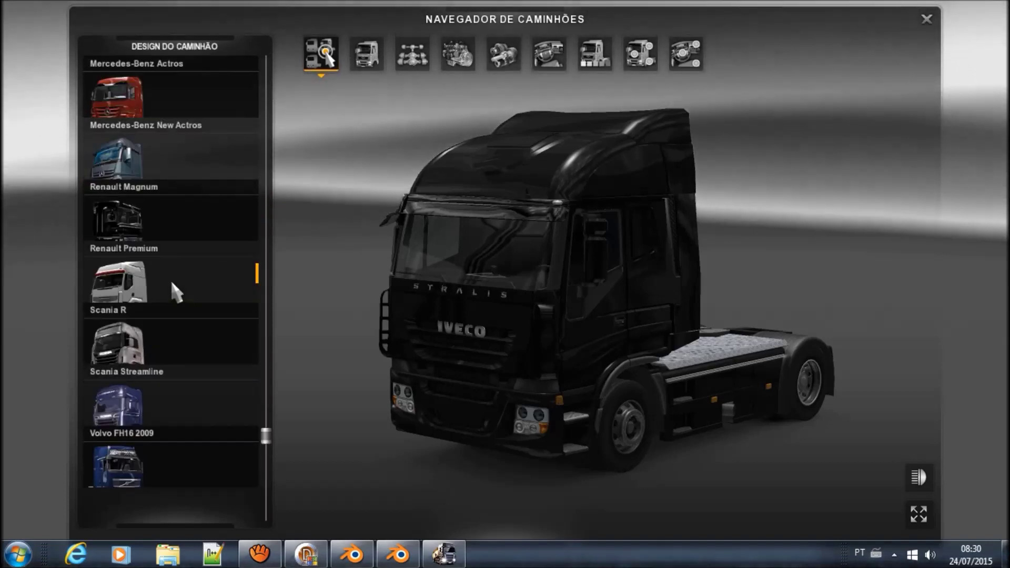
left_click(195, 322)
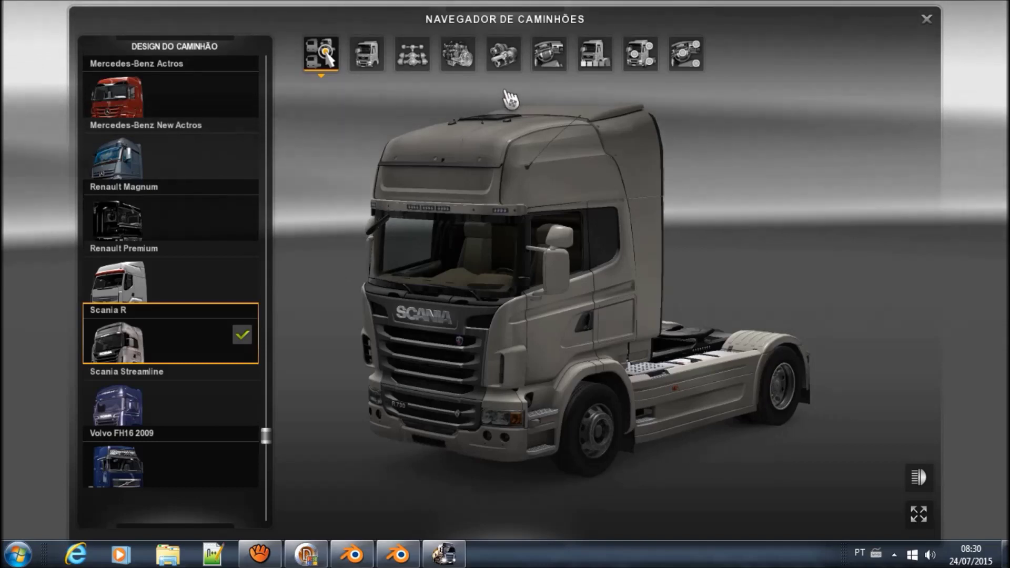
Apply the interior scania cab interior, inspect the cab, and open the developer console.
left_click(547, 53)
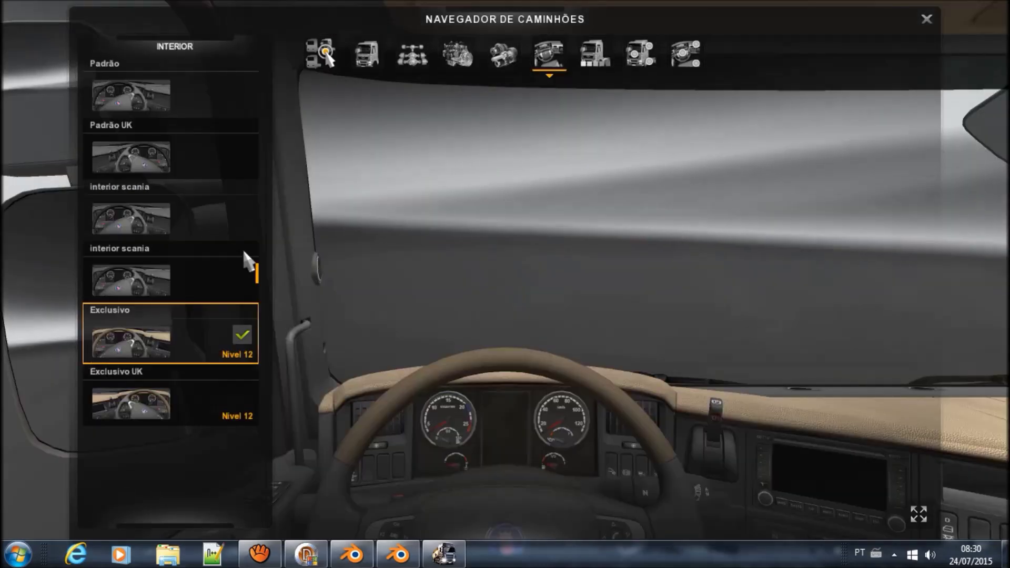
left_click(183, 272)
mouse_move(466, 349)
left_mouse_down()
mouse_move(300, 347)
mouse_move(474, 347)
left_mouse_up()
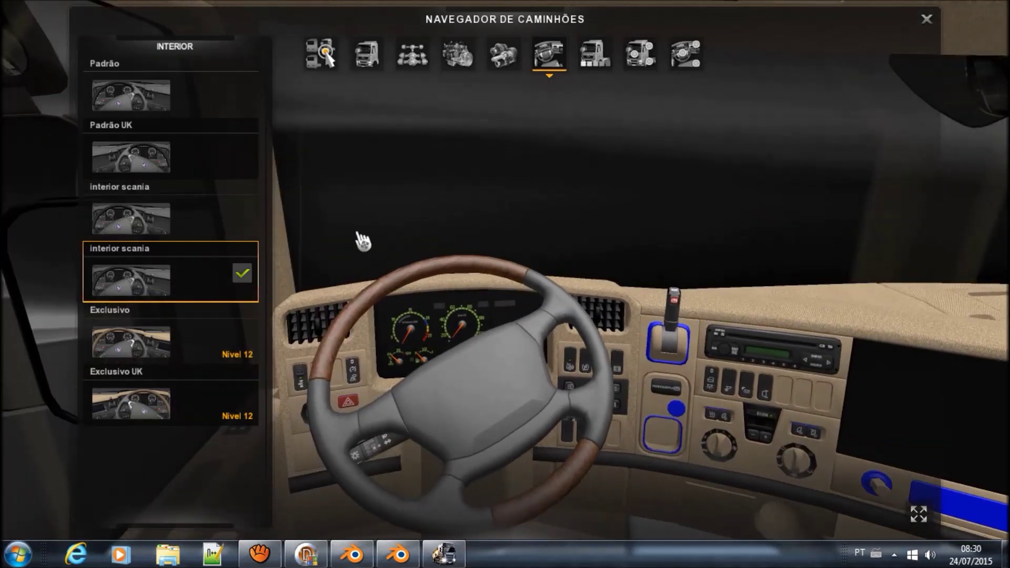
left_click(209, 221)
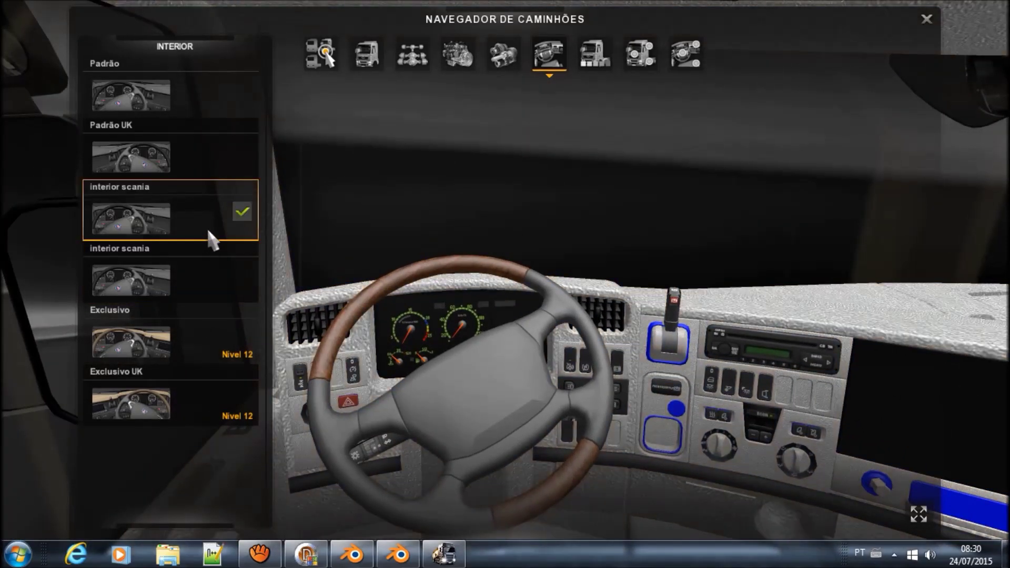
left_click_drag(386, 282, 263, 284)
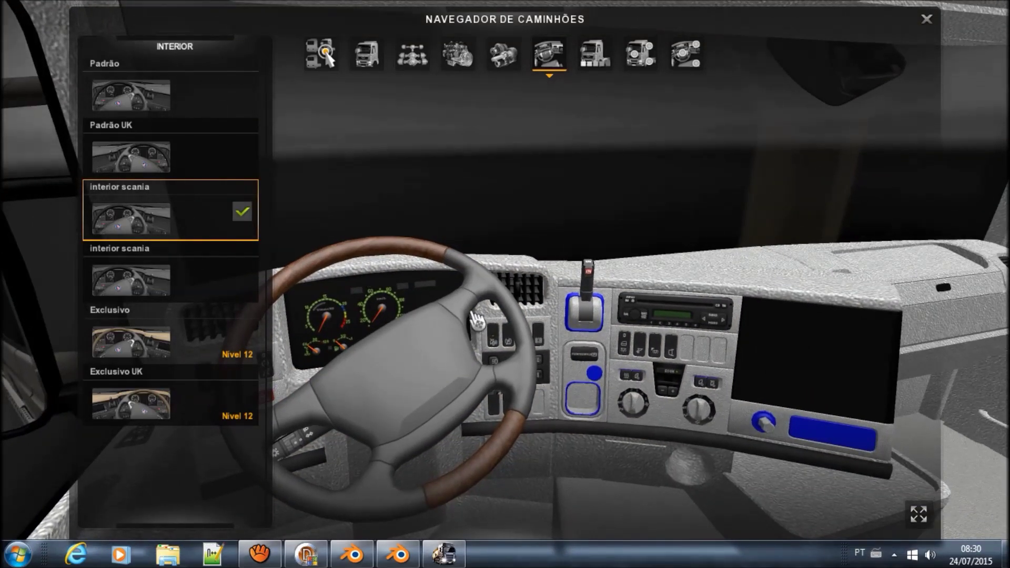
left_click_drag(387, 284, 239, 284)
key("grave")
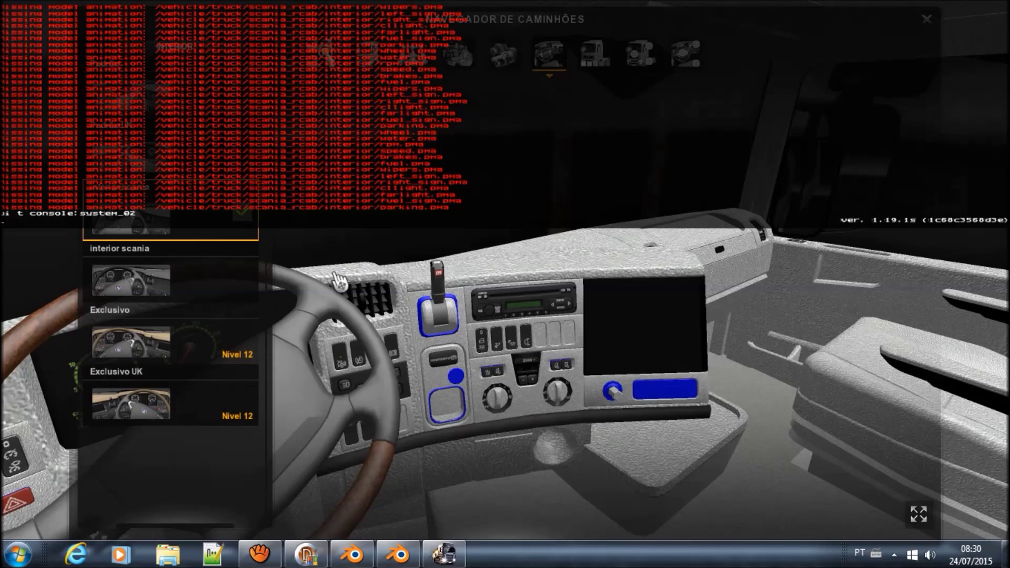
Close the developer console and return to the aTube Catcher screen recorder window.
key("grave")
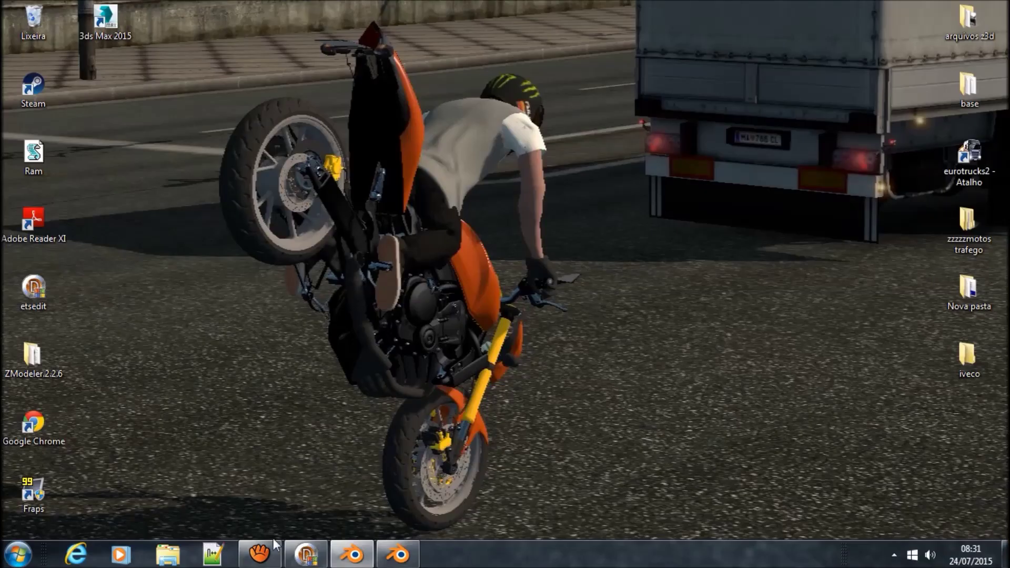
left_click(269, 546)
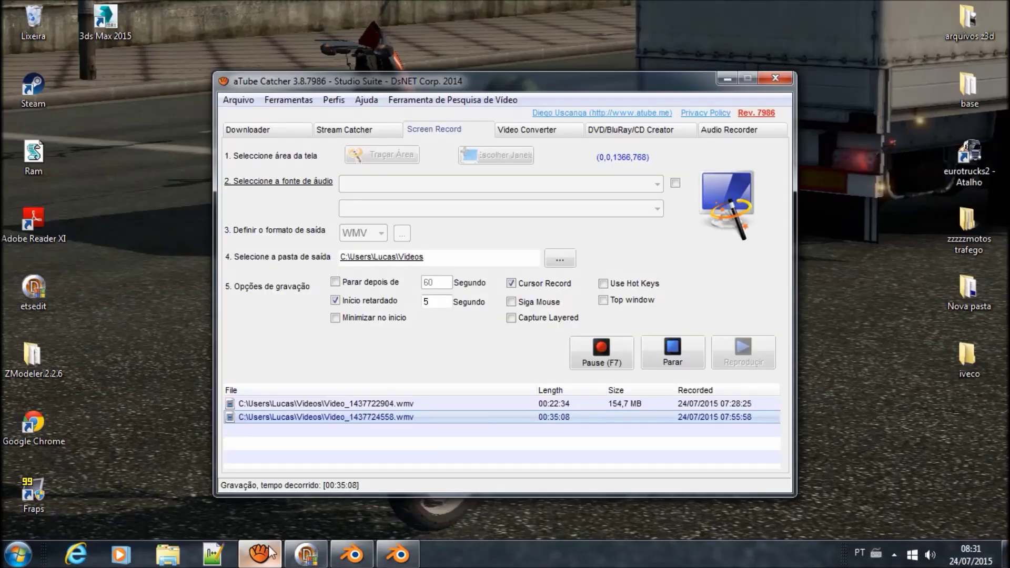